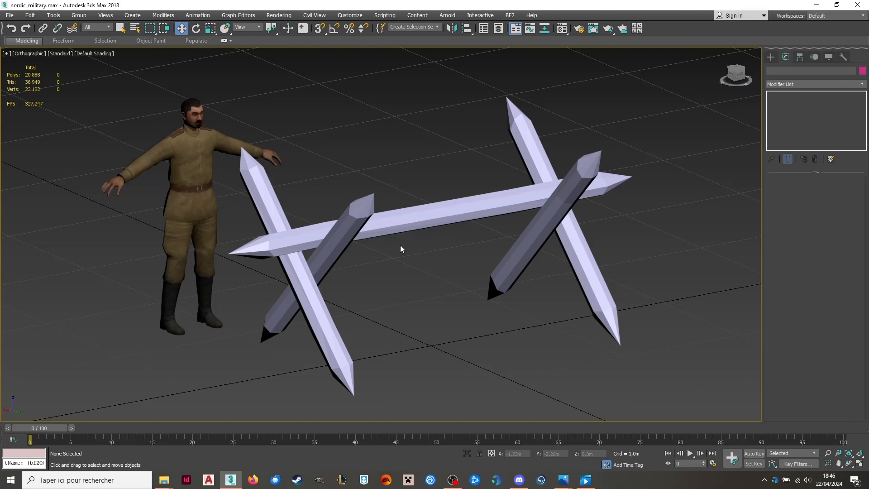
Select the spanish mount object and switch it to polygon editing with all its polygons selected.
{"action": "scroll", "coordinate": [444, 206], "scroll_direction": "up", "scroll_amount": 6}
{"action": "left_click", "coordinate": [462, 206]}
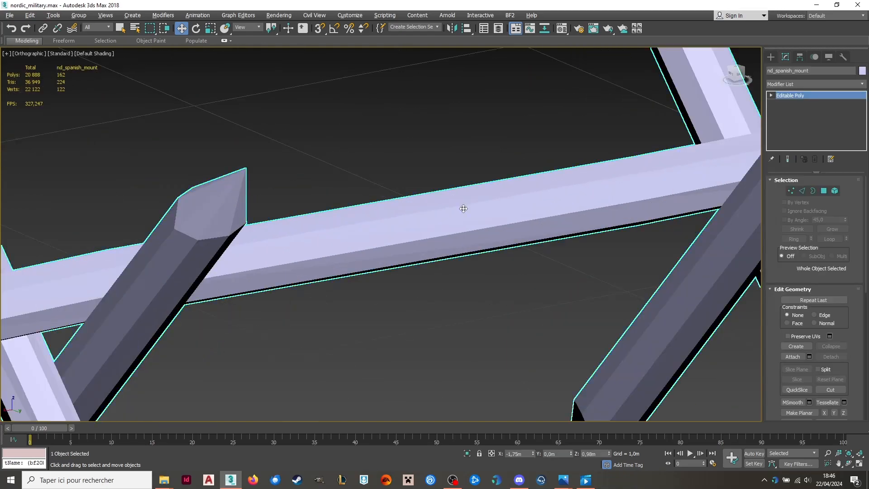
{"action": "middle_click_drag", "start_coordinate": [463, 208], "coordinate": [438, 167], "text": "alt"}
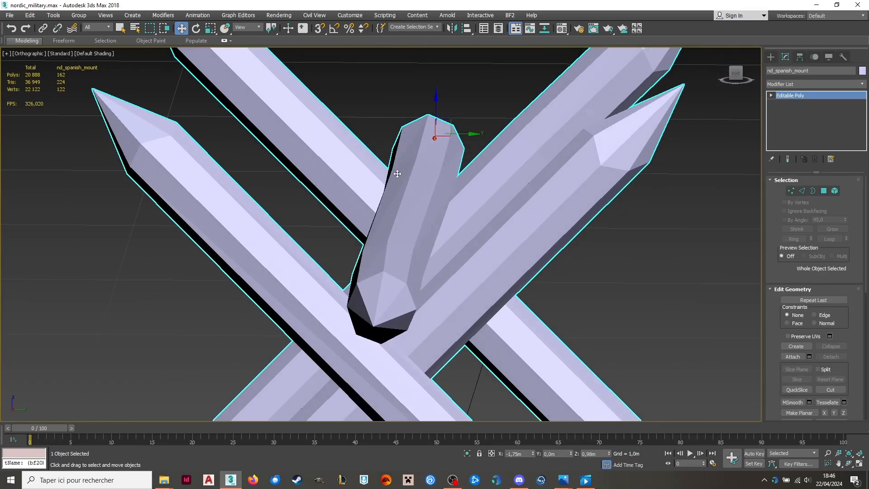
{"action": "middle_click_drag", "start_coordinate": [392, 196], "coordinate": [517, 220], "text": "alt"}
{"action": "scroll", "coordinate": [442, 204], "scroll_direction": "down", "scroll_amount": 6}
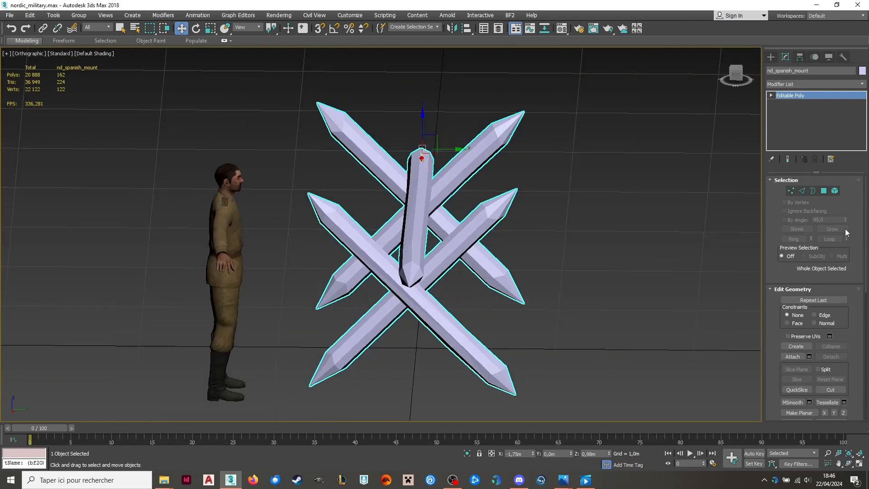
{"action": "left_click", "coordinate": [824, 191]}
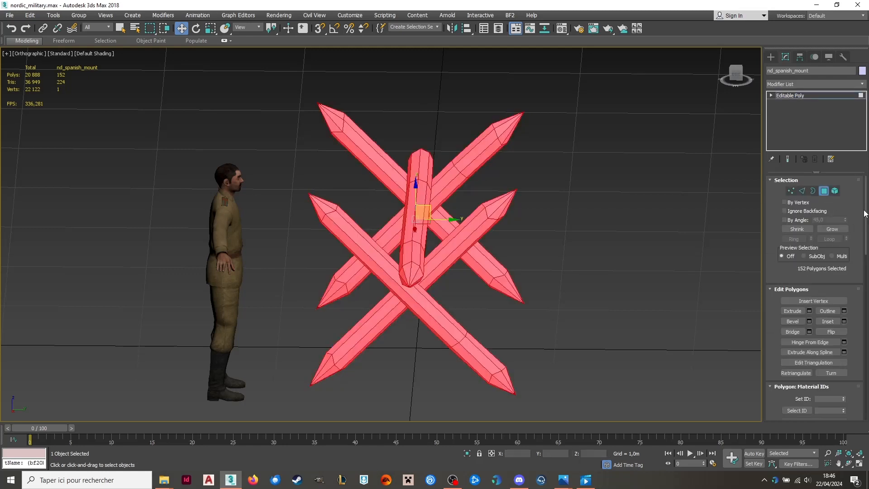
Auto-smooth all polygons of the spanish mount with a threshold of 45.
{"action": "scroll", "coordinate": [867, 210], "scroll_direction": "down", "scroll_amount": 5}
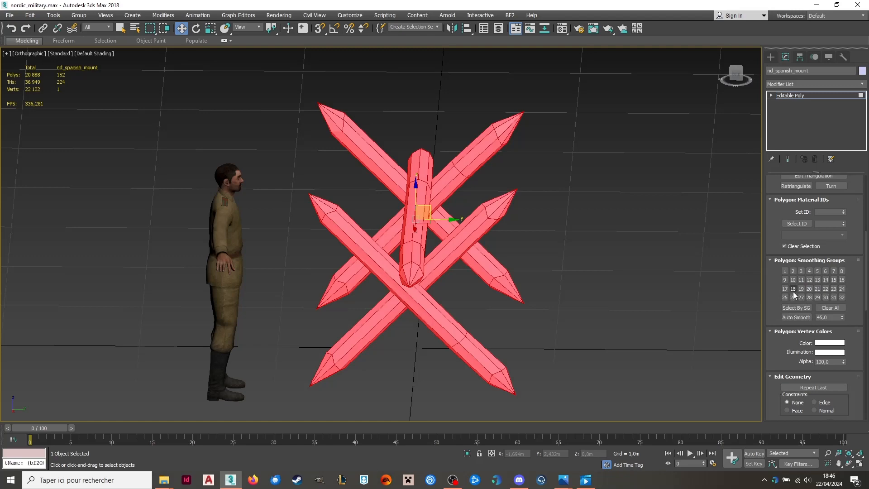
{"action": "scroll", "coordinate": [543, 212], "scroll_direction": "up", "scroll_amount": 3}
{"action": "mouse_move", "coordinate": [532, 246]}
{"action": "middle_mouse_down", "text": "alt"}
{"action": "mouse_move", "coordinate": [517, 252]}
{"action": "mouse_move", "coordinate": [536, 240]}
{"action": "middle_mouse_up", "text": "alt"}
{"action": "middle_click_drag", "start_coordinate": [536, 241], "coordinate": [534, 237], "text": "alt"}
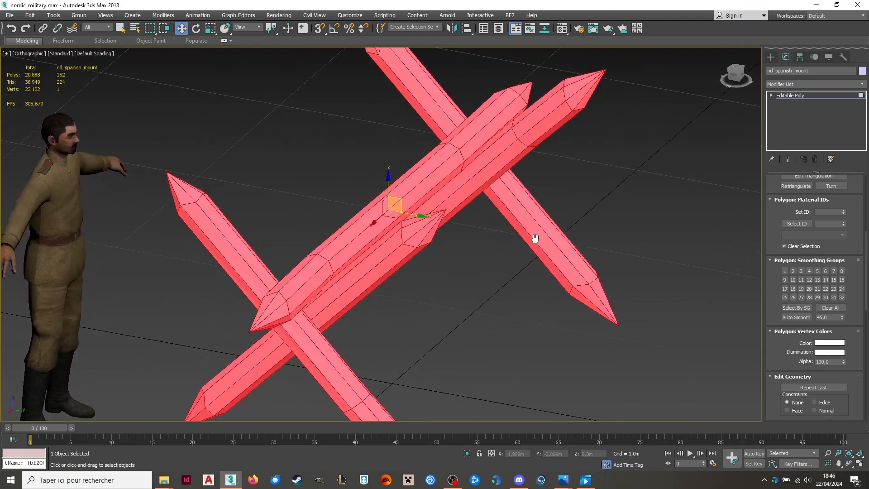
{"action": "key", "text": "ctrl+d"}
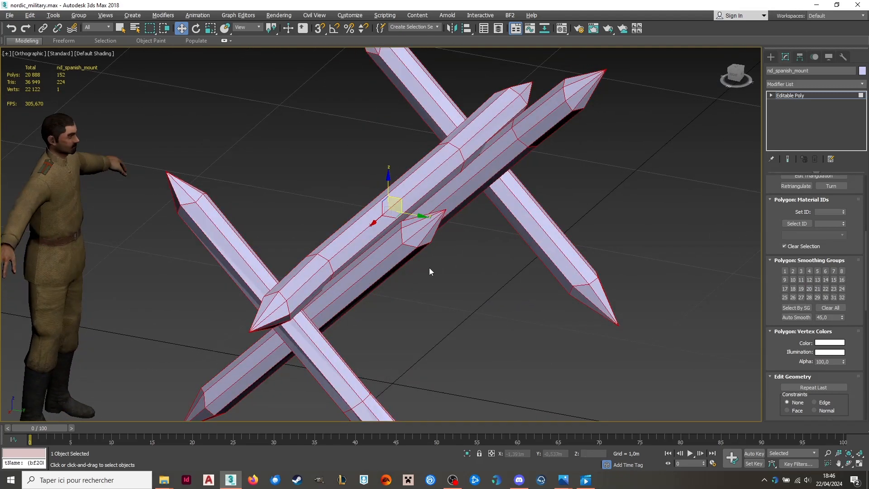
{"action": "left_click", "coordinate": [801, 318]}
{"action": "left_click", "coordinate": [505, 316]}
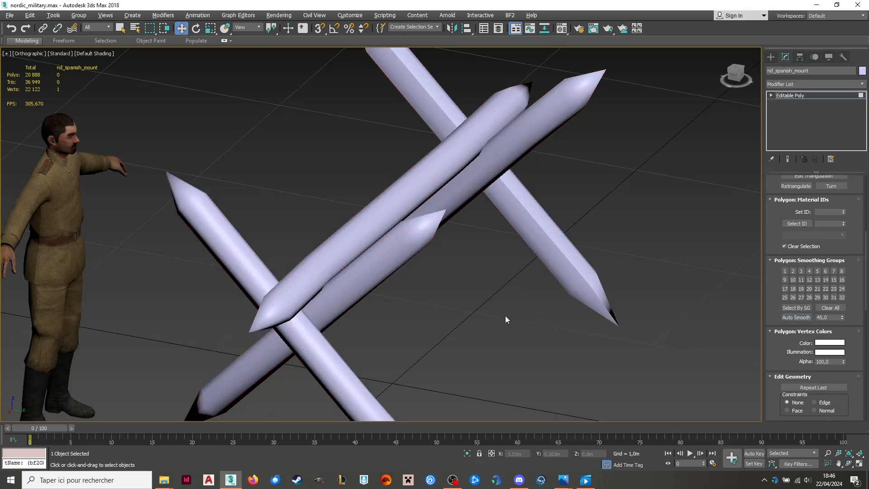
{"action": "scroll", "coordinate": [315, 265], "scroll_direction": "down", "scroll_amount": 3}
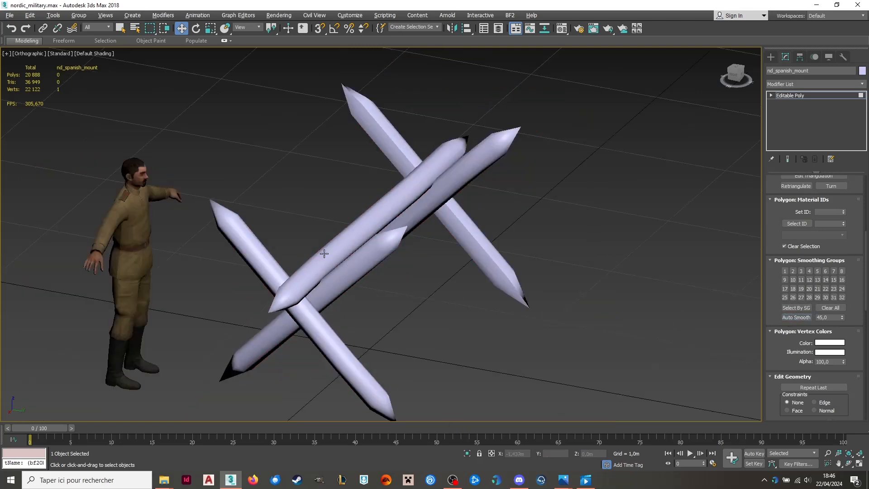
Select all polygons of the spanish mount and auto-smooth them with a threshold of 30.
{"action": "left_click", "coordinate": [488, 251]}
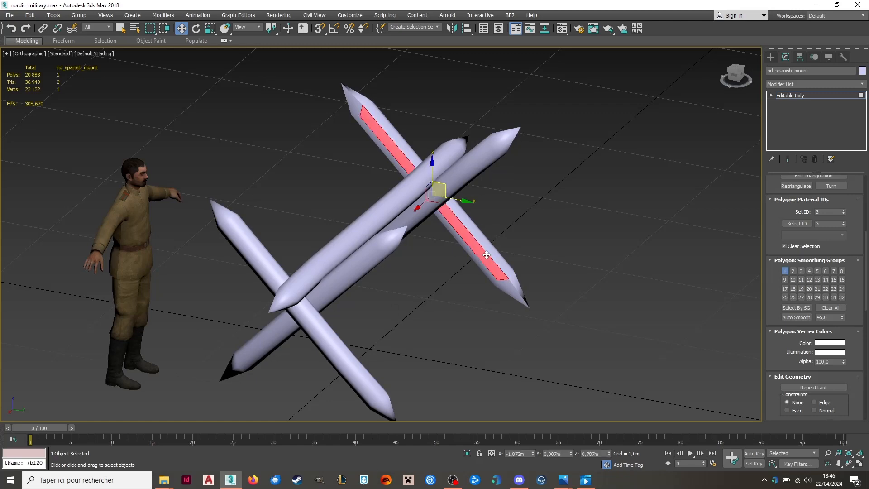
{"action": "middle_click_drag", "start_coordinate": [488, 250], "coordinate": [466, 273], "text": "alt"}
{"action": "key", "text": "ctrl+a"}
{"action": "left_click", "coordinate": [828, 317]}
{"action": "left_click", "coordinate": [790, 317]}
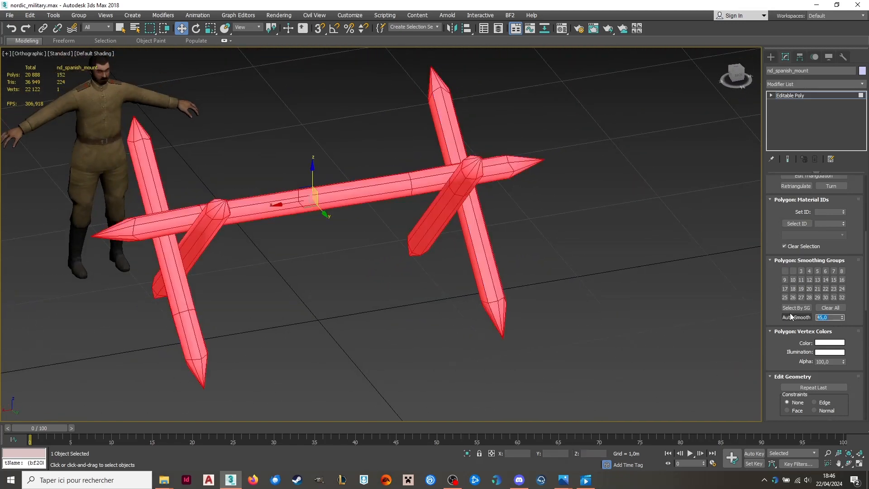
{"action": "type", "text": "30"}
{"action": "left_click", "coordinate": [796, 318]}
{"action": "left_click", "coordinate": [521, 289]}
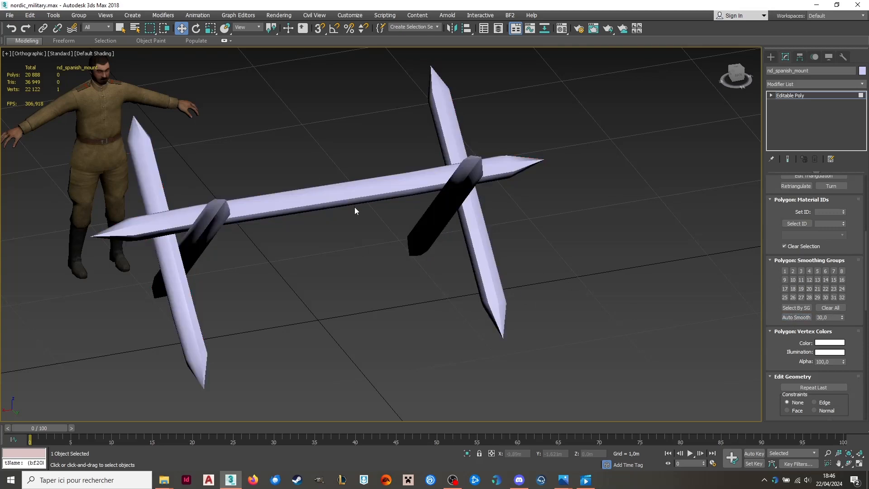
Clear the polygon selection and turn on the Edged Faces display in the viewport.
{"action": "left_click", "coordinate": [356, 192]}
{"action": "middle_click_drag", "start_coordinate": [357, 192], "coordinate": [189, 217], "text": "alt"}
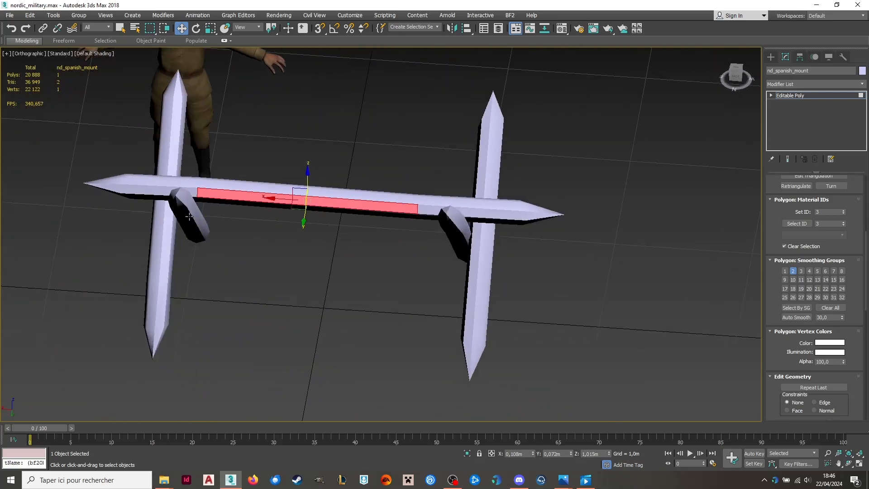
{"action": "left_click", "coordinate": [92, 50]}
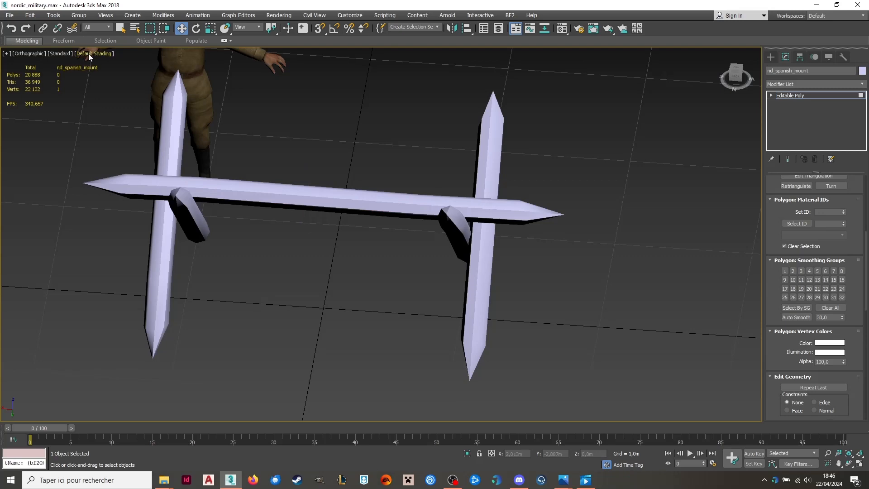
{"action": "left_click", "coordinate": [90, 56]}
{"action": "left_click", "coordinate": [123, 146]}
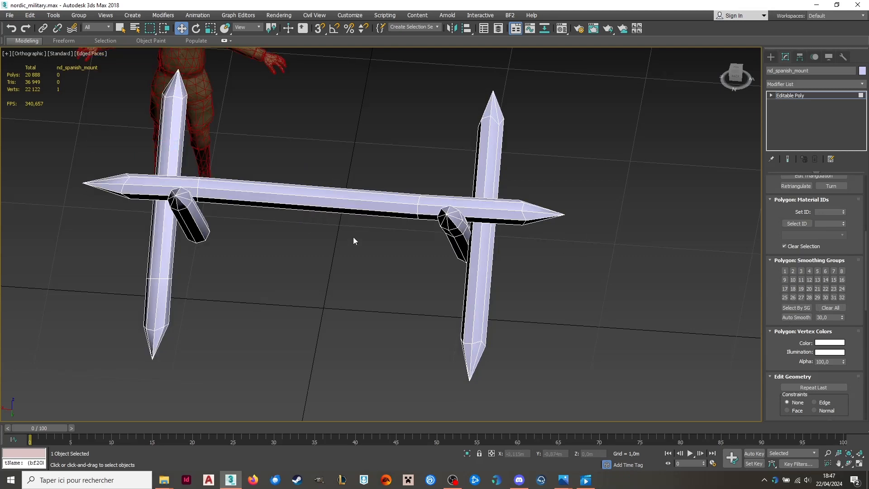
{"action": "middle_click_drag", "start_coordinate": [353, 241], "coordinate": [384, 278], "text": "alt"}
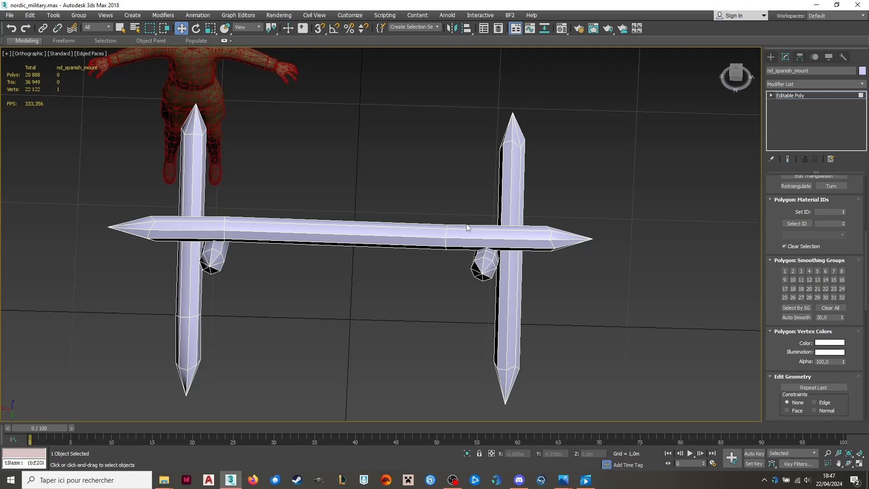
{"action": "left_click_drag", "start_coordinate": [438, 217], "coordinate": [376, 274]}
{"action": "middle_click_drag", "start_coordinate": [241, 215], "coordinate": [253, 204], "text": "alt"}
{"action": "scroll", "coordinate": [844, 201], "scroll_direction": "up", "scroll_amount": 5}
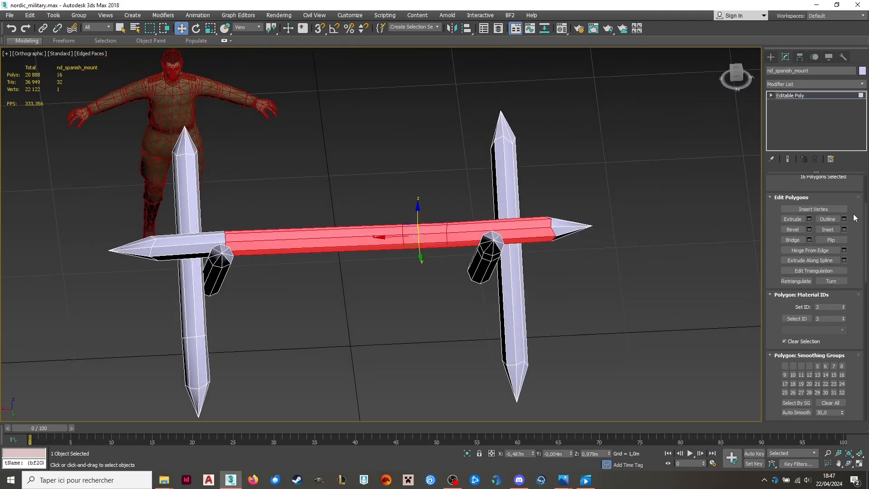
Select all elements of the spanish mount, clear their smoothing groups and assign them to smoothing group 1.
{"action": "left_click", "coordinate": [835, 191]}
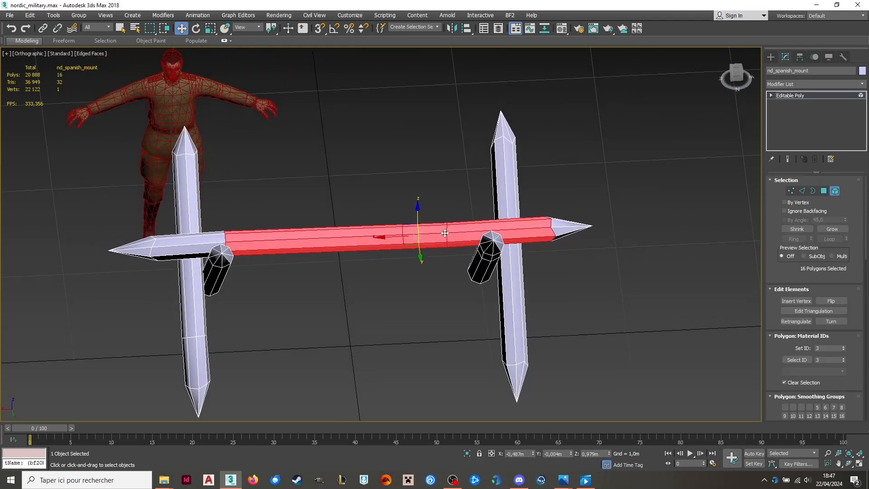
{"action": "scroll", "coordinate": [451, 232], "scroll_direction": "down", "scroll_amount": 3}
{"action": "key", "text": "ctrl+a"}
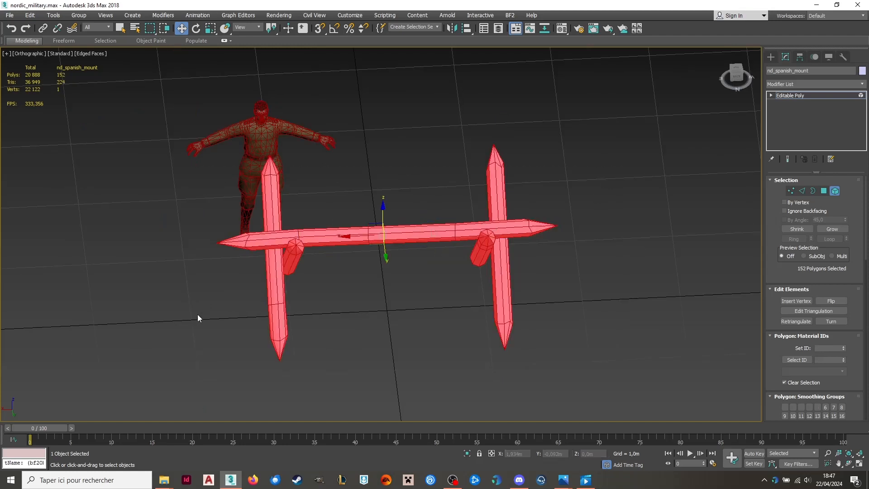
{"action": "scroll", "coordinate": [867, 368], "scroll_direction": "down", "scroll_amount": 3}
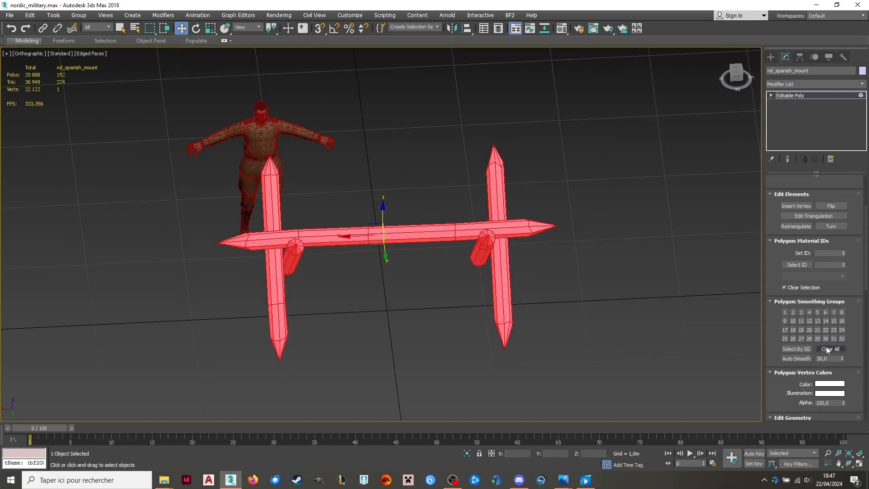
{"action": "left_click", "coordinate": [784, 312]}
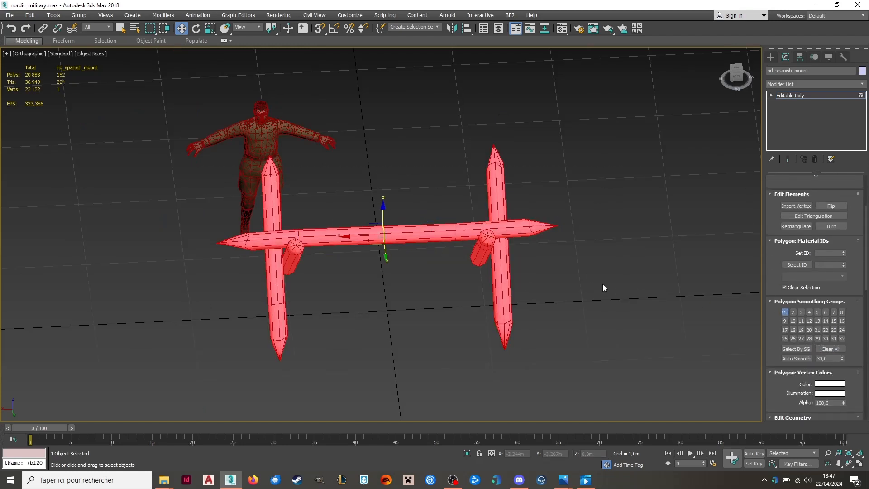
In polygon mode, deselect the shaft polygons of the horizontal log and of the crossed logs at one end.
{"action": "scroll", "coordinate": [858, 241], "scroll_direction": "up", "scroll_amount": 3}
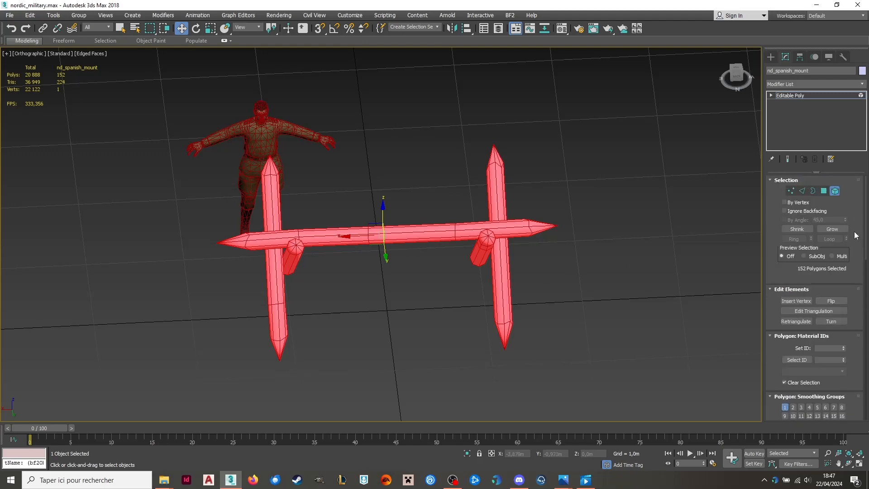
{"action": "left_click", "coordinate": [824, 192]}
{"action": "scroll", "coordinate": [467, 218], "scroll_direction": "up", "scroll_amount": 3}
{"action": "left_click_drag", "start_coordinate": [466, 218], "coordinate": [370, 306], "text": "alt"}
{"action": "scroll", "coordinate": [451, 272], "scroll_direction": "down", "scroll_amount": 4}
{"action": "middle_click_drag", "start_coordinate": [451, 271], "coordinate": [302, 282], "text": "alt"}
{"action": "scroll", "coordinate": [193, 253], "scroll_direction": "up", "scroll_amount": 3}
{"action": "middle_click_drag", "start_coordinate": [249, 273], "coordinate": [263, 299], "text": "alt"}
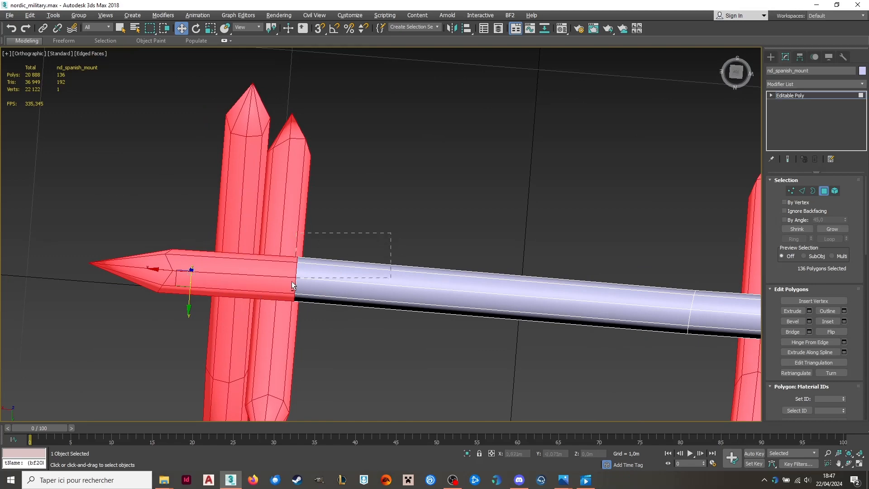
{"action": "left_click_drag", "start_coordinate": [203, 330], "coordinate": [202, 331], "text": "alt"}
{"action": "scroll", "coordinate": [236, 209], "scroll_direction": "down", "scroll_amount": 5}
{"action": "scroll", "coordinate": [227, 280], "scroll_direction": "up", "scroll_amount": 5}
{"action": "middle_click_drag", "start_coordinate": [232, 270], "coordinate": [226, 284], "text": "alt"}
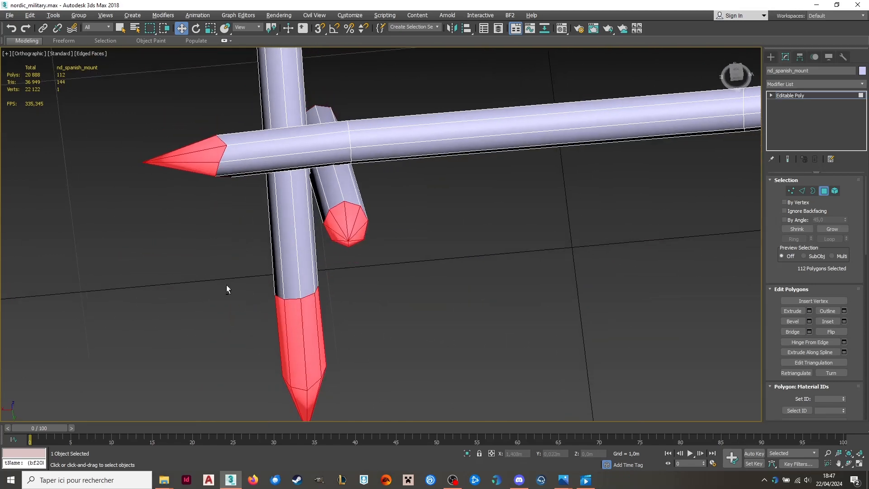
{"action": "left_click_drag", "start_coordinate": [226, 285], "coordinate": [332, 319], "text": "alt"}
Deselect the shaft polygons of the crossed logs at the opposite end, keeping only the pointed tips selected.
{"action": "scroll", "coordinate": [203, 282], "scroll_direction": "down", "scroll_amount": 5}
{"action": "scroll", "coordinate": [429, 209], "scroll_direction": "up", "scroll_amount": 5}
{"action": "middle_click_drag", "start_coordinate": [429, 219], "coordinate": [426, 231], "text": "alt"}
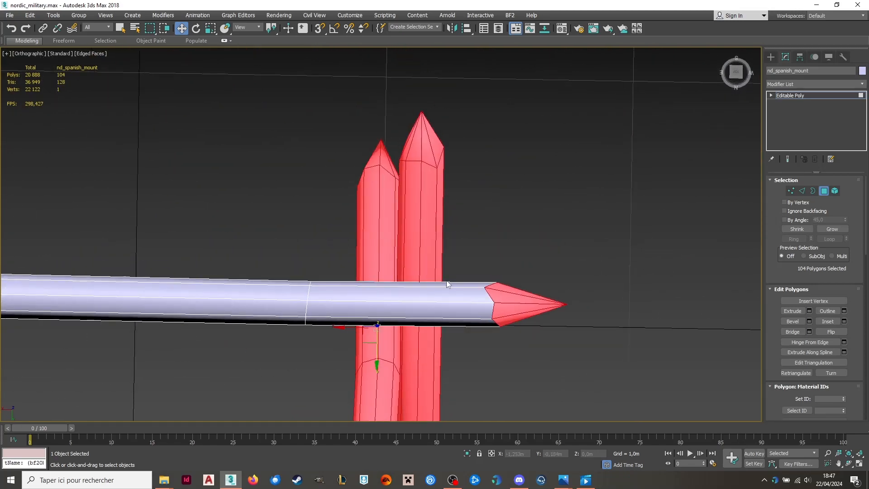
{"action": "left_click_drag", "start_coordinate": [369, 353], "coordinate": [369, 354], "text": "alt"}
{"action": "scroll", "coordinate": [424, 176], "scroll_direction": "down", "scroll_amount": 4}
{"action": "middle_click_drag", "start_coordinate": [424, 176], "coordinate": [407, 144], "text": "alt"}
{"action": "left_click_drag", "start_coordinate": [416, 184], "coordinate": [383, 209], "text": "alt"}
{"action": "middle_click_drag", "start_coordinate": [384, 209], "coordinate": [553, 231], "text": "alt"}
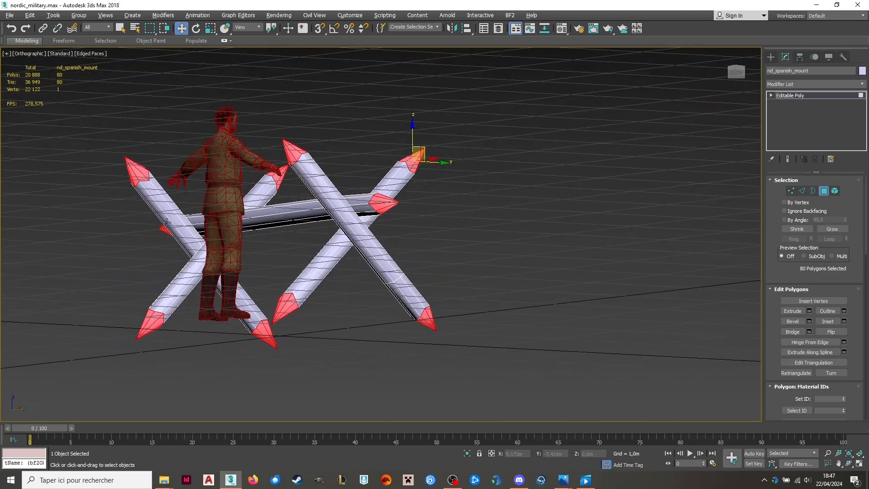
Move the selected log tips from smoothing group 1 to smoothing group 2, and clear the selection.
{"action": "scroll", "coordinate": [796, 343], "scroll_direction": "down", "scroll_amount": 3}
{"action": "left_click", "coordinate": [785, 336]}
{"action": "left_click", "coordinate": [793, 335]}
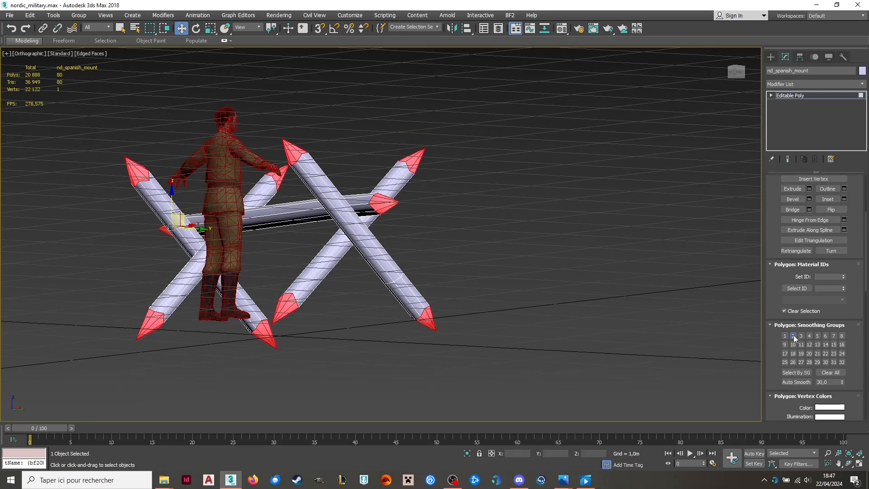
{"action": "middle_click_drag", "start_coordinate": [392, 226], "coordinate": [272, 204], "text": "alt"}
{"action": "left_click", "coordinate": [442, 259]}
Turn off the Edged Faces display and examine the smoothing on the log tips.
{"action": "left_click", "coordinate": [92, 55]}
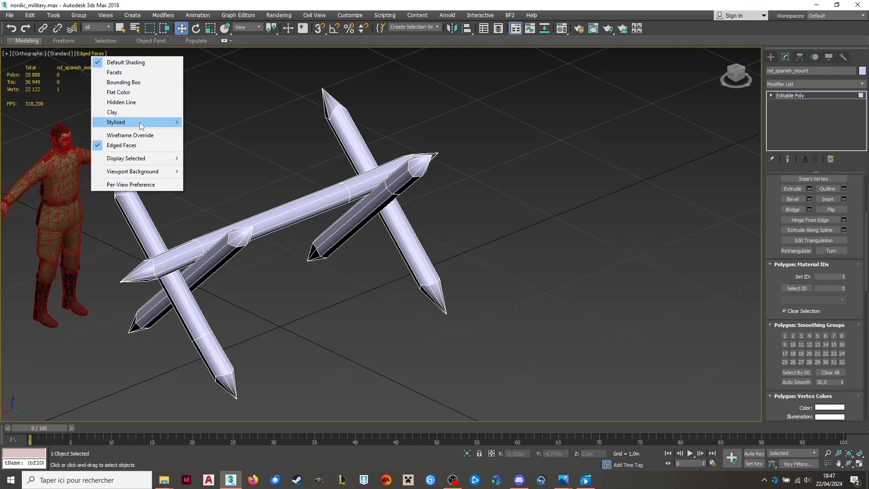
{"action": "left_click", "coordinate": [123, 144]}
{"action": "scroll", "coordinate": [87, 212], "scroll_direction": "up", "scroll_amount": 5}
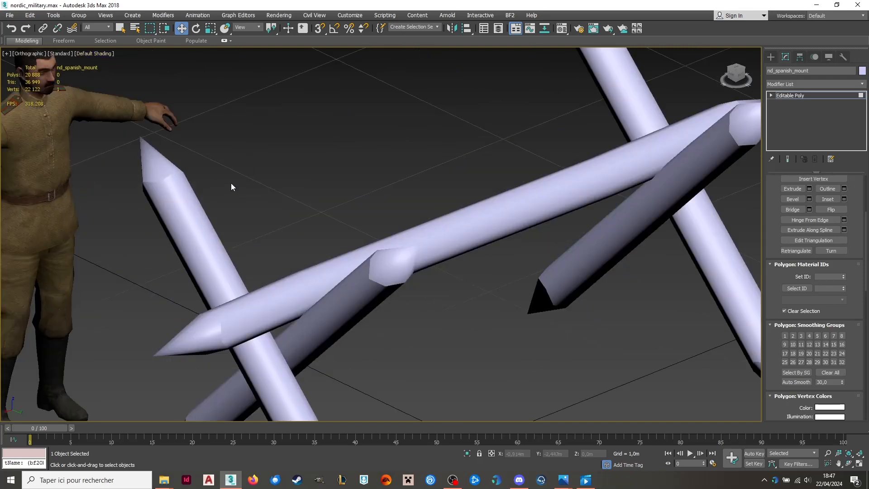
{"action": "scroll", "coordinate": [371, 183], "scroll_direction": "down", "scroll_amount": 5}
{"action": "scroll", "coordinate": [363, 338], "scroll_direction": "up", "scroll_amount": 6}
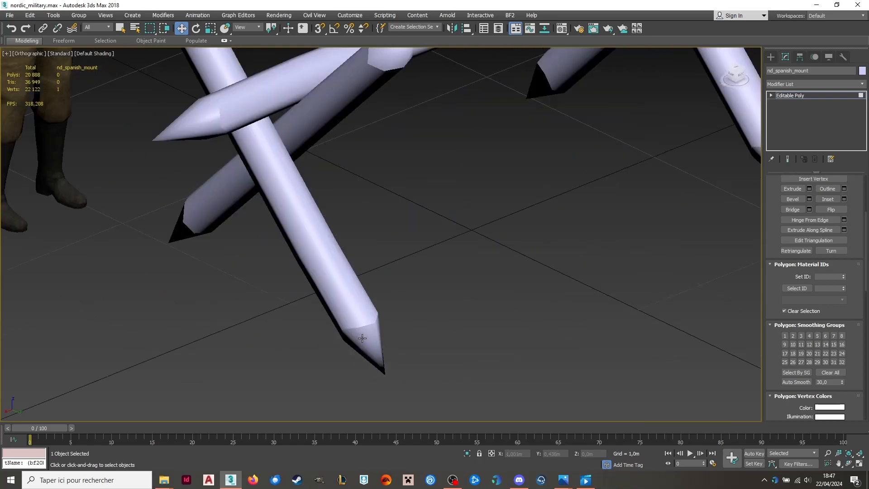
Remove two adjacent faces on a crossed log's lower tip from smoothing group 2, and select a polygon on its shaft.
{"action": "left_click", "coordinate": [363, 338]}
{"action": "mouse_move", "coordinate": [362, 338]}
{"action": "middle_mouse_down", "text": "alt"}
{"action": "mouse_move", "coordinate": [295, 306]}
{"action": "mouse_move", "coordinate": [266, 305]}
{"action": "mouse_move", "coordinate": [353, 284]}
{"action": "mouse_move", "coordinate": [375, 300]}
{"action": "mouse_move", "coordinate": [361, 311]}
{"action": "mouse_move", "coordinate": [384, 323]}
{"action": "mouse_move", "coordinate": [464, 294]}
{"action": "mouse_move", "coordinate": [435, 324]}
{"action": "middle_mouse_up", "text": "alt"}
{"action": "scroll", "coordinate": [356, 334], "scroll_direction": "up", "scroll_amount": 4}
{"action": "left_click", "coordinate": [371, 366], "text": "ctrl"}
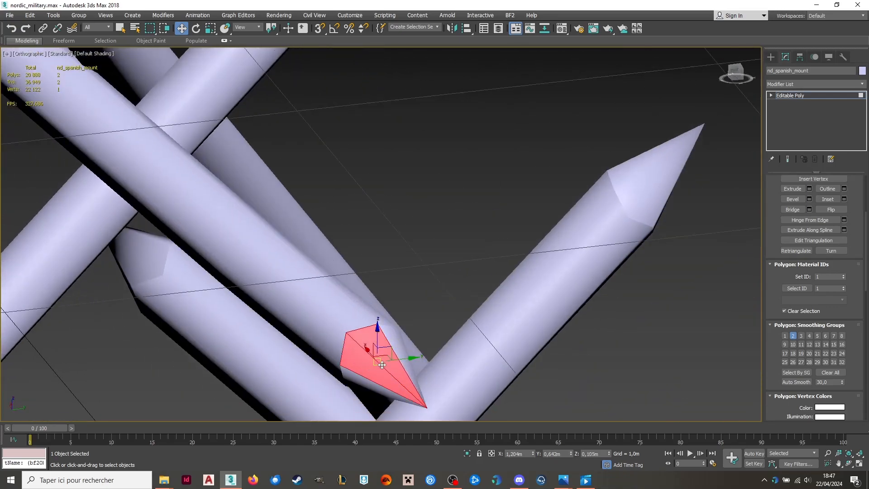
{"action": "left_click", "coordinate": [794, 335]}
{"action": "left_click", "coordinate": [343, 251]}
{"action": "left_click", "coordinate": [280, 290]}
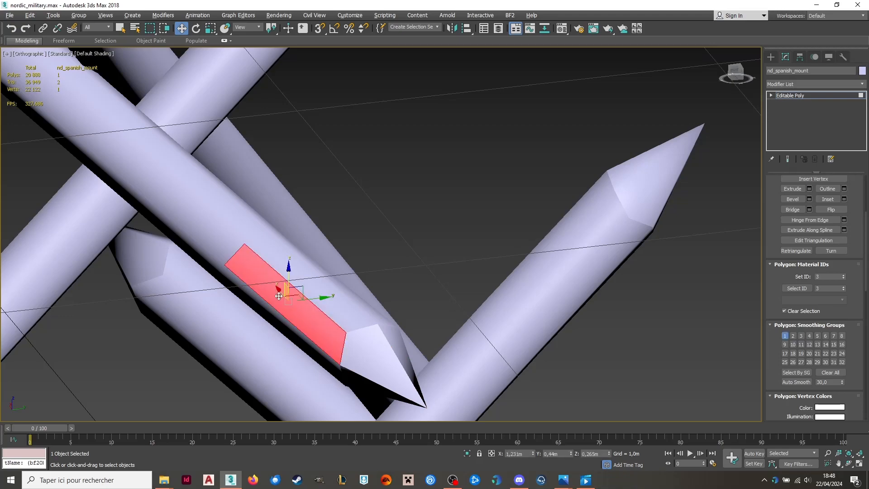
Select three adjacent faces of the log's lower tip and move them from smoothing group 2 to smoothing group 3.
{"action": "mouse_move", "coordinate": [279, 290]}
{"action": "middle_mouse_down", "text": "alt"}
{"action": "mouse_move", "coordinate": [167, 279]}
{"action": "mouse_move", "coordinate": [216, 291]}
{"action": "mouse_move", "coordinate": [235, 312]}
{"action": "mouse_move", "coordinate": [294, 333]}
{"action": "mouse_move", "coordinate": [265, 359]}
{"action": "mouse_move", "coordinate": [242, 276]}
{"action": "mouse_move", "coordinate": [254, 285]}
{"action": "middle_mouse_up", "text": "alt"}
{"action": "left_click", "coordinate": [215, 291]}
{"action": "left_click", "coordinate": [235, 265], "text": "ctrl"}
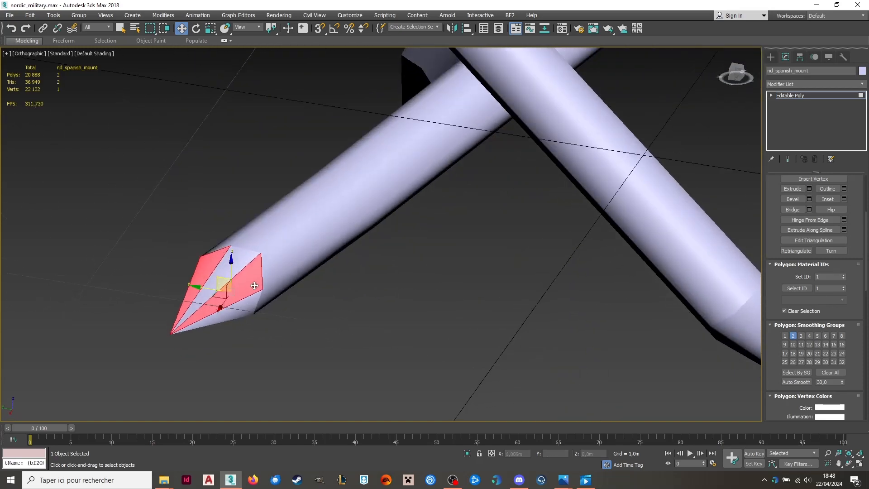
{"action": "left_click", "coordinate": [233, 263], "text": "ctrl"}
{"action": "left_click", "coordinate": [801, 335]}
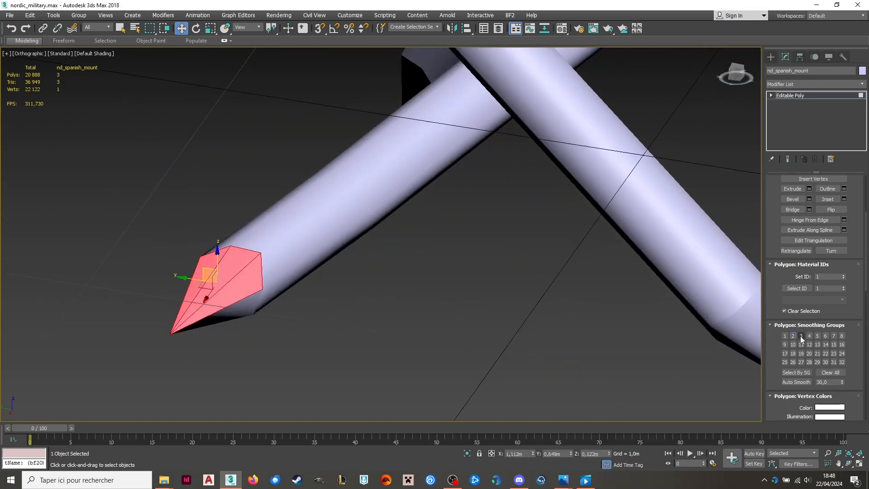
{"action": "left_click", "coordinate": [793, 336]}
{"action": "middle_click_drag", "start_coordinate": [326, 253], "coordinate": [430, 293], "text": "alt"}
{"action": "left_click", "coordinate": [433, 294]}
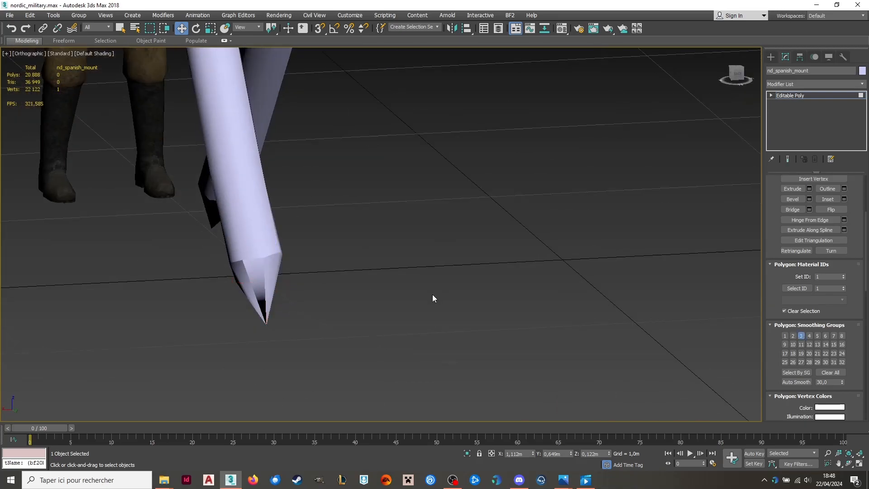
Move another face of the crossed log's lower tip from smoothing group 2 to smoothing group 3, and select the neighbouring tip face.
{"action": "left_click", "coordinate": [252, 301]}
{"action": "mouse_move", "coordinate": [252, 301]}
{"action": "middle_mouse_down", "text": "alt"}
{"action": "mouse_move", "coordinate": [497, 316]}
{"action": "mouse_move", "coordinate": [495, 259]}
{"action": "middle_mouse_up", "text": "alt"}
{"action": "scroll", "coordinate": [495, 334], "scroll_direction": "up", "scroll_amount": 3}
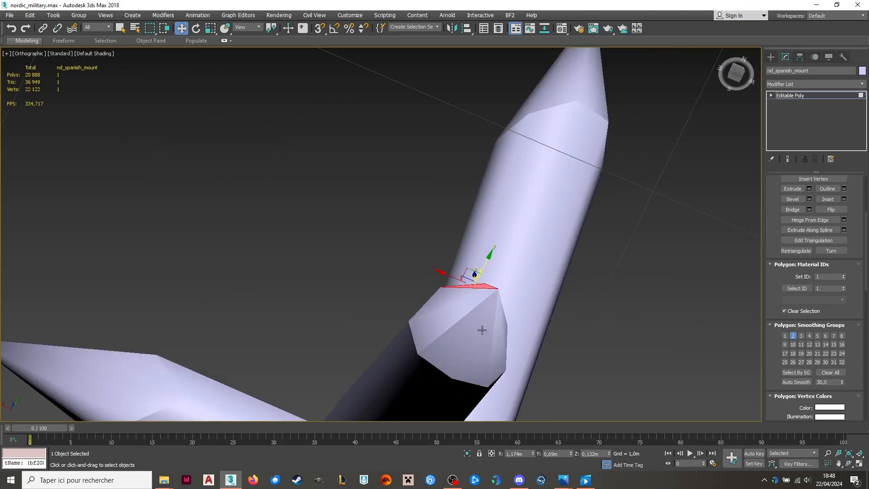
{"action": "left_click", "coordinate": [481, 331]}
{"action": "middle_click_drag", "start_coordinate": [484, 330], "coordinate": [450, 349], "text": "alt"}
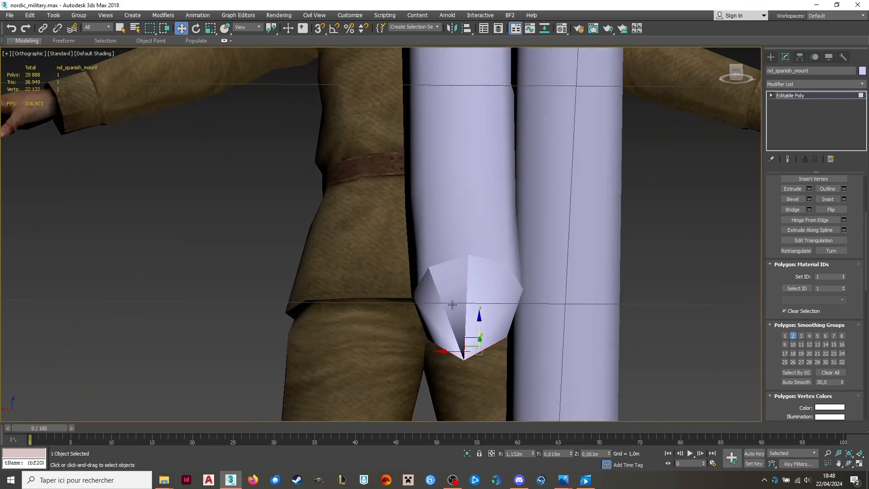
{"action": "left_click", "coordinate": [450, 290]}
{"action": "left_click", "coordinate": [802, 336]}
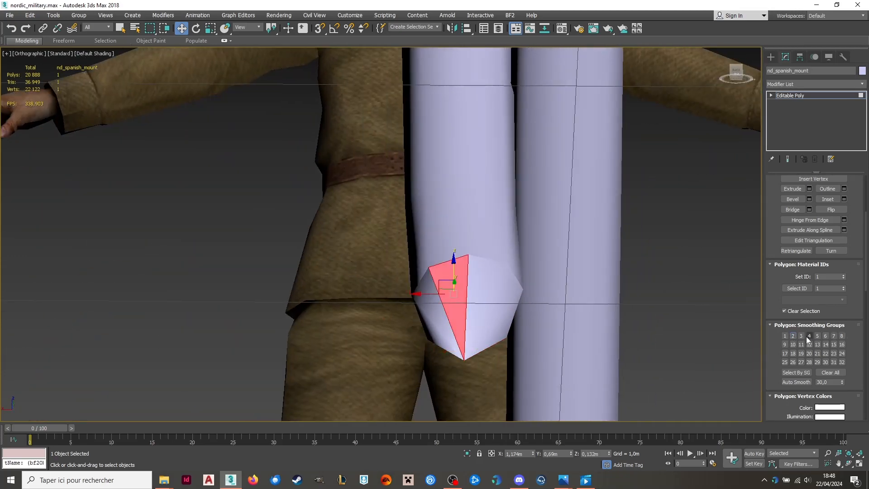
{"action": "left_click", "coordinate": [585, 288]}
{"action": "left_click", "coordinate": [478, 297]}
{"action": "middle_click_drag", "start_coordinate": [478, 297], "coordinate": [507, 316], "text": "alt"}
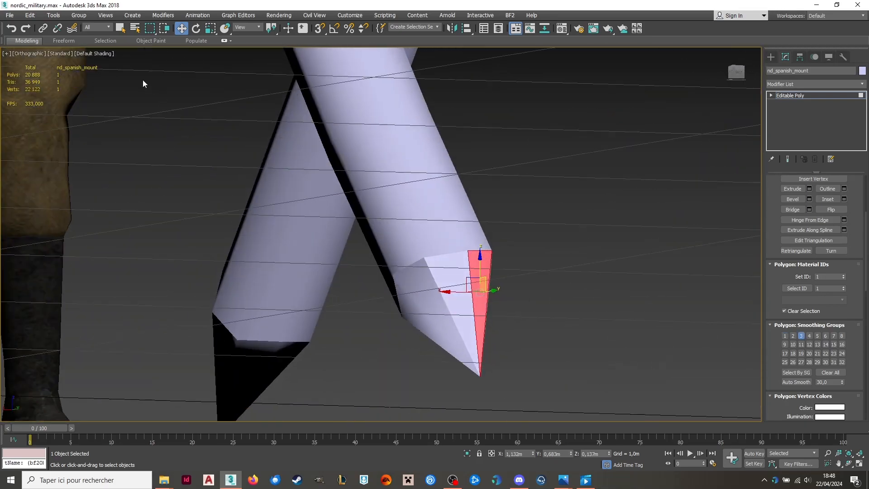
Check the log tip's faces in wireframe display, and restore the default shaded display.
{"action": "left_click", "coordinate": [94, 55]}
{"action": "left_click", "coordinate": [121, 134]}
{"action": "scroll", "coordinate": [264, 118], "scroll_direction": "down", "scroll_amount": 2}
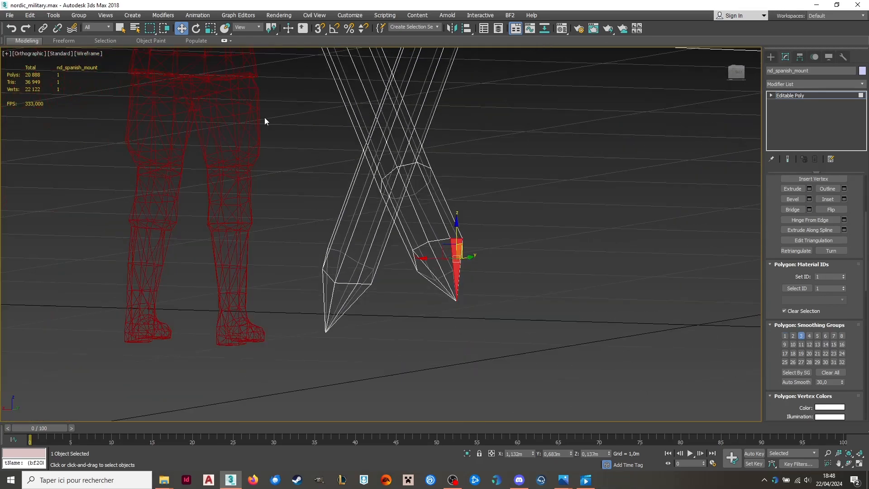
{"action": "left_click", "coordinate": [86, 55]}
{"action": "left_click", "coordinate": [121, 135]}
{"action": "scroll", "coordinate": [456, 229], "scroll_direction": "up", "scroll_amount": 4}
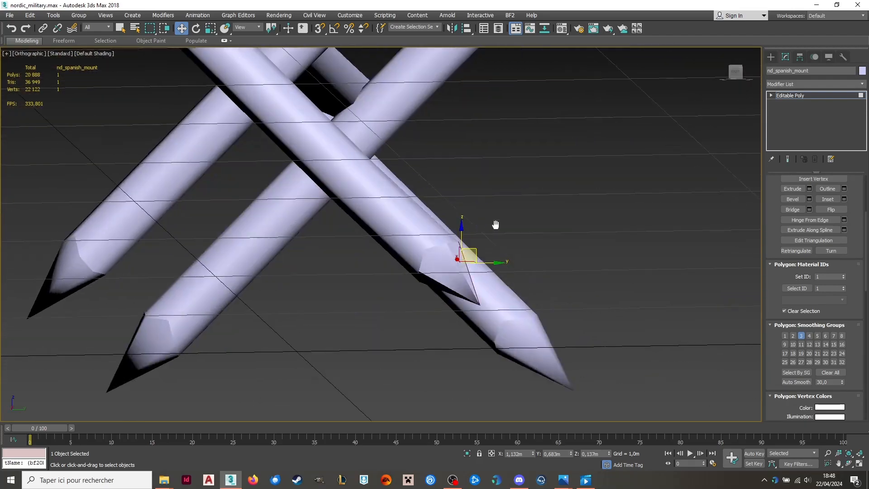
Select individual faces on the crossed log's lower tip and examine their smoothing group and shading.
{"action": "middle_click_drag", "start_coordinate": [495, 224], "coordinate": [450, 213], "text": "alt"}
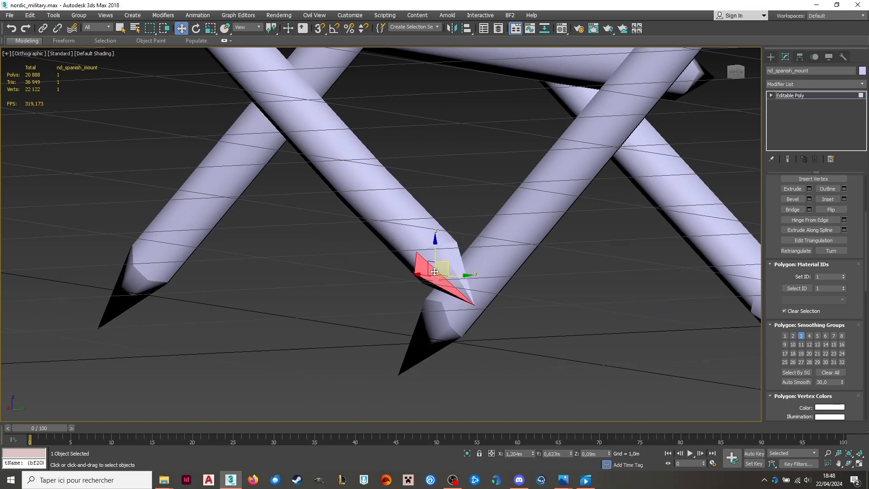
{"action": "left_click_drag", "start_coordinate": [446, 269], "coordinate": [451, 264]}
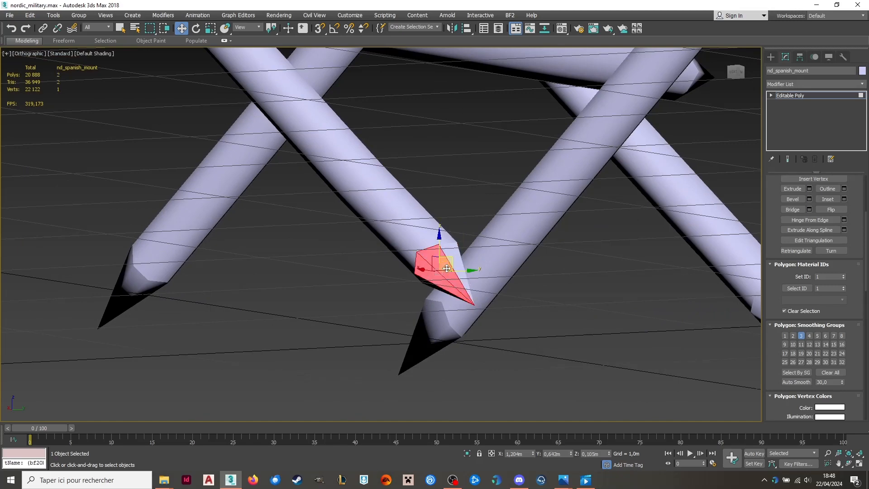
{"action": "middle_click_drag", "start_coordinate": [500, 273], "coordinate": [423, 270], "text": "alt"}
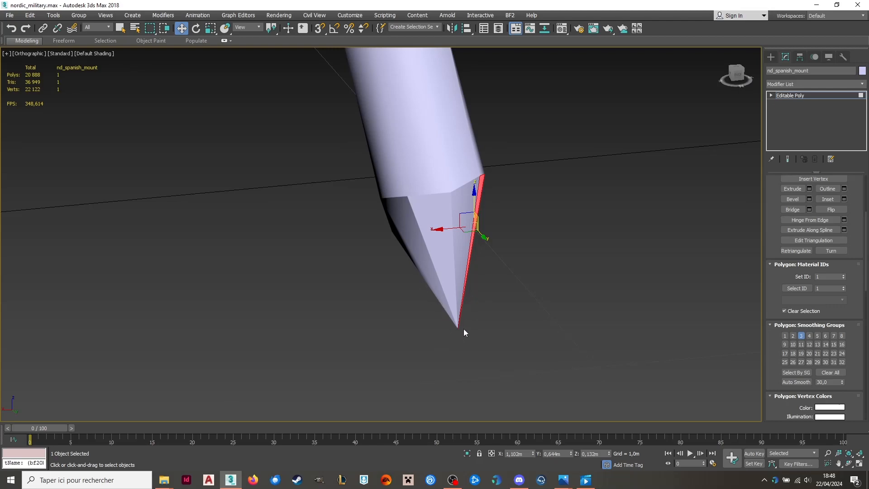
{"action": "mouse_move", "coordinate": [466, 301]}
{"action": "middle_mouse_down", "text": "alt"}
{"action": "mouse_move", "coordinate": [462, 275]}
{"action": "mouse_move", "coordinate": [479, 258]}
{"action": "mouse_move", "coordinate": [446, 279]}
{"action": "mouse_move", "coordinate": [430, 305]}
{"action": "mouse_move", "coordinate": [470, 307]}
{"action": "middle_mouse_up", "text": "alt"}
{"action": "scroll", "coordinate": [428, 305], "scroll_direction": "down", "scroll_amount": 8}
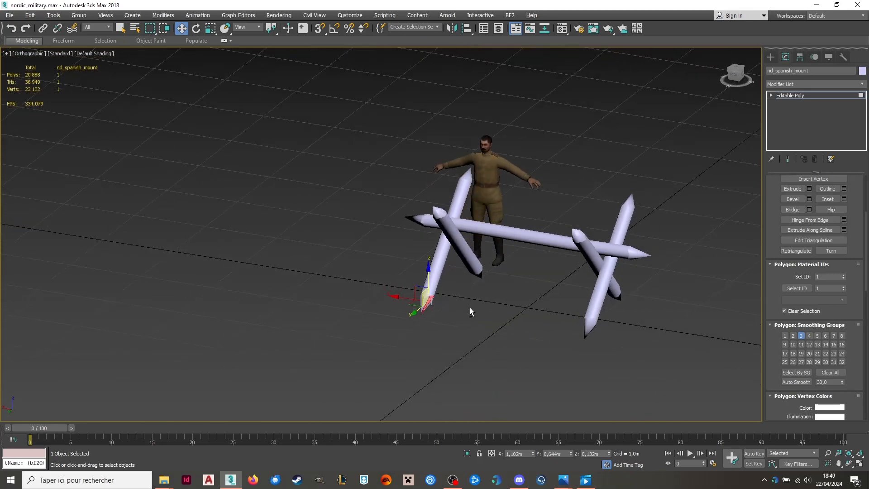
{"action": "scroll", "coordinate": [468, 306], "scroll_direction": "down", "scroll_amount": 2}
{"action": "scroll", "coordinate": [433, 304], "scroll_direction": "up", "scroll_amount": 10}
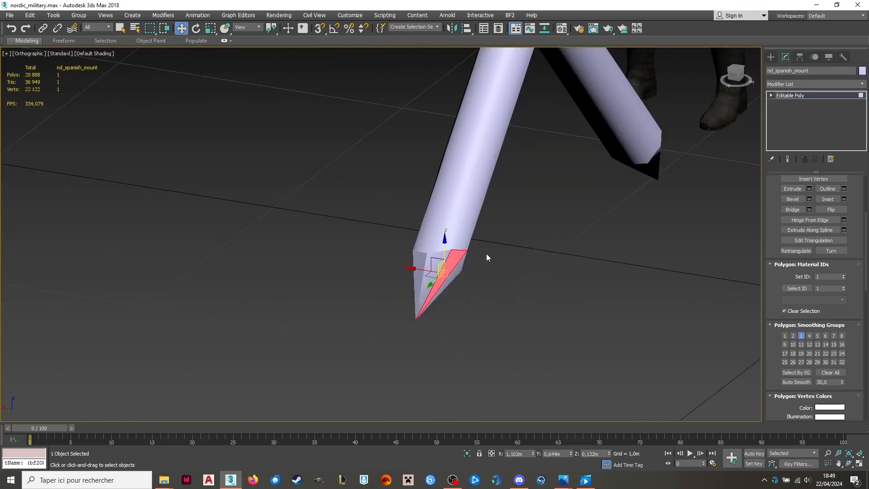
{"action": "scroll", "coordinate": [436, 306], "scroll_direction": "down", "scroll_amount": 8}
{"action": "middle_click_drag", "start_coordinate": [435, 306], "coordinate": [460, 282], "text": "alt"}
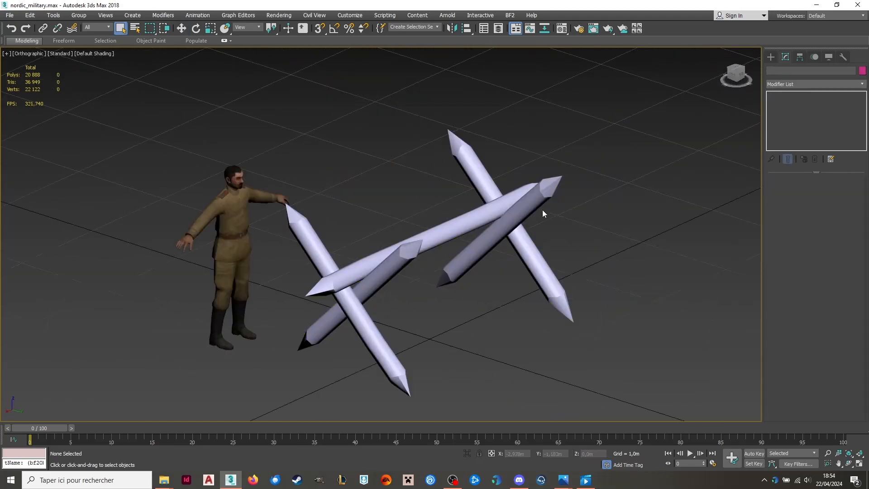
Examine the shading of the log shafts and pointed tips from all around the barricade, and clear the selection.
{"action": "scroll", "coordinate": [542, 210], "scroll_direction": "up", "scroll_amount": 6}
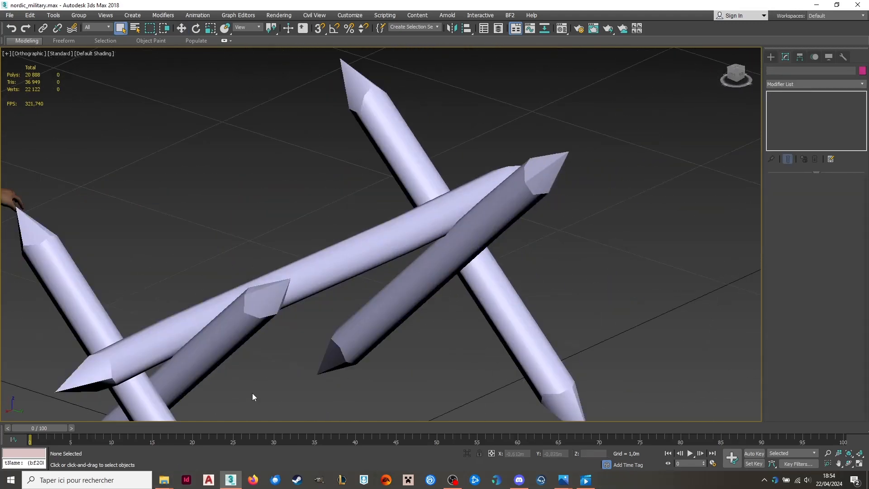
{"action": "middle_click_drag", "start_coordinate": [252, 393], "coordinate": [364, 263]}
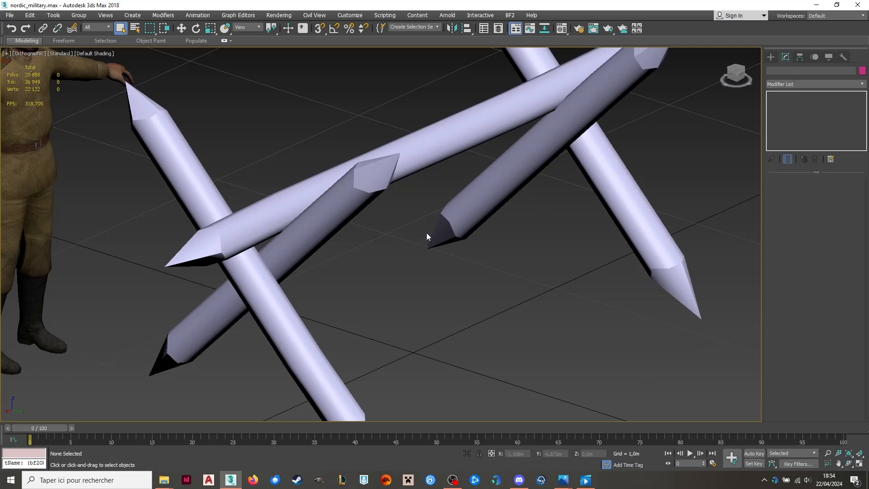
{"action": "scroll", "coordinate": [340, 121], "scroll_direction": "down", "scroll_amount": 3}
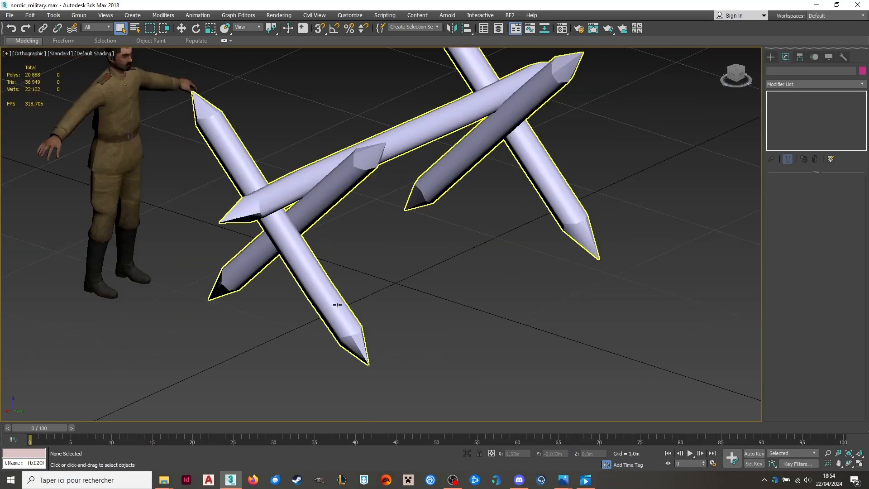
{"action": "left_click", "coordinate": [302, 229]}
{"action": "middle_click_drag", "start_coordinate": [303, 229], "coordinate": [490, 249], "text": "alt"}
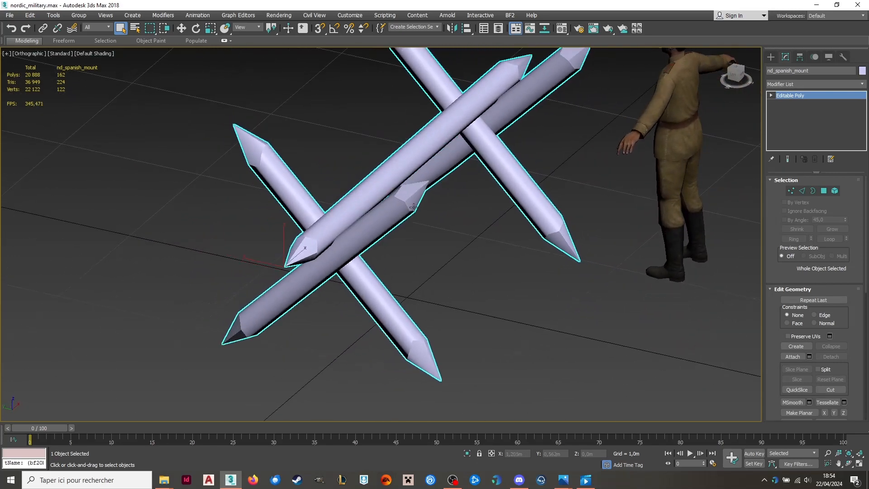
{"action": "scroll", "coordinate": [415, 207], "scroll_direction": "up", "scroll_amount": 4}
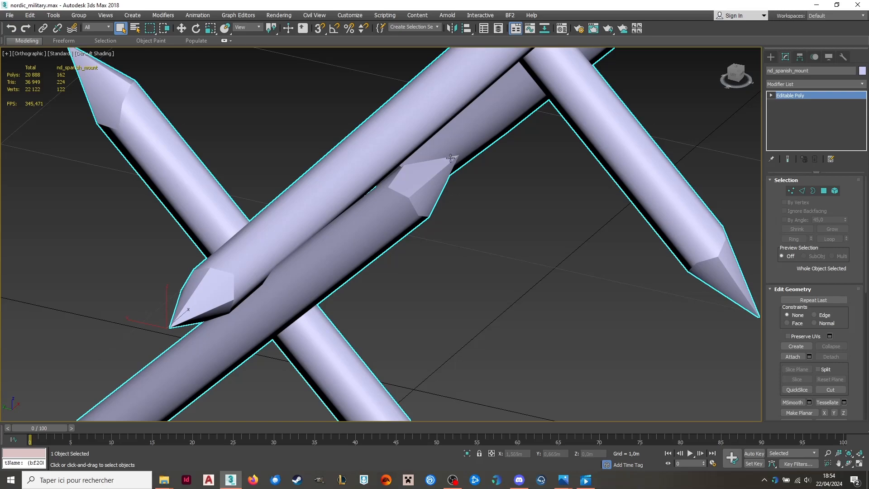
{"action": "scroll", "coordinate": [451, 158], "scroll_direction": "down", "scroll_amount": 6}
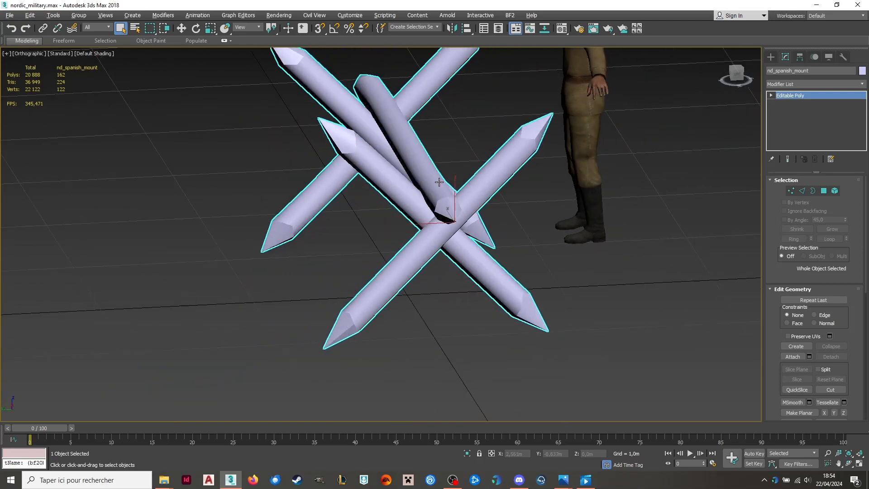
{"action": "middle_click_drag", "start_coordinate": [439, 182], "coordinate": [219, 235], "text": "alt"}
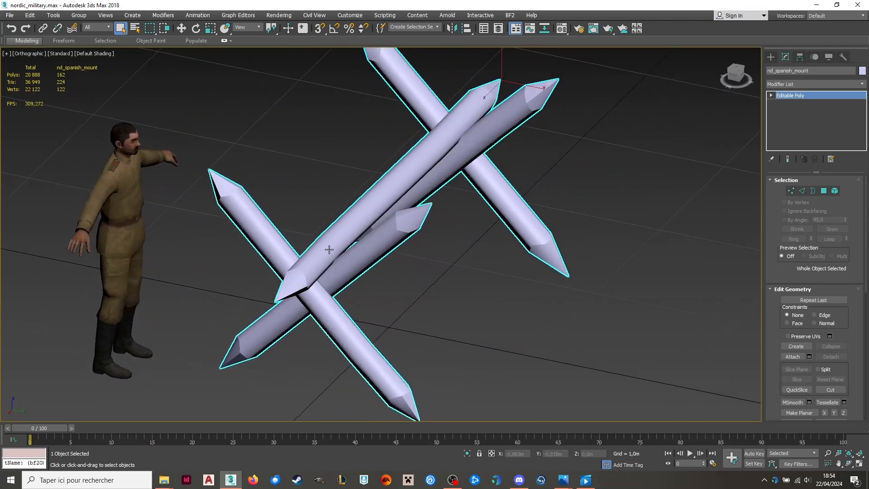
{"action": "middle_click_drag", "start_coordinate": [356, 243], "coordinate": [417, 287], "text": "alt"}
{"action": "left_click", "coordinate": [451, 299]}
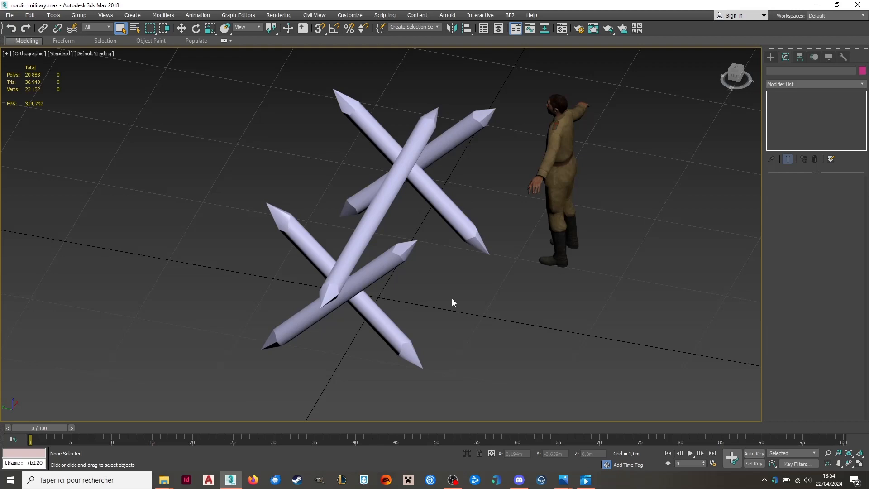
Select the spanish mount barricade and add an Unwrap UVW modifier to it.
{"action": "left_click", "coordinate": [397, 178]}
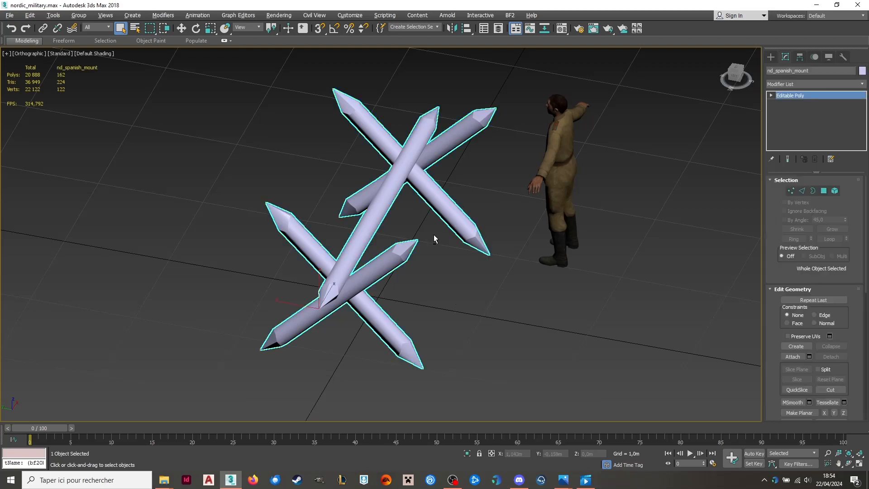
{"action": "middle_click_drag", "start_coordinate": [434, 234], "coordinate": [241, 233], "text": "alt"}
{"action": "scroll", "coordinate": [210, 232], "scroll_direction": "up", "scroll_amount": 4}
{"action": "scroll", "coordinate": [240, 232], "scroll_direction": "down", "scroll_amount": 3}
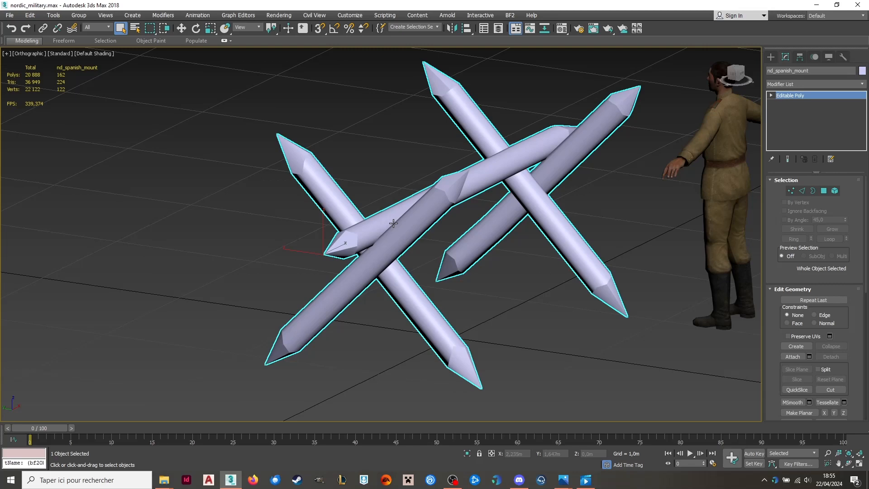
{"action": "middle_click_drag", "start_coordinate": [394, 222], "coordinate": [291, 201]}
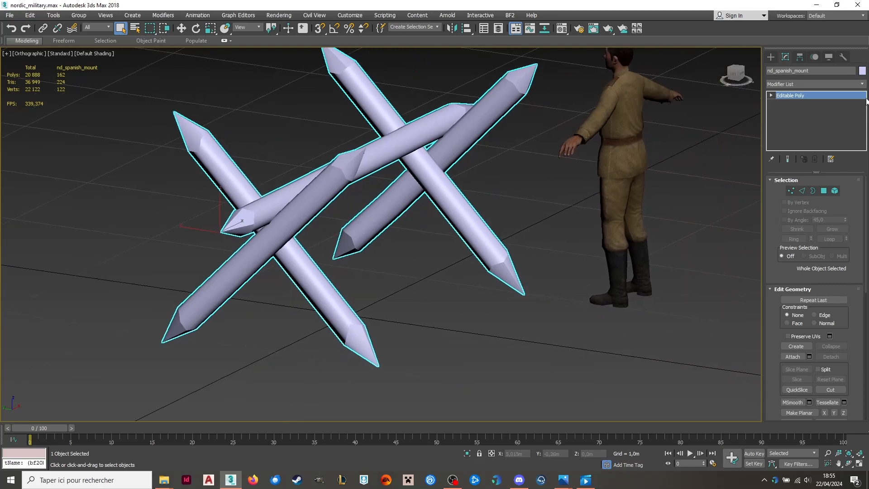
{"action": "left_click", "coordinate": [819, 84]}
{"action": "key", "text": "u"}
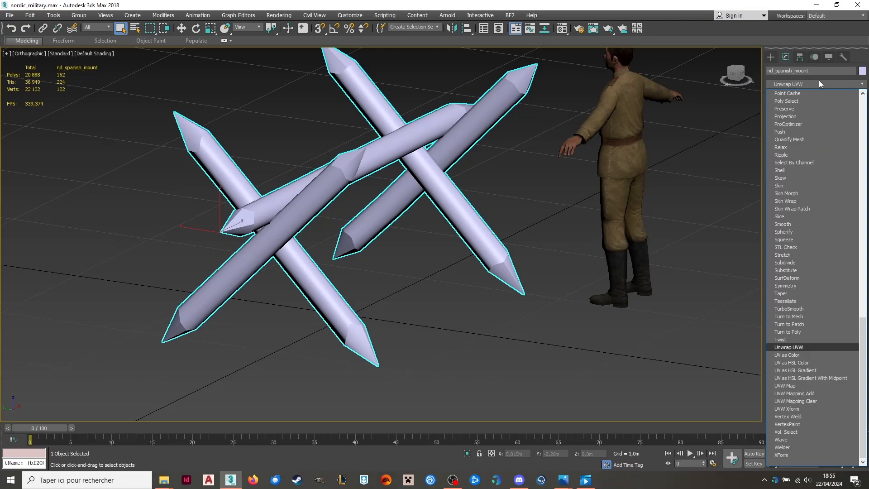
{"action": "left_click", "coordinate": [802, 347]}
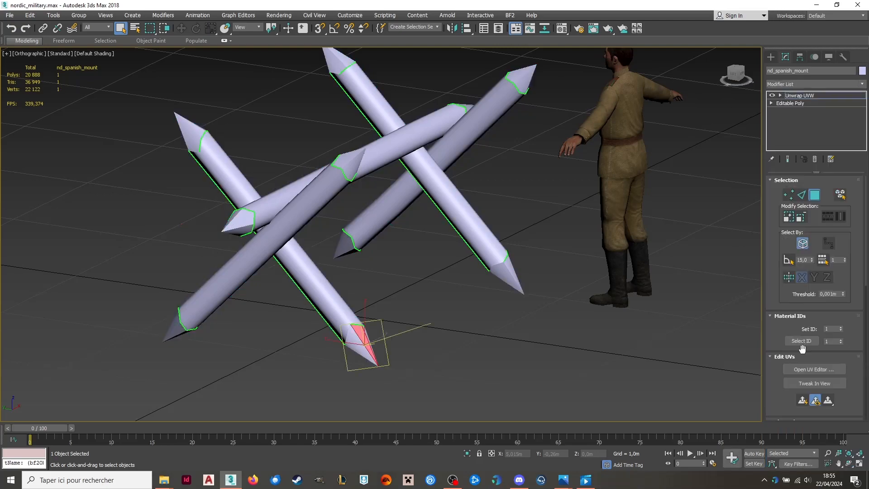
Examine the UV seams along the log shafts and around the pointed tips of the barricade.
{"action": "scroll", "coordinate": [407, 208], "scroll_direction": "down", "scroll_amount": 4}
{"action": "middle_click_drag", "start_coordinate": [408, 208], "coordinate": [491, 290], "text": "alt"}
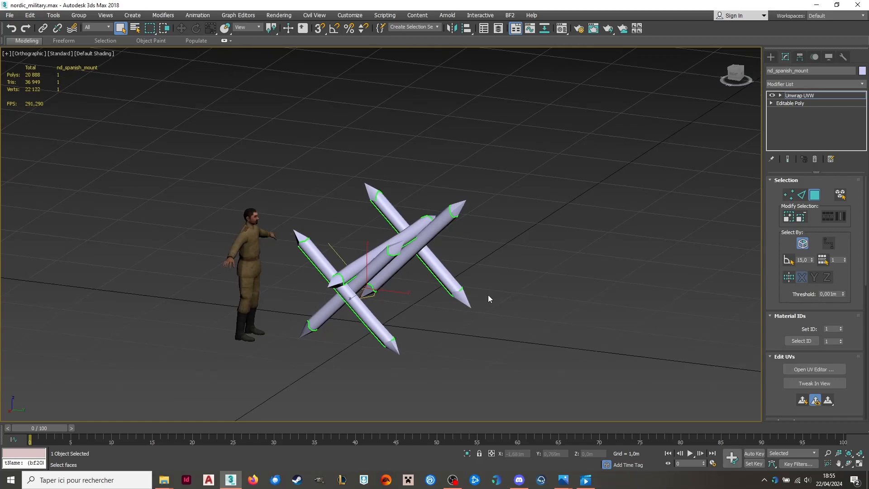
{"action": "scroll", "coordinate": [344, 313], "scroll_direction": "up", "scroll_amount": 4}
{"action": "middle_click_drag", "start_coordinate": [360, 302], "coordinate": [453, 298], "text": "alt"}
{"action": "scroll", "coordinate": [378, 306], "scroll_direction": "up", "scroll_amount": 4}
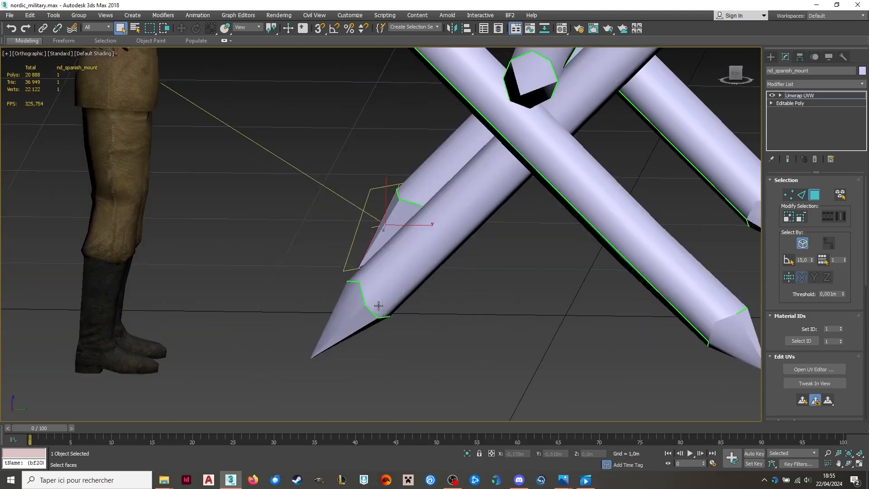
{"action": "left_click", "coordinate": [357, 317]}
{"action": "middle_click_drag", "start_coordinate": [358, 317], "coordinate": [342, 309], "text": "alt"}
{"action": "scroll", "coordinate": [345, 300], "scroll_direction": "down", "scroll_amount": 5}
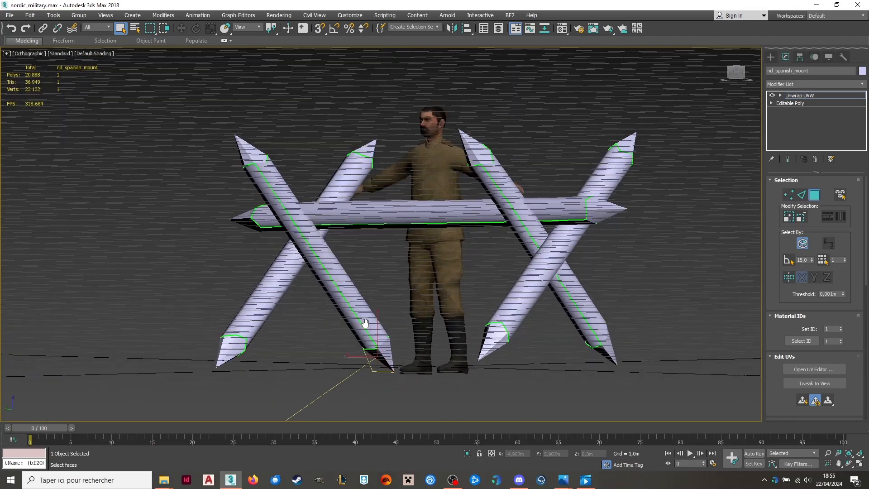
{"action": "scroll", "coordinate": [256, 167], "scroll_direction": "up", "scroll_amount": 5}
{"action": "scroll", "coordinate": [262, 176], "scroll_direction": "down", "scroll_amount": 2}
{"action": "scroll", "coordinate": [262, 176], "scroll_direction": "down", "scroll_amount": 4}
{"action": "middle_click_drag", "start_coordinate": [262, 176], "coordinate": [344, 254], "text": "alt"}
Open the UV editor for the barricade and select all of its UV faces.
{"action": "left_click", "coordinate": [816, 370]}
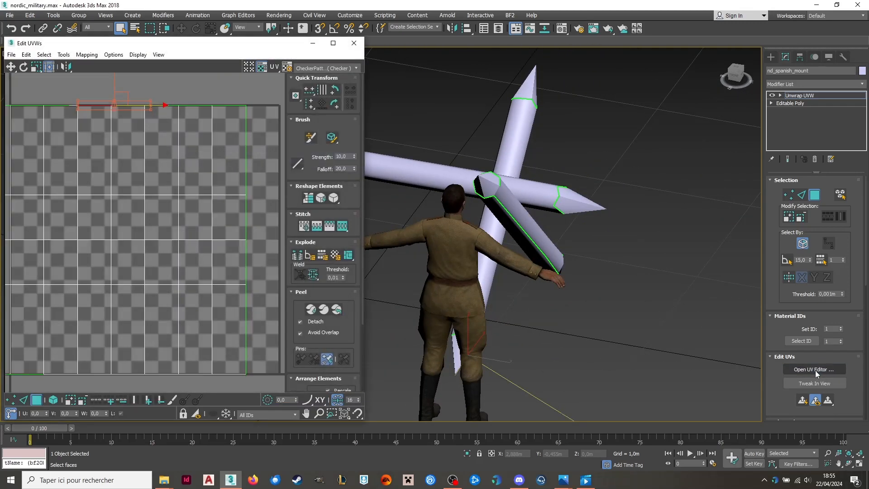
{"action": "scroll", "coordinate": [277, 217], "scroll_direction": "down", "scroll_amount": 3}
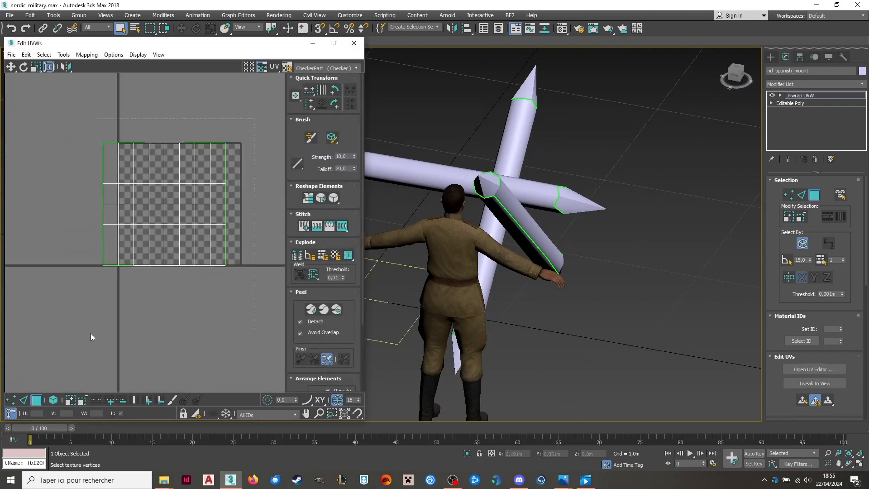
{"action": "key", "text": "ctrl+a"}
{"action": "middle_click_drag", "start_coordinate": [213, 275], "coordinate": [203, 310]}
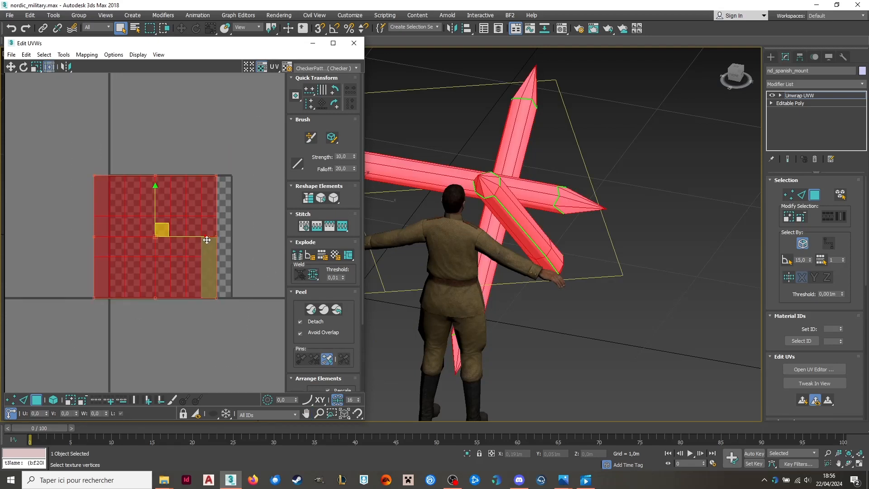
{"action": "scroll", "coordinate": [175, 286], "scroll_direction": "up", "scroll_amount": 2}
Pack the selected UVs with the Non-Convex method, 0,001 padding, and Normalize Clusters and Rescale Clusters on, and inspect the layout.
{"action": "left_click", "coordinate": [70, 54]}
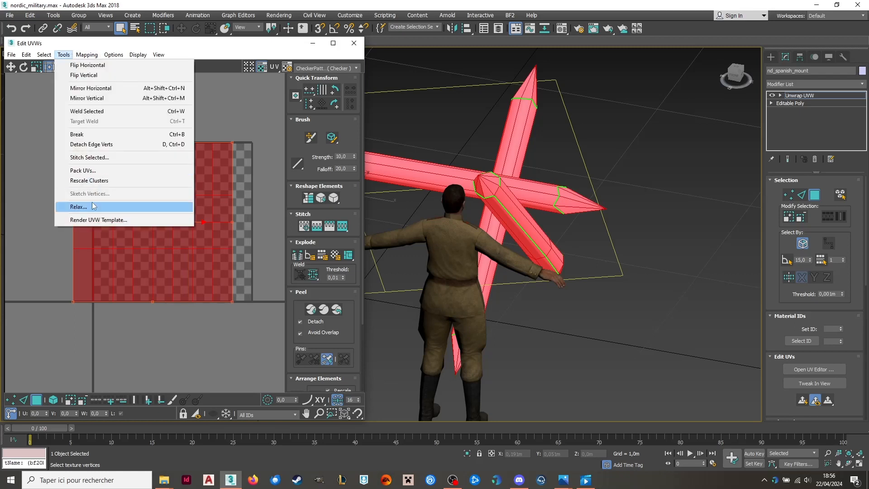
{"action": "left_click", "coordinate": [94, 170]}
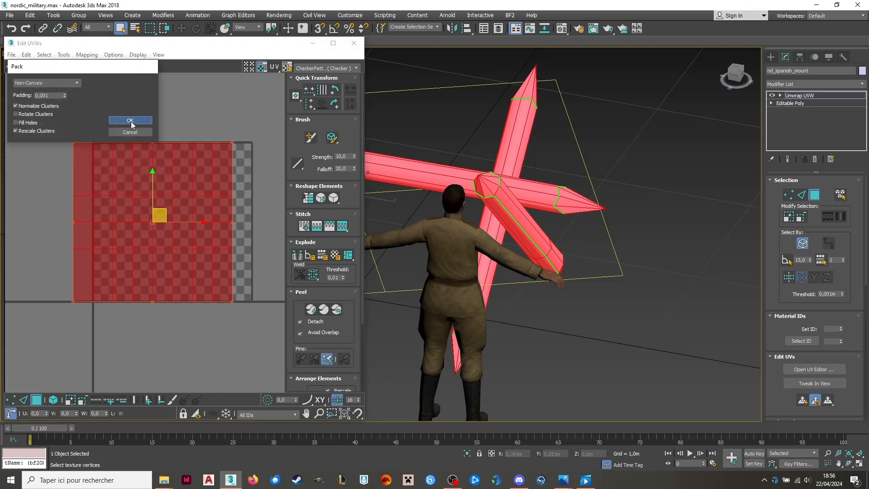
{"action": "left_click", "coordinate": [131, 121]}
{"action": "scroll", "coordinate": [142, 198], "scroll_direction": "up", "scroll_amount": 5}
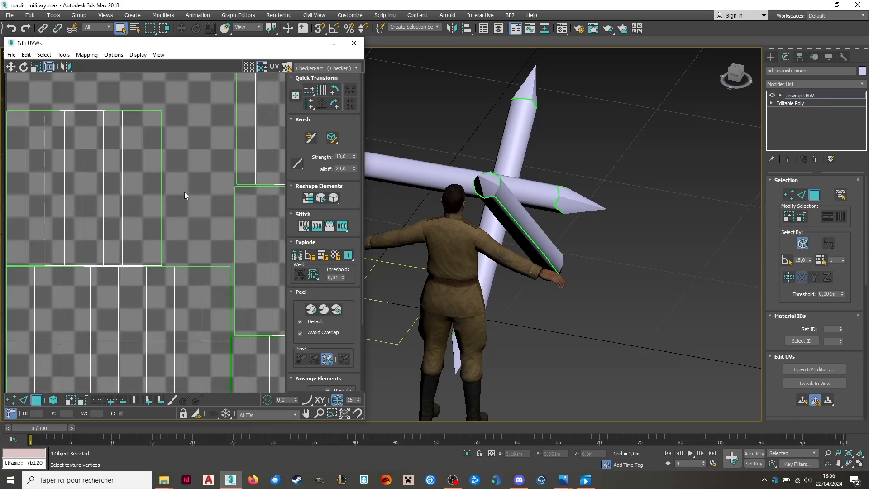
{"action": "scroll", "coordinate": [512, 190], "scroll_direction": "down", "scroll_amount": 4}
{"action": "middle_click_drag", "start_coordinate": [512, 191], "coordinate": [704, 195], "text": "alt"}
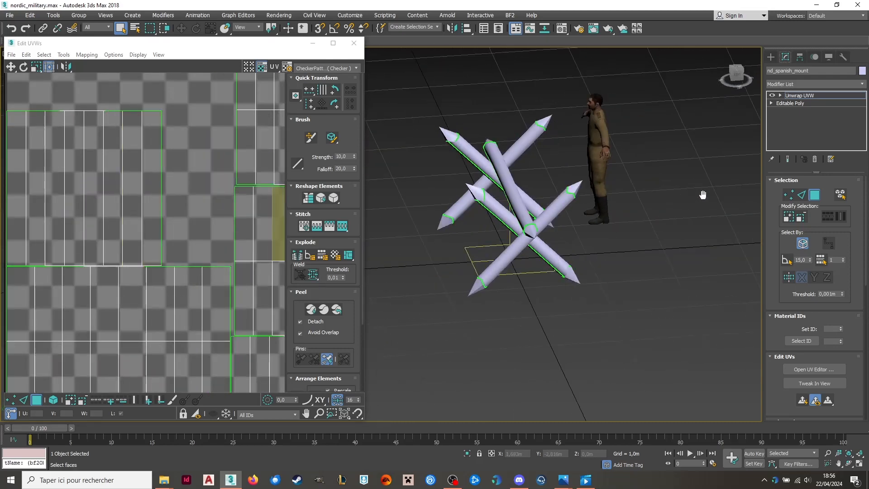
Select individual shaft UV islands one after another and check which barricade log each one belongs to.
{"action": "scroll", "coordinate": [164, 220], "scroll_direction": "down", "scroll_amount": 3}
{"action": "scroll", "coordinate": [165, 220], "scroll_direction": "up", "scroll_amount": 3}
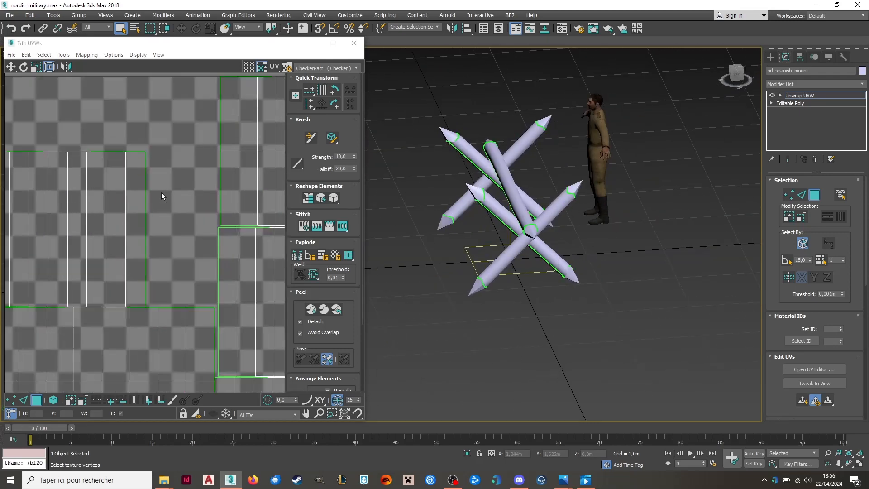
{"action": "left_click", "coordinate": [92, 223]}
{"action": "scroll", "coordinate": [527, 218], "scroll_direction": "up", "scroll_amount": 2}
{"action": "middle_click_drag", "start_coordinate": [528, 219], "coordinate": [634, 222], "text": "alt"}
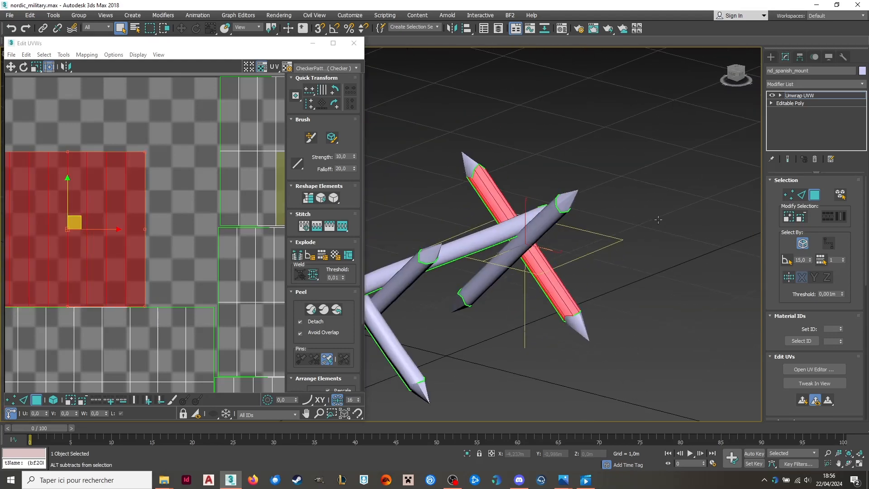
{"action": "scroll", "coordinate": [164, 200], "scroll_direction": "down", "scroll_amount": 5}
{"action": "scroll", "coordinate": [226, 240], "scroll_direction": "up", "scroll_amount": 2}
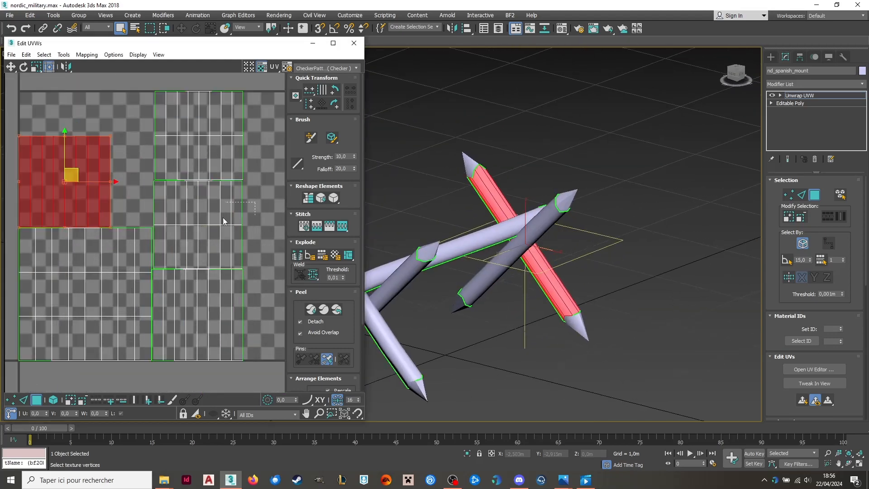
{"action": "left_click_drag", "start_coordinate": [256, 202], "coordinate": [157, 240]}
{"action": "left_click_drag", "start_coordinate": [262, 133], "coordinate": [119, 153]}
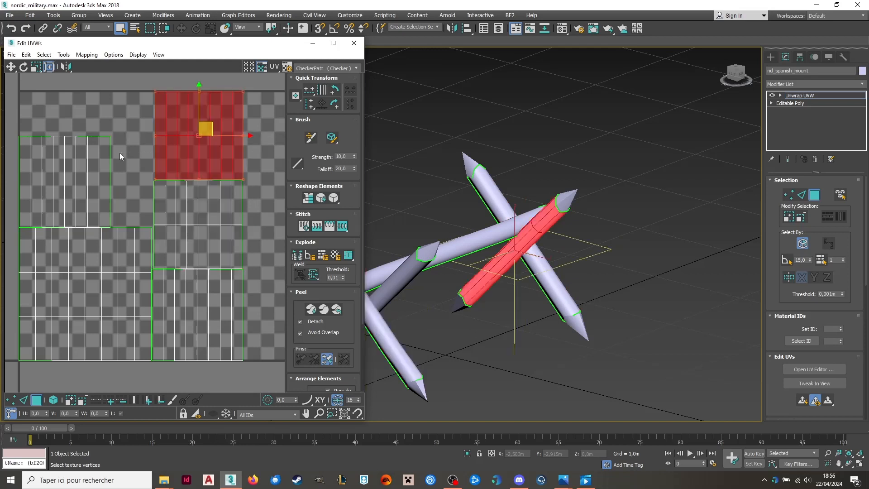
Inspect the borders between the packed shaft islands and locate the flattened tip islands on the barricade.
{"action": "scroll", "coordinate": [242, 273], "scroll_direction": "up", "scroll_amount": 6}
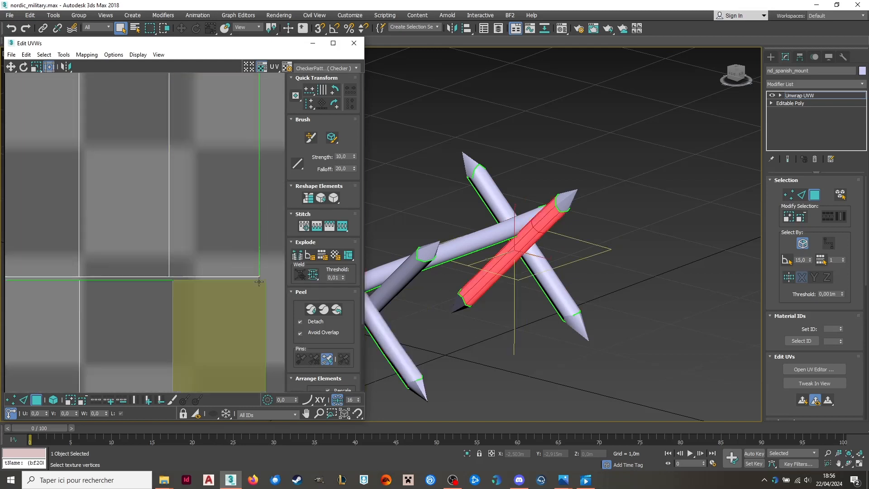
{"action": "scroll", "coordinate": [281, 281], "scroll_direction": "down", "scroll_amount": 8}
{"action": "middle_click_drag", "start_coordinate": [263, 347], "coordinate": [169, 246]}
{"action": "scroll", "coordinate": [180, 305], "scroll_direction": "up", "scroll_amount": 1}
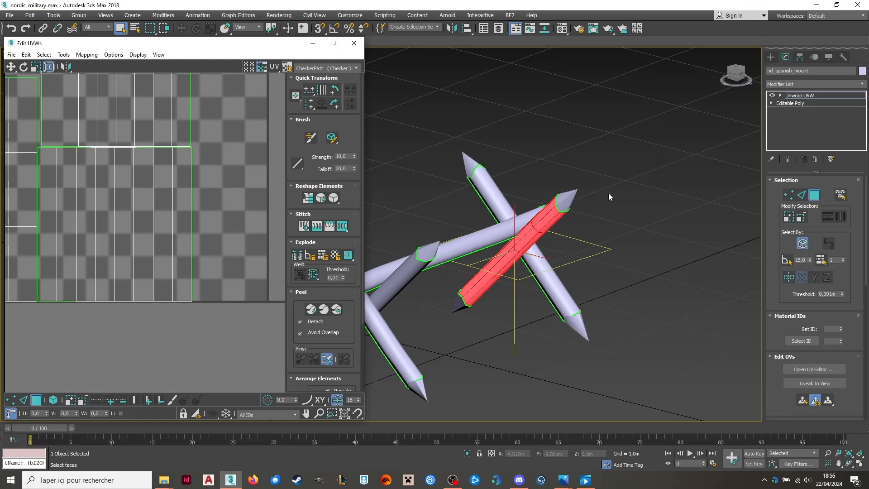
{"action": "left_click_drag", "start_coordinate": [217, 311], "coordinate": [36, 290]}
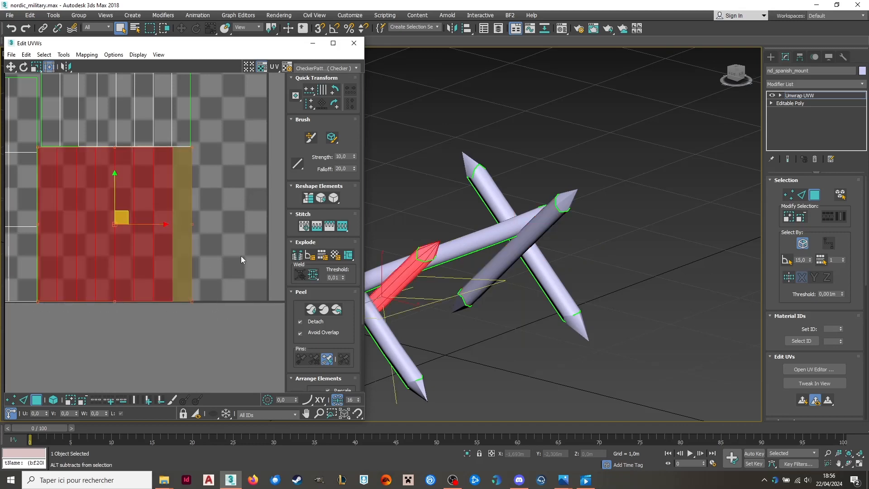
{"action": "left_click_drag", "start_coordinate": [51, 241], "coordinate": [48, 241], "text": "alt"}
{"action": "middle_click_drag", "start_coordinate": [462, 236], "coordinate": [351, 255], "text": "alt"}
{"action": "scroll", "coordinate": [51, 306], "scroll_direction": "up", "scroll_amount": 4}
{"action": "middle_click_drag", "start_coordinate": [351, 255], "coordinate": [446, 258]}
{"action": "scroll", "coordinate": [408, 278], "scroll_direction": "down", "scroll_amount": 3}
{"action": "scroll", "coordinate": [206, 295], "scroll_direction": "down", "scroll_amount": 4}
{"action": "scroll", "coordinate": [199, 286], "scroll_direction": "down", "scroll_amount": 5}
{"action": "scroll", "coordinate": [276, 169], "scroll_direction": "up", "scroll_amount": 3}
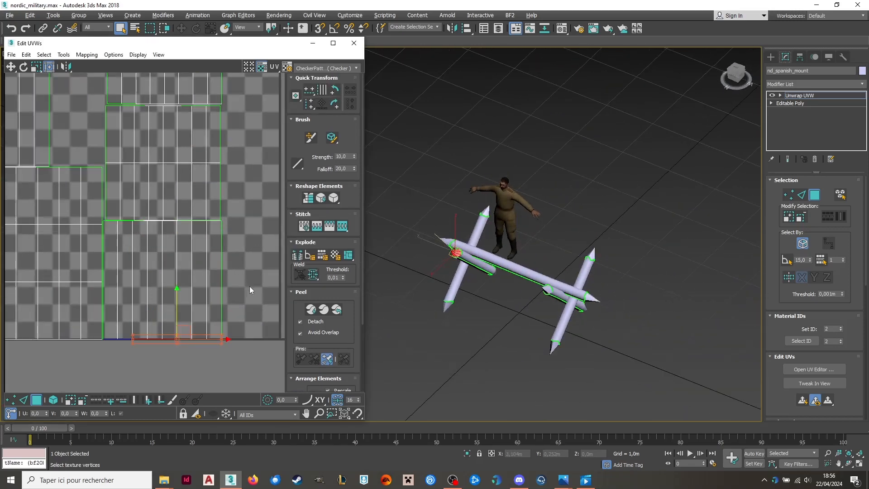
Select all the log shaft islands without the tips and move them outside the UV tile.
{"action": "left_click_drag", "start_coordinate": [249, 286], "coordinate": [115, 265]}
{"action": "scroll", "coordinate": [192, 261], "scroll_direction": "down", "scroll_amount": 3}
{"action": "left_click_drag", "start_coordinate": [6, 232], "coordinate": [117, 283]}
{"action": "left_click_drag", "start_coordinate": [239, 216], "coordinate": [147, 181]}
{"action": "left_click_drag", "start_coordinate": [222, 145], "coordinate": [145, 120], "text": "ctrl"}
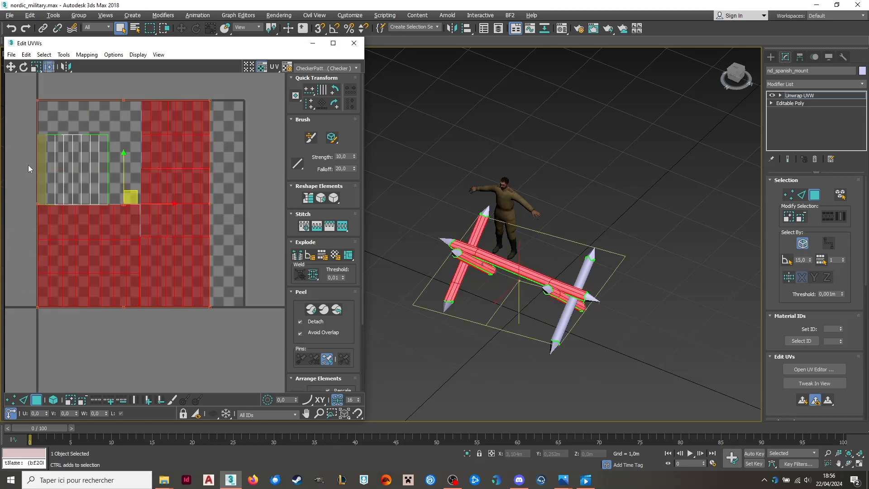
{"action": "left_click_drag", "start_coordinate": [28, 166], "coordinate": [72, 183], "text": "ctrl"}
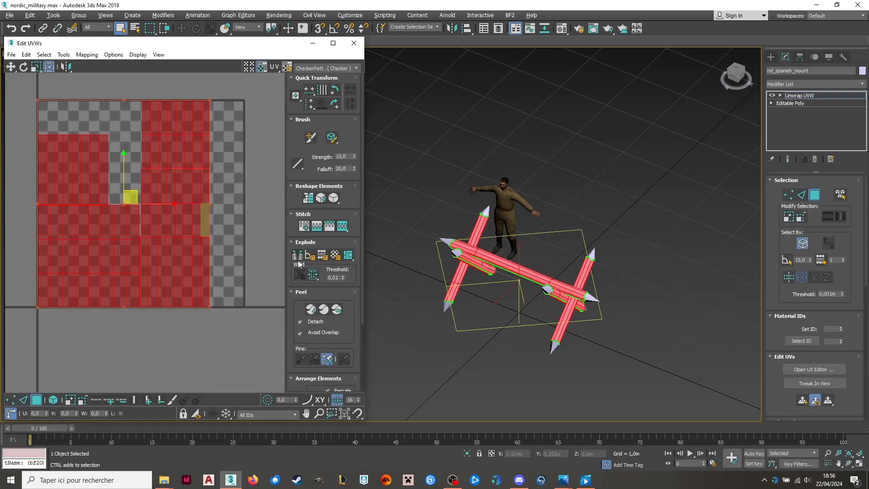
{"action": "scroll", "coordinate": [61, 178], "scroll_direction": "down", "scroll_amount": 3}
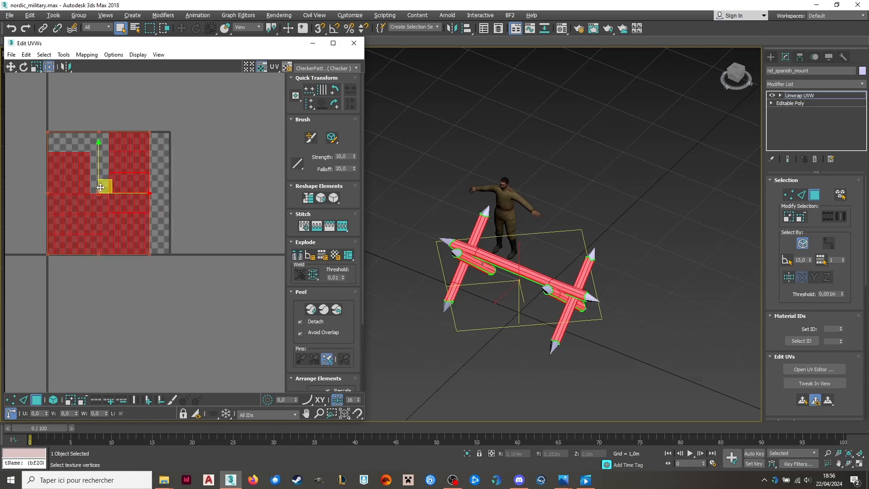
{"action": "left_click_drag", "start_coordinate": [102, 187], "coordinate": [228, 186]}
{"action": "left_click", "coordinate": [186, 307]}
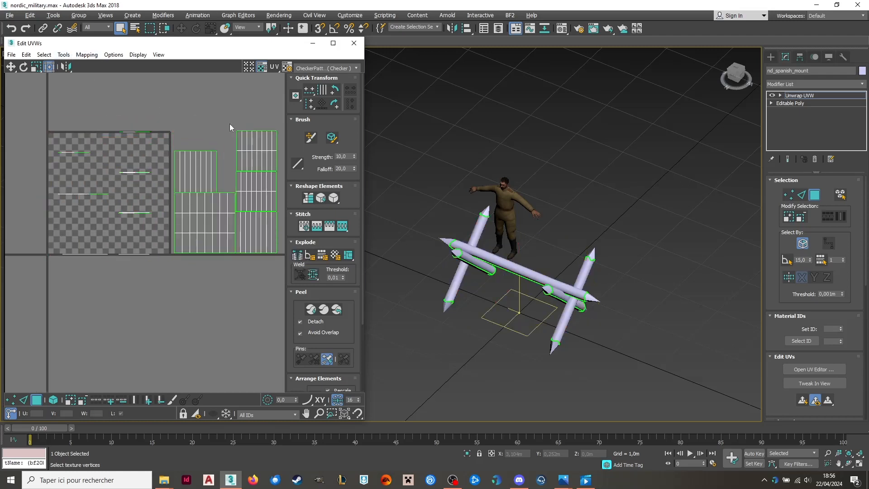
Relax the shaft islands with Relax By Polygon Angles at 100 iterations, amount 0,1 and stretch 0,0.
{"action": "left_click_drag", "start_coordinate": [281, 111], "coordinate": [184, 293]}
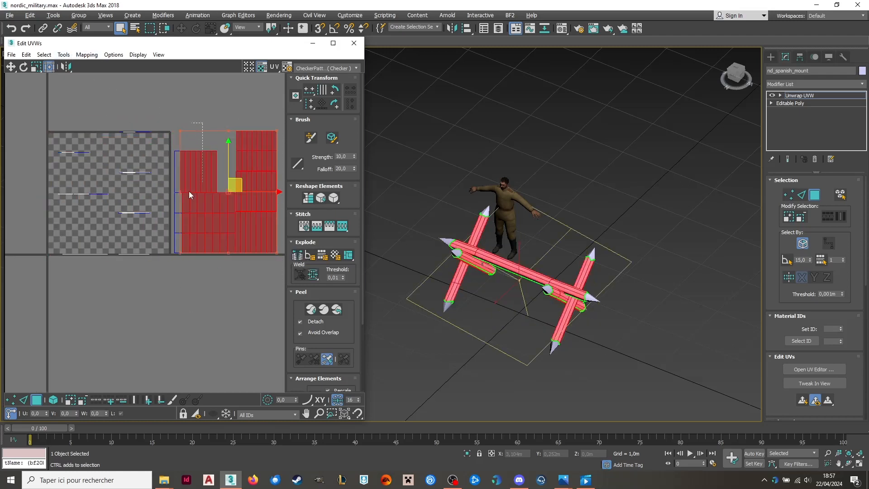
{"action": "left_click_drag", "start_coordinate": [202, 123], "coordinate": [172, 278], "text": "ctrl"}
{"action": "left_click", "coordinate": [64, 54]}
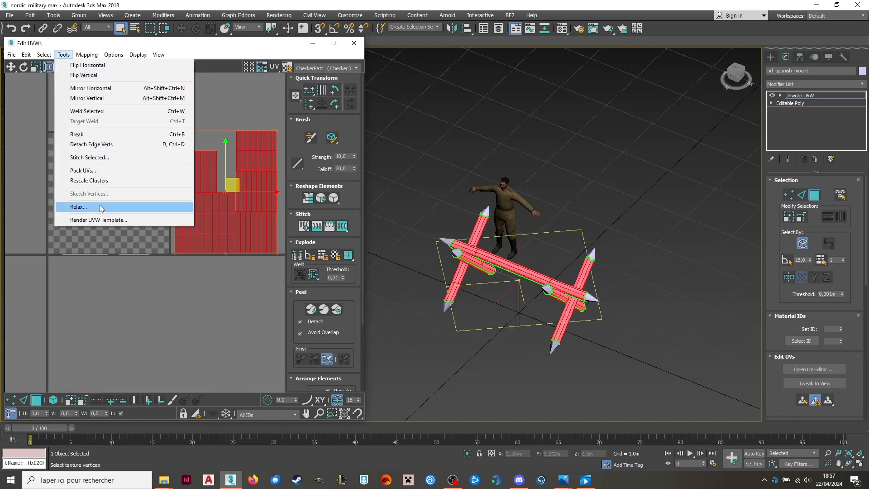
{"action": "left_click", "coordinate": [78, 206]}
{"action": "left_click", "coordinate": [119, 120]}
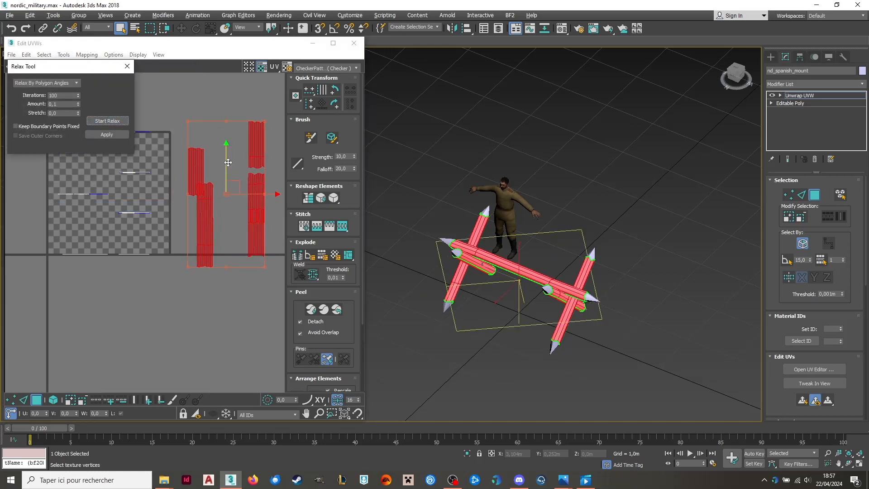
{"action": "scroll", "coordinate": [191, 172], "scroll_direction": "up", "scroll_amount": 3}
{"action": "left_click", "coordinate": [191, 172]}
{"action": "scroll", "coordinate": [212, 192], "scroll_direction": "down", "scroll_amount": 1}
{"action": "scroll", "coordinate": [213, 195], "scroll_direction": "down", "scroll_amount": 2}
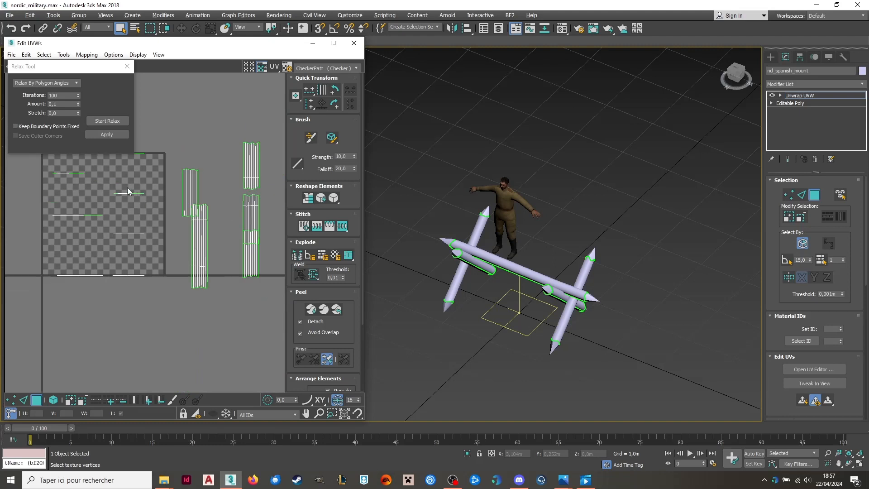
Select all the flattened tip islands in the UV tile and relax them by polygon angles.
{"action": "middle_click_drag", "start_coordinate": [127, 188], "coordinate": [144, 216]}
{"action": "scroll", "coordinate": [145, 229], "scroll_direction": "up", "scroll_amount": 3}
{"action": "scroll", "coordinate": [182, 233], "scroll_direction": "down", "scroll_amount": 3}
{"action": "left_click_drag", "start_coordinate": [200, 328], "coordinate": [71, 176]}
{"action": "scroll", "coordinate": [142, 175], "scroll_direction": "up", "scroll_amount": 2}
{"action": "scroll", "coordinate": [227, 256], "scroll_direction": "up", "scroll_amount": 2}
{"action": "left_click", "coordinate": [107, 120]}
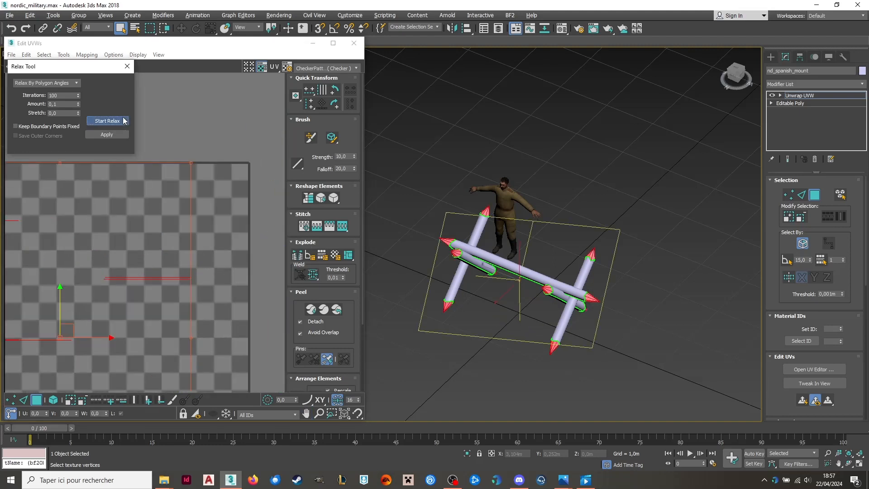
{"action": "left_click", "coordinate": [107, 120]}
{"action": "scroll", "coordinate": [109, 269], "scroll_direction": "down", "scroll_amount": 2}
{"action": "left_click", "coordinate": [113, 243]}
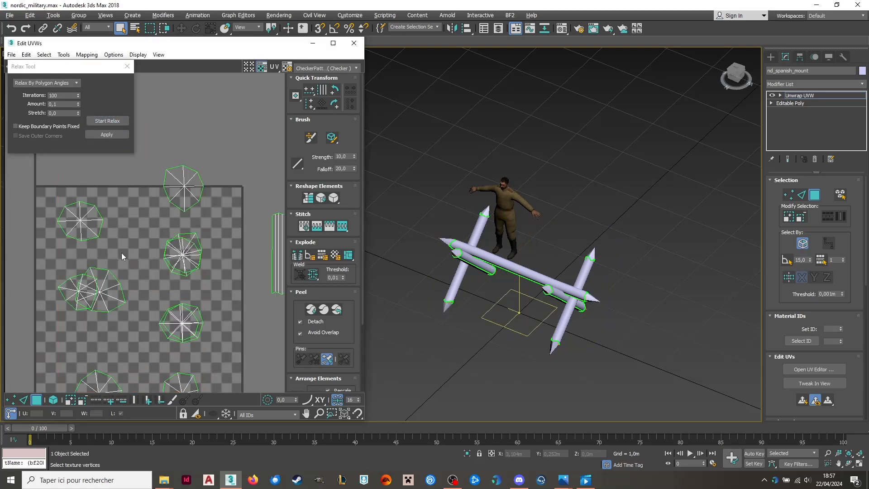
Enable element selection for the UVs and pull two overlapping tip islands apart.
{"action": "middle_click_drag", "start_coordinate": [138, 271], "coordinate": [124, 218]}
{"action": "scroll", "coordinate": [155, 271], "scroll_direction": "up", "scroll_amount": 2}
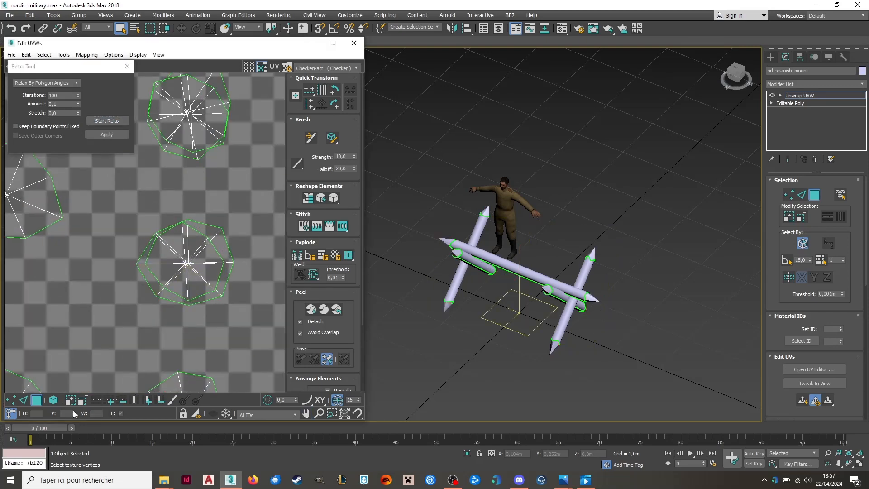
{"action": "left_click", "coordinate": [53, 399]}
{"action": "left_click", "coordinate": [208, 282]}
{"action": "left_click_drag", "start_coordinate": [208, 282], "coordinate": [177, 279]}
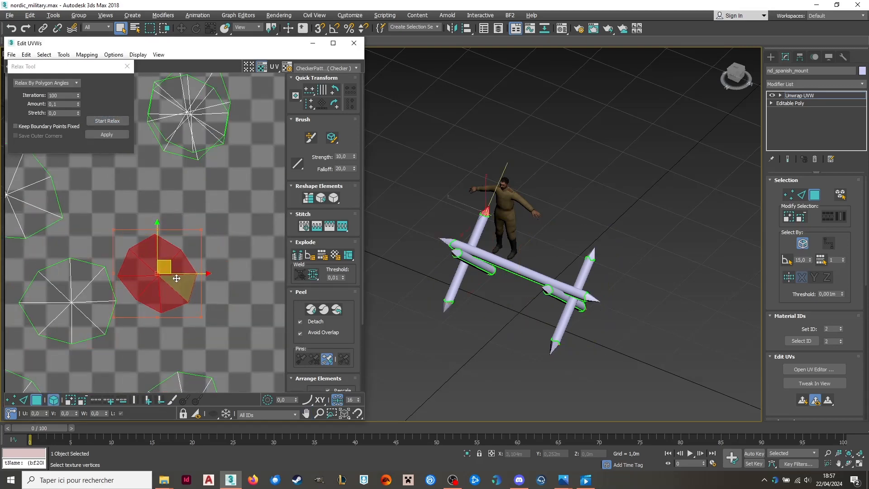
Frame the selected tip on the model and examine its seams against its UV island and the shaft islands.
{"action": "key", "text": "z"}
{"action": "middle_click_drag", "start_coordinate": [500, 227], "coordinate": [674, 225], "text": "alt"}
{"action": "scroll", "coordinate": [256, 236], "scroll_direction": "down", "scroll_amount": 2}
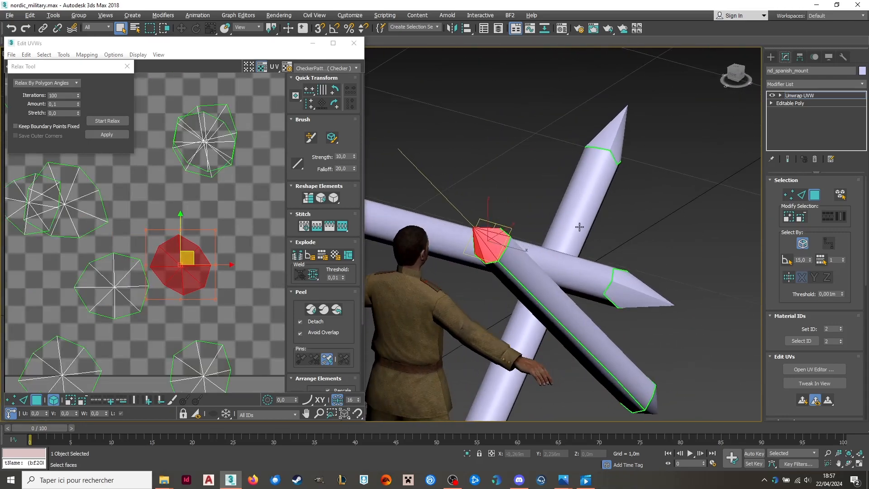
{"action": "middle_click_drag", "start_coordinate": [578, 227], "coordinate": [493, 269], "text": "alt"}
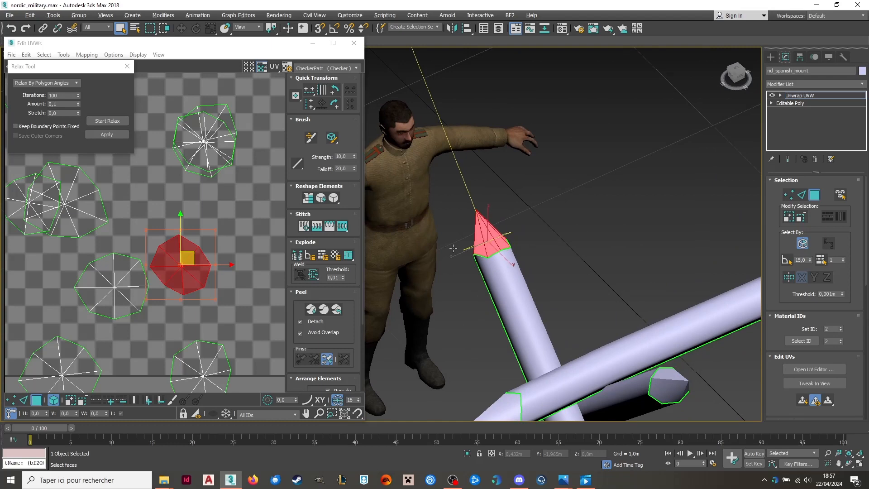
{"action": "middle_click_drag", "start_coordinate": [481, 237], "coordinate": [588, 207], "text": "alt"}
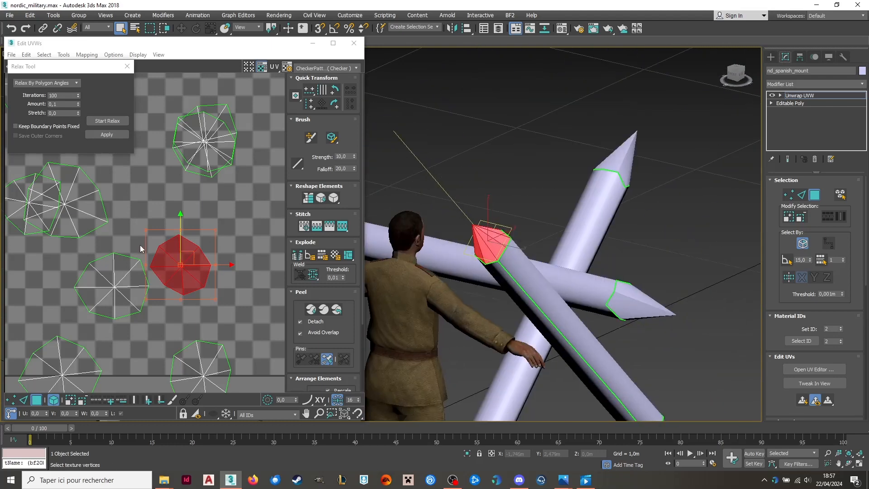
{"action": "scroll", "coordinate": [139, 249], "scroll_direction": "down", "scroll_amount": 6}
{"action": "scroll", "coordinate": [181, 240], "scroll_direction": "up", "scroll_amount": 5}
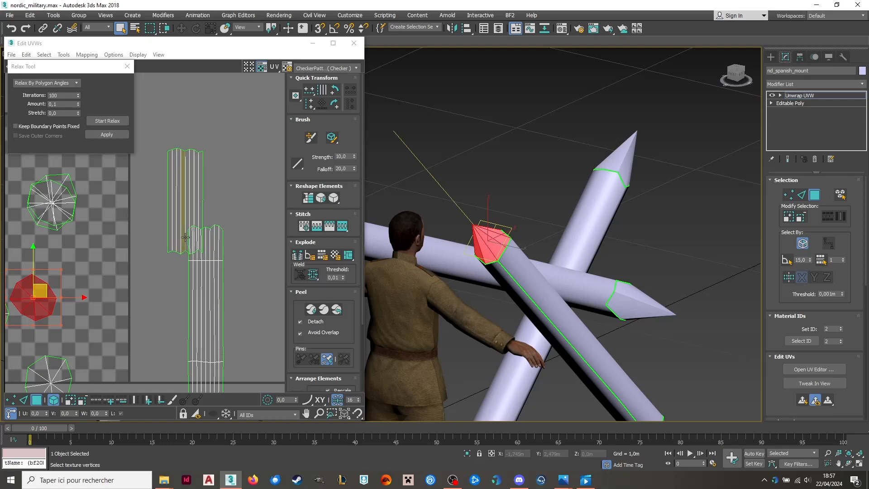
{"action": "middle_click_drag", "start_coordinate": [490, 244], "coordinate": [569, 190], "text": "alt"}
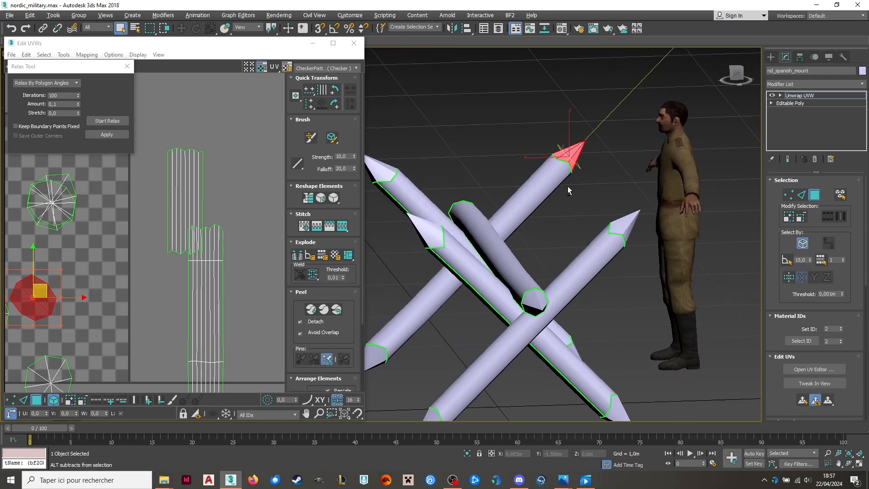
Select faces on the barricade's log shafts and check where they lie in the UV layout.
{"action": "scroll", "coordinate": [525, 215], "scroll_direction": "down", "scroll_amount": 2}
{"action": "left_click", "coordinate": [545, 244]}
{"action": "middle_click_drag", "start_coordinate": [545, 244], "coordinate": [525, 230], "text": "alt"}
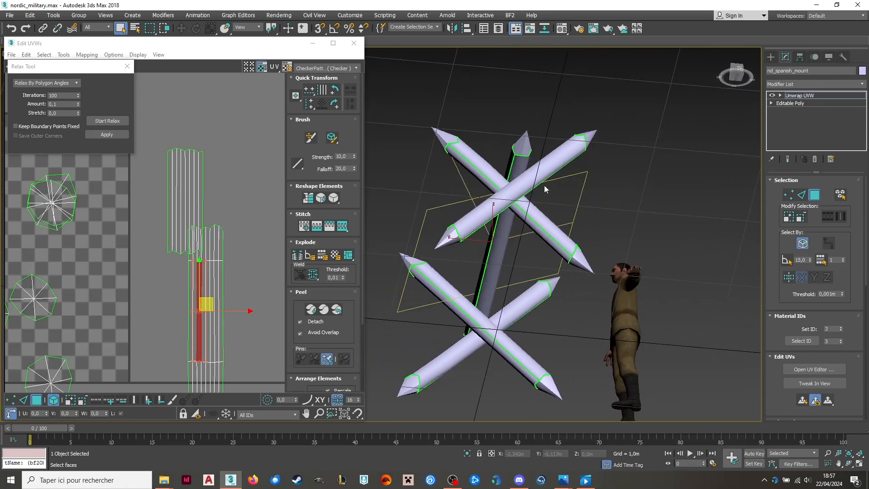
{"action": "scroll", "coordinate": [545, 189], "scroll_direction": "up", "scroll_amount": 5}
{"action": "left_click", "coordinate": [541, 161]}
{"action": "scroll", "coordinate": [539, 162], "scroll_direction": "down", "scroll_amount": 5}
{"action": "middle_click_drag", "start_coordinate": [539, 162], "coordinate": [487, 200], "text": "alt"}
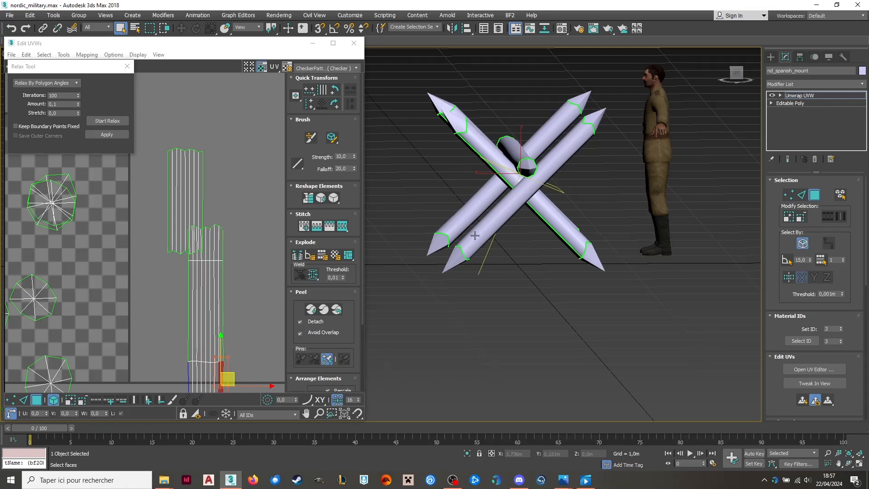
Examine the seam placement along the crossed logs and the long beam from all around the barricade.
{"action": "middle_click_drag", "start_coordinate": [488, 189], "coordinate": [570, 205], "text": "alt"}
{"action": "middle_click_drag", "start_coordinate": [515, 172], "coordinate": [485, 154], "text": "alt"}
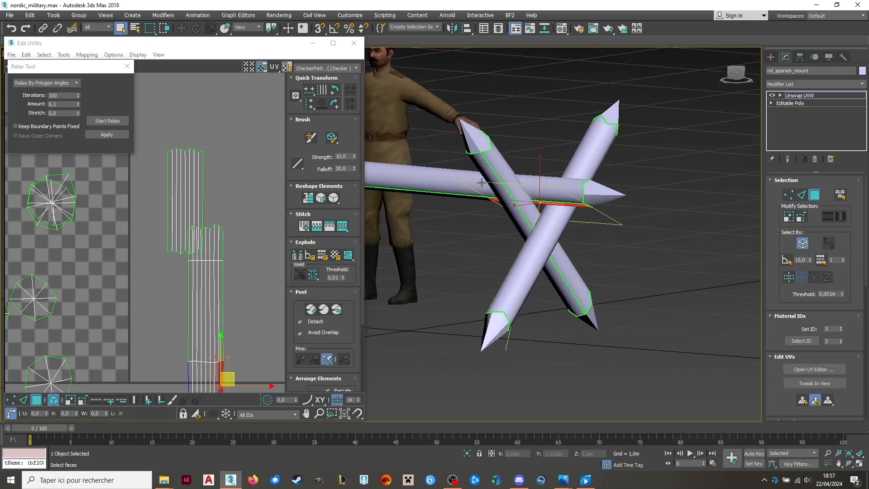
{"action": "middle_click_drag", "start_coordinate": [529, 211], "coordinate": [614, 173], "text": "alt"}
{"action": "middle_click_drag", "start_coordinate": [519, 276], "coordinate": [450, 265], "text": "alt"}
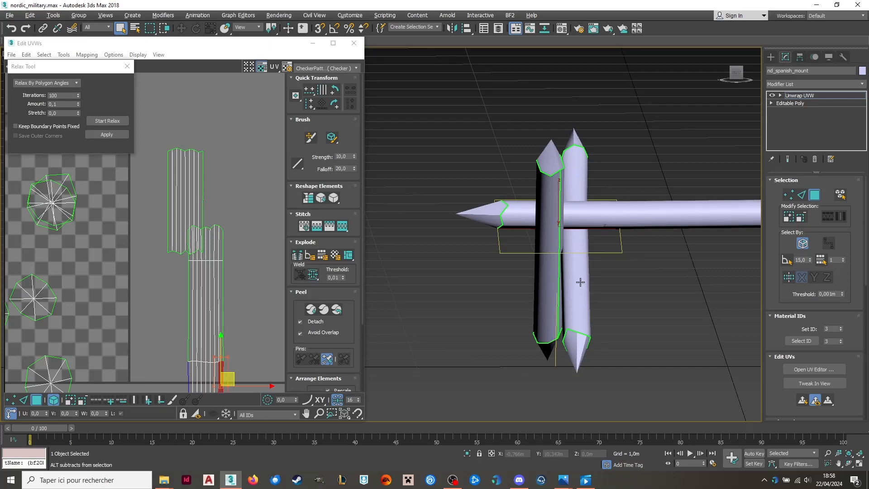
{"action": "middle_click_drag", "start_coordinate": [581, 282], "coordinate": [504, 180], "text": "alt"}
{"action": "middle_click_drag", "start_coordinate": [605, 308], "coordinate": [457, 271], "text": "alt"}
{"action": "middle_click_drag", "start_coordinate": [537, 257], "coordinate": [513, 178], "text": "alt"}
{"action": "middle_click_drag", "start_coordinate": [407, 271], "coordinate": [451, 235], "text": "alt"}
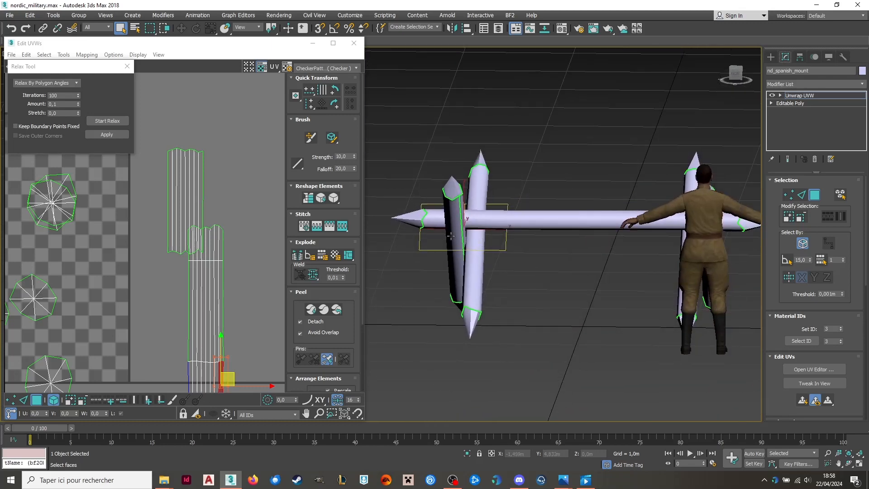
{"action": "middle_click_drag", "start_coordinate": [448, 315], "coordinate": [692, 243], "text": "alt"}
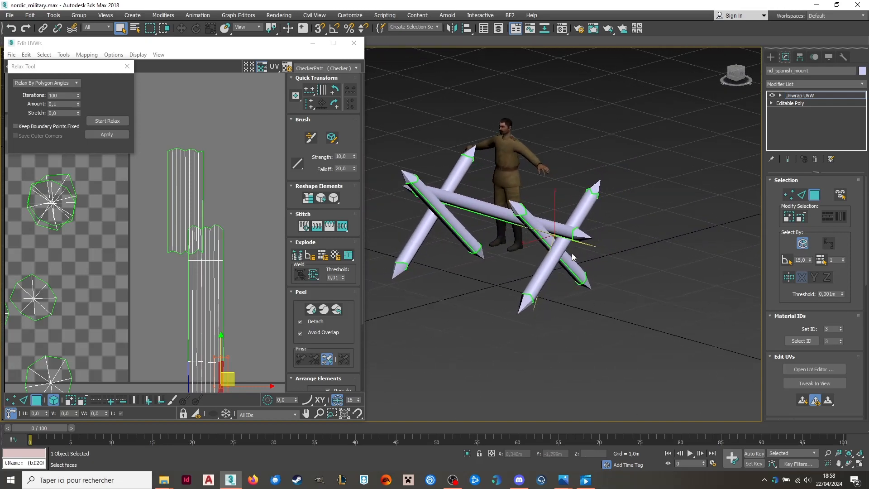
{"action": "scroll", "coordinate": [211, 235], "scroll_direction": "down", "scroll_amount": 1}
{"action": "scroll", "coordinate": [228, 294], "scroll_direction": "down", "scroll_amount": 3}
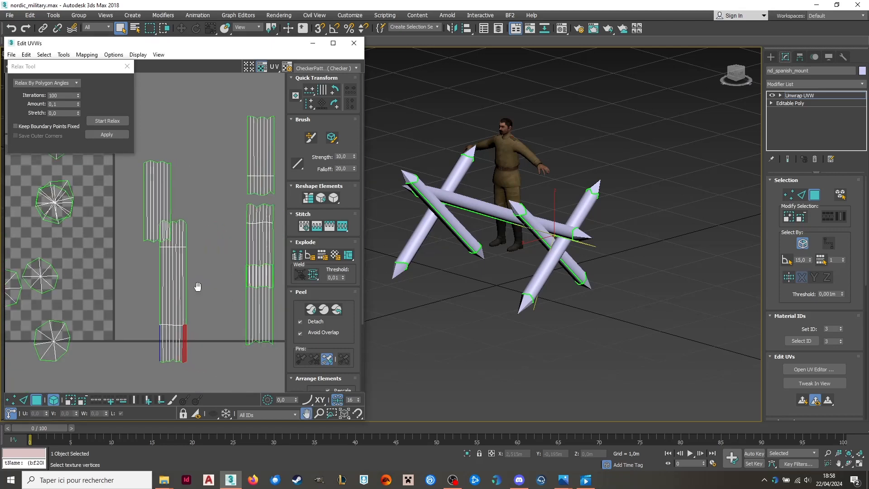
{"action": "middle_click_drag", "start_coordinate": [584, 233], "coordinate": [527, 237], "text": "alt"}
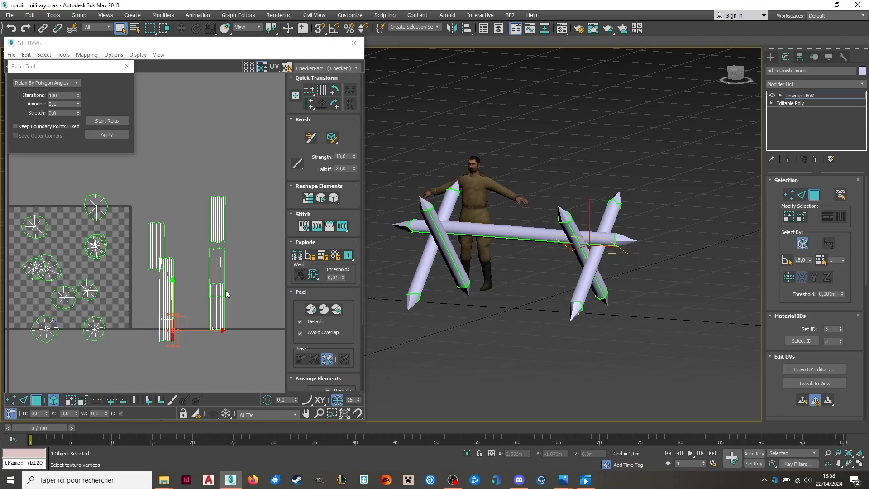
Separate the overlapping shaft islands in the outer column by moving three of them apart.
{"action": "scroll", "coordinate": [210, 338], "scroll_direction": "up", "scroll_amount": 3}
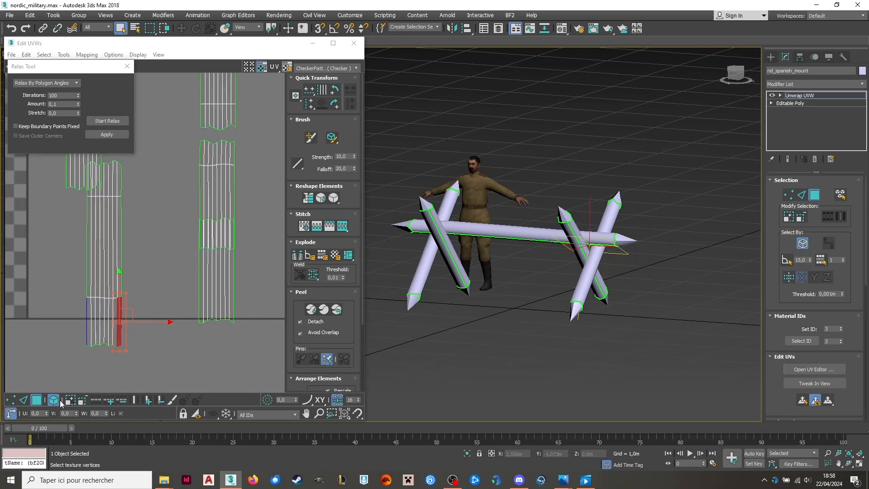
{"action": "scroll", "coordinate": [209, 333], "scroll_direction": "down", "scroll_amount": 3}
{"action": "left_click_drag", "start_coordinate": [215, 246], "coordinate": [267, 259]}
{"action": "left_click_drag", "start_coordinate": [218, 192], "coordinate": [251, 198]}
{"action": "left_click", "coordinate": [213, 297]}
{"action": "left_click_drag", "start_coordinate": [213, 296], "coordinate": [194, 240]}
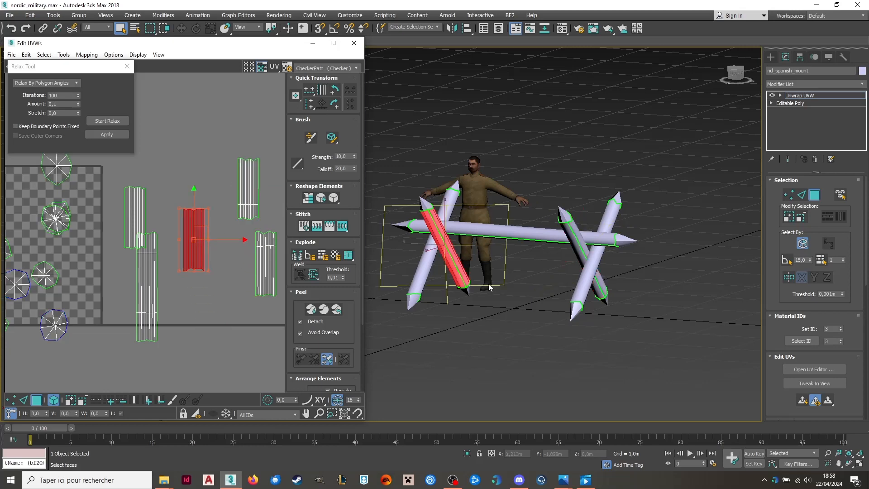
Select faces on the shaded log of the far crossed pair and locate their strip in the UV layout.
{"action": "scroll", "coordinate": [558, 239], "scroll_direction": "up", "scroll_amount": 2}
{"action": "left_click", "coordinate": [581, 240]}
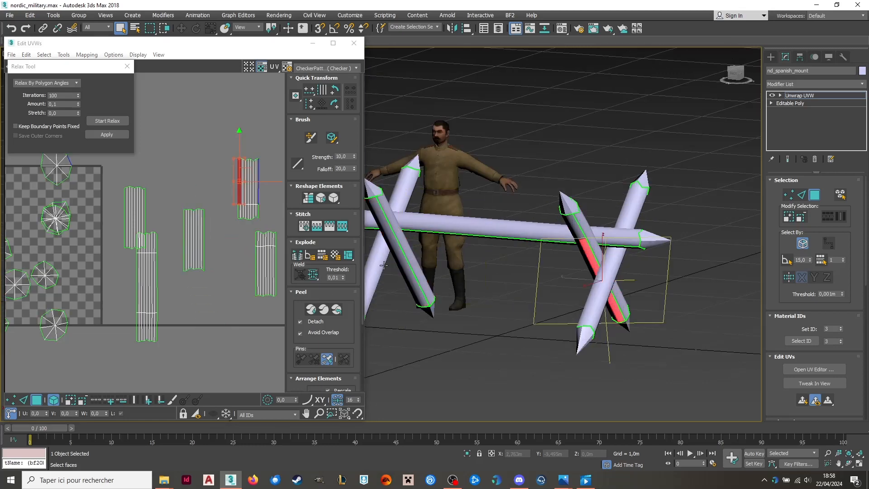
{"action": "scroll", "coordinate": [247, 177], "scroll_direction": "up", "scroll_amount": 4}
{"action": "middle_click_drag", "start_coordinate": [238, 264], "coordinate": [205, 298]}
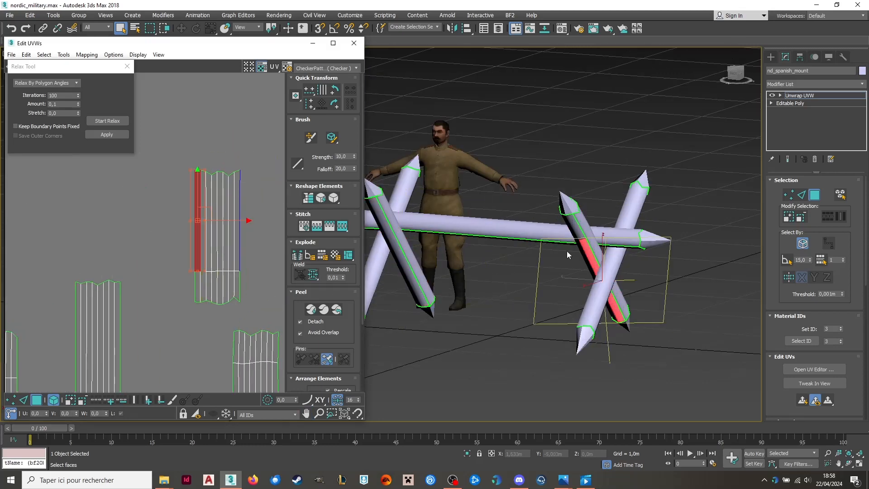
{"action": "mouse_move", "coordinate": [567, 252]}
{"action": "middle_mouse_down", "text": "alt"}
{"action": "mouse_move", "coordinate": [593, 254]}
{"action": "mouse_move", "coordinate": [565, 254]}
{"action": "middle_mouse_up", "text": "alt"}
{"action": "scroll", "coordinate": [283, 182], "scroll_direction": "up", "scroll_amount": 1}
Move the outer face strip of that log's shaft island to the island's opposite edge and stitch it there.
{"action": "left_click_drag", "start_coordinate": [152, 151], "coordinate": [170, 319]}
{"action": "left_click", "coordinate": [54, 400]}
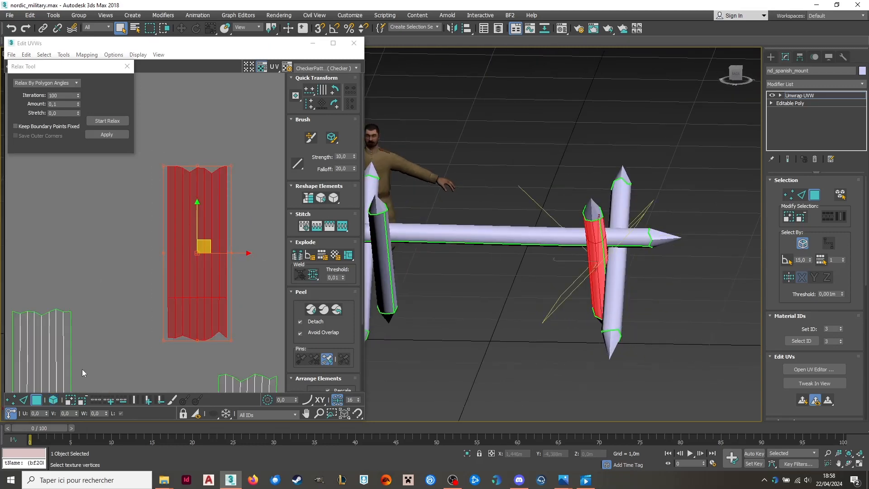
{"action": "left_click", "coordinate": [83, 369]}
{"action": "left_click_drag", "start_coordinate": [149, 200], "coordinate": [171, 324]}
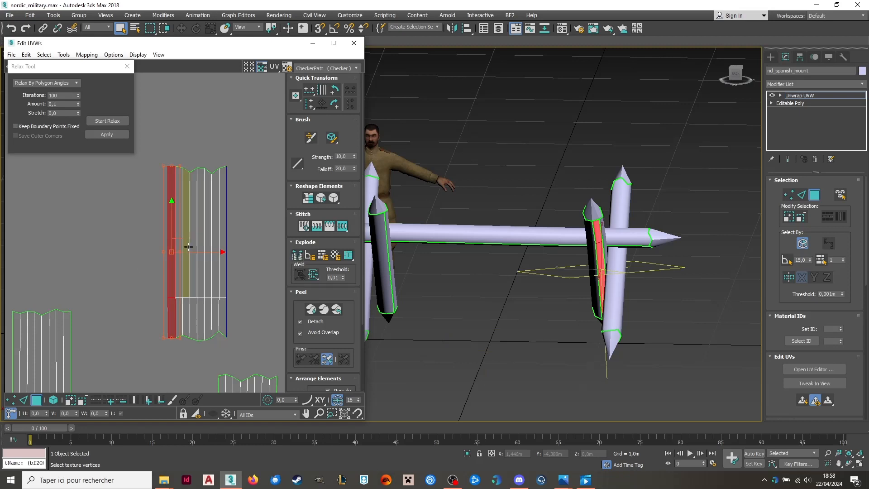
{"action": "left_click_drag", "start_coordinate": [190, 249], "coordinate": [249, 249]}
{"action": "left_click_drag", "start_coordinate": [241, 134], "coordinate": [237, 310]}
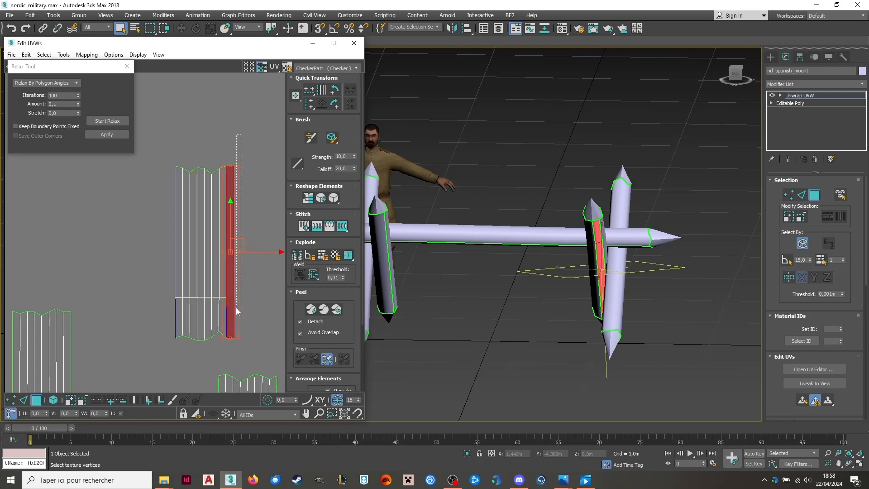
{"action": "left_click_drag", "start_coordinate": [225, 343], "coordinate": [221, 343]}
{"action": "left_click", "coordinate": [304, 226]}
{"action": "left_click", "coordinate": [239, 109]}
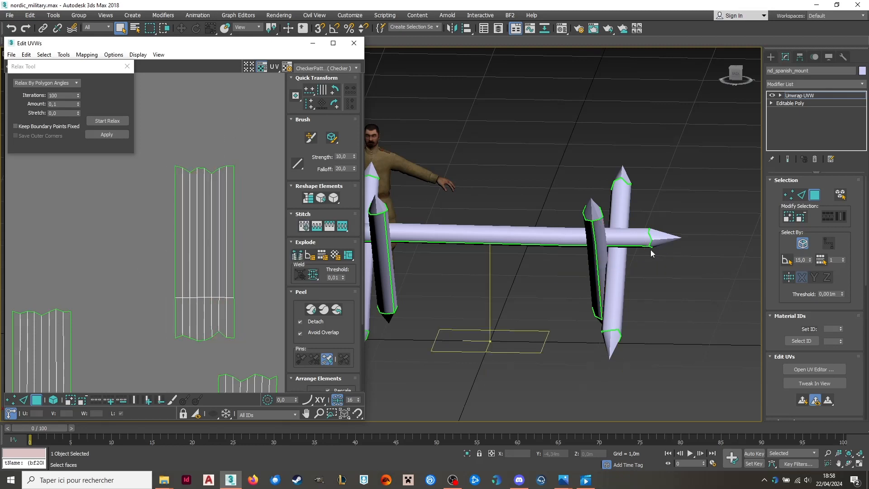
Select the seam-side face of the other pair's shaded log and move its strip to the opposite side of its island.
{"action": "middle_click_drag", "start_coordinate": [524, 285], "coordinate": [756, 252]}
{"action": "left_click", "coordinate": [611, 191]}
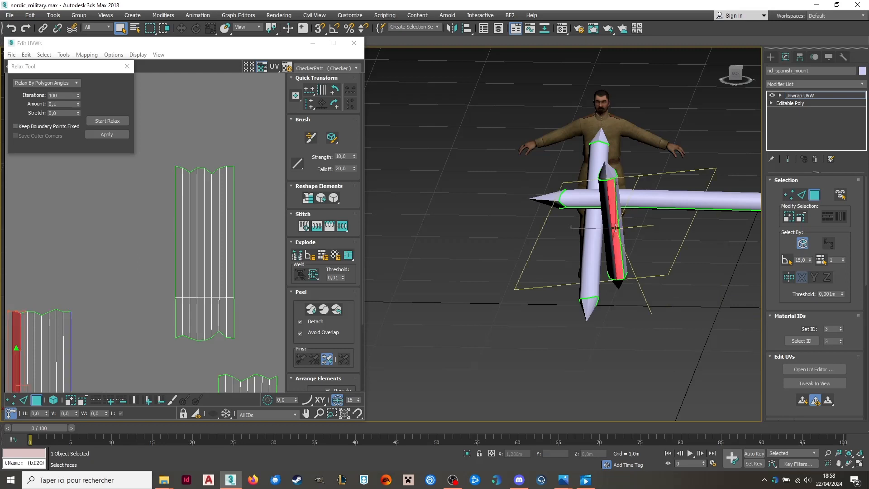
{"action": "scroll", "coordinate": [109, 239], "scroll_direction": "down", "scroll_amount": 5}
{"action": "scroll", "coordinate": [70, 325], "scroll_direction": "up", "scroll_amount": 5}
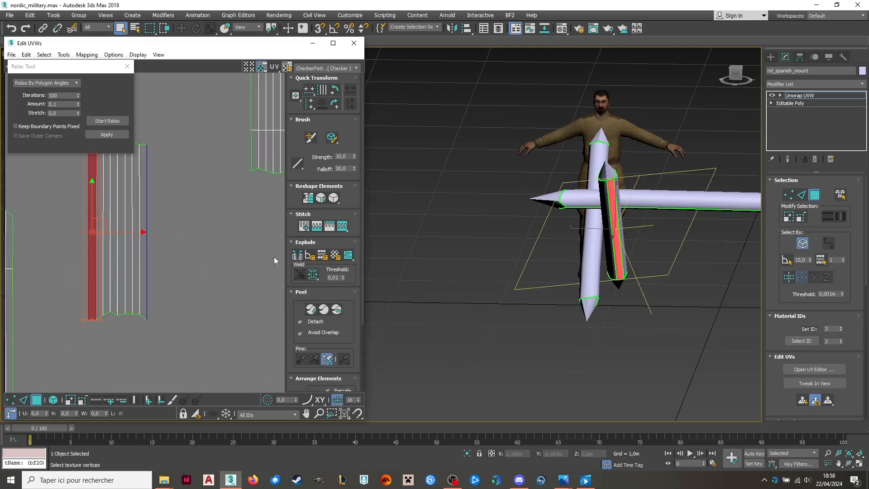
{"action": "left_click_drag", "start_coordinate": [118, 235], "coordinate": [178, 235]}
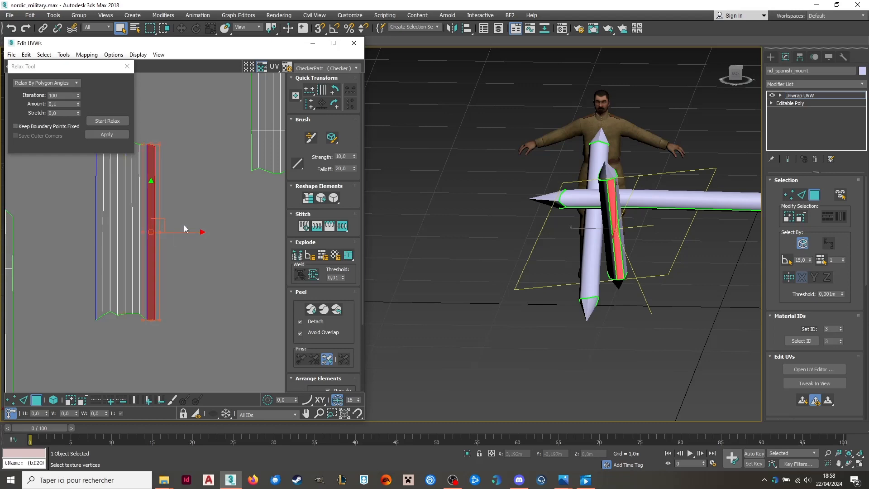
Try to stitch the moved strip onto its shaft island, check the log on the model, and undo the stitch.
{"action": "left_click", "coordinate": [307, 226]}
{"action": "scroll", "coordinate": [700, 203], "scroll_direction": "down", "scroll_amount": 3}
{"action": "middle_click_drag", "start_coordinate": [699, 204], "coordinate": [614, 233]}
{"action": "left_click", "coordinate": [582, 286]}
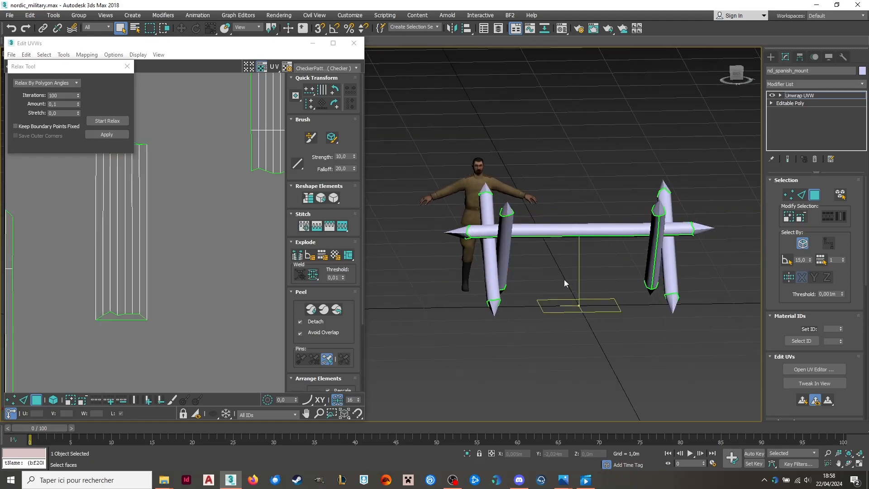
{"action": "left_click", "coordinate": [510, 249]}
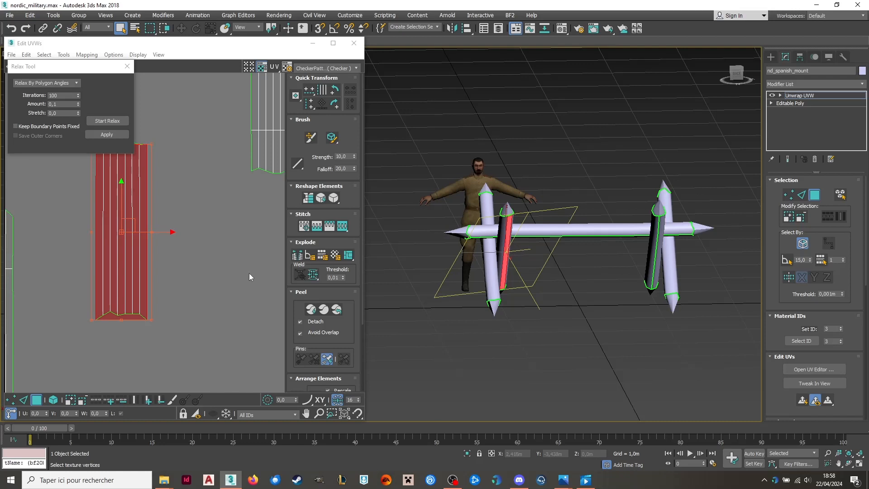
{"action": "key", "text": "ctrl+z"}
{"action": "key", "text": "ctrl+z"}
{"action": "key", "text": "ctrl+z"}
{"action": "key", "text": "ctrl+z"}
{"action": "key", "text": "ctrl+z"}
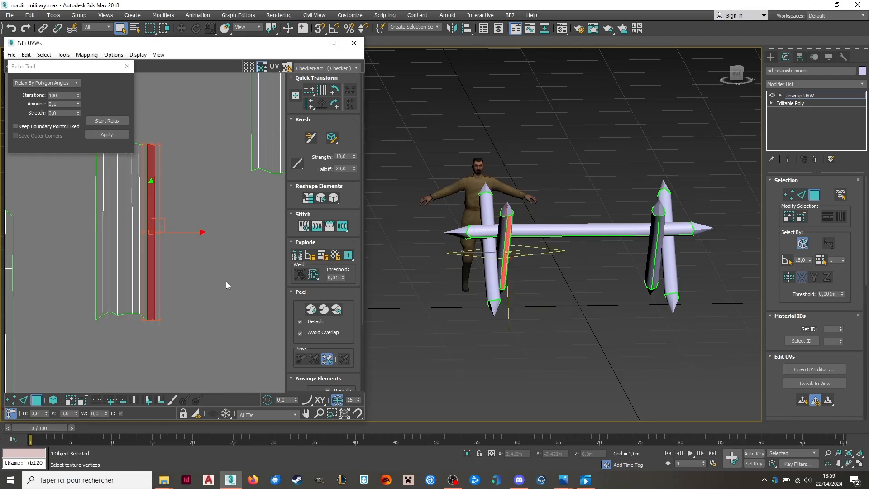
Add the neighbouring face strip to the selection and stitch the moved strip onto the shaft island.
{"action": "left_click", "coordinate": [227, 282]}
{"action": "scroll", "coordinate": [89, 160], "scroll_direction": "up", "scroll_amount": 4}
{"action": "left_click_drag", "start_coordinate": [207, 229], "coordinate": [200, 234]}
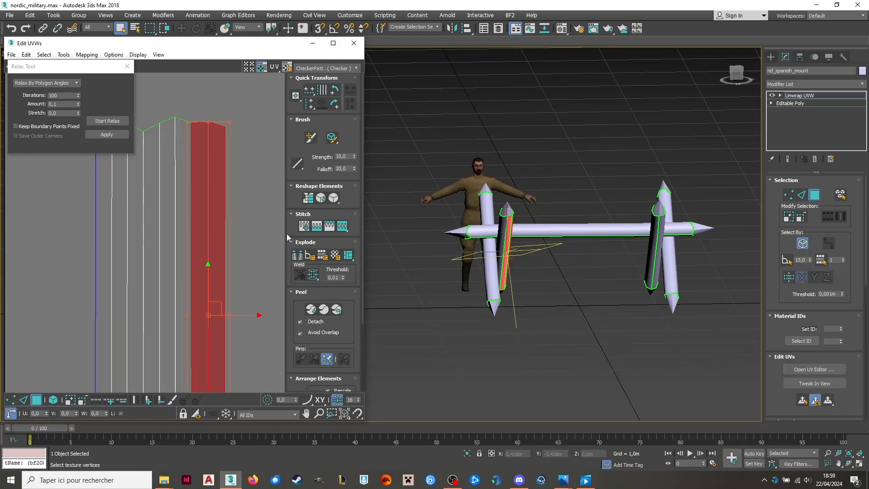
{"action": "key", "text": "ctrl+z"}
{"action": "key", "text": "ctrl+z"}
{"action": "key", "text": "ctrl+z"}
Move the seam-side face strip of the dark leaning log to the opposite edge of its shaft island and stitch it.
{"action": "middle_click_drag", "start_coordinate": [588, 242], "coordinate": [704, 243], "text": "alt"}
{"action": "scroll", "coordinate": [522, 242], "scroll_direction": "up", "scroll_amount": 5}
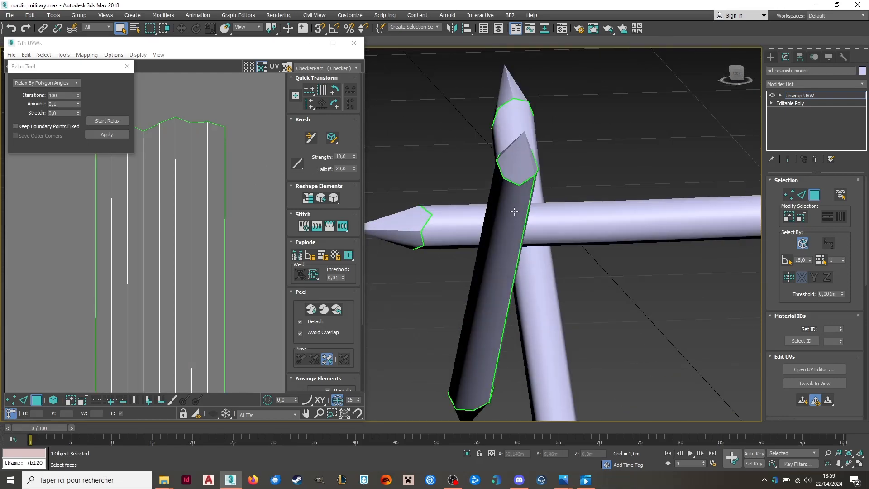
{"action": "left_click", "coordinate": [515, 212]}
{"action": "scroll", "coordinate": [164, 232], "scroll_direction": "down", "scroll_amount": 7}
{"action": "scroll", "coordinate": [108, 227], "scroll_direction": "up", "scroll_amount": 4}
{"action": "scroll", "coordinate": [108, 227], "scroll_direction": "up", "scroll_amount": 3}
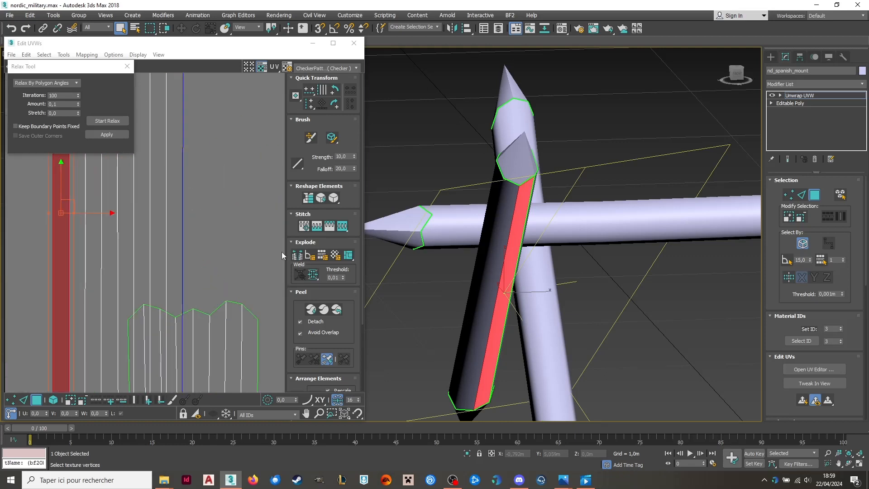
{"action": "left_click_drag", "start_coordinate": [79, 212], "coordinate": [211, 219]}
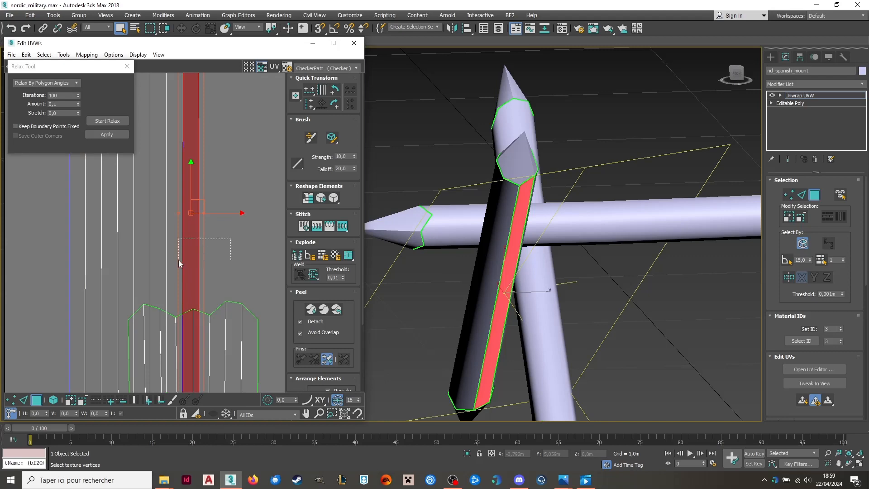
{"action": "left_click_drag", "start_coordinate": [178, 259], "coordinate": [177, 262]}
{"action": "left_click", "coordinate": [303, 228]}
{"action": "left_click", "coordinate": [227, 213]}
Select the seam-side strip of the leaning log beside the human figure, move it across its shaft island, and stitch it.
{"action": "scroll", "coordinate": [488, 180], "scroll_direction": "down", "scroll_amount": 6}
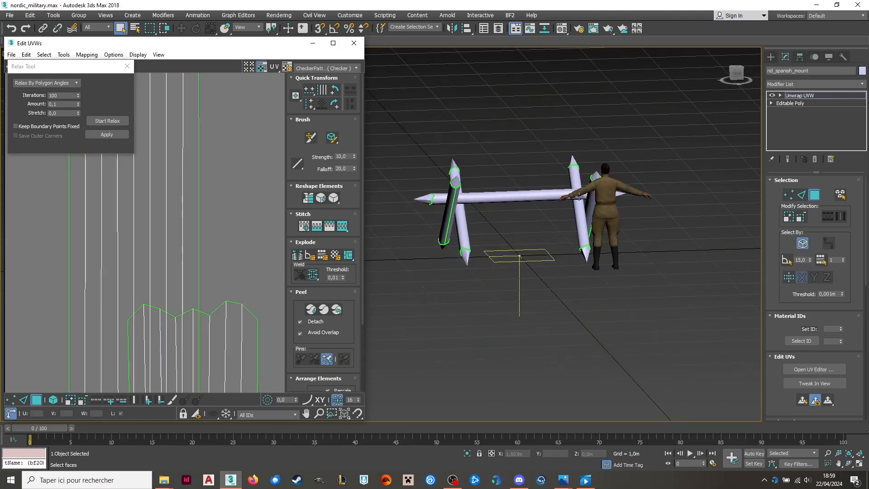
{"action": "scroll", "coordinate": [579, 195], "scroll_direction": "up", "scroll_amount": 4}
{"action": "left_click", "coordinate": [587, 261]}
{"action": "middle_click_drag", "start_coordinate": [587, 261], "coordinate": [613, 291], "text": "alt"}
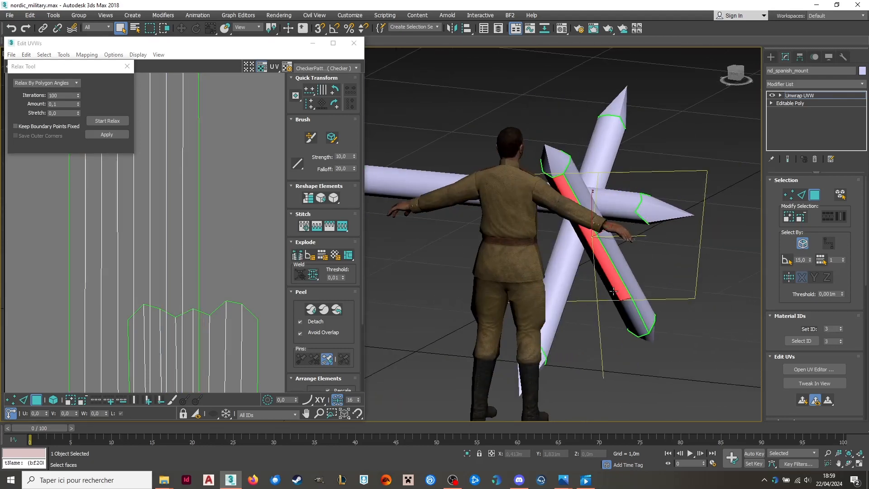
{"action": "scroll", "coordinate": [222, 230], "scroll_direction": "down", "scroll_amount": 5}
{"action": "middle_click_drag", "start_coordinate": [254, 321], "coordinate": [114, 292]}
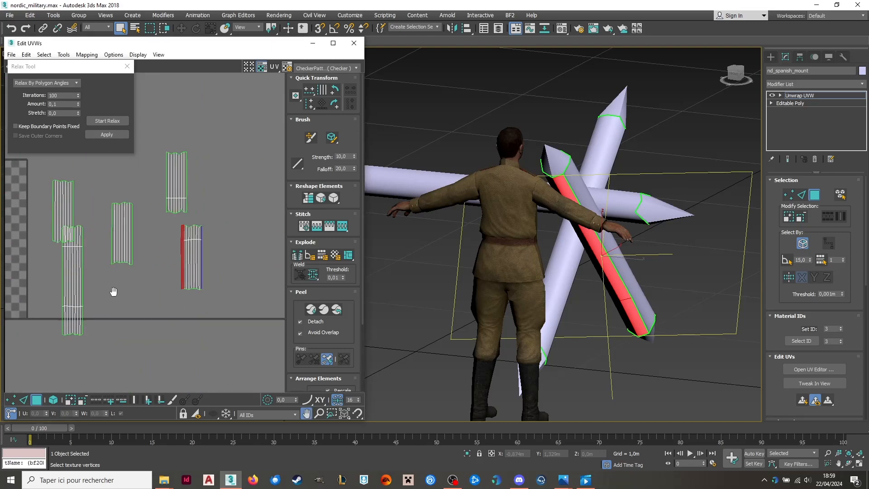
{"action": "scroll", "coordinate": [190, 252], "scroll_direction": "up", "scroll_amount": 5}
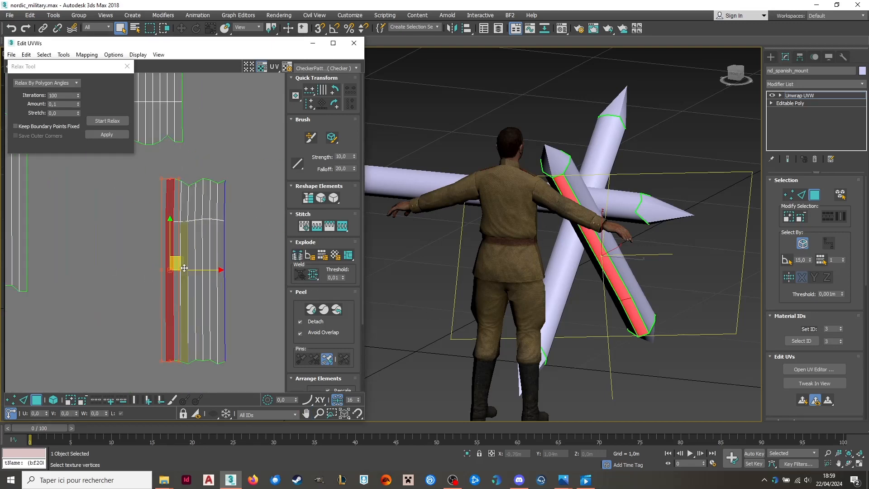
{"action": "left_click_drag", "start_coordinate": [184, 268], "coordinate": [248, 266]}
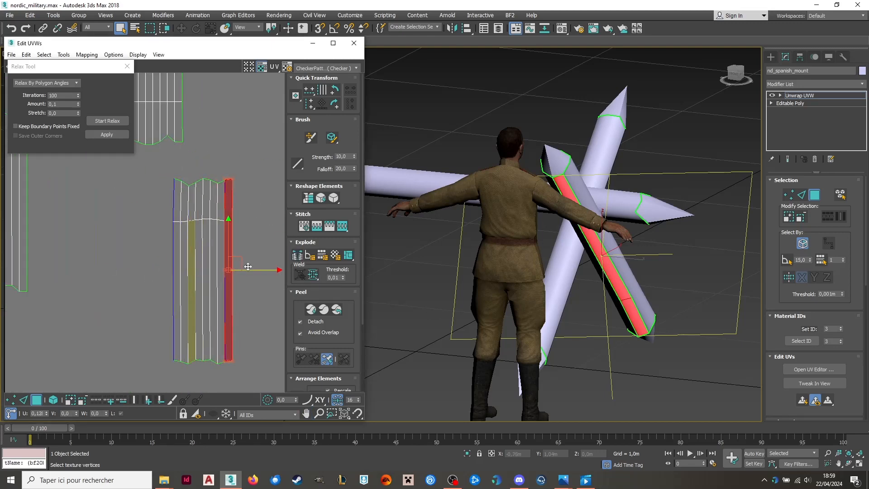
{"action": "left_click", "coordinate": [253, 208]}
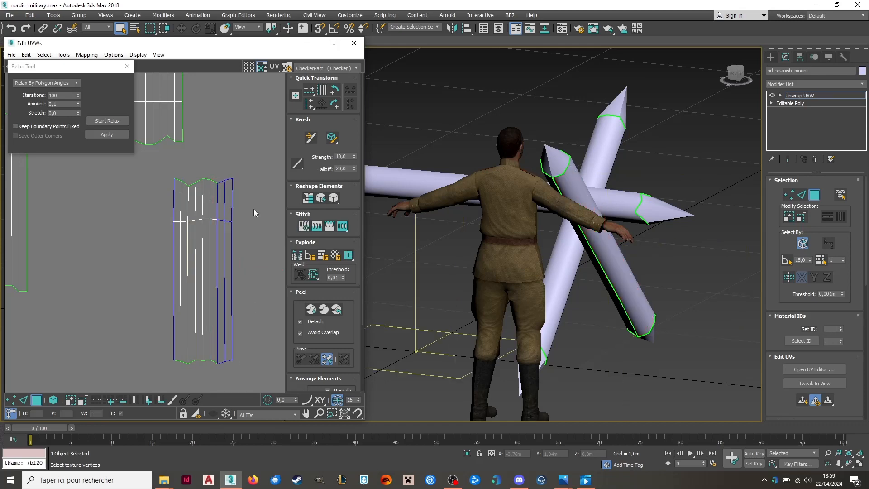
Select a seam-side face on the underside of the long beam and locate it on the longest UV island.
{"action": "middle_click_drag", "start_coordinate": [623, 229], "coordinate": [660, 206], "text": "alt"}
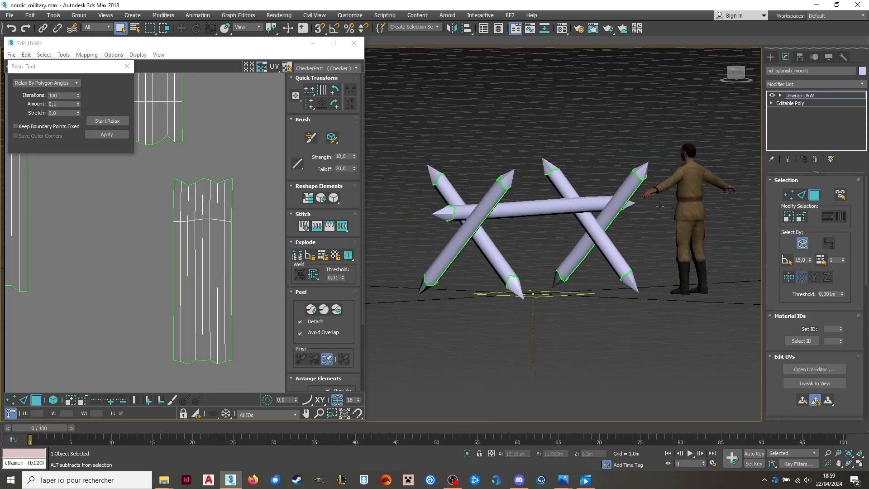
{"action": "middle_click_drag", "start_coordinate": [591, 244], "coordinate": [554, 251], "text": "alt"}
{"action": "middle_click_drag", "start_coordinate": [528, 290], "coordinate": [680, 274], "text": "alt"}
{"action": "scroll", "coordinate": [555, 175], "scroll_direction": "up", "scroll_amount": 4}
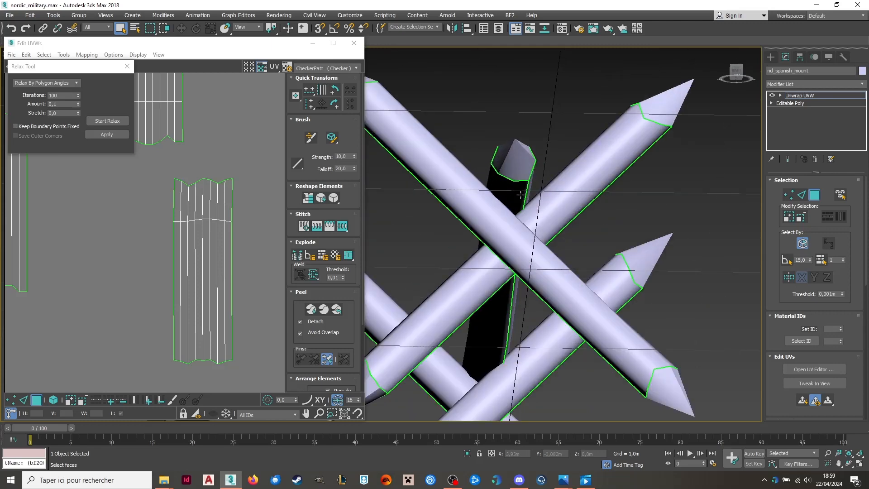
{"action": "left_click", "coordinate": [516, 200]}
{"action": "middle_click_drag", "start_coordinate": [529, 211], "coordinate": [513, 178], "text": "alt"}
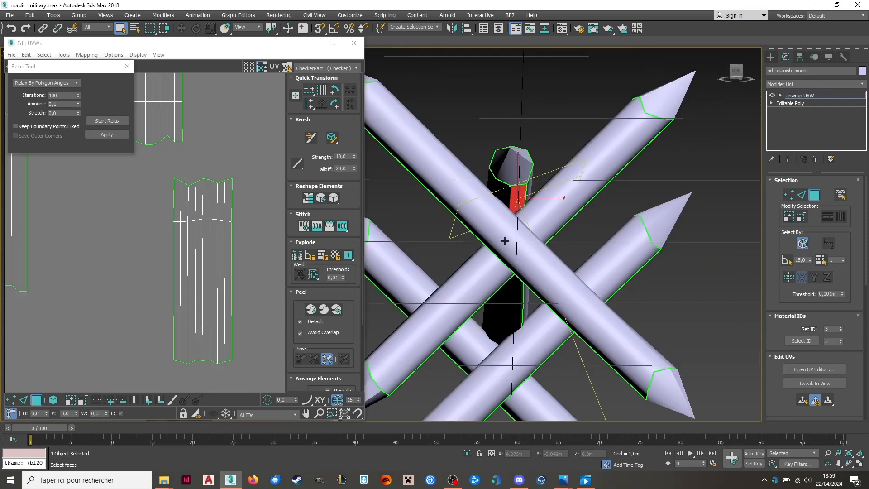
{"action": "scroll", "coordinate": [226, 260], "scroll_direction": "down", "scroll_amount": 5}
{"action": "scroll", "coordinate": [111, 262], "scroll_direction": "up", "scroll_amount": 4}
{"action": "middle_click_drag", "start_coordinate": [155, 316], "coordinate": [171, 268]}
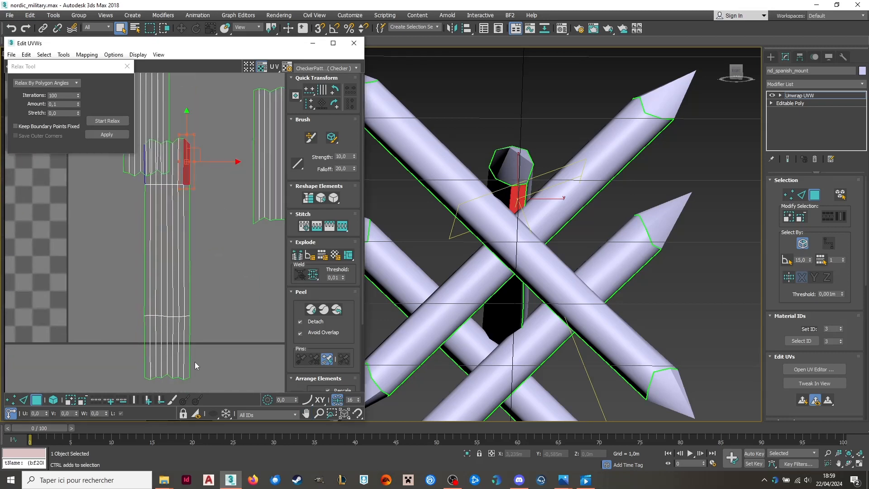
Extend the selection to the beam's full-length edge strip, move it to the island's opposite side, and stitch it.
{"action": "left_click_drag", "start_coordinate": [195, 362], "coordinate": [192, 179]}
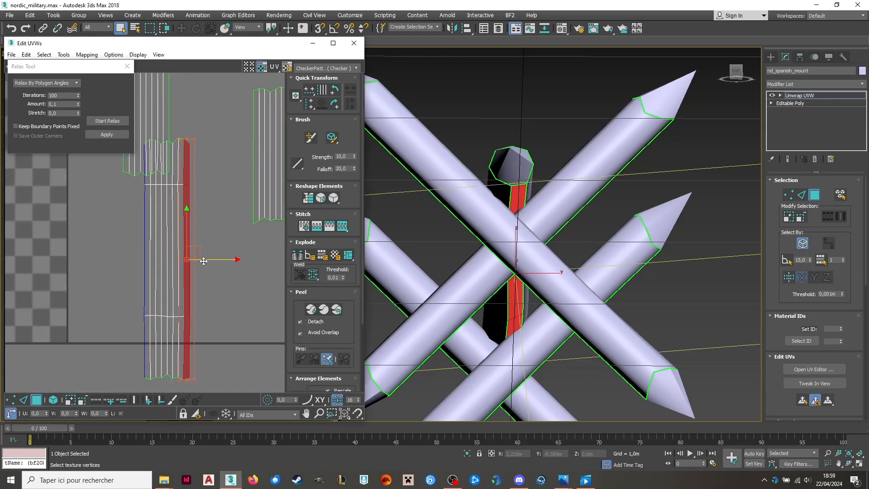
{"action": "left_click_drag", "start_coordinate": [218, 261], "coordinate": [173, 268]}
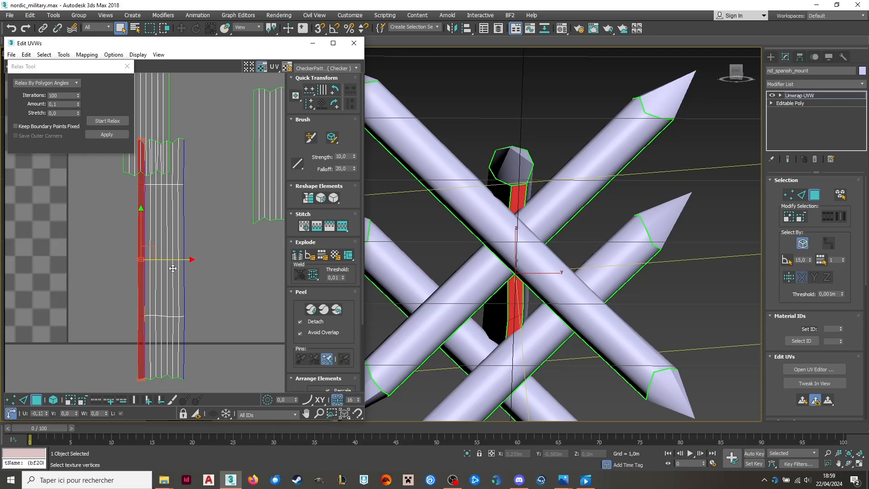
{"action": "left_click_drag", "start_coordinate": [148, 186], "coordinate": [148, 187]}
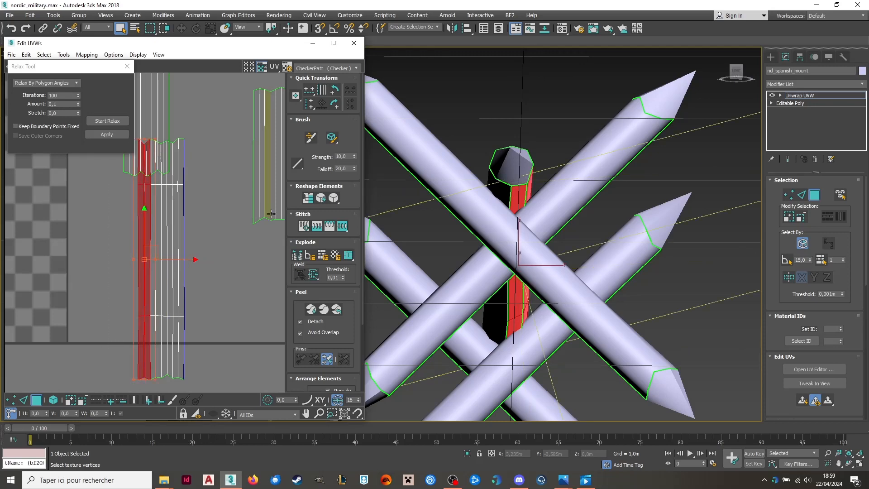
{"action": "left_click", "coordinate": [205, 256]}
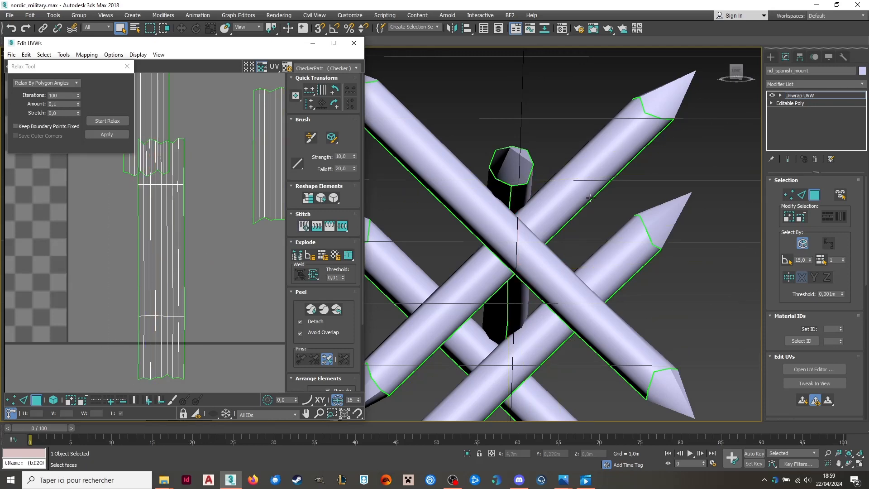
Select a face on a crossed log's pointed tip and examine its position on the tip's UV island against the seams.
{"action": "scroll", "coordinate": [602, 236], "scroll_direction": "down", "scroll_amount": 3}
{"action": "middle_click_drag", "start_coordinate": [607, 210], "coordinate": [561, 243], "text": "alt"}
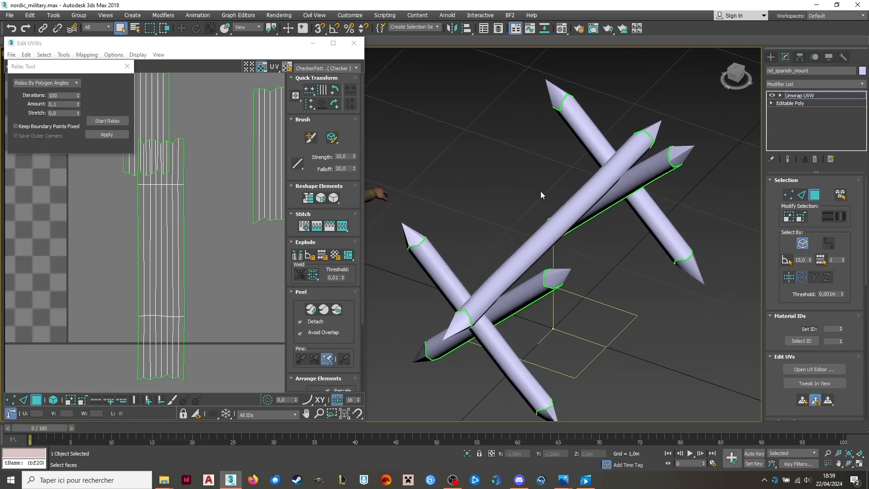
{"action": "left_click", "coordinate": [418, 240]}
{"action": "scroll", "coordinate": [187, 293], "scroll_direction": "down", "scroll_amount": 5}
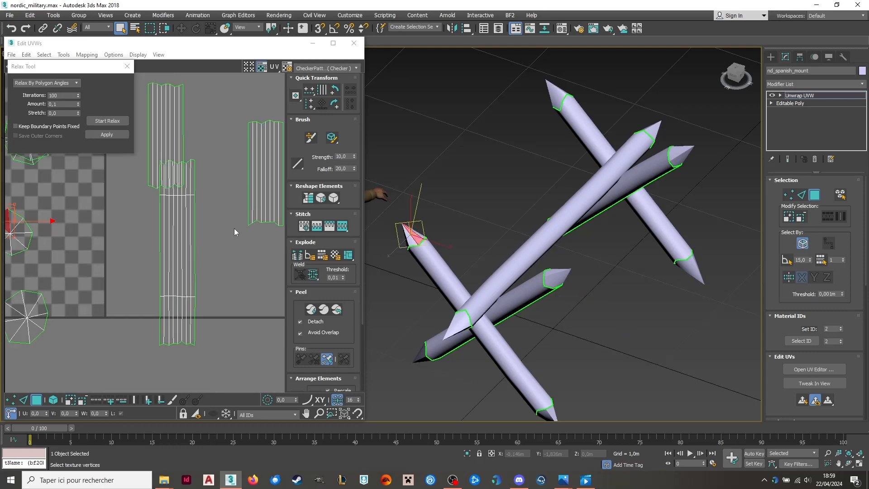
{"action": "left_click", "coordinate": [187, 293]}
{"action": "scroll", "coordinate": [167, 231], "scroll_direction": "up", "scroll_amount": 5}
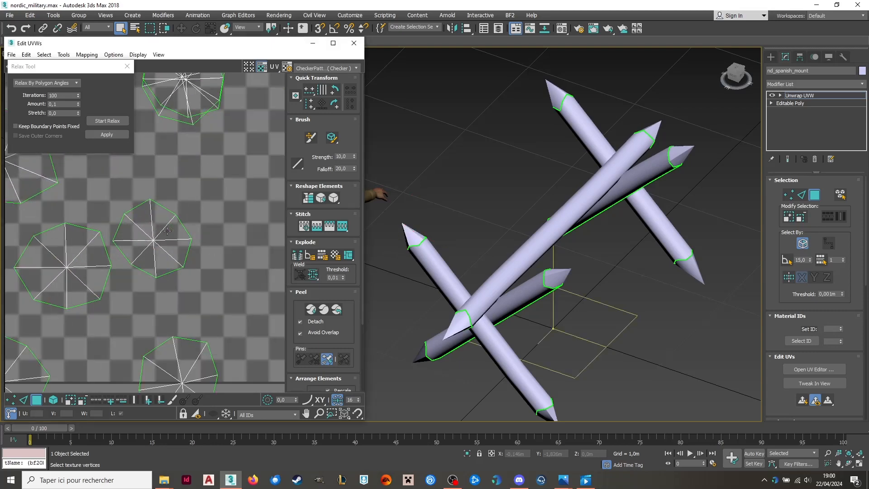
{"action": "scroll", "coordinate": [426, 226], "scroll_direction": "up", "scroll_amount": 3}
{"action": "left_click", "coordinate": [432, 218]}
{"action": "scroll", "coordinate": [436, 214], "scroll_direction": "up", "scroll_amount": 8}
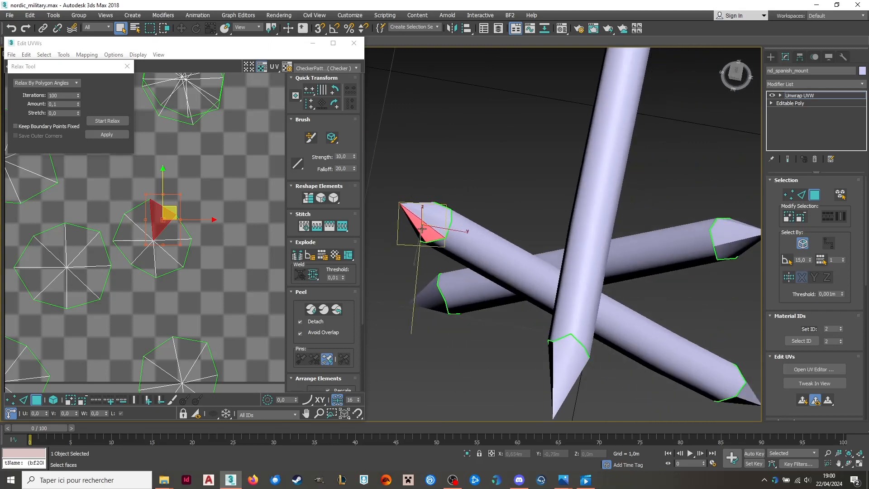
{"action": "middle_click_drag", "start_coordinate": [435, 214], "coordinate": [500, 216], "text": "alt"}
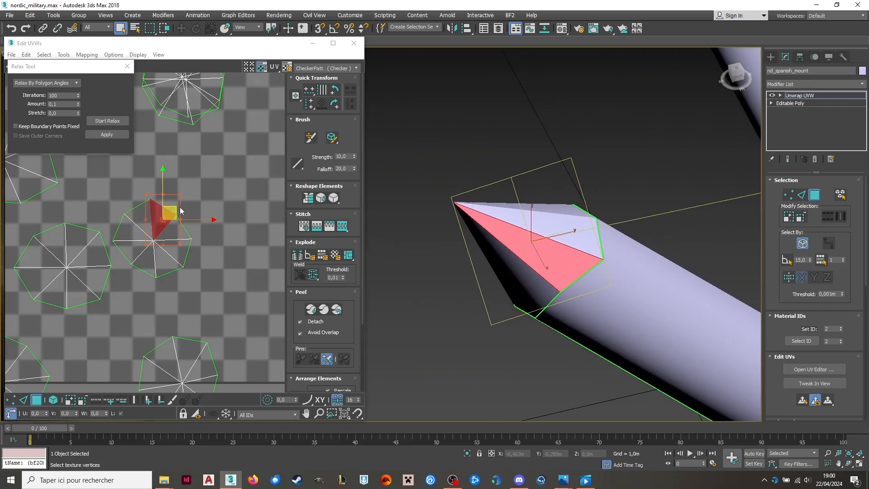
Relax the selected crossed-log tip's UV island by polygon angles and clear the face selection.
{"action": "scroll", "coordinate": [181, 209], "scroll_direction": "up", "scroll_amount": 3}
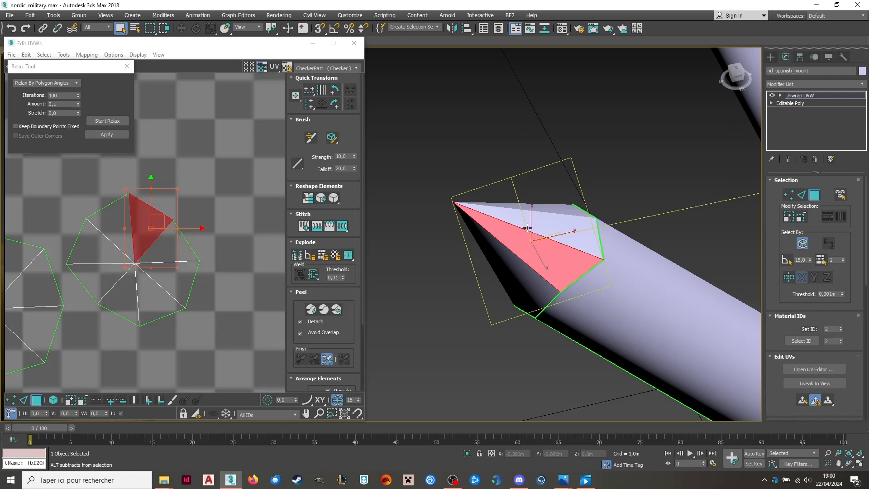
{"action": "middle_click_drag", "start_coordinate": [446, 215], "coordinate": [456, 221], "text": "alt"}
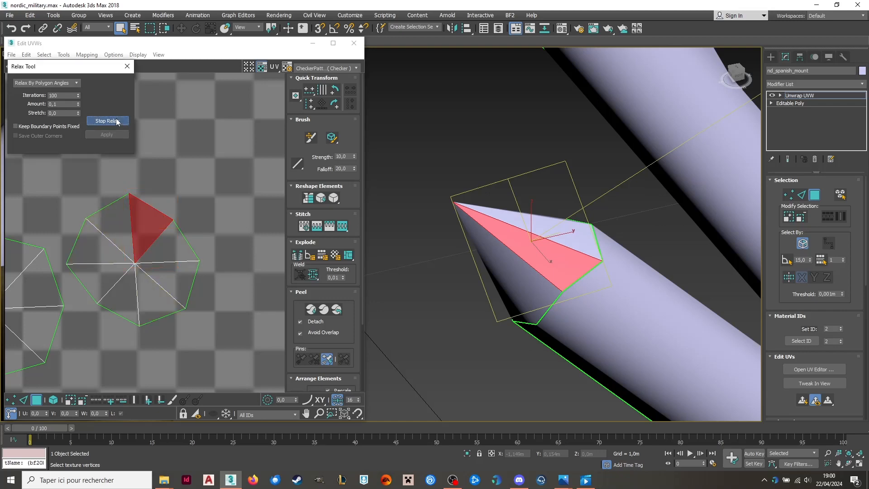
{"action": "scroll", "coordinate": [186, 213], "scroll_direction": "down", "scroll_amount": 5}
{"action": "scroll", "coordinate": [192, 226], "scroll_direction": "down", "scroll_amount": 3}
{"action": "left_click", "coordinate": [265, 250]}
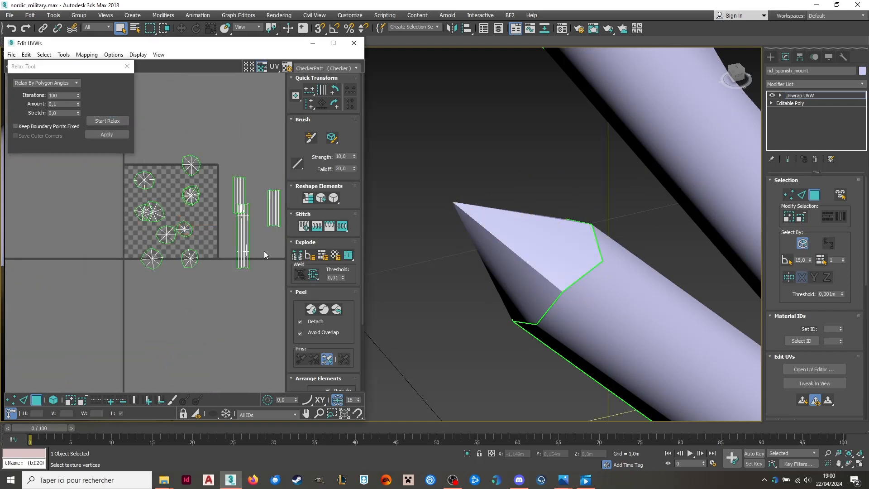
Select single faces on the crossed log's pointed tip and examine the tip from several angles against its UV island.
{"action": "left_click", "coordinate": [566, 256]}
{"action": "middle_click_drag", "start_coordinate": [566, 255], "coordinate": [638, 278], "text": "alt"}
{"action": "left_click", "coordinate": [526, 220]}
{"action": "scroll", "coordinate": [190, 224], "scroll_direction": "up", "scroll_amount": 5}
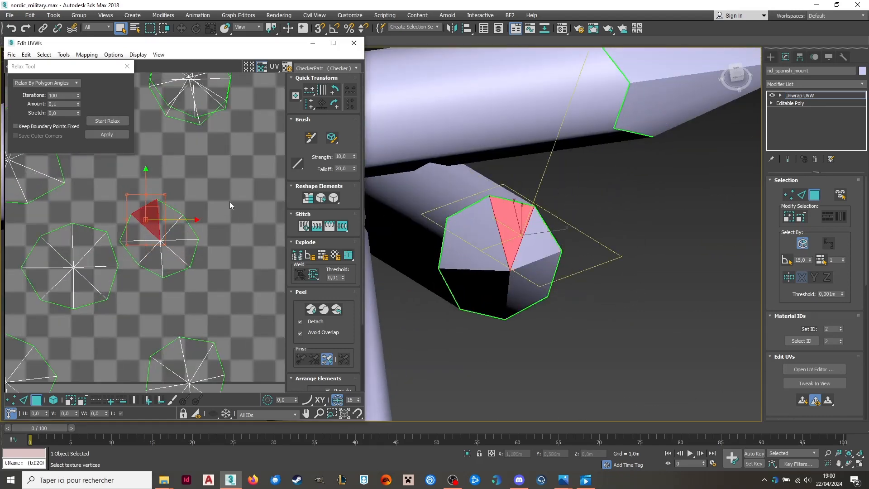
{"action": "left_click", "coordinate": [240, 206]}
{"action": "left_click", "coordinate": [520, 224]}
{"action": "middle_click_drag", "start_coordinate": [520, 223], "coordinate": [458, 262], "text": "alt"}
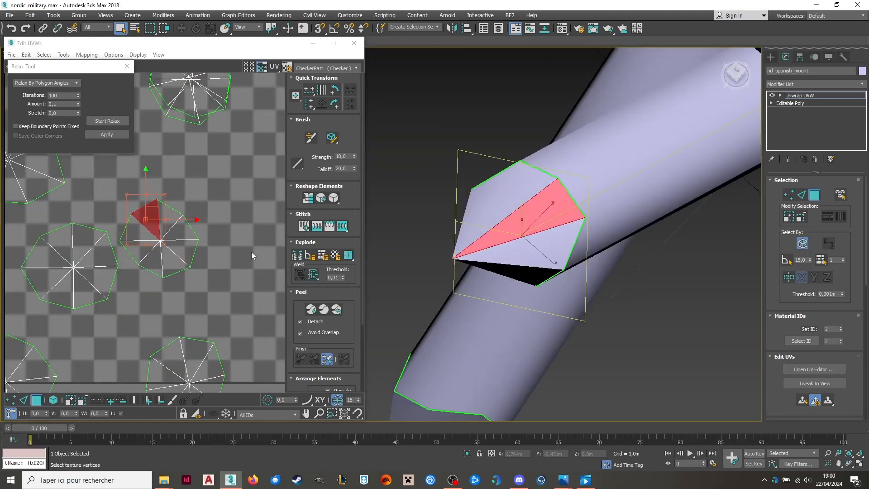
{"action": "left_click", "coordinate": [241, 269]}
{"action": "scroll", "coordinate": [100, 279], "scroll_direction": "down", "scroll_amount": 3}
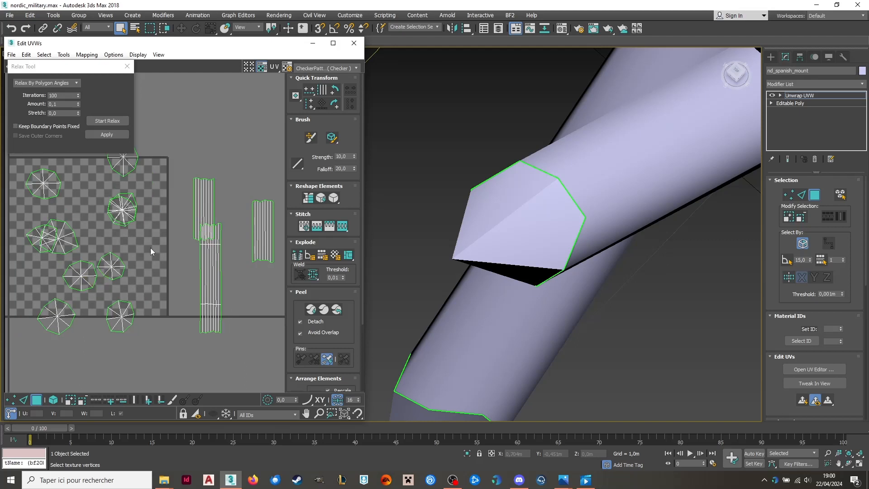
Select all the round tip islands in and around the UV tile and flatten them by smoothing group.
{"action": "middle_click_drag", "start_coordinate": [148, 205], "coordinate": [190, 216]}
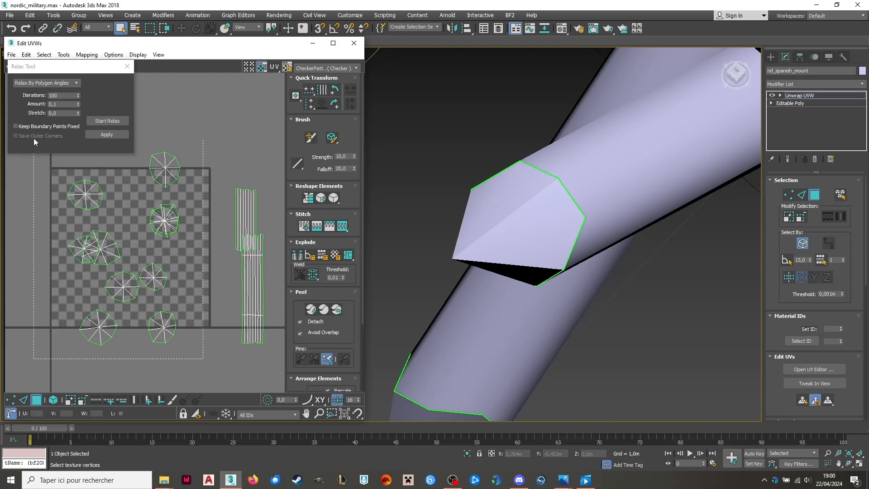
{"action": "left_click_drag", "start_coordinate": [34, 139], "coordinate": [34, 140]}
{"action": "scroll", "coordinate": [454, 239], "scroll_direction": "down", "scroll_amount": 4}
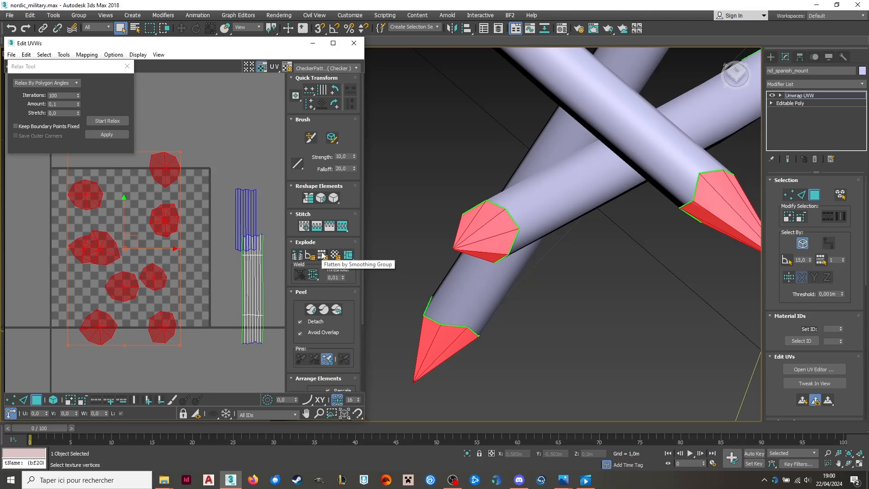
{"action": "scroll", "coordinate": [464, 286], "scroll_direction": "down", "scroll_amount": 5}
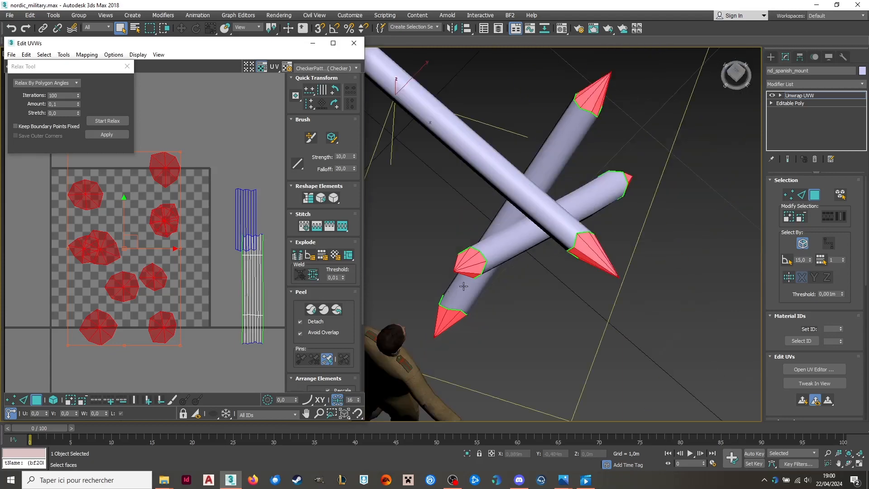
{"action": "scroll", "coordinate": [640, 314], "scroll_direction": "down", "scroll_amount": 2}
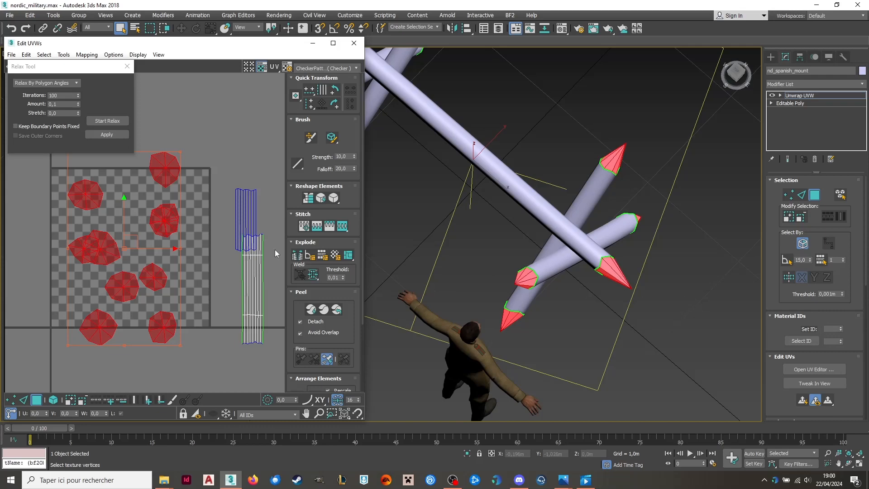
{"action": "left_click", "coordinate": [322, 257]}
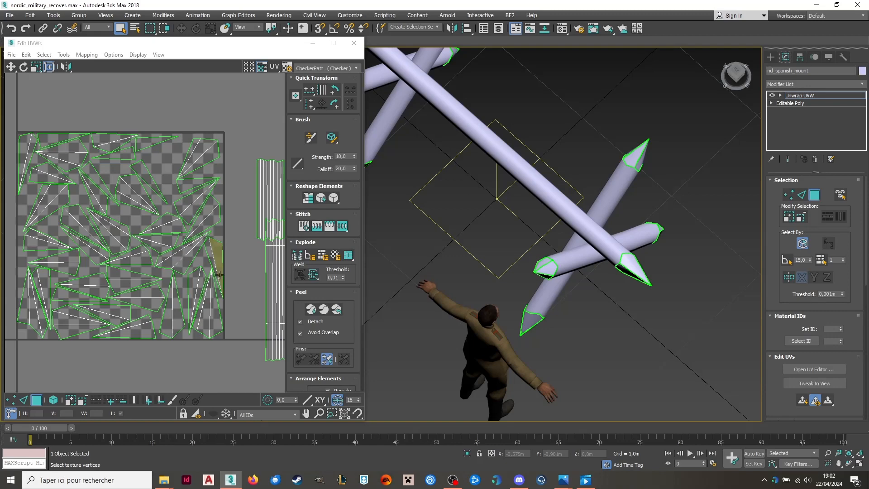
Select a face on the long beam's pointed tip and examine its seams and its fragment in the flattened UV layout.
{"action": "scroll", "coordinate": [576, 254], "scroll_direction": "down", "scroll_amount": 3}
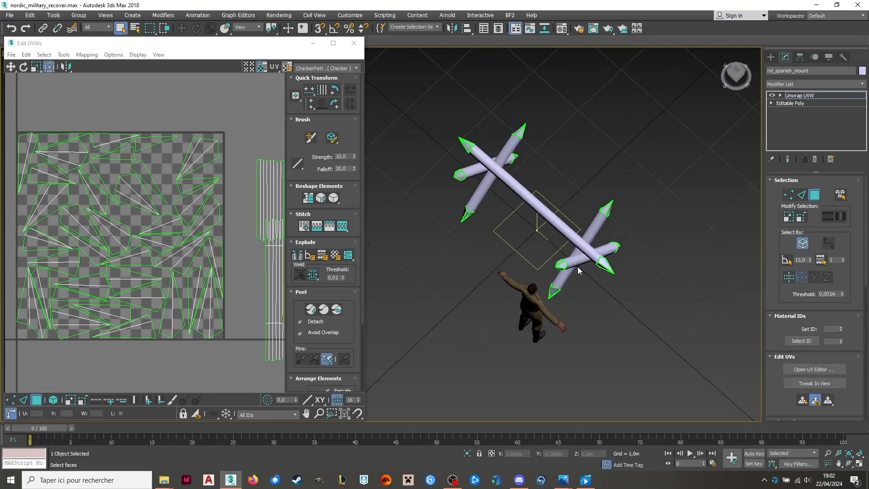
{"action": "scroll", "coordinate": [481, 154], "scroll_direction": "up", "scroll_amount": 2}
{"action": "left_click", "coordinate": [469, 147]}
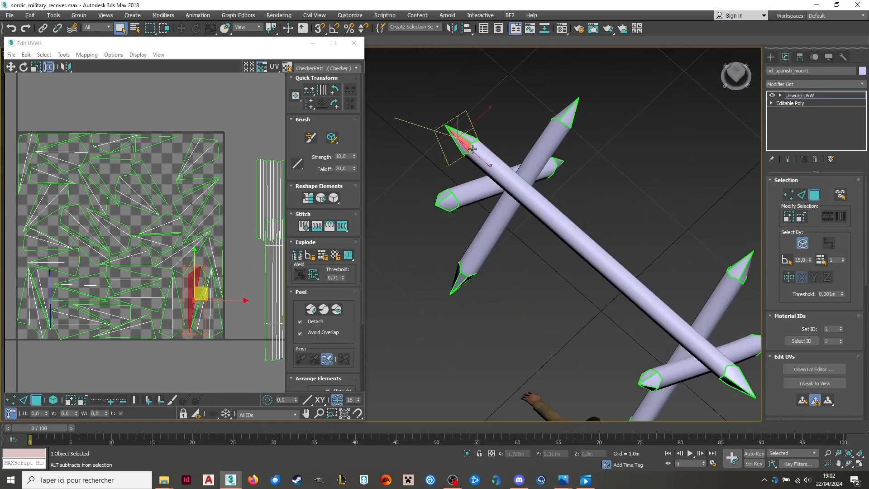
{"action": "scroll", "coordinate": [468, 131], "scroll_direction": "up", "scroll_amount": 6}
{"action": "middle_click_drag", "start_coordinate": [548, 122], "coordinate": [607, 102], "text": "alt"}
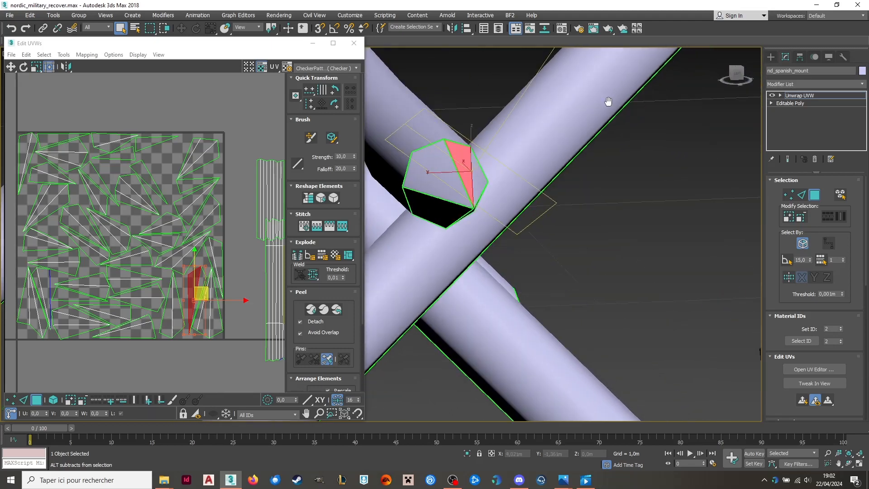
{"action": "middle_click_drag", "start_coordinate": [490, 189], "coordinate": [448, 203], "text": "alt"}
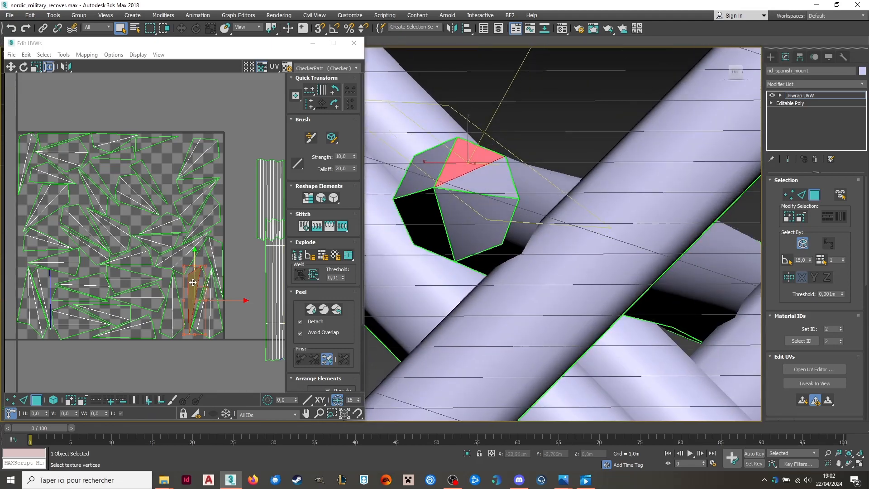
{"action": "scroll", "coordinate": [193, 267], "scroll_direction": "up", "scroll_amount": 4}
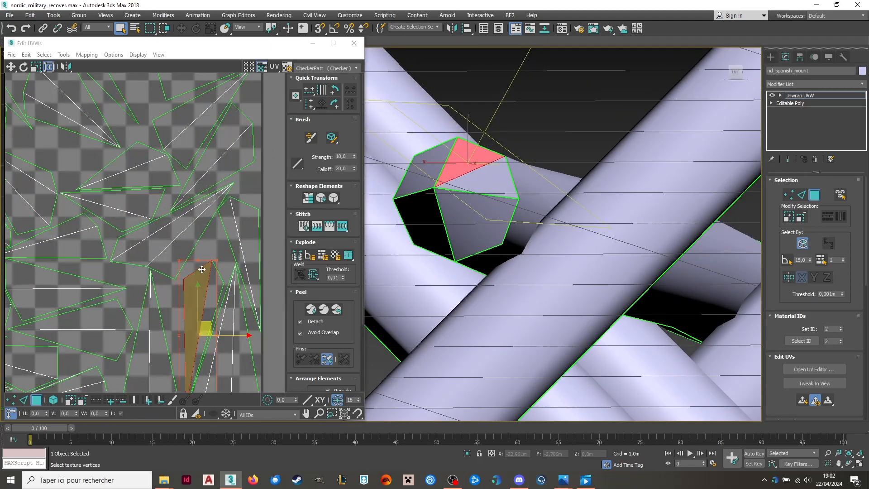
{"action": "middle_click_drag", "start_coordinate": [477, 159], "coordinate": [389, 184], "text": "alt"}
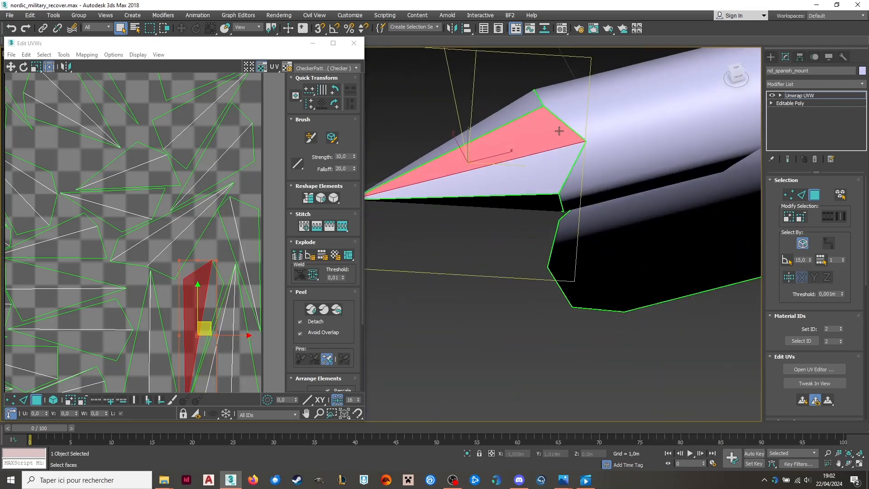
{"action": "middle_click_drag", "start_coordinate": [188, 277], "coordinate": [171, 248]}
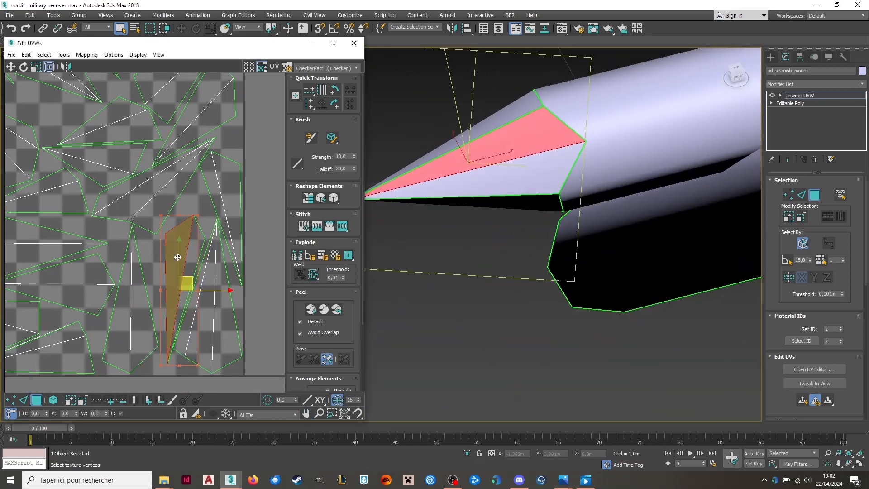
{"action": "scroll", "coordinate": [462, 226], "scroll_direction": "down", "scroll_amount": 3}
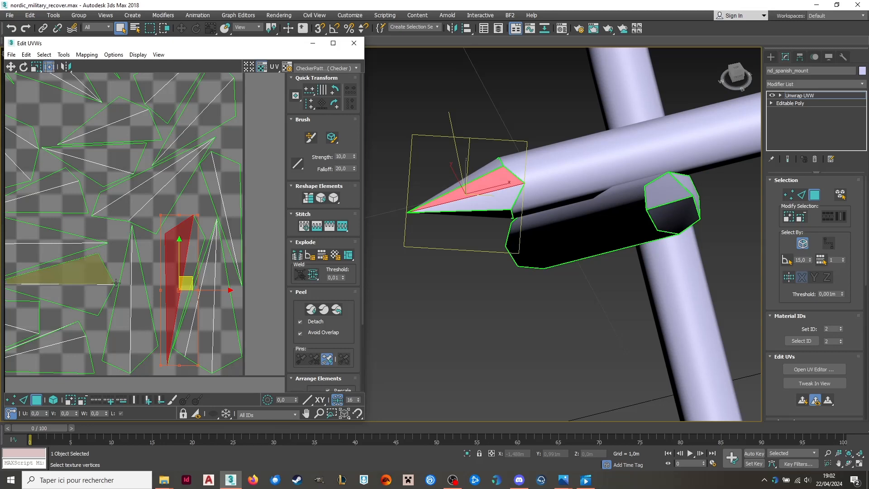
{"action": "left_click", "coordinate": [322, 255]}
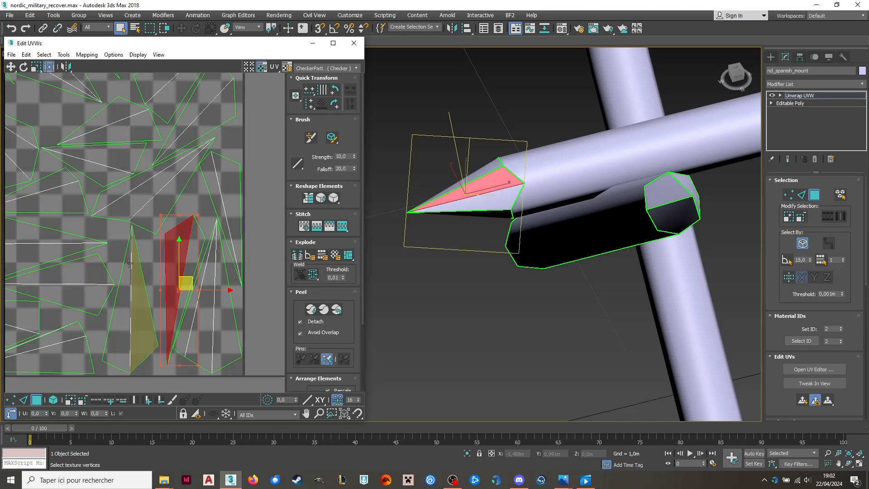
{"action": "scroll", "coordinate": [72, 257], "scroll_direction": "down", "scroll_amount": 4}
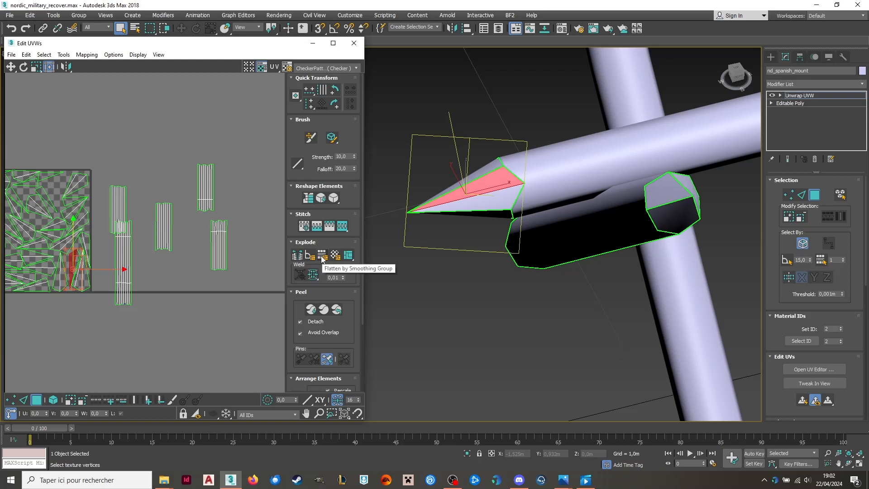
{"action": "scroll", "coordinate": [175, 369], "scroll_direction": "down", "scroll_amount": 2}
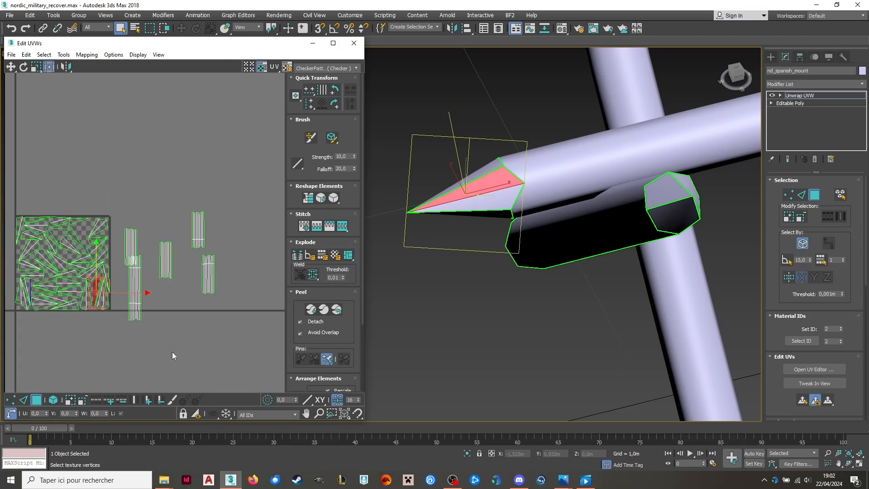
{"action": "scroll", "coordinate": [199, 328], "scroll_direction": "up", "scroll_amount": 3}
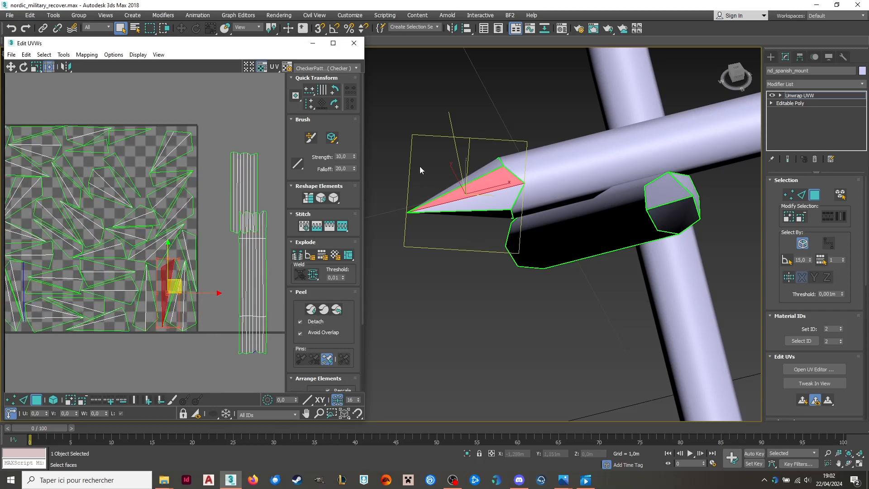
Try to join all faces of the long beam's tip into one island with Reset Peel, placing it above the UV tile.
{"action": "left_click_drag", "start_coordinate": [419, 166], "coordinate": [430, 233], "text": "ctrl"}
{"action": "middle_click_drag", "start_coordinate": [430, 233], "coordinate": [433, 165], "text": "alt"}
{"action": "left_click_drag", "start_coordinate": [418, 150], "coordinate": [432, 273], "text": "ctrl"}
{"action": "middle_click_drag", "start_coordinate": [433, 272], "coordinate": [614, 357], "text": "alt"}
{"action": "left_click_drag", "start_coordinate": [551, 131], "coordinate": [482, 234], "text": "ctrl"}
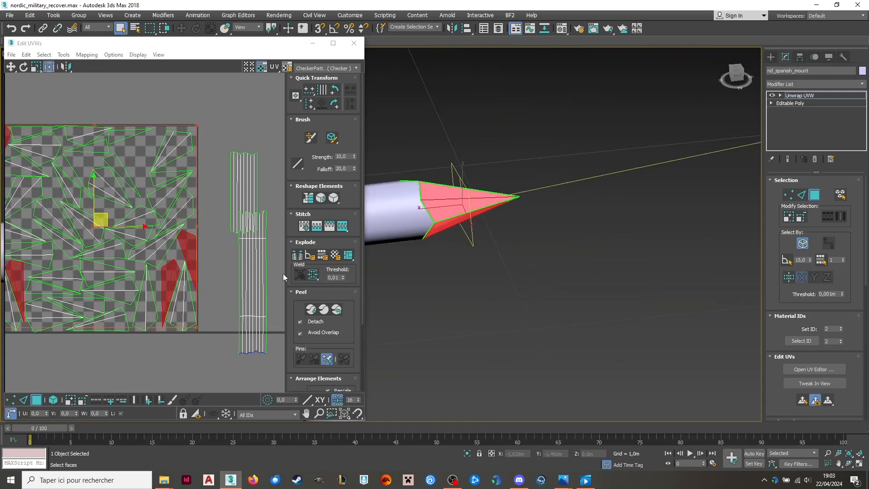
{"action": "left_click", "coordinate": [338, 310]}
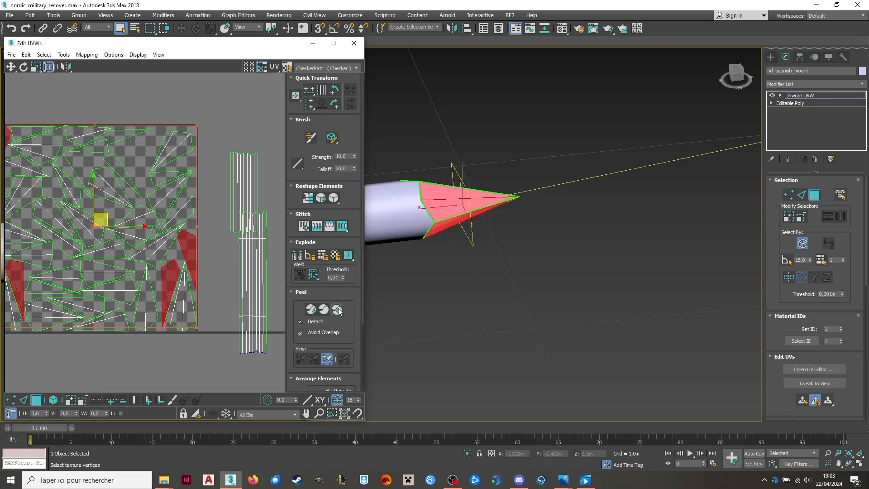
{"action": "scroll", "coordinate": [132, 226], "scroll_direction": "down", "scroll_amount": 2}
{"action": "left_click_drag", "start_coordinate": [133, 226], "coordinate": [180, 78]}
{"action": "middle_click_drag", "start_coordinate": [180, 79], "coordinate": [175, 220]}
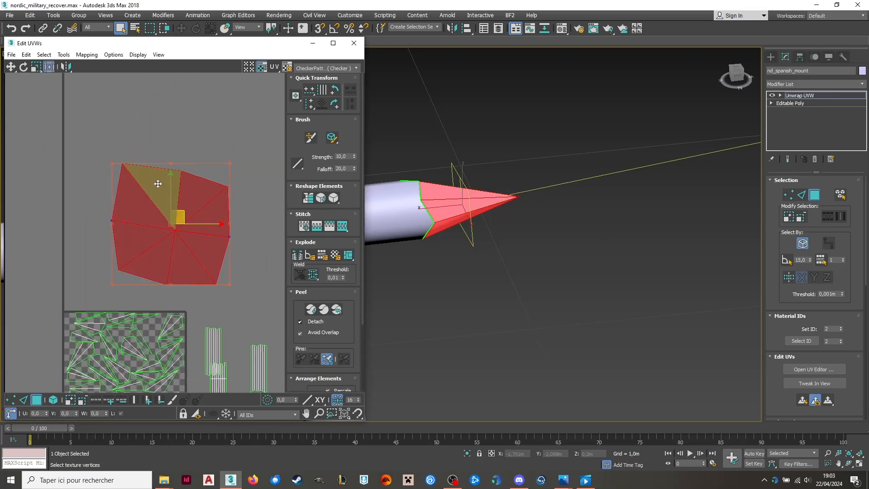
{"action": "key", "text": "ctrl+z"}
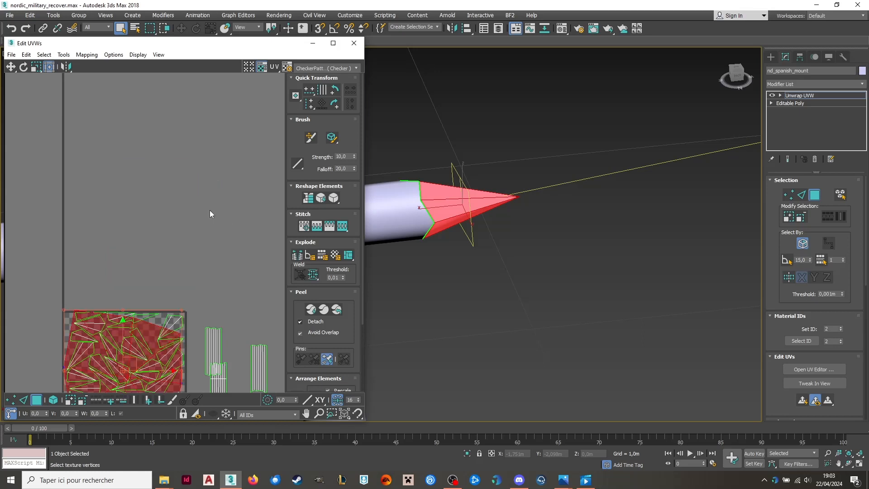
Try Quick Peel on the same tip faces, then undo the island move, the peels and the face selection.
{"action": "scroll", "coordinate": [223, 229], "scroll_direction": "down", "scroll_amount": 2}
{"action": "left_click", "coordinate": [311, 310]}
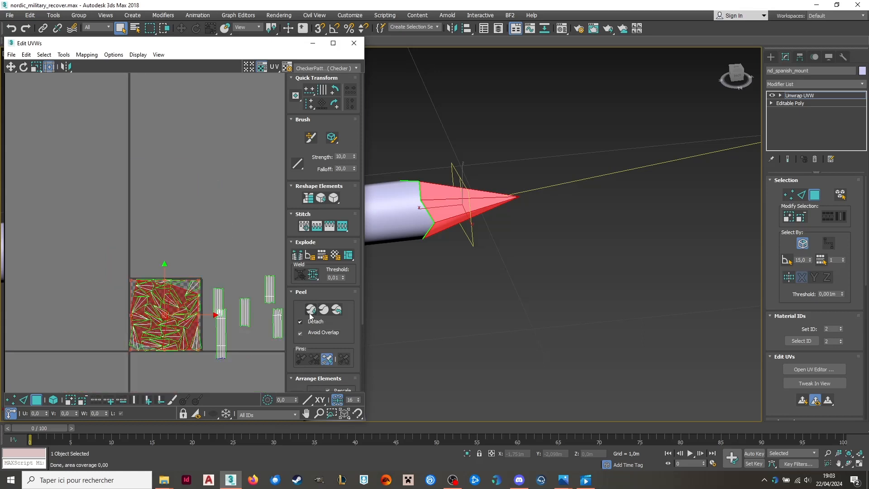
{"action": "scroll", "coordinate": [170, 306], "scroll_direction": "up", "scroll_amount": 2}
{"action": "left_click_drag", "start_coordinate": [171, 306], "coordinate": [157, 216]}
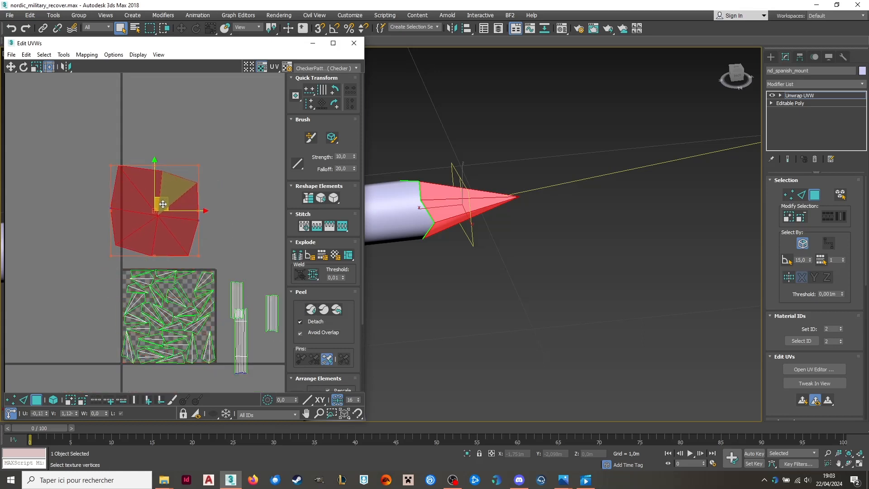
{"action": "left_click", "coordinate": [225, 249]}
{"action": "key", "text": "ctrl+z"}
{"action": "key", "text": "ctrl+z"}
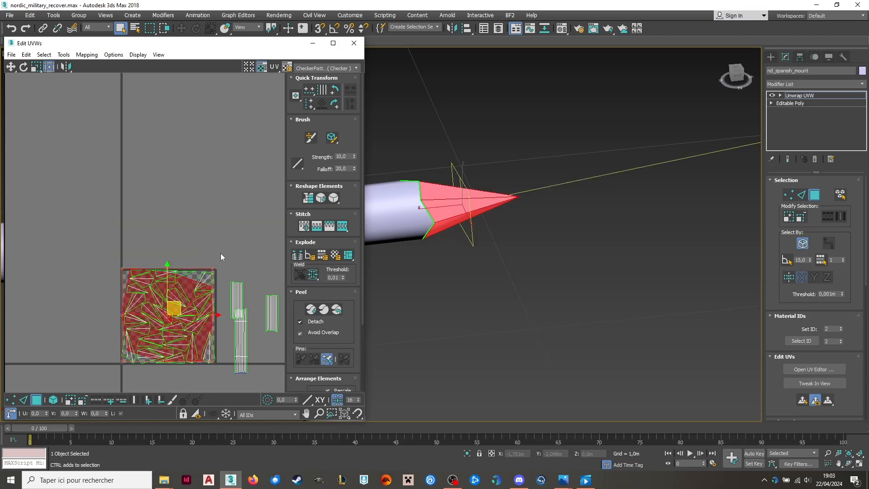
{"action": "key", "text": "ctrl+z"}
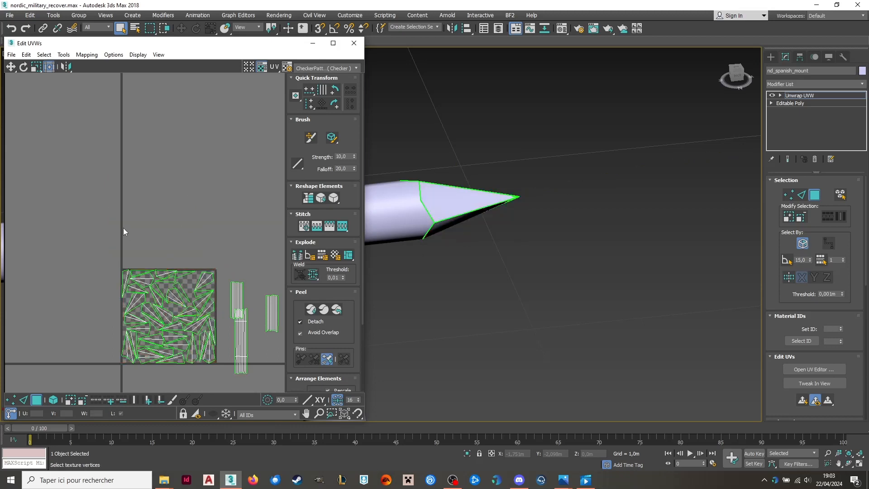
Try box Normal Mapping with 0,001 spacing on all the tip islands in the UV tile, then undo it and clear the selection.
{"action": "left_click_drag", "start_coordinate": [91, 218], "coordinate": [221, 385]}
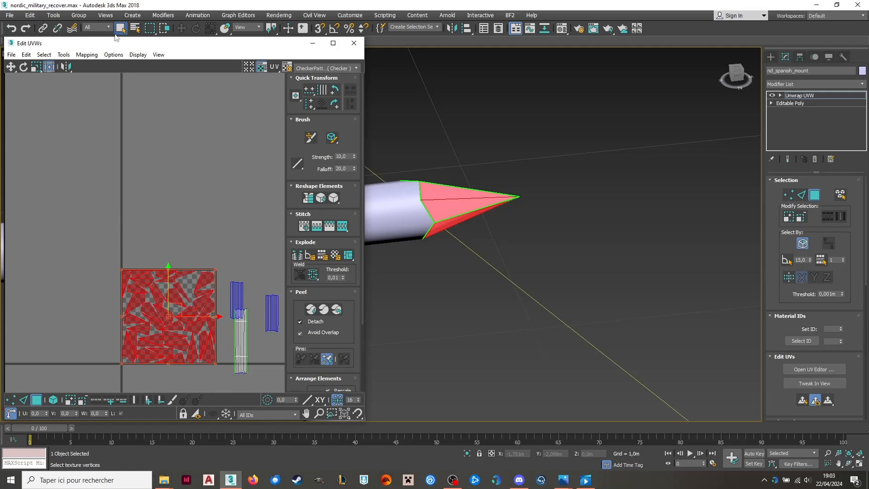
{"action": "left_click", "coordinate": [77, 55]}
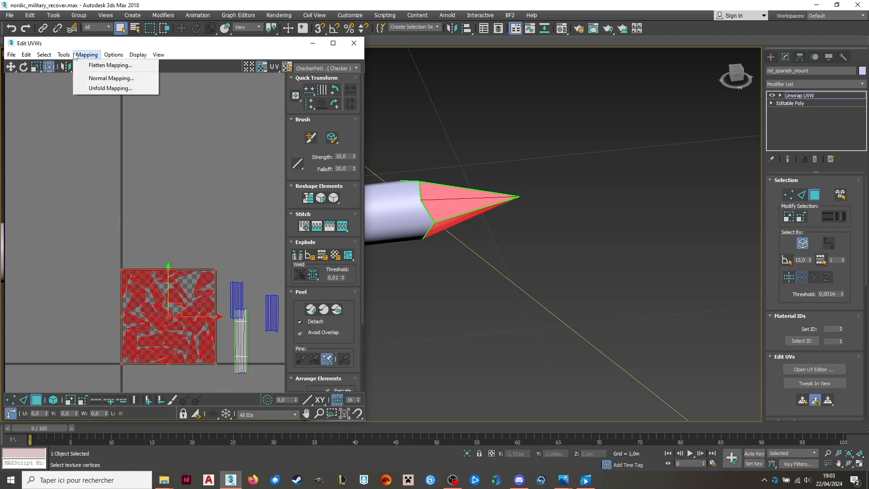
{"action": "mouse_move", "coordinate": [74, 57]}
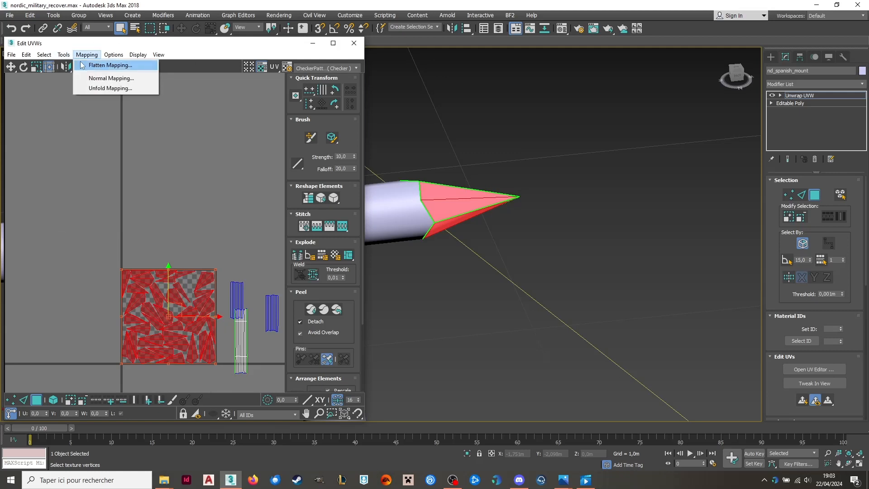
{"action": "left_click", "coordinate": [92, 78]}
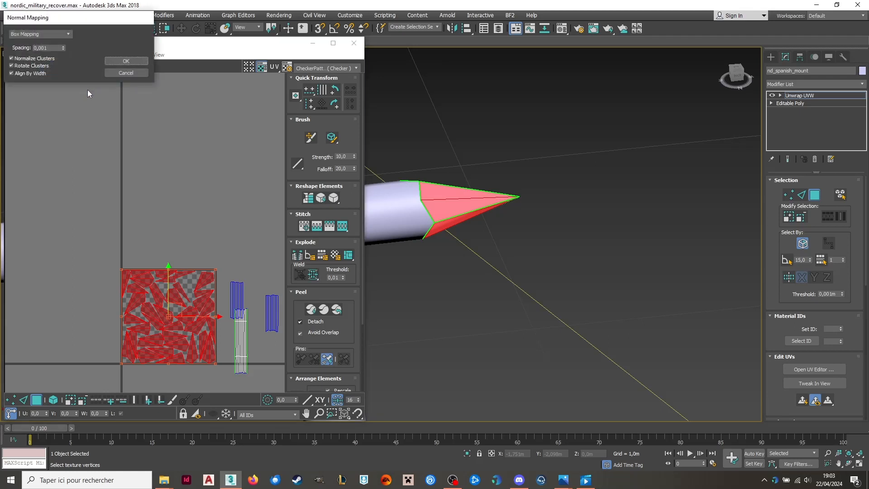
{"action": "left_click", "coordinate": [126, 61]}
{"action": "scroll", "coordinate": [162, 376], "scroll_direction": "up", "scroll_amount": 5}
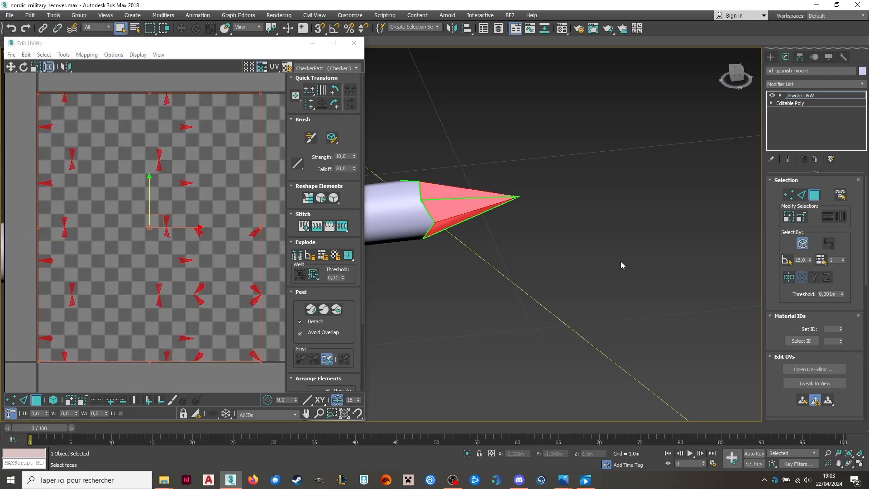
{"action": "scroll", "coordinate": [530, 249], "scroll_direction": "down", "scroll_amount": 3}
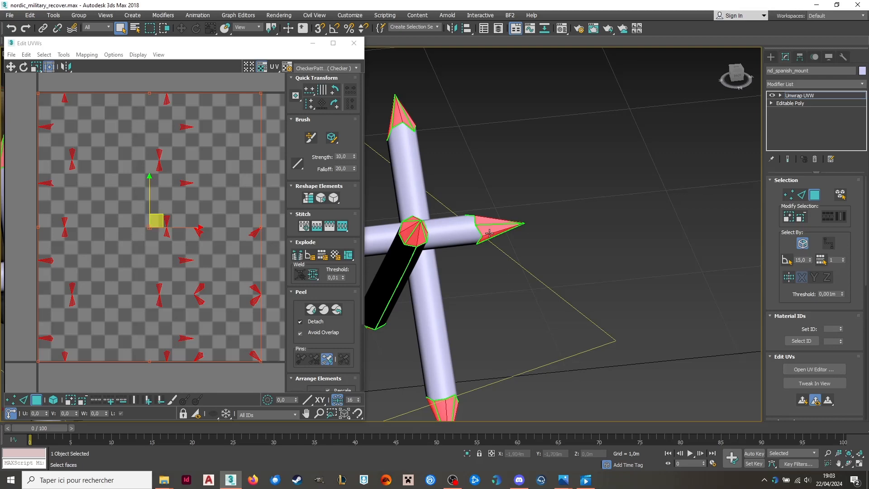
{"action": "middle_click_drag", "start_coordinate": [489, 233], "coordinate": [690, 205], "text": "alt"}
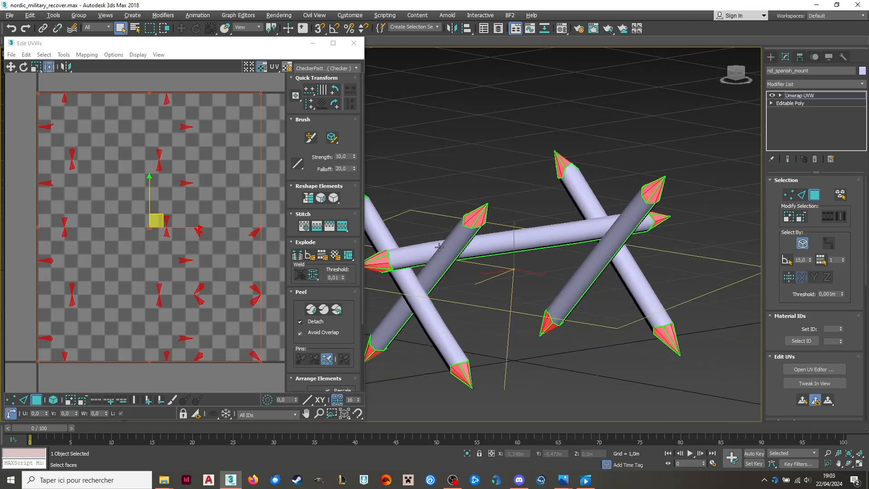
{"action": "scroll", "coordinate": [70, 246], "scroll_direction": "down", "scroll_amount": 2}
{"action": "key", "text": "ctrl+z"}
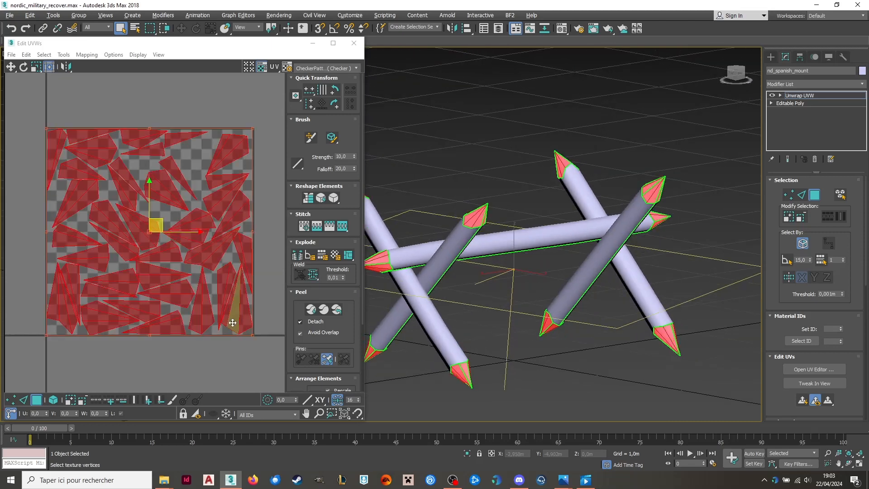
{"action": "left_click", "coordinate": [230, 357]}
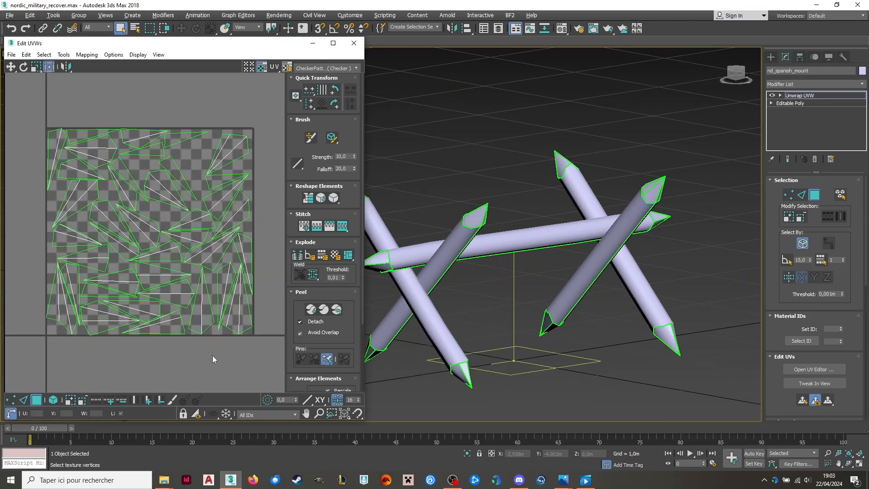
Select the long beam's tip island in the UV tile's lower corner and examine which edges it shares with the beam's shaft island.
{"action": "scroll", "coordinate": [226, 248], "scroll_direction": "down", "scroll_amount": 1}
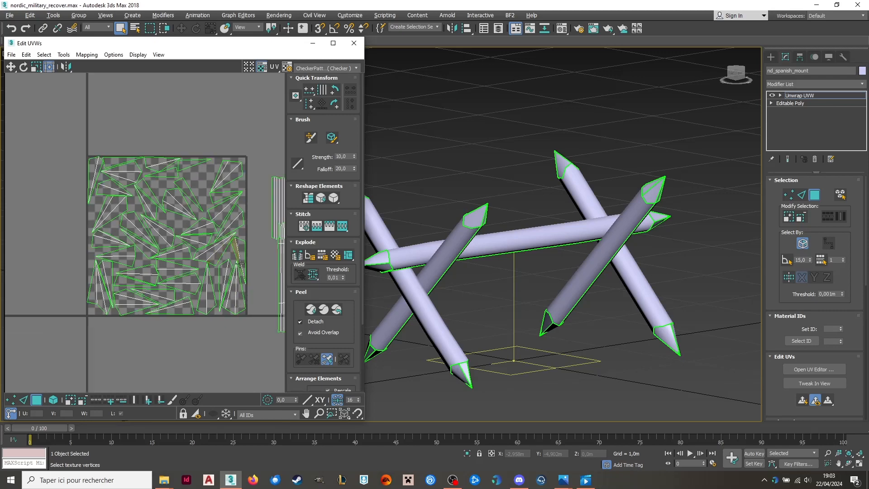
{"action": "middle_click_drag", "start_coordinate": [236, 239], "coordinate": [188, 272]}
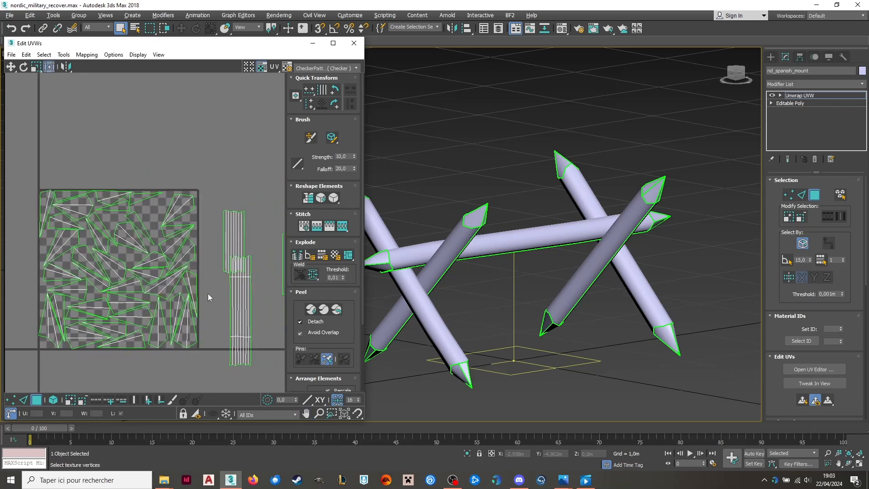
{"action": "scroll", "coordinate": [207, 247], "scroll_direction": "down", "scroll_amount": 1}
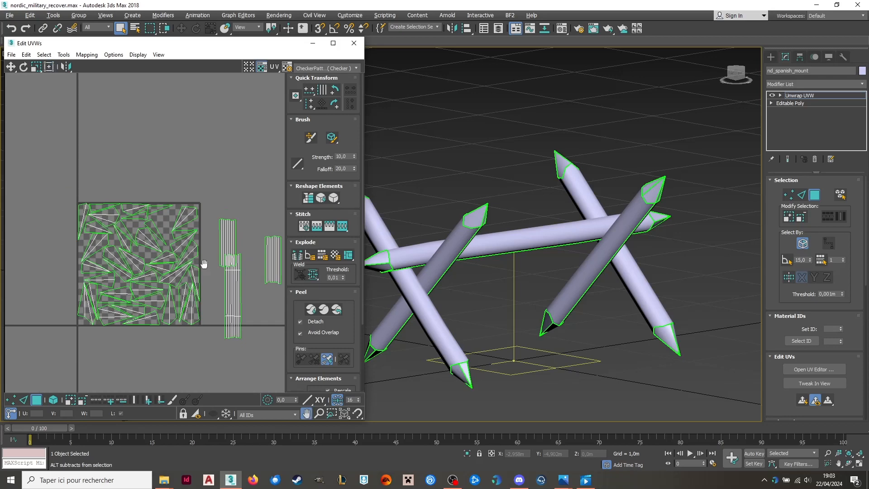
{"action": "middle_click_drag", "start_coordinate": [204, 262], "coordinate": [170, 241]}
{"action": "scroll", "coordinate": [157, 253], "scroll_direction": "up", "scroll_amount": 4}
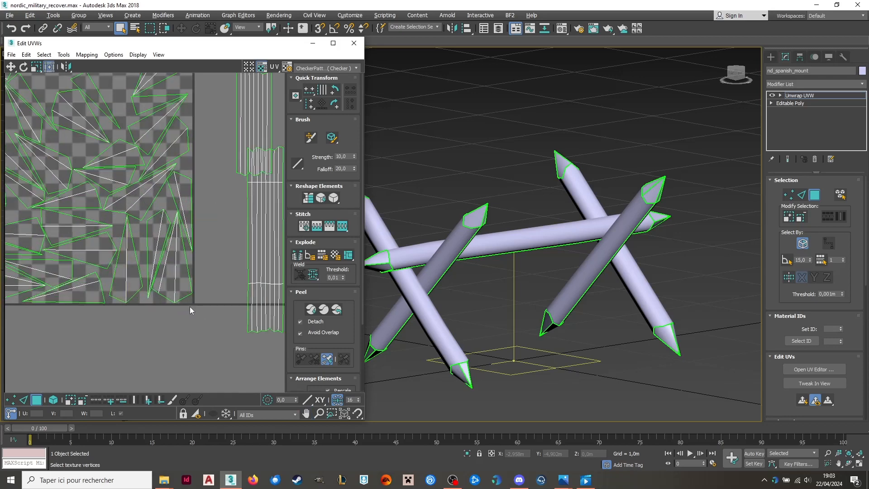
{"action": "left_click", "coordinate": [172, 272]}
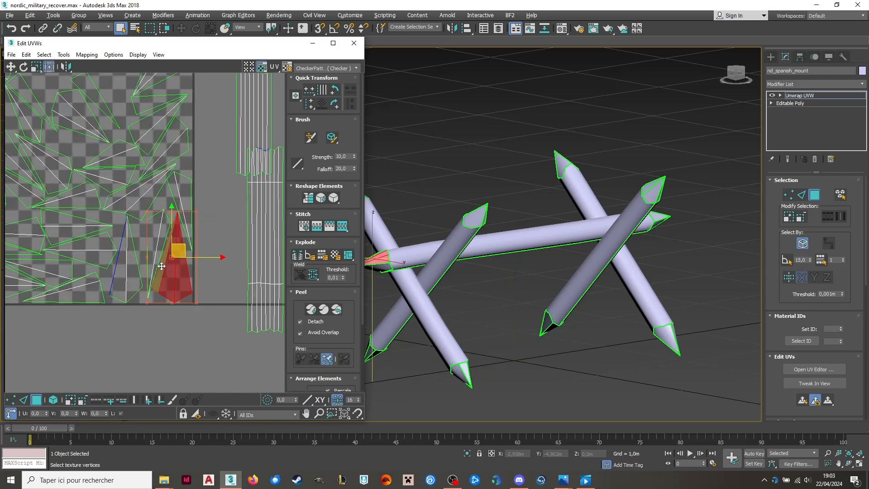
{"action": "scroll", "coordinate": [157, 285], "scroll_direction": "down", "scroll_amount": 1}
{"action": "middle_click_drag", "start_coordinate": [193, 274], "coordinate": [215, 295]}
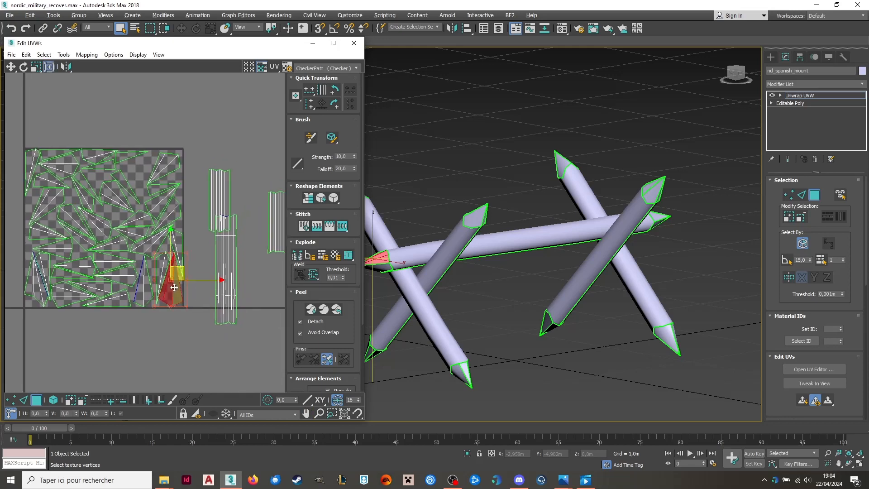
{"action": "scroll", "coordinate": [248, 264], "scroll_direction": "up", "scroll_amount": 6}
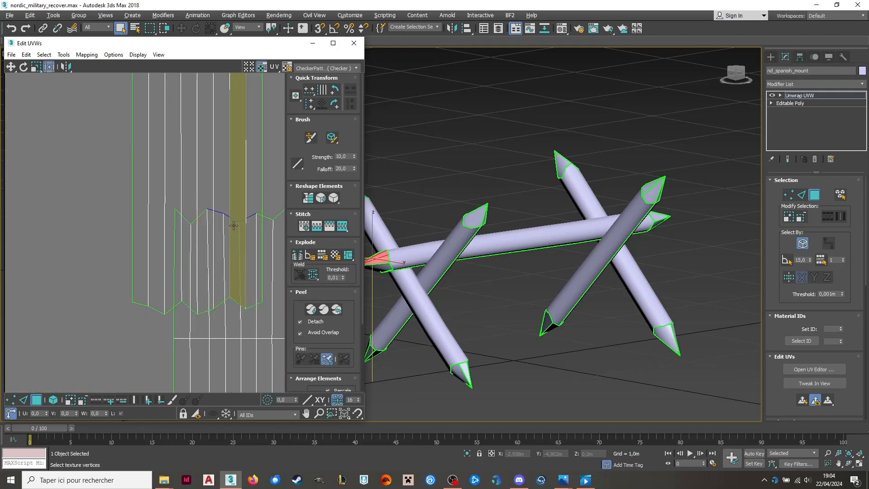
{"action": "scroll", "coordinate": [208, 204], "scroll_direction": "down", "scroll_amount": 4}
{"action": "scroll", "coordinate": [208, 205], "scroll_direction": "down", "scroll_amount": 1}
{"action": "middle_click_drag", "start_coordinate": [229, 367], "coordinate": [184, 242]}
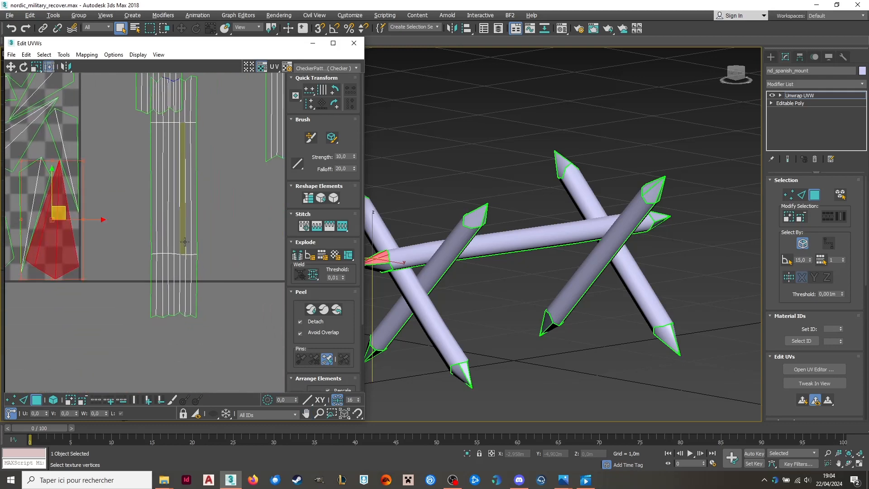
{"action": "scroll", "coordinate": [160, 301], "scroll_direction": "down", "scroll_amount": 3}
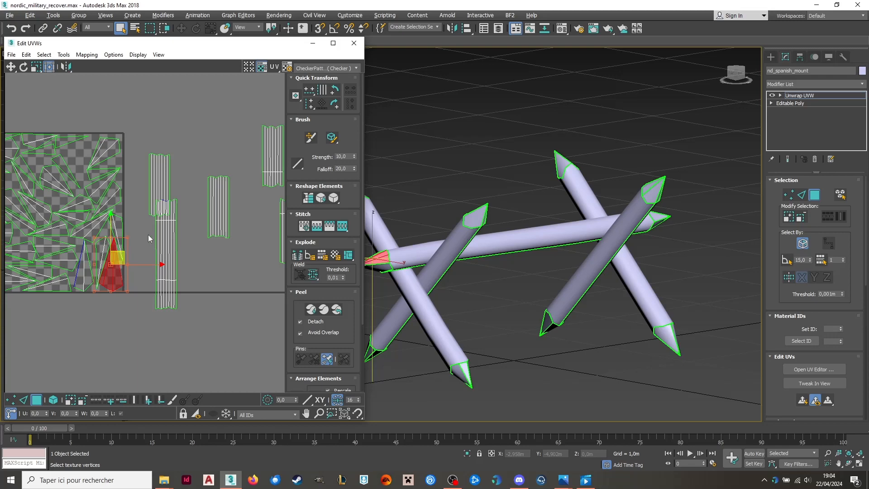
{"action": "scroll", "coordinate": [213, 276], "scroll_direction": "down", "scroll_amount": 2}
{"action": "scroll", "coordinate": [138, 291], "scroll_direction": "up", "scroll_amount": 4}
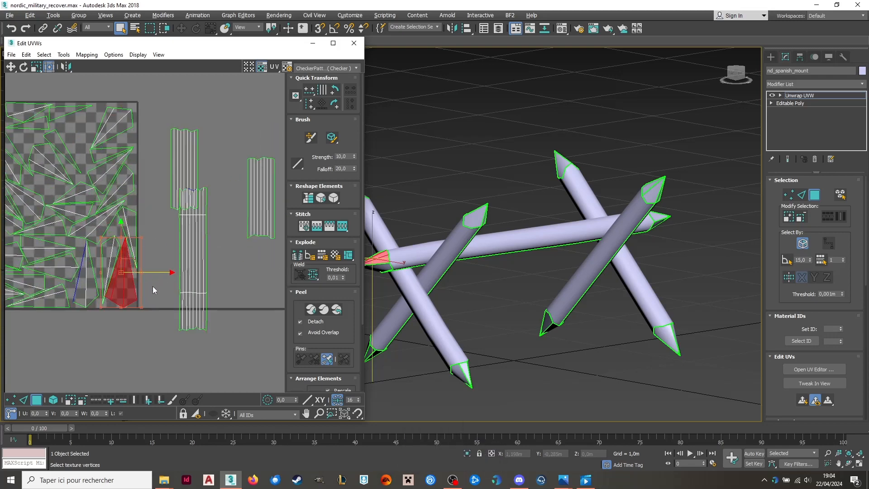
Move the tip island out of the UV tile beside the shafts, and place the long beam's shaft island directly below it.
{"action": "left_click_drag", "start_coordinate": [119, 263], "coordinate": [286, 185]}
{"action": "scroll", "coordinate": [182, 209], "scroll_direction": "down", "scroll_amount": 2}
{"action": "left_click", "coordinate": [53, 400]}
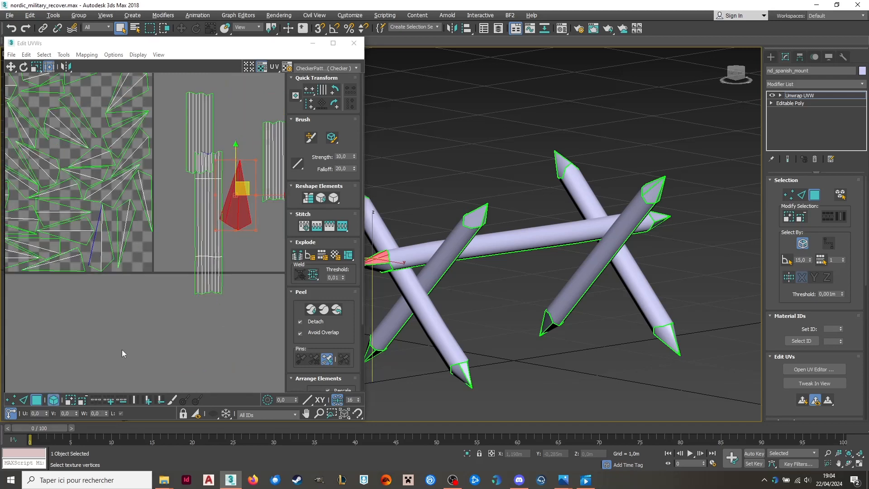
{"action": "left_click_drag", "start_coordinate": [208, 224], "coordinate": [239, 310]}
Select the tip's faces together with the matching faces at the shaft's upper end and stitch them into one island.
{"action": "scroll", "coordinate": [247, 222], "scroll_direction": "up", "scroll_amount": 4}
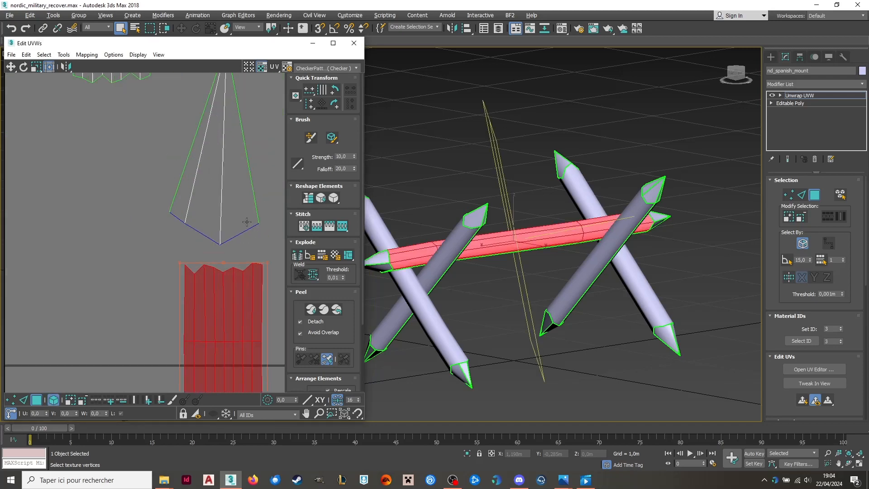
{"action": "left_click", "coordinate": [180, 212]}
{"action": "left_click", "coordinate": [74, 287]}
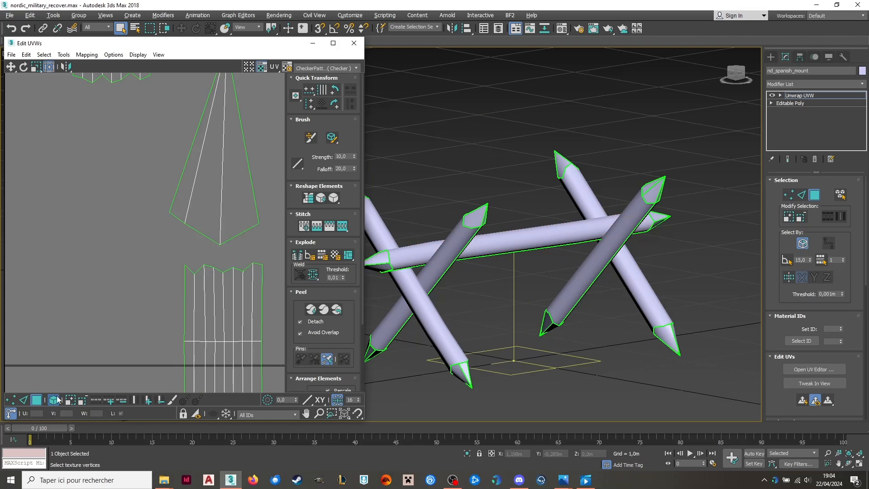
{"action": "left_click", "coordinate": [178, 195]}
{"action": "left_click", "coordinate": [217, 313]}
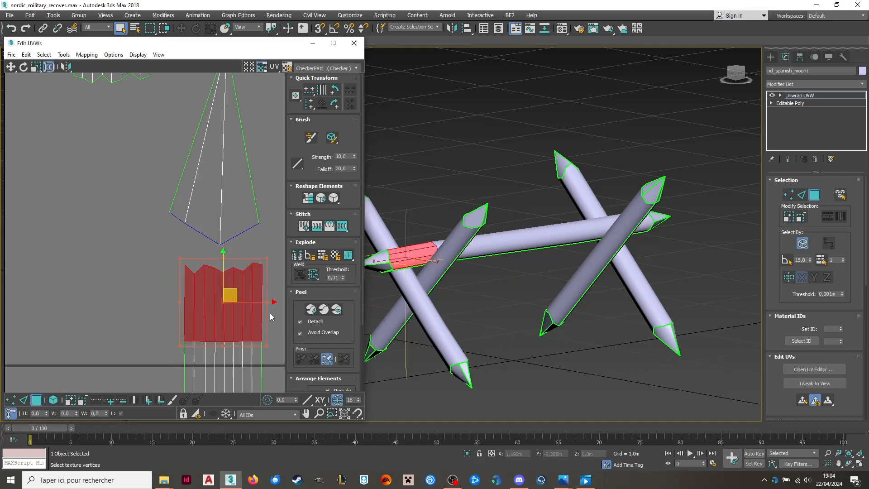
{"action": "scroll", "coordinate": [267, 222], "scroll_direction": "up", "scroll_amount": 3}
{"action": "left_click_drag", "start_coordinate": [254, 171], "coordinate": [64, 252]}
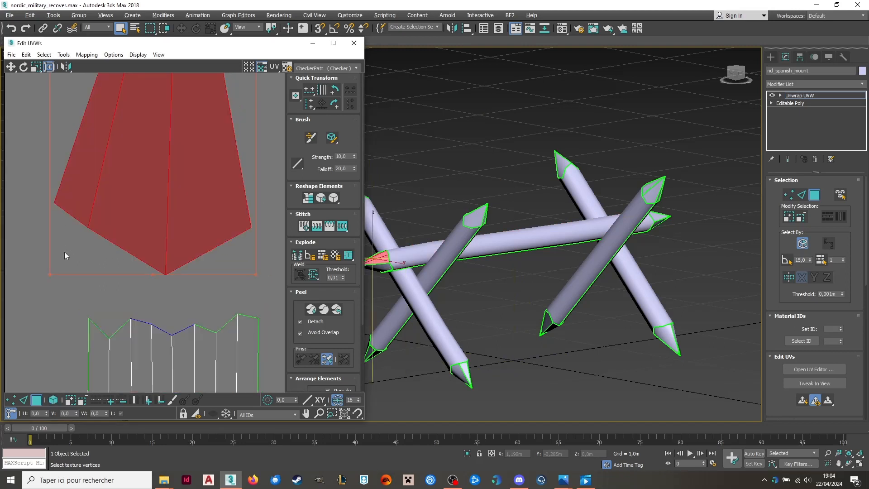
{"action": "left_click_drag", "start_coordinate": [140, 298], "coordinate": [188, 345]}
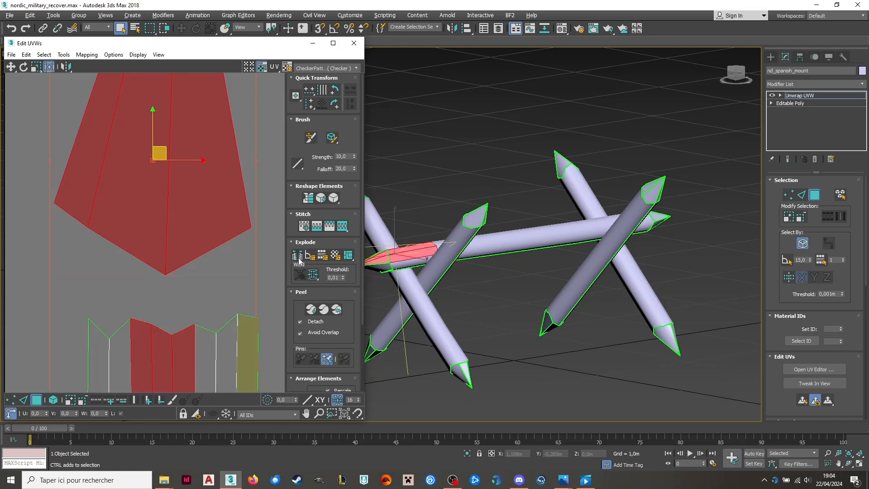
{"action": "left_click", "coordinate": [304, 225]}
{"action": "scroll", "coordinate": [129, 266], "scroll_direction": "down", "scroll_amount": 6}
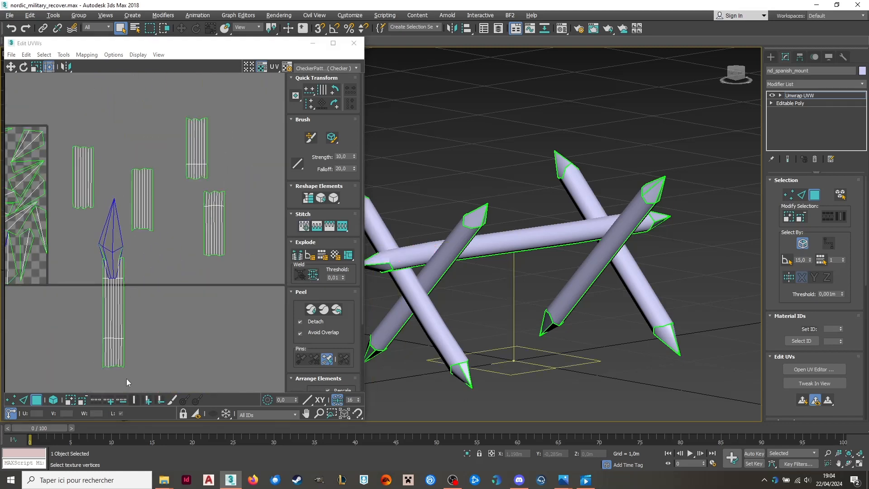
Relax the stitched long beam island by polygon angles with 100 iterations and amount 0,1, then check the tip faces.
{"action": "left_click_drag", "start_coordinate": [149, 370], "coordinate": [76, 244]}
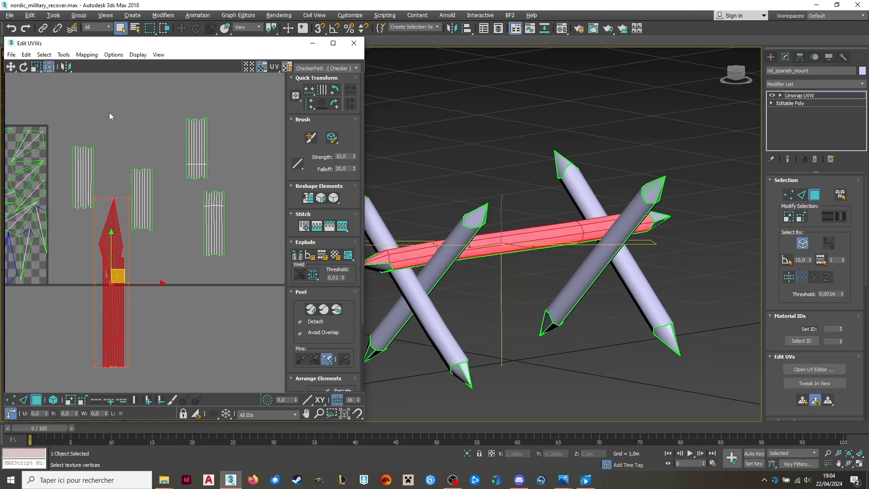
{"action": "left_click", "coordinate": [63, 54]}
{"action": "left_click", "coordinate": [77, 206]}
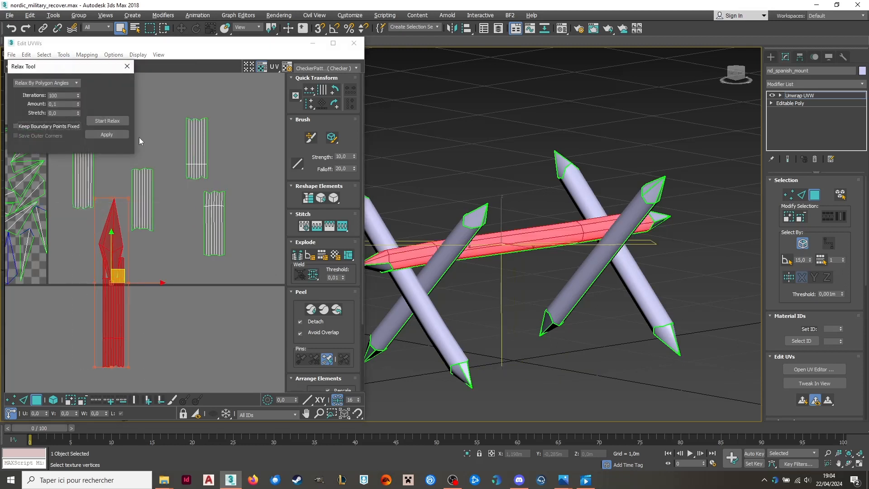
{"action": "left_click", "coordinate": [107, 120]}
{"action": "scroll", "coordinate": [137, 220], "scroll_direction": "up", "scroll_amount": 5}
{"action": "left_click", "coordinate": [142, 205]}
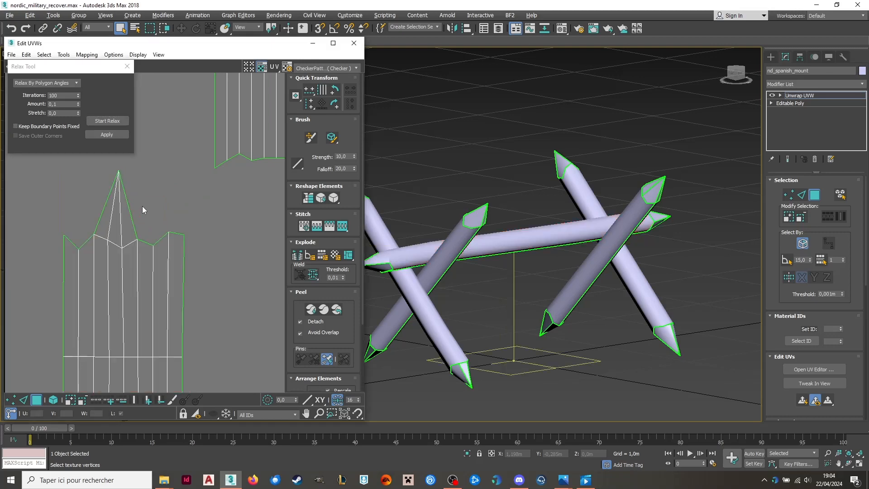
{"action": "left_click_drag", "start_coordinate": [148, 192], "coordinate": [87, 216]}
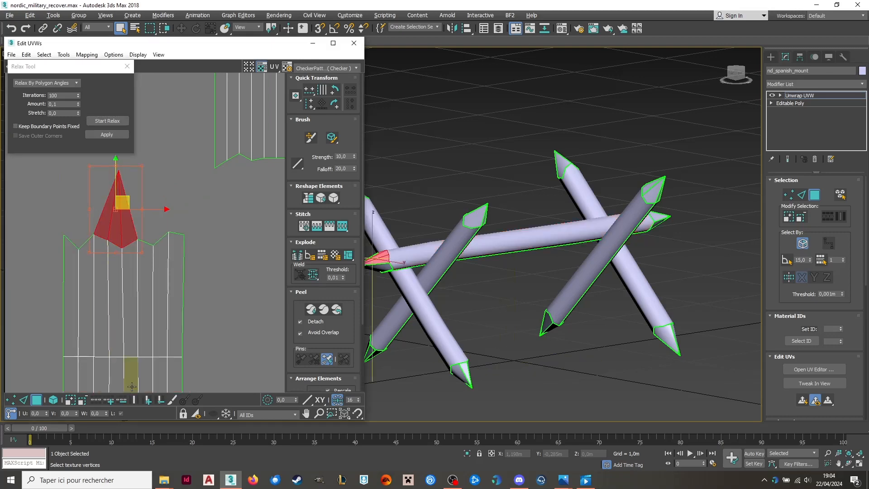
{"action": "left_click", "coordinate": [179, 195]}
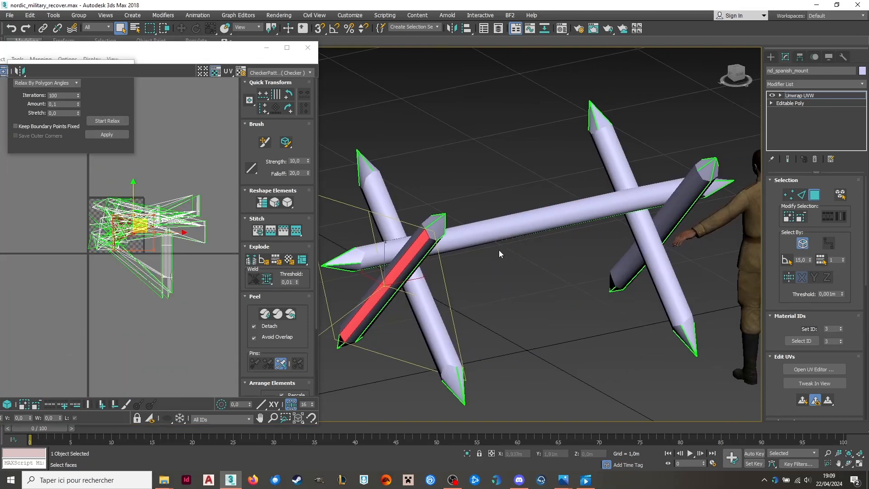
Enlarge the UV editor, select all islands in it and relax them by polygon angles with 100 iterations and amount 0,1.
{"action": "middle_click_drag", "start_coordinate": [468, 254], "coordinate": [670, 273], "text": "alt"}
{"action": "scroll", "coordinate": [207, 278], "scroll_direction": "up", "scroll_amount": 3}
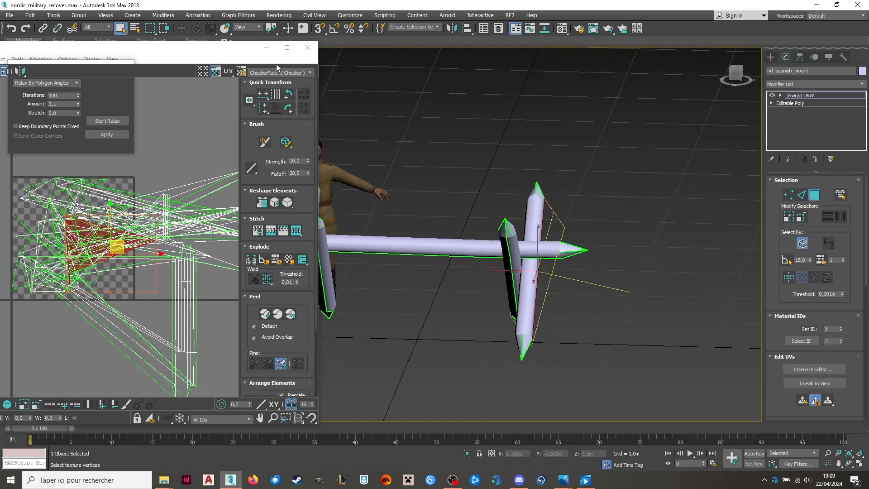
{"action": "left_click", "coordinate": [287, 48]}
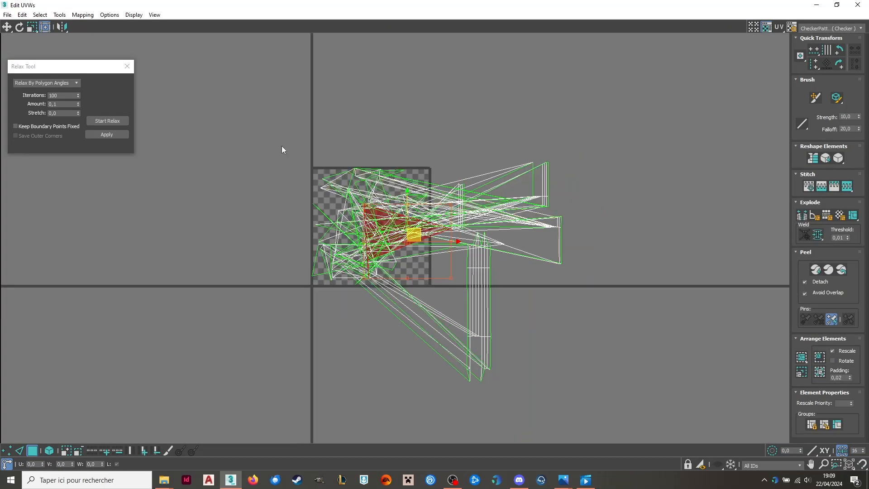
{"action": "left_click_drag", "start_coordinate": [584, 367], "coordinate": [624, 404]}
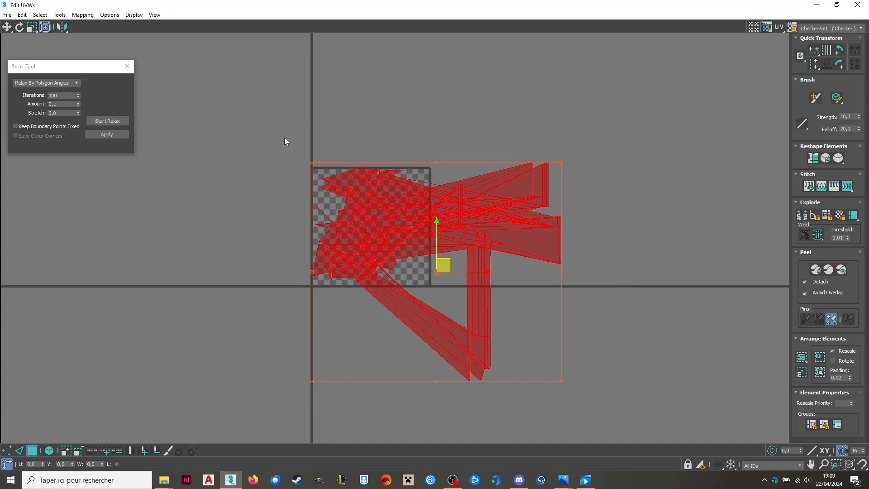
{"action": "left_click", "coordinate": [112, 121]}
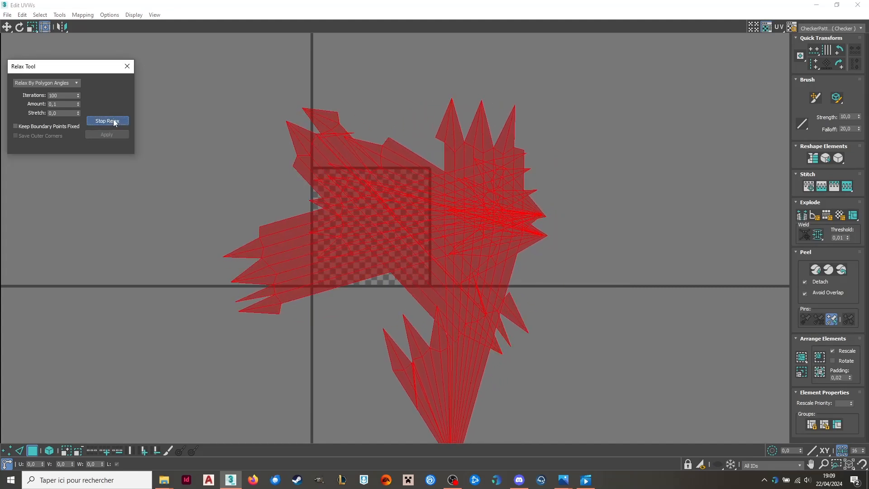
{"action": "left_click", "coordinate": [114, 121]}
Spread the overlapping beam islands apart around the UV tile, selecting and moving each as a whole element.
{"action": "left_click", "coordinate": [115, 363]}
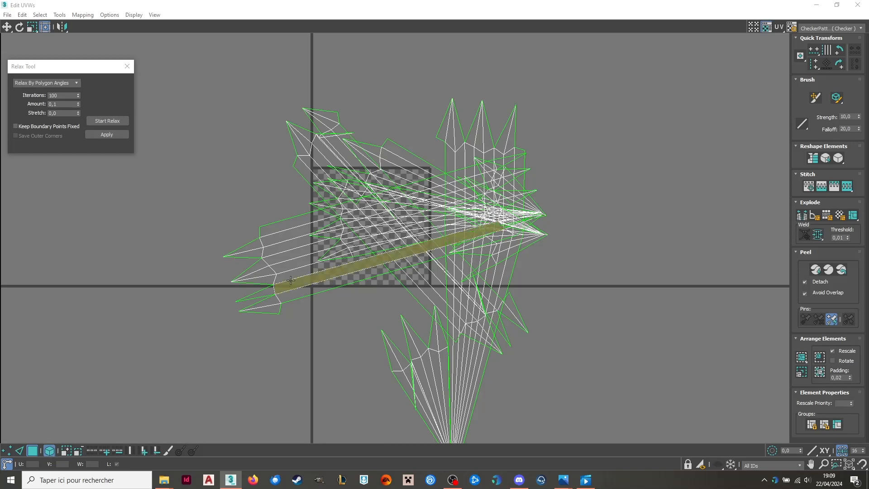
{"action": "left_click_drag", "start_coordinate": [290, 276], "coordinate": [53, 368]}
{"action": "middle_click_drag", "start_coordinate": [313, 255], "coordinate": [382, 255]}
{"action": "left_click_drag", "start_coordinate": [402, 203], "coordinate": [94, 160]}
{"action": "left_click_drag", "start_coordinate": [387, 179], "coordinate": [705, 174]}
{"action": "left_click_drag", "start_coordinate": [479, 182], "coordinate": [343, 61]}
{"action": "left_click_drag", "start_coordinate": [522, 196], "coordinate": [522, 136]}
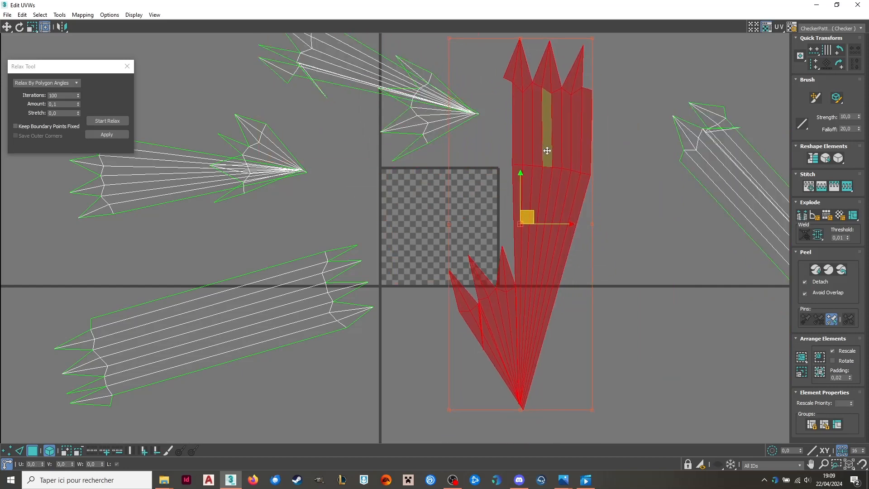
Turn the long beam island's folded lower faces away from its shaft, then relax them by polygon angles with 100 iterations.
{"action": "middle_click_drag", "start_coordinate": [590, 390], "coordinate": [565, 352]}
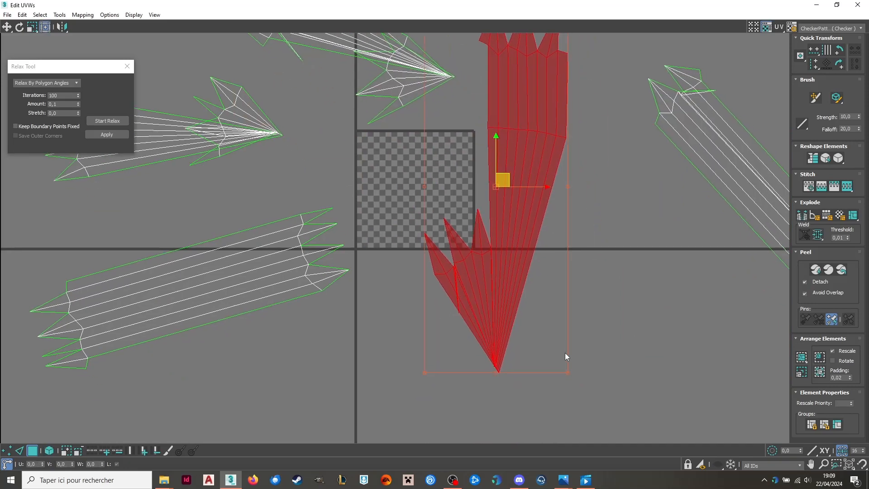
{"action": "left_click", "coordinate": [566, 352]}
{"action": "scroll", "coordinate": [430, 276], "scroll_direction": "up", "scroll_amount": 2}
{"action": "left_click_drag", "start_coordinate": [411, 198], "coordinate": [523, 339]}
{"action": "scroll", "coordinate": [471, 298], "scroll_direction": "down", "scroll_amount": 3}
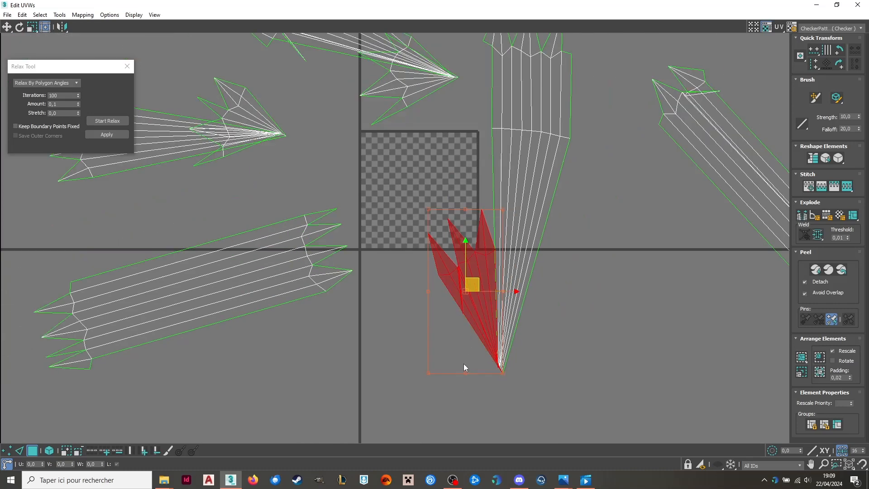
{"action": "left_click_drag", "start_coordinate": [465, 373], "coordinate": [525, 340]}
{"action": "left_click", "coordinate": [120, 121]}
{"action": "left_click", "coordinate": [120, 122]}
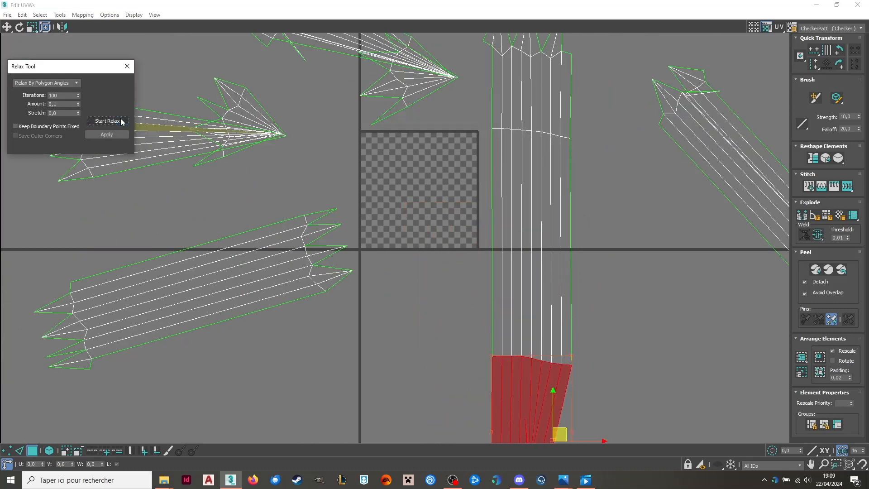
{"action": "scroll", "coordinate": [299, 137], "scroll_direction": "down", "scroll_amount": 3}
{"action": "scroll", "coordinate": [471, 359], "scroll_direction": "up", "scroll_amount": 4}
{"action": "left_click", "coordinate": [412, 391]}
{"action": "scroll", "coordinate": [412, 392], "scroll_direction": "down", "scroll_amount": 4}
Select the diagonal beam island and relax it by polygon angles with 100 iterations and amount 0,1.
{"action": "scroll", "coordinate": [603, 165], "scroll_direction": "up", "scroll_amount": 3}
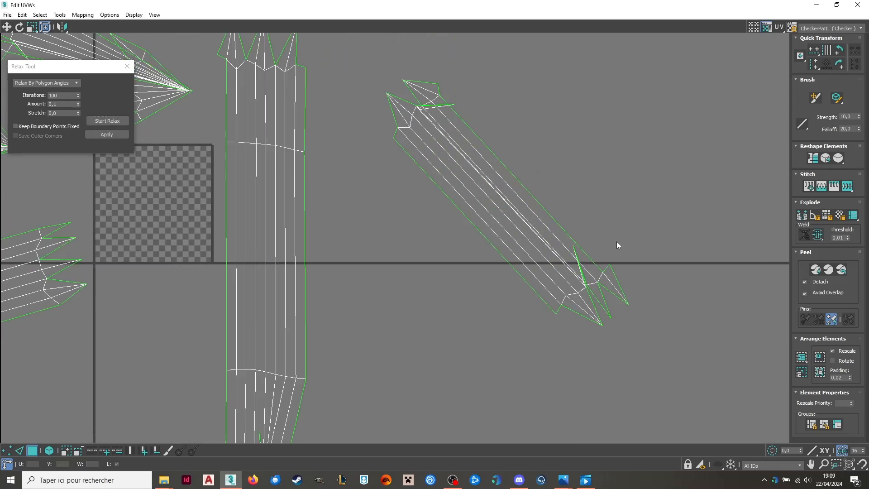
{"action": "left_click_drag", "start_coordinate": [431, 343], "coordinate": [378, 346]}
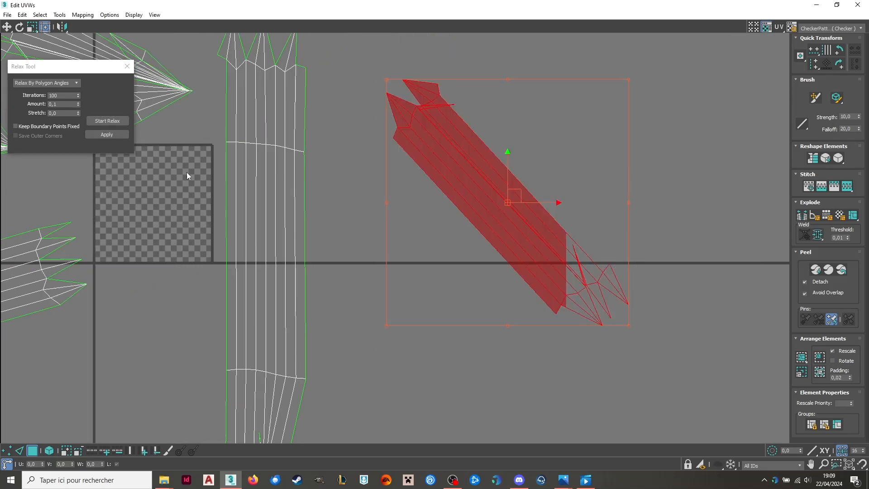
{"action": "left_click", "coordinate": [120, 121]}
{"action": "left_click", "coordinate": [119, 119]}
{"action": "left_click", "coordinate": [536, 210]}
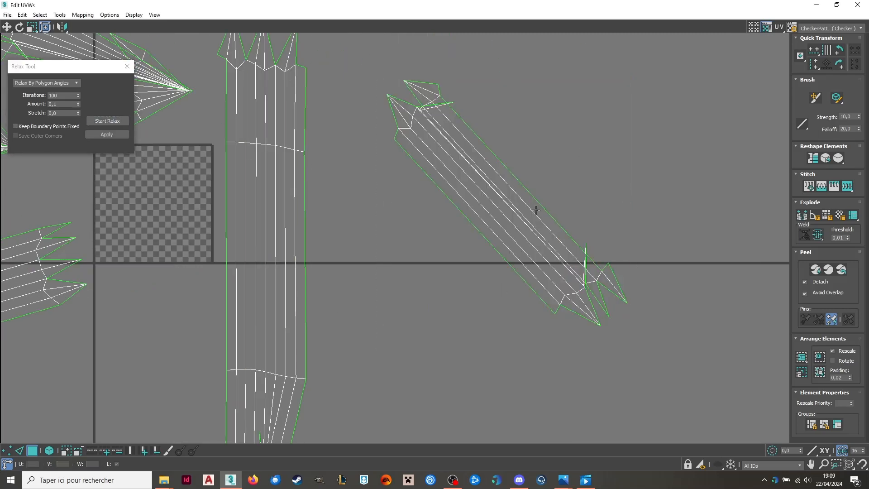
Switch to vertex editing and move the stray tip vertices of the diagonal island back beside its pointed ends.
{"action": "left_click", "coordinate": [7, 450]}
{"action": "scroll", "coordinate": [583, 209], "scroll_direction": "up", "scroll_amount": 2}
{"action": "left_click_drag", "start_coordinate": [571, 207], "coordinate": [639, 387]}
{"action": "scroll", "coordinate": [606, 369], "scroll_direction": "down", "scroll_amount": 3}
{"action": "scroll", "coordinate": [410, 125], "scroll_direction": "up", "scroll_amount": 3}
{"action": "left_click_drag", "start_coordinate": [552, 211], "coordinate": [388, 170]}
{"action": "scroll", "coordinate": [604, 236], "scroll_direction": "down", "scroll_amount": 3}
Move the stray tip vertex of the upper beam island back between the other tips of its outer end.
{"action": "middle_click_drag", "start_coordinate": [278, 165], "coordinate": [409, 216]}
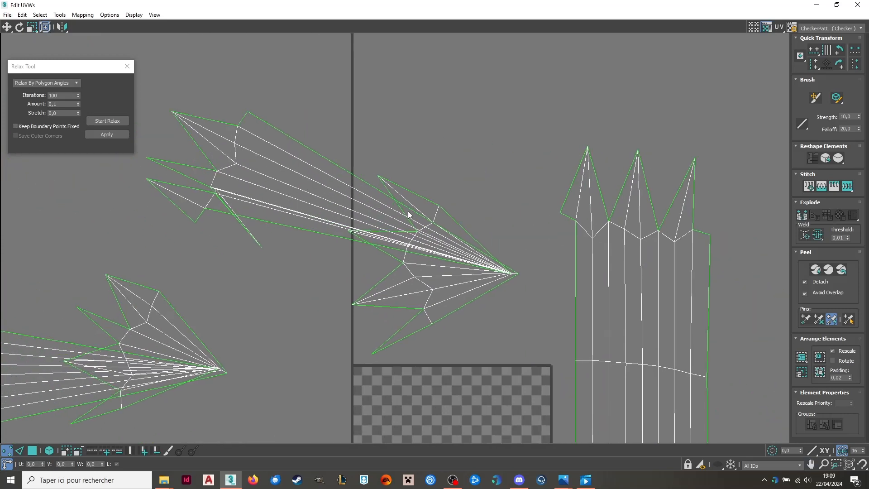
{"action": "left_click", "coordinate": [261, 247]}
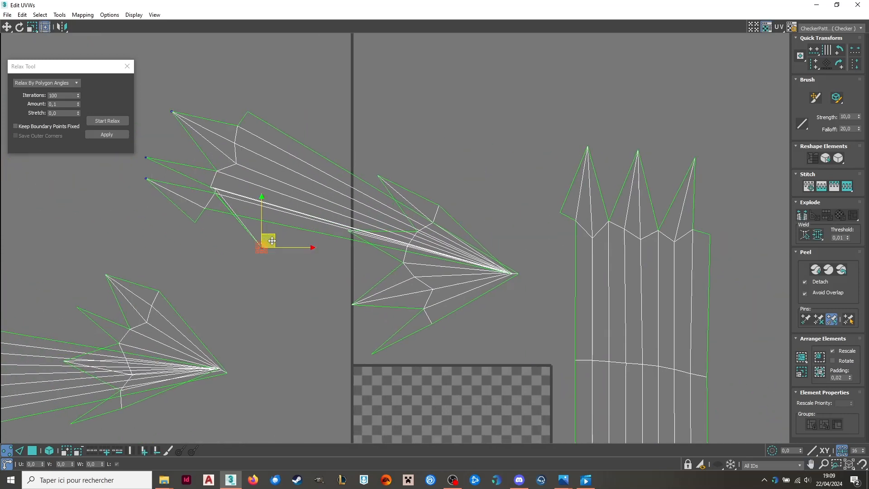
{"action": "left_click_drag", "start_coordinate": [268, 239], "coordinate": [159, 167]}
{"action": "scroll", "coordinate": [248, 244], "scroll_direction": "down", "scroll_amount": 3}
{"action": "scroll", "coordinate": [107, 296], "scroll_direction": "up", "scroll_amount": 3}
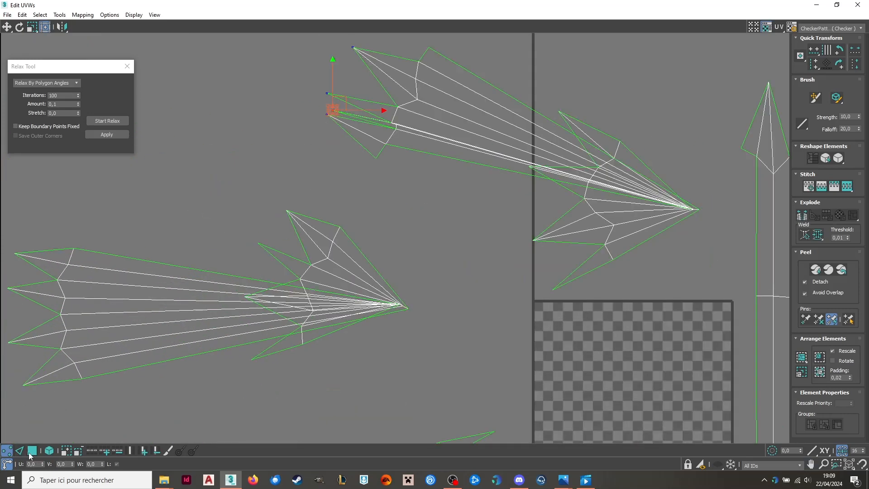
Rotate the folded-over end of the middle beam island about half a turn and move it outward past the pinch point.
{"action": "left_click_drag", "start_coordinate": [224, 160], "coordinate": [355, 392]}
{"action": "left_click_drag", "start_coordinate": [343, 284], "coordinate": [245, 304]}
{"action": "left_click_drag", "start_coordinate": [296, 279], "coordinate": [492, 289]}
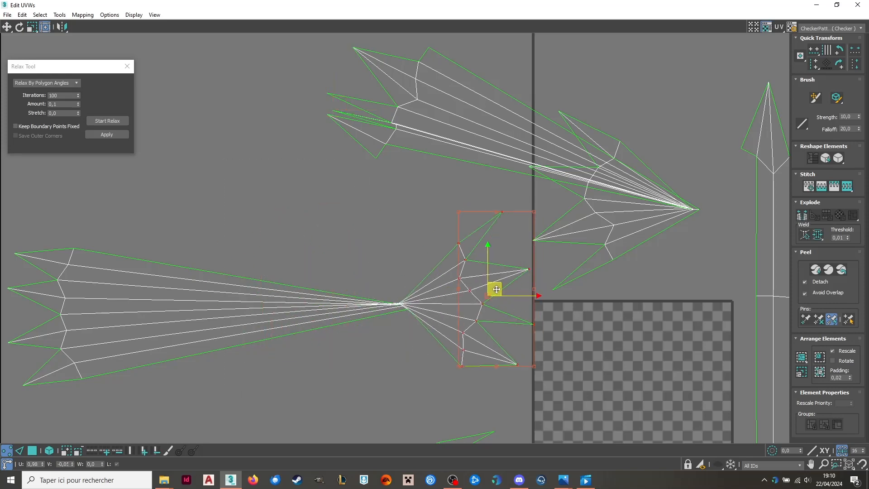
Select the folded-over end of the upper beam island, rotate it about half a turn and move it outward from the shaft.
{"action": "scroll", "coordinate": [408, 325], "scroll_direction": "down", "scroll_amount": 2}
{"action": "scroll", "coordinate": [479, 258], "scroll_direction": "up", "scroll_amount": 2}
{"action": "left_click_drag", "start_coordinate": [475, 160], "coordinate": [574, 362]}
{"action": "left_click_drag", "start_coordinate": [565, 266], "coordinate": [471, 260]}
{"action": "left_click_drag", "start_coordinate": [525, 259], "coordinate": [725, 262]}
Select every island again and relax all five by polygon angles with 100 iterations and amount 0,1.
{"action": "scroll", "coordinate": [355, 241], "scroll_direction": "down", "scroll_amount": 4}
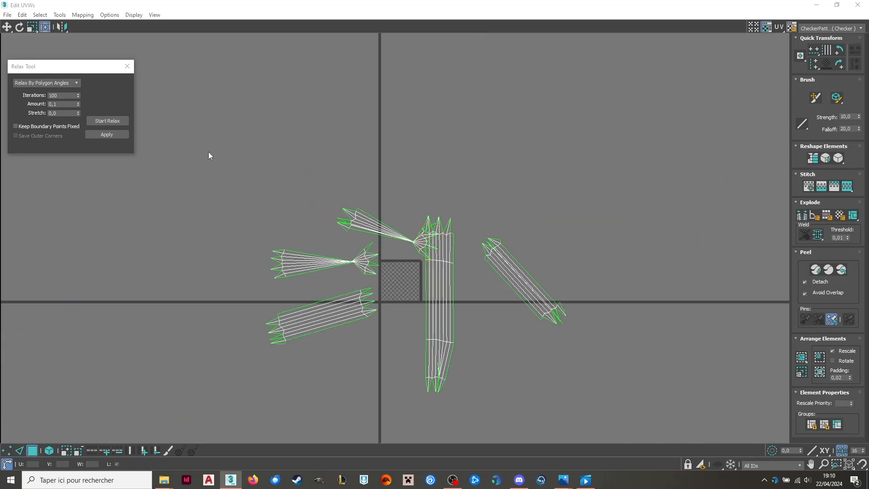
{"action": "key", "text": "ctrl+a"}
{"action": "left_click", "coordinate": [125, 121]}
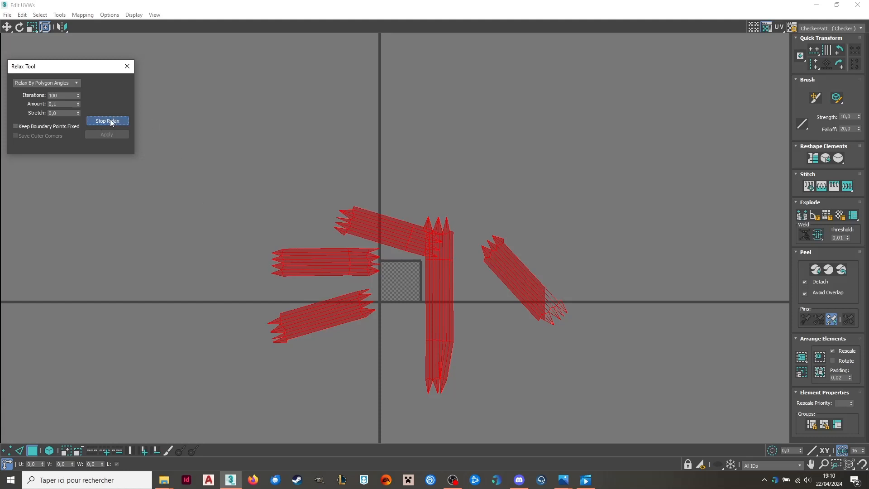
{"action": "left_click", "coordinate": [110, 120]}
{"action": "scroll", "coordinate": [453, 181], "scroll_direction": "up", "scroll_amount": 3}
{"action": "scroll", "coordinate": [416, 154], "scroll_direction": "down", "scroll_amount": 3}
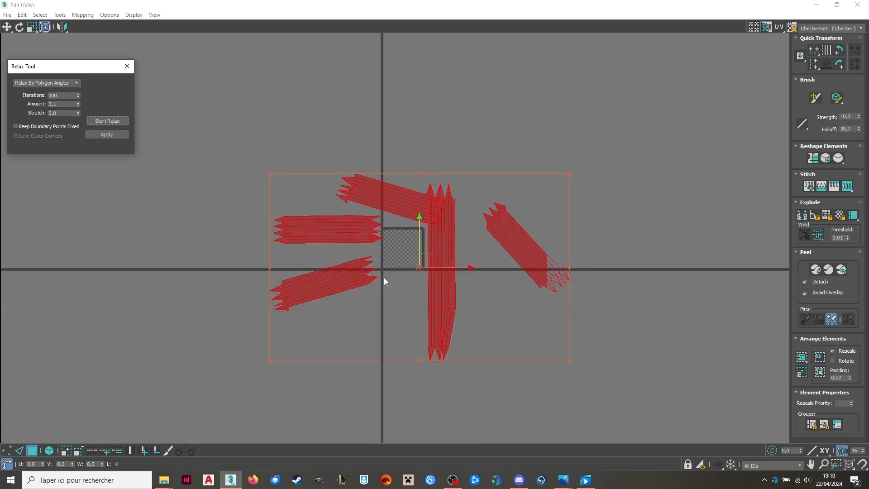
Pack all selected beam islands into the UV tile using Pack UVs with cluster rescaling.
{"action": "left_click_drag", "start_coordinate": [172, 112], "coordinate": [644, 373]}
{"action": "left_click", "coordinate": [59, 15]}
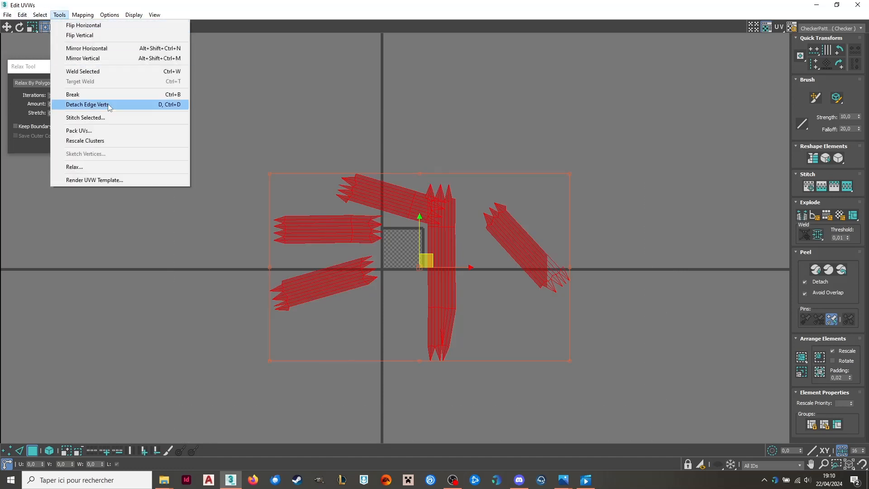
{"action": "left_click", "coordinate": [108, 131]}
{"action": "left_click", "coordinate": [76, 85]}
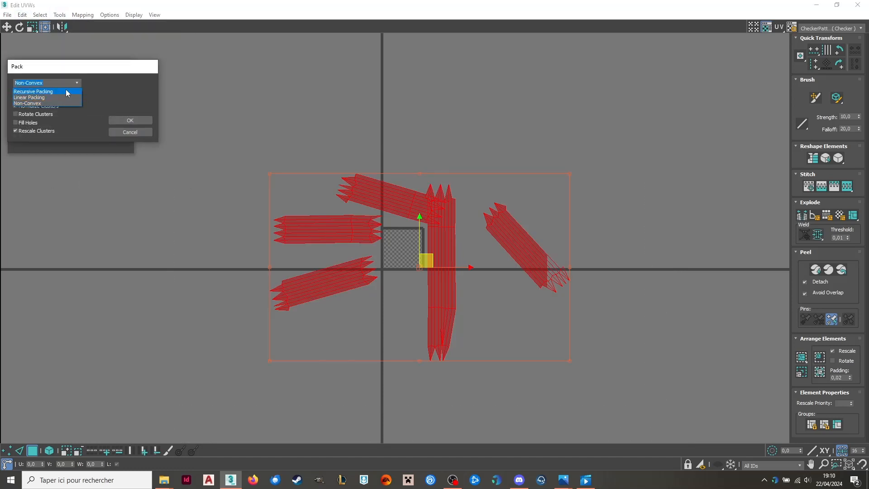
{"action": "left_click", "coordinate": [133, 119]}
{"action": "scroll", "coordinate": [407, 267], "scroll_direction": "up", "scroll_amount": 8}
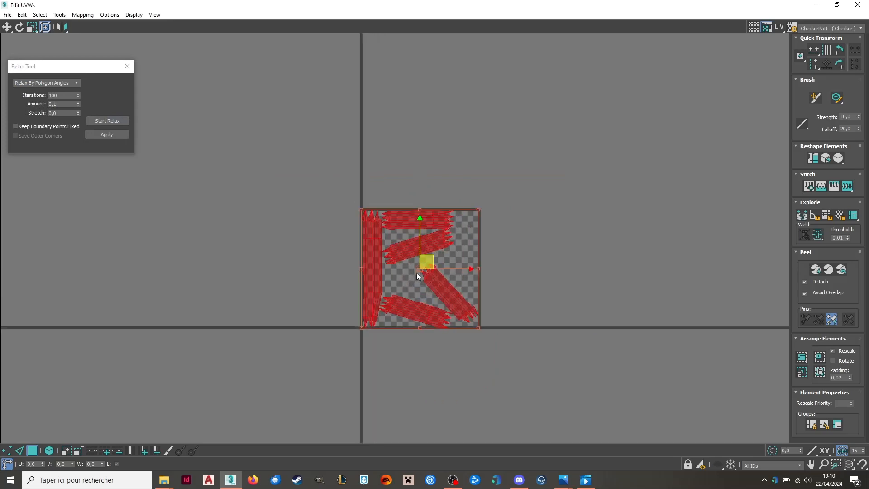
Select the tilted second island as an element, rotate it horizontal and place it below the uppermost horizontal island.
{"action": "left_click", "coordinate": [48, 451]}
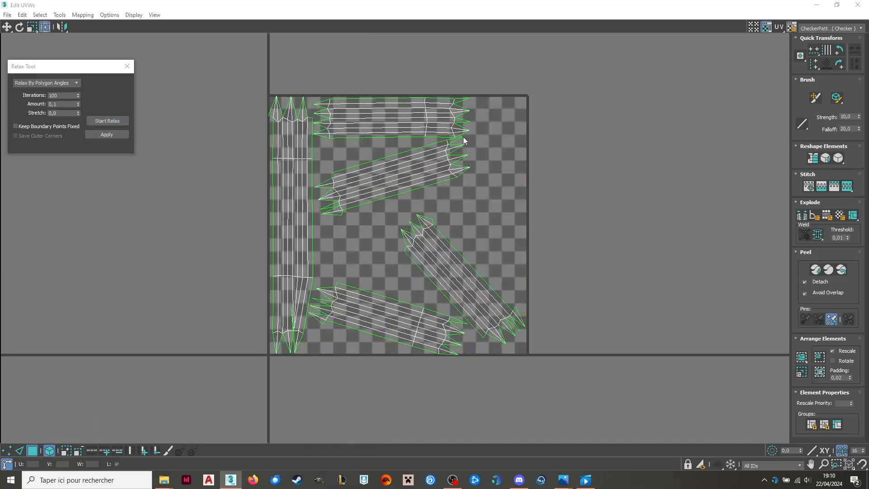
{"action": "scroll", "coordinate": [463, 137], "scroll_direction": "up", "scroll_amount": 3}
{"action": "left_click", "coordinate": [485, 192]}
{"action": "left_click_drag", "start_coordinate": [485, 192], "coordinate": [489, 239]}
Rotate the diagonal island about 47 degrees to lie horizontal and place it directly below the second horizontal island.
{"action": "left_click", "coordinate": [439, 303]}
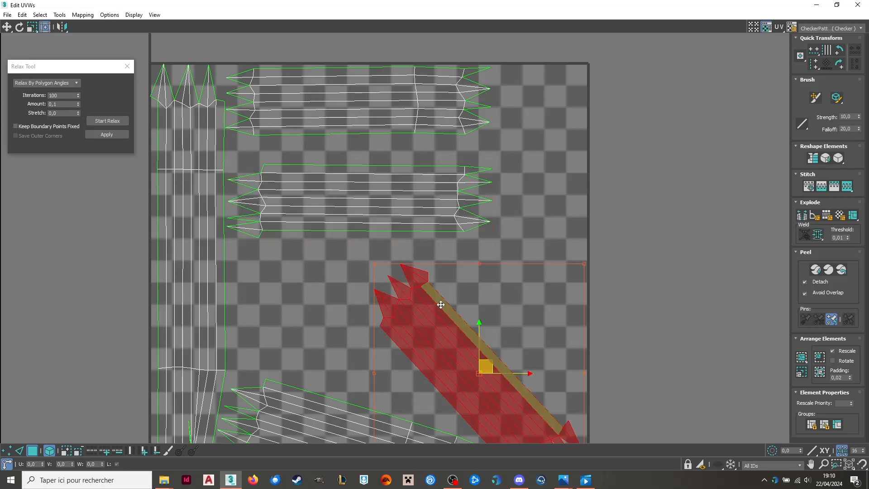
{"action": "middle_click_drag", "start_coordinate": [564, 381], "coordinate": [564, 307]}
{"action": "left_click_drag", "start_coordinate": [582, 303], "coordinate": [585, 179]}
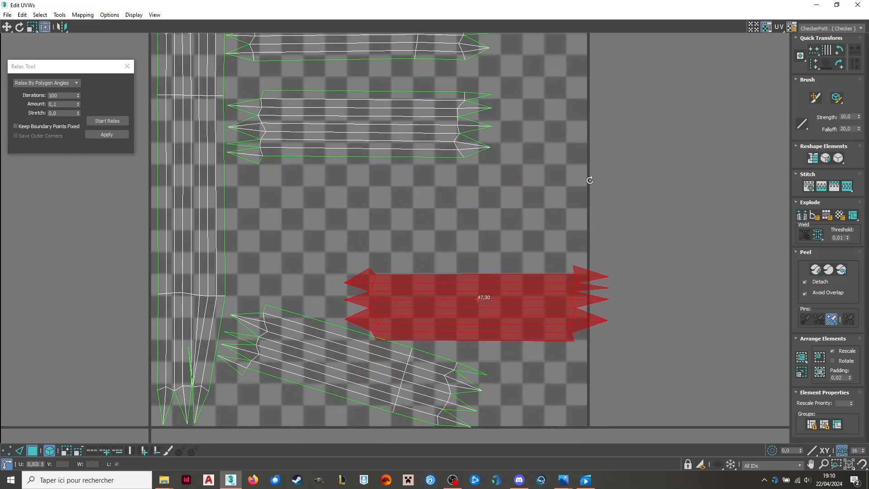
{"action": "left_click_drag", "start_coordinate": [484, 294], "coordinate": [369, 200]}
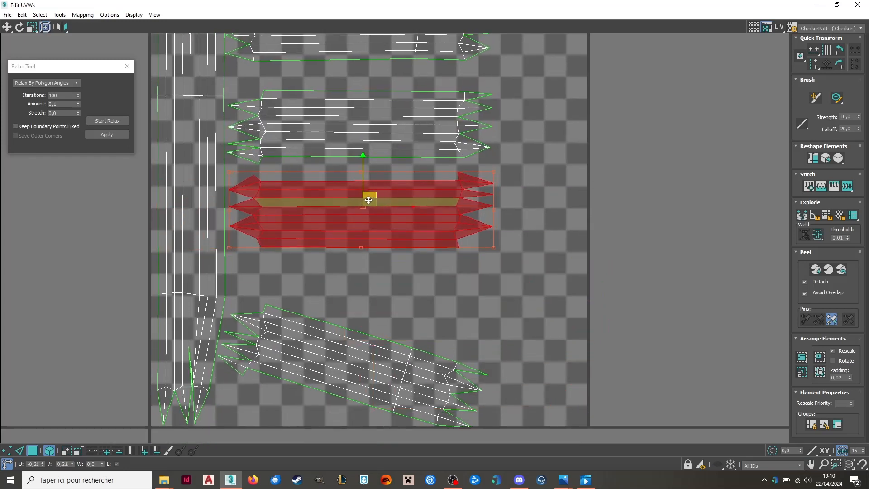
Rotate the last tilted island horizontal and place it below the other three horizontal islands.
{"action": "left_click", "coordinate": [376, 370]}
{"action": "left_click_drag", "start_coordinate": [376, 371], "coordinate": [407, 309]}
{"action": "left_click_drag", "start_coordinate": [520, 304], "coordinate": [529, 261]}
{"action": "scroll", "coordinate": [298, 243], "scroll_direction": "down", "scroll_amount": 3}
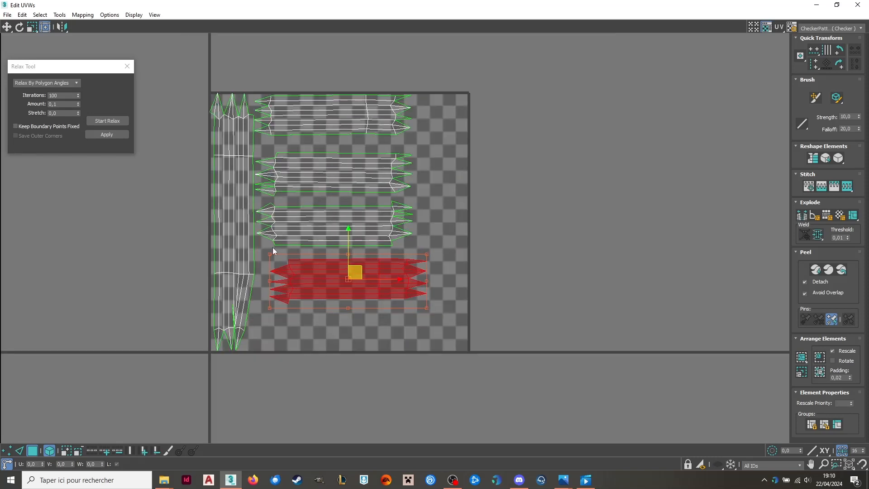
Move the stray vertex inside the vertical long beam island down between the pointed tips of its lower end.
{"action": "scroll", "coordinate": [222, 316], "scroll_direction": "up", "scroll_amount": 6}
{"action": "key", "text": "1"}
{"action": "scroll", "coordinate": [251, 270], "scroll_direction": "up", "scroll_amount": 2}
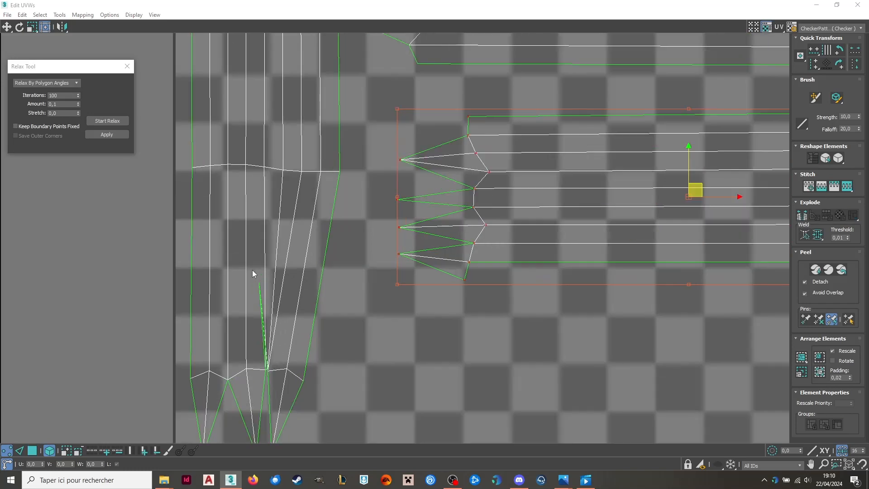
{"action": "left_click", "coordinate": [47, 454]}
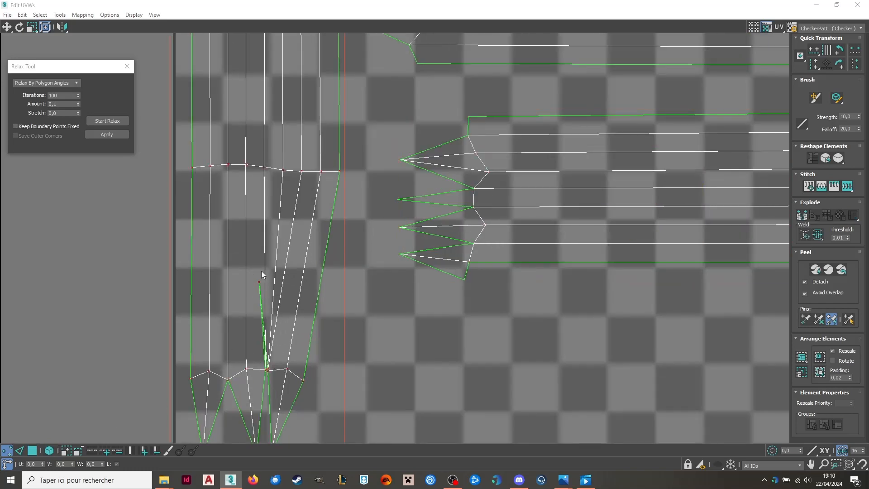
{"action": "middle_click_drag", "start_coordinate": [274, 288], "coordinate": [273, 238]}
{"action": "left_click", "coordinate": [257, 232]}
{"action": "left_click_drag", "start_coordinate": [266, 224], "coordinate": [272, 395]}
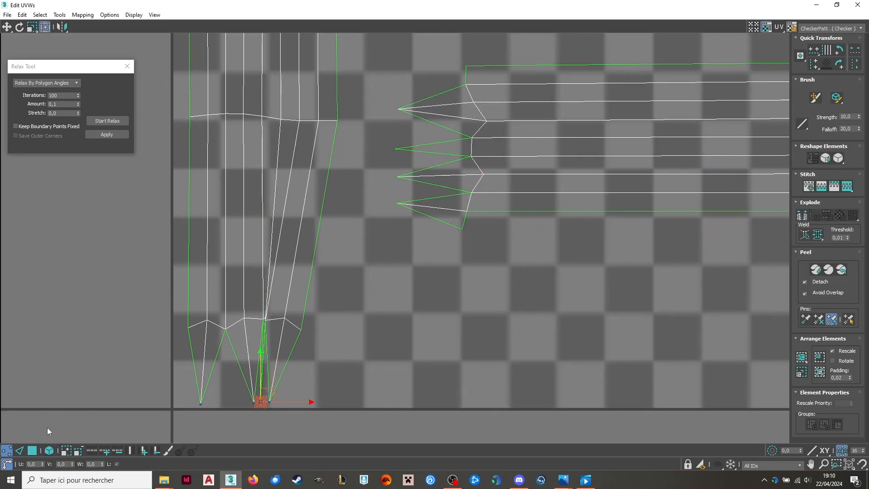
Select all faces of the vertical long beam island and relax it by polygon angles with 100 iterations and amount 0,1.
{"action": "left_click", "coordinate": [32, 451]}
{"action": "scroll", "coordinate": [312, 351], "scroll_direction": "down", "scroll_amount": 4}
{"action": "left_click", "coordinate": [325, 373]}
{"action": "scroll", "coordinate": [289, 306], "scroll_direction": "down", "scroll_amount": 2}
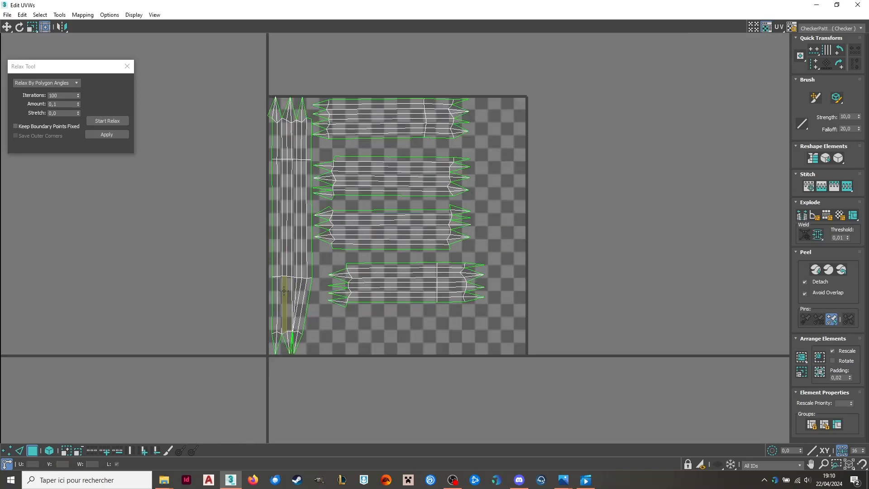
{"action": "left_click_drag", "start_coordinate": [245, 83], "coordinate": [310, 361]}
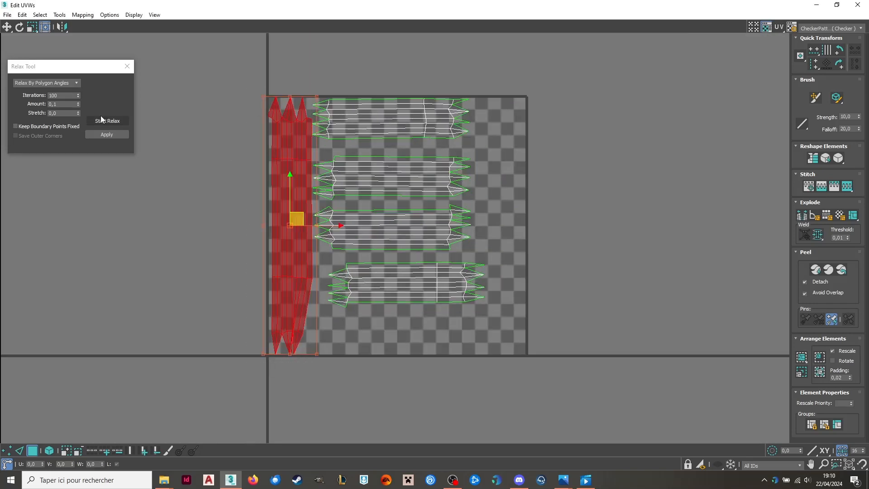
{"action": "left_click", "coordinate": [107, 120]}
{"action": "scroll", "coordinate": [370, 166], "scroll_direction": "down", "scroll_amount": 2}
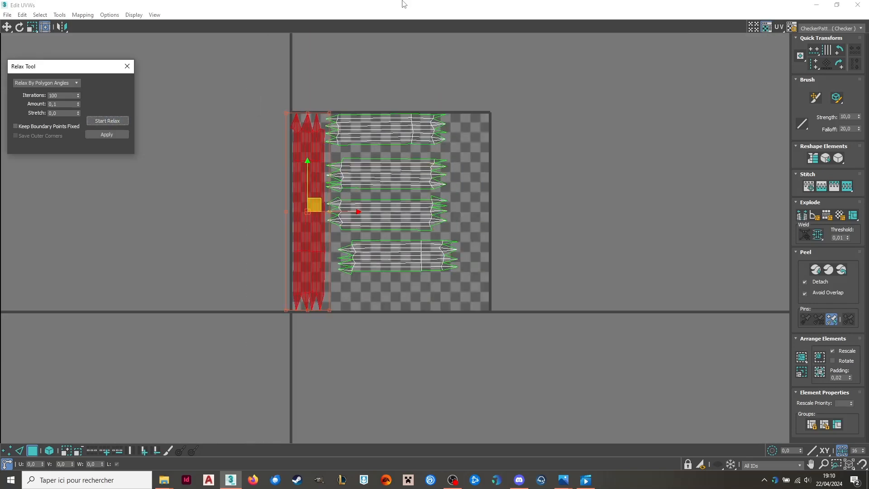
Shrink the UV editor back to a floating window and place it beside the barricade model.
{"action": "left_click_drag", "start_coordinate": [403, 4], "coordinate": [473, 44]}
{"action": "scroll", "coordinate": [406, 226], "scroll_direction": "down", "scroll_amount": 2}
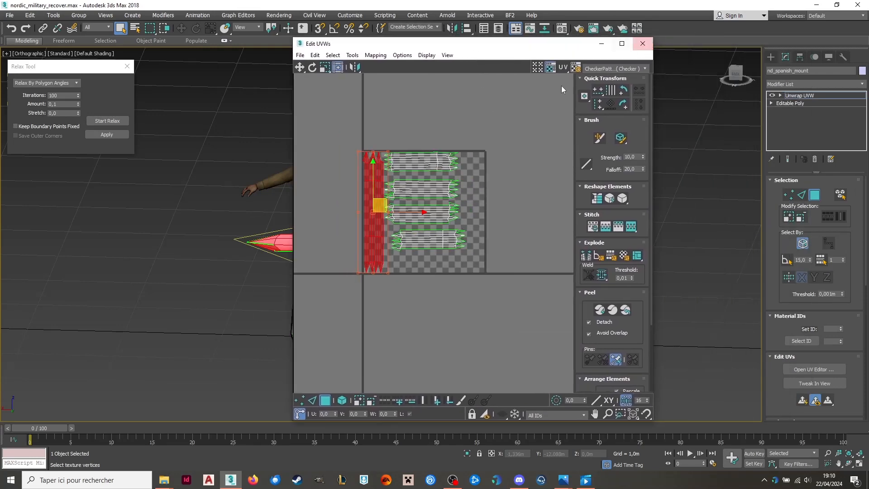
{"action": "left_click_drag", "start_coordinate": [562, 44], "coordinate": [737, 48]}
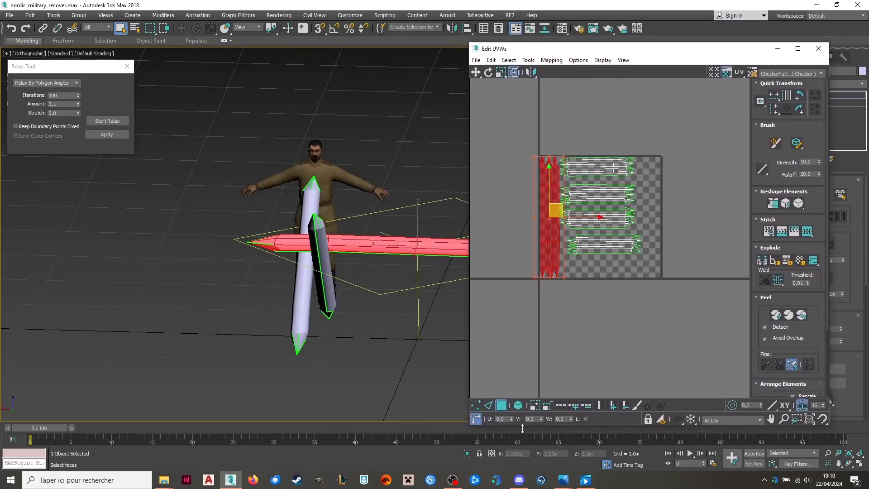
Select the vertical long beam island as a whole element and rotate it 90° so it lies horizontally.
{"action": "left_click", "coordinate": [518, 405]}
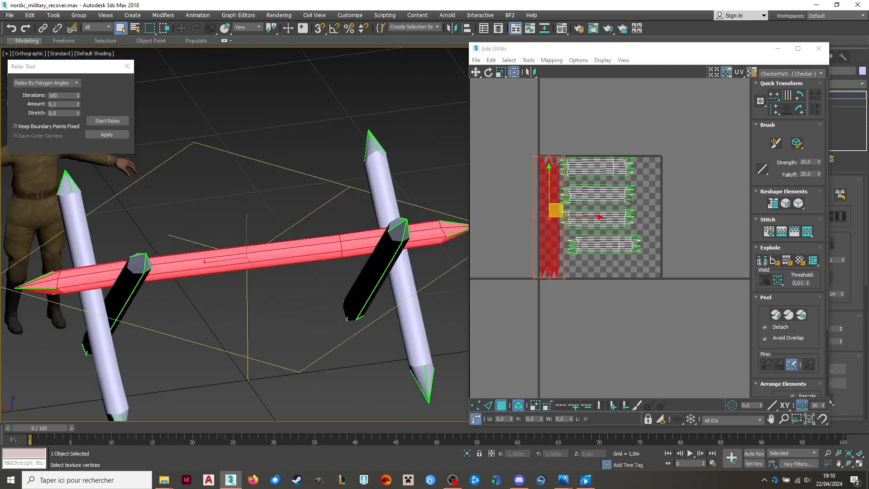
{"action": "left_click", "coordinate": [634, 201]}
{"action": "left_click", "coordinate": [555, 252]}
{"action": "left_click_drag", "start_coordinate": [549, 277], "coordinate": [645, 212], "text": "ctrl"}
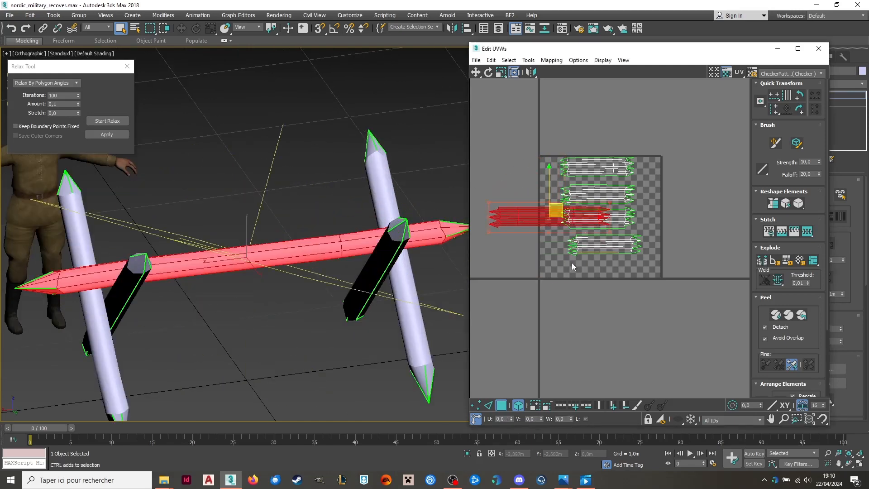
{"action": "left_click", "coordinate": [517, 406]}
{"action": "left_click_drag", "start_coordinate": [507, 160], "coordinate": [511, 230]}
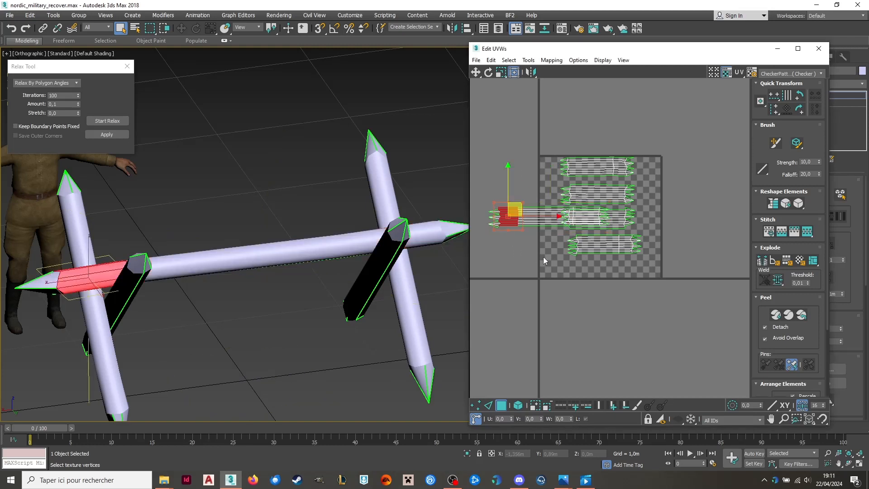
{"action": "middle_click_drag", "start_coordinate": [543, 256], "coordinate": [523, 278]}
{"action": "left_click", "coordinate": [541, 319]}
{"action": "left_click", "coordinate": [518, 406]}
Rotate the two upper short beam islands 90° to vertical and place them side by side at the UV tile's upper-left corner.
{"action": "left_click", "coordinate": [576, 190]}
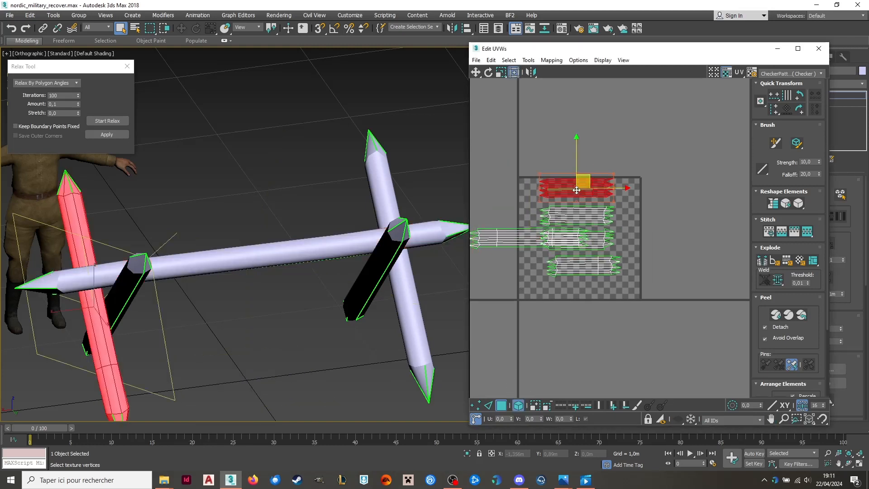
{"action": "left_click_drag", "start_coordinate": [576, 190], "coordinate": [500, 172], "text": "ctrl"}
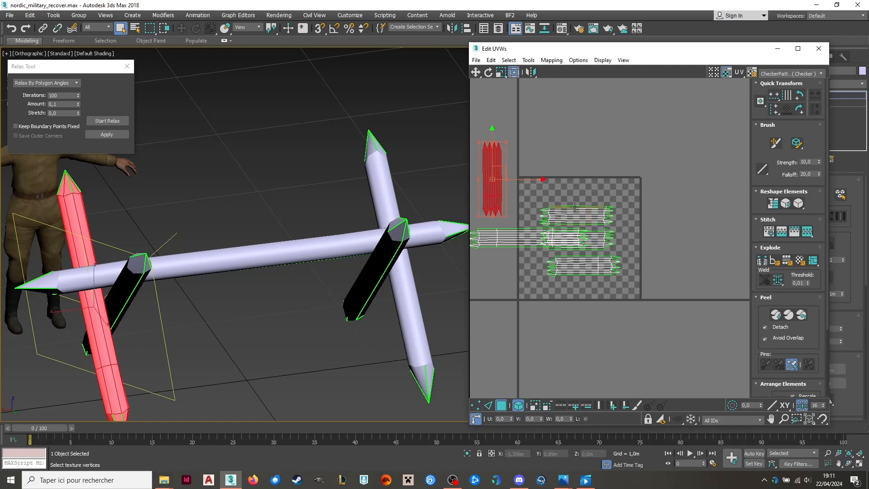
{"action": "left_click", "coordinate": [575, 207]}
{"action": "left_click_drag", "start_coordinate": [575, 208], "coordinate": [575, 126]}
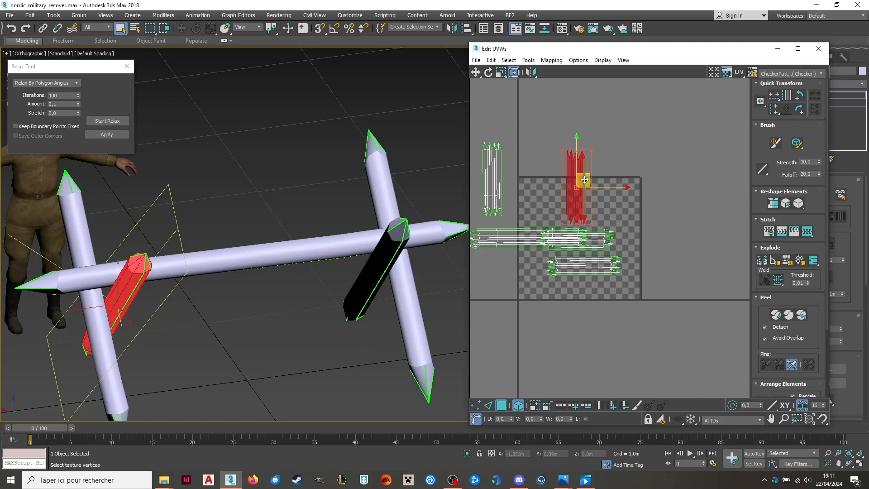
{"action": "left_click_drag", "start_coordinate": [584, 180], "coordinate": [530, 171]}
Rotate the remaining two short beam islands 90° to vertical and place them beside each other across the tile's upper edge.
{"action": "left_click", "coordinate": [601, 246]}
{"action": "left_click_drag", "start_coordinate": [601, 245], "coordinate": [659, 168]}
{"action": "scroll", "coordinate": [614, 216], "scroll_direction": "up", "scroll_amount": 2}
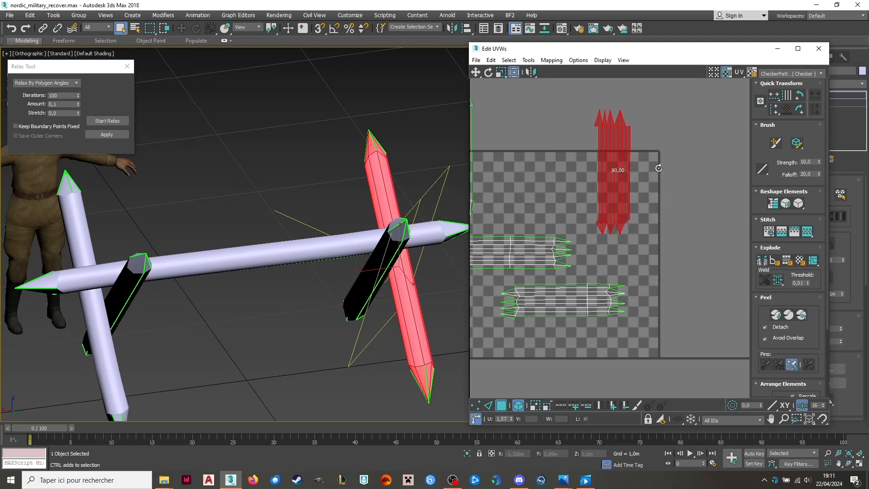
{"action": "left_click", "coordinate": [597, 293]}
{"action": "left_click_drag", "start_coordinate": [628, 299], "coordinate": [559, 231]}
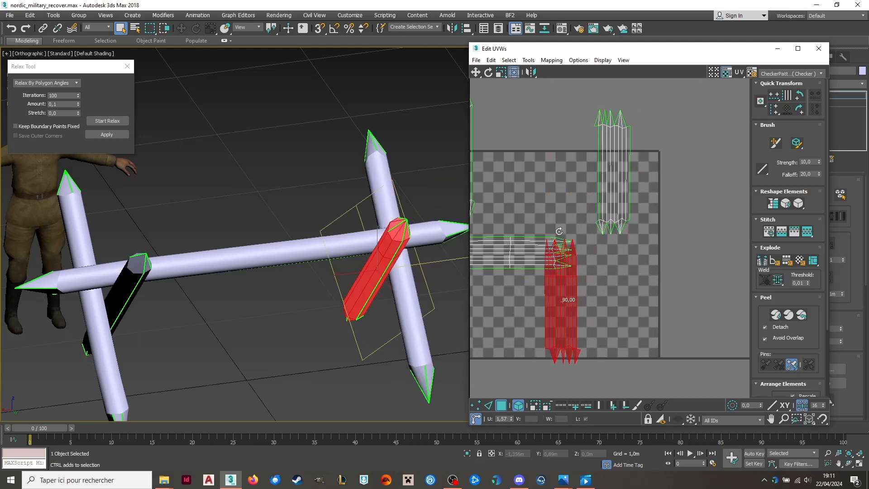
{"action": "left_click_drag", "start_coordinate": [571, 296], "coordinate": [567, 161]}
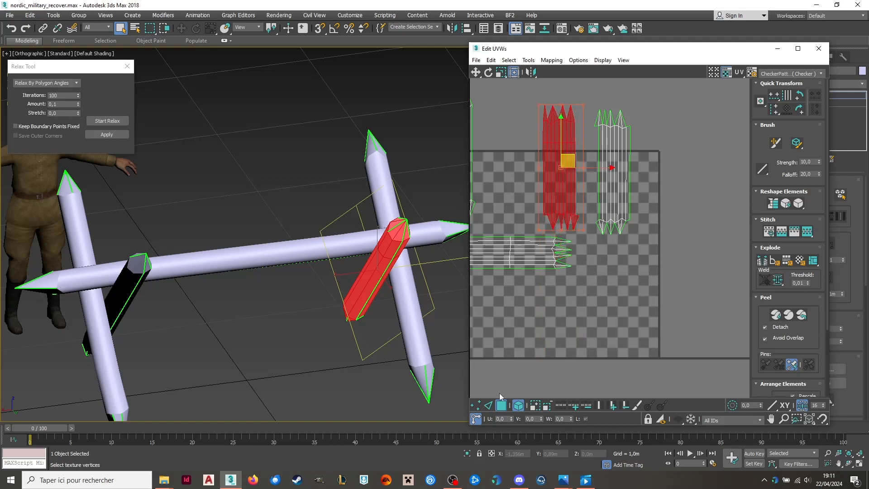
Select all faces of the rightmost short beam island and rotate it 180° in two 90° turns.
{"action": "left_click", "coordinate": [518, 405]}
{"action": "left_click", "coordinate": [632, 240]}
{"action": "left_click_drag", "start_coordinate": [640, 95], "coordinate": [589, 134]}
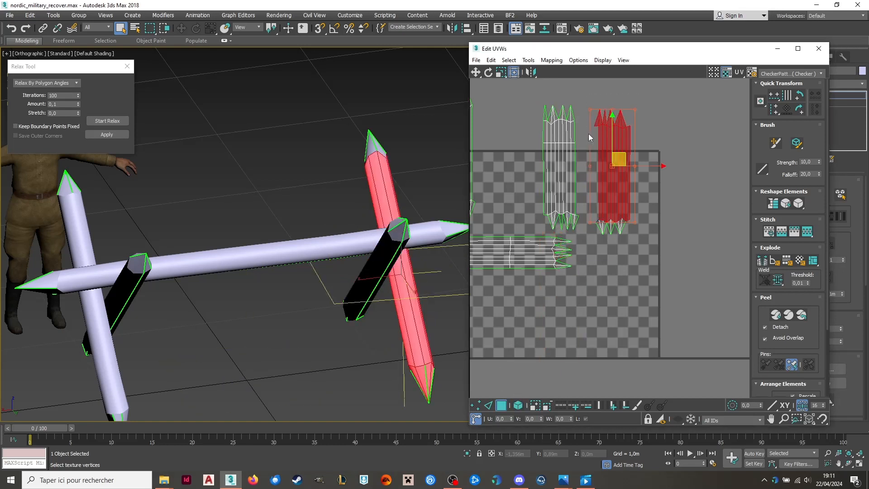
{"action": "left_click_drag", "start_coordinate": [637, 246], "coordinate": [590, 96]}
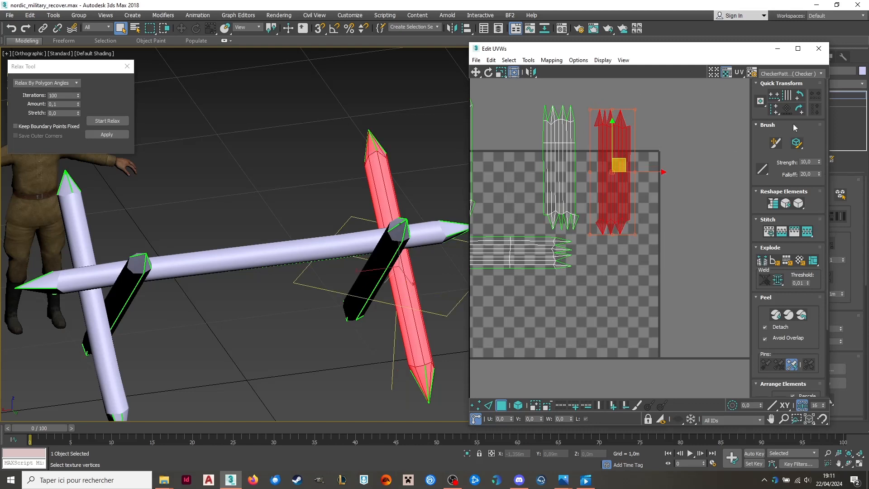
{"action": "left_click", "coordinate": [796, 110]}
{"action": "left_click", "coordinate": [795, 110]}
Move the horizontal long beam island across so it spans the tile's width below the short islands.
{"action": "scroll", "coordinate": [559, 312], "scroll_direction": "down", "scroll_amount": 2}
{"action": "scroll", "coordinate": [583, 241], "scroll_direction": "up", "scroll_amount": 2}
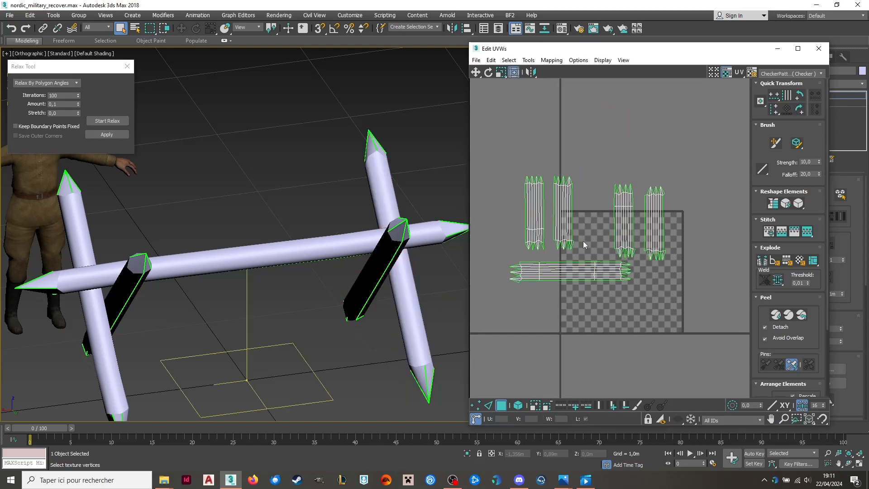
{"action": "left_click_drag", "start_coordinate": [577, 153], "coordinate": [523, 253]}
{"action": "left_click_drag", "start_coordinate": [705, 170], "coordinate": [602, 250]}
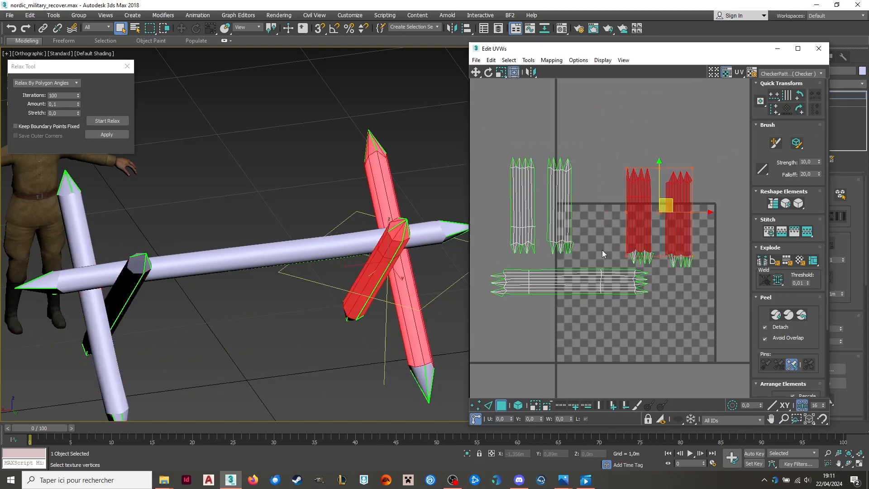
{"action": "left_click_drag", "start_coordinate": [567, 294], "coordinate": [628, 313]}
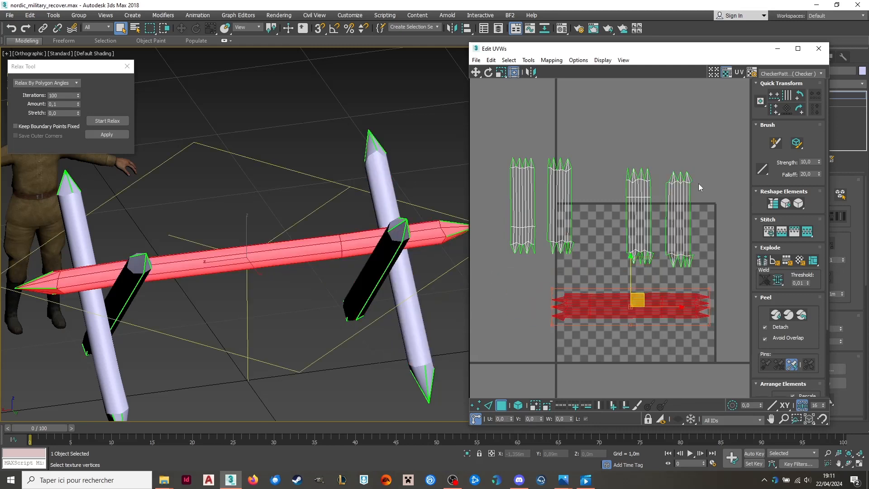
Select all four vertical short beam islands and move them together down and right into the tile.
{"action": "left_click_drag", "start_coordinate": [700, 157], "coordinate": [481, 174]}
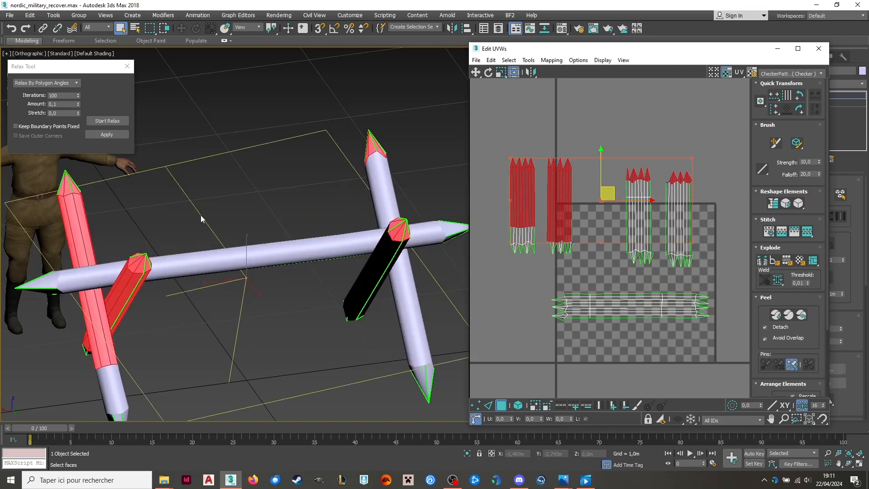
{"action": "left_click", "coordinate": [696, 280]}
{"action": "middle_click_drag", "start_coordinate": [701, 177], "coordinate": [688, 175]}
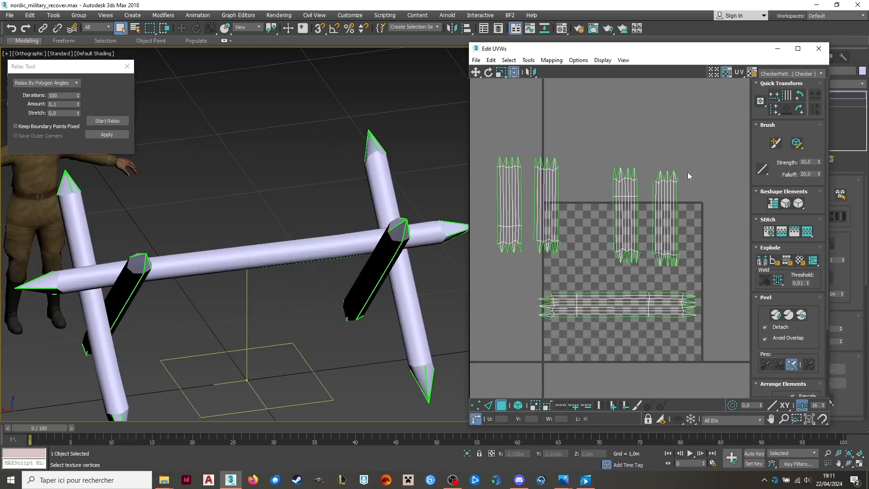
{"action": "left_click_drag", "start_coordinate": [486, 256], "coordinate": [693, 142]}
{"action": "left_click_drag", "start_coordinate": [596, 205], "coordinate": [646, 252]}
{"action": "left_click", "coordinate": [547, 390]}
{"action": "left_click", "coordinate": [518, 405]}
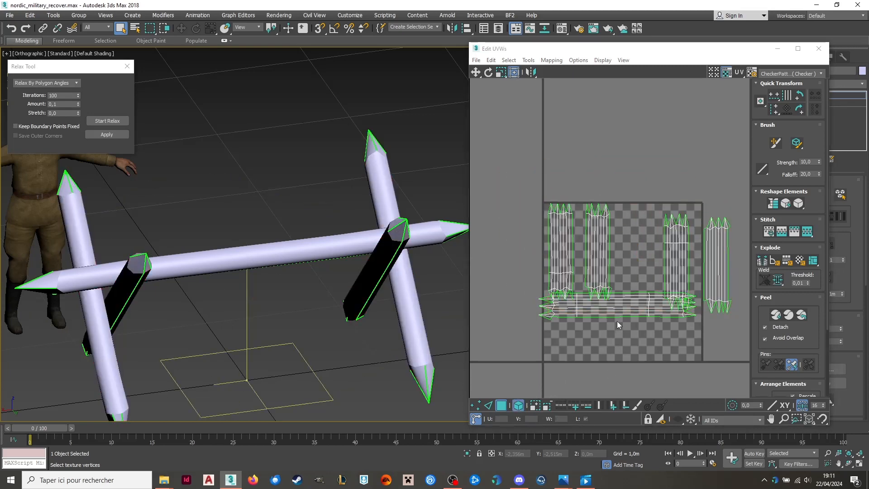
Place the long beam island along the tile's bottom, fit the two right-hand short islands inside the tile, and close the UV editor.
{"action": "left_click_drag", "start_coordinate": [617, 306], "coordinate": [624, 339]}
{"action": "left_click_drag", "start_coordinate": [733, 292], "coordinate": [644, 249]}
{"action": "left_click", "coordinate": [664, 256]}
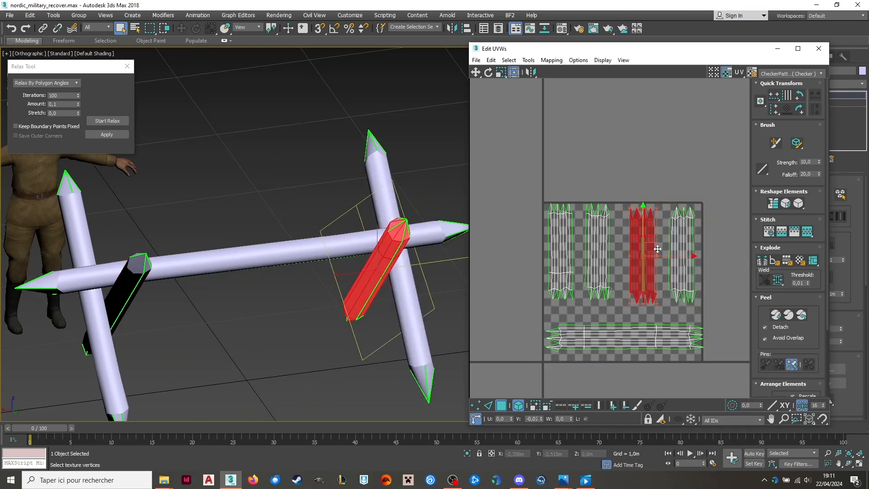
{"action": "left_click", "coordinate": [665, 165]}
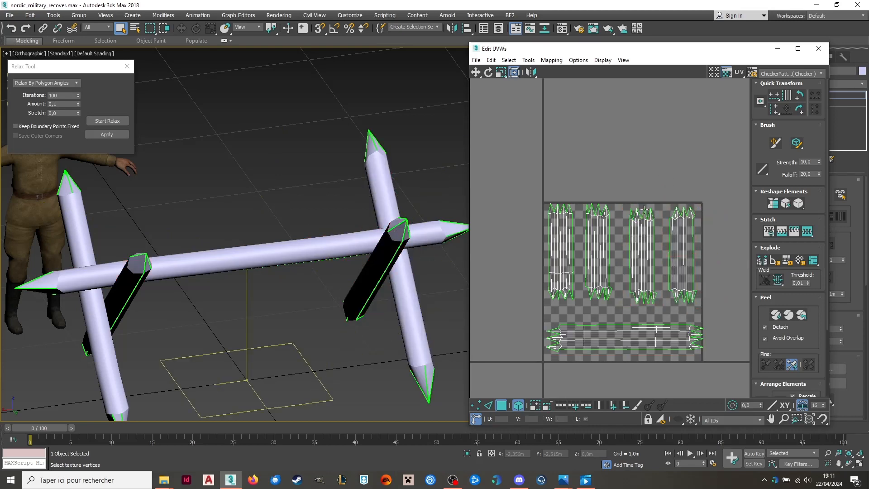
{"action": "left_click", "coordinate": [642, 346]}
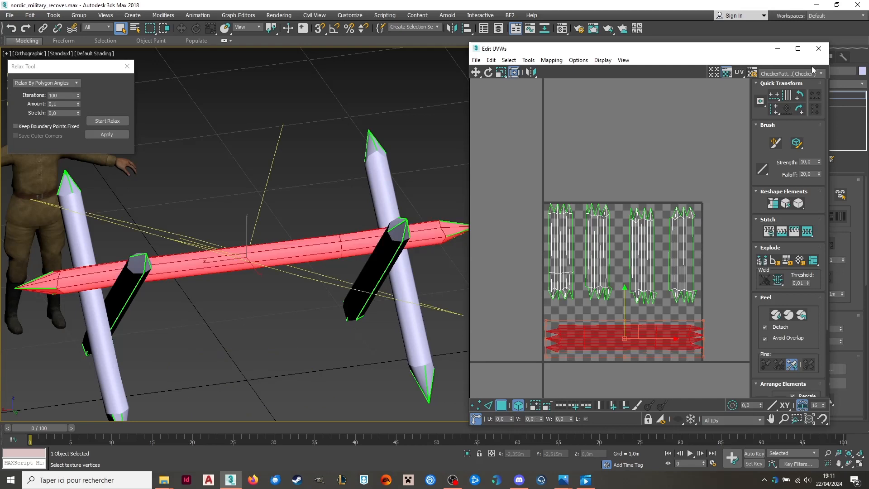
{"action": "left_click", "coordinate": [818, 48]}
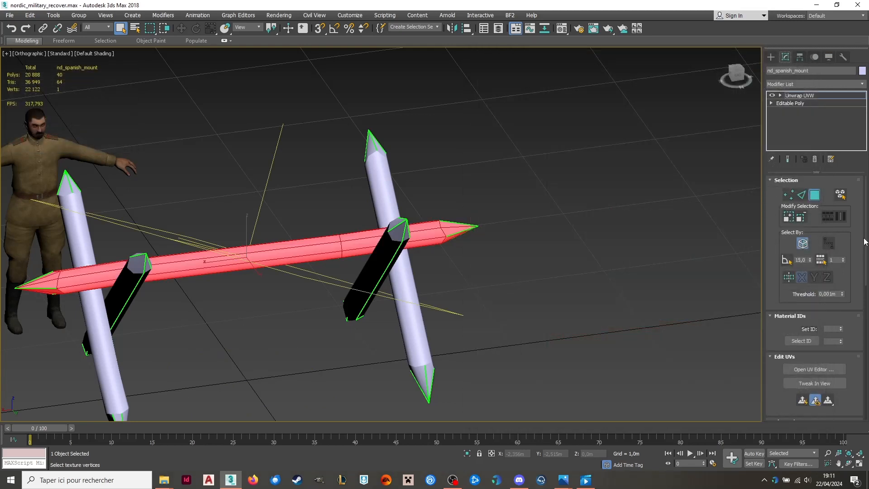
Examine the Base, Detail, Dirt and NDetail texture paths and channel numbers of the Woodlogs material.
{"action": "scroll", "coordinate": [866, 254], "scroll_direction": "down", "scroll_amount": 2}
{"action": "scroll", "coordinate": [866, 255], "scroll_direction": "down", "scroll_amount": 5}
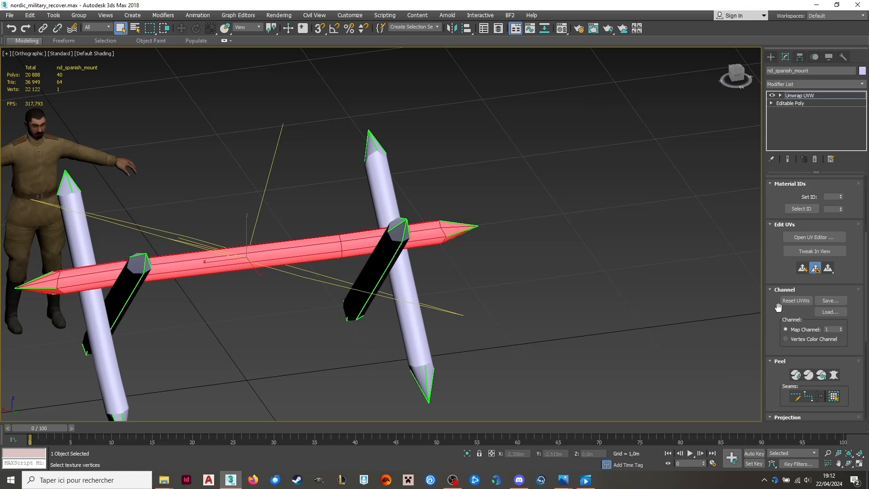
{"action": "left_click", "coordinate": [562, 29]}
{"action": "left_click_drag", "start_coordinate": [56, 73], "coordinate": [628, 80]}
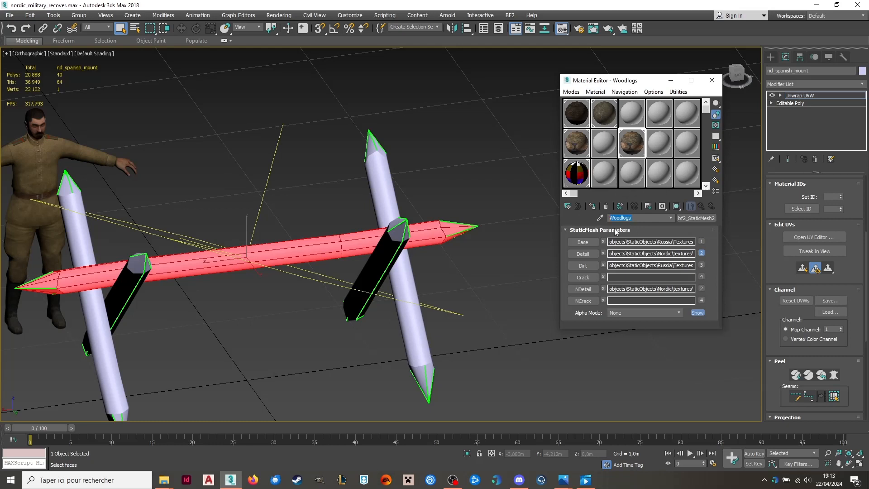
{"action": "double_click", "coordinate": [634, 242]}
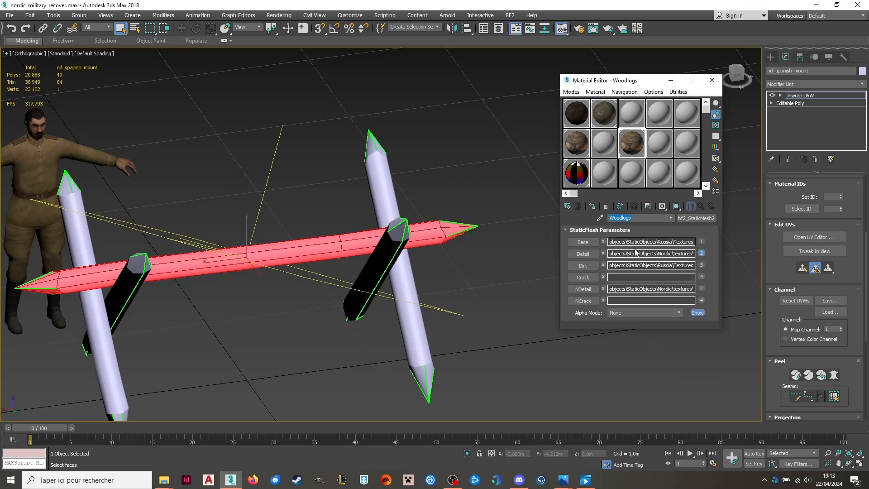
{"action": "left_click", "coordinate": [680, 243]}
{"action": "left_click", "coordinate": [580, 242]}
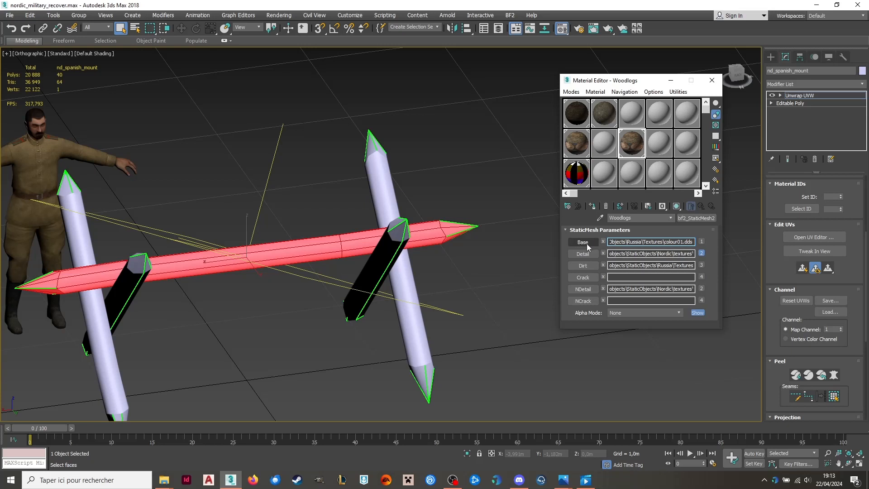
{"action": "left_click_drag", "start_coordinate": [670, 253], "coordinate": [705, 254]}
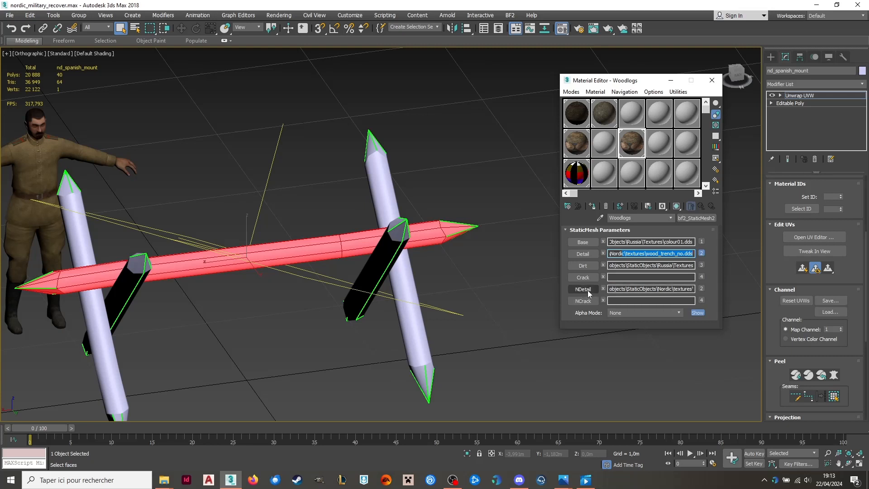
{"action": "left_click_drag", "start_coordinate": [662, 288], "coordinate": [710, 292]}
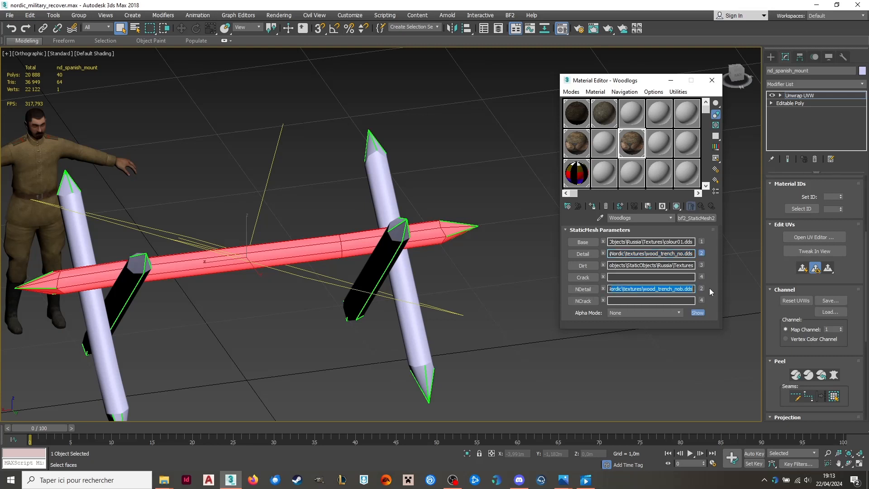
{"action": "left_click_drag", "start_coordinate": [677, 265], "coordinate": [713, 270]}
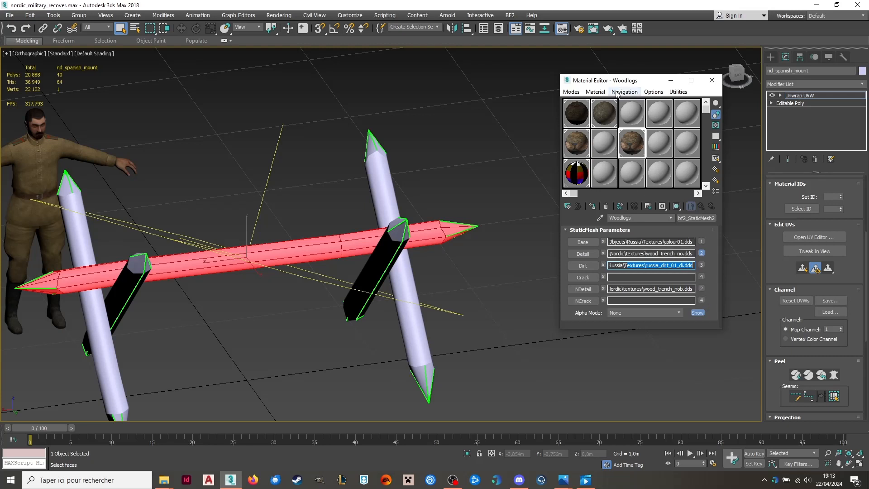
{"action": "left_click_drag", "start_coordinate": [632, 83], "coordinate": [486, 80]}
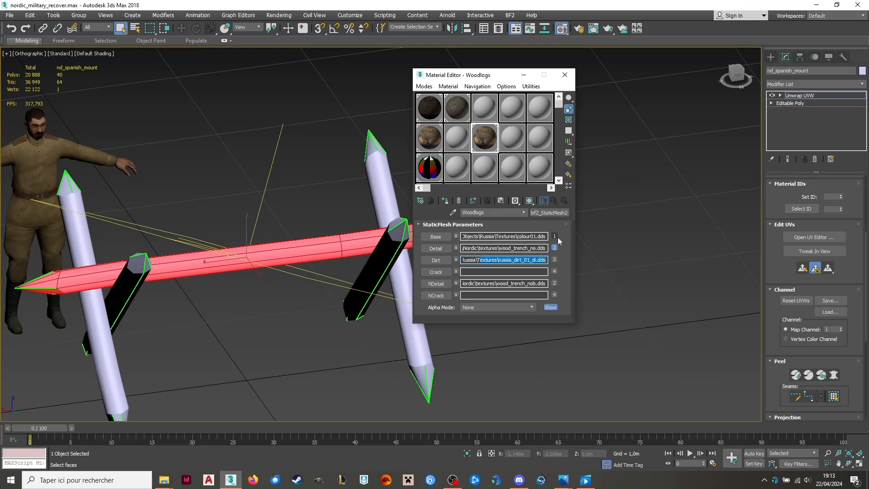
{"action": "left_click", "coordinate": [565, 75]}
Collapse the barricade's entire modifier stack and add a fresh Unwrap UVW modifier.
{"action": "right_click", "coordinate": [810, 100]}
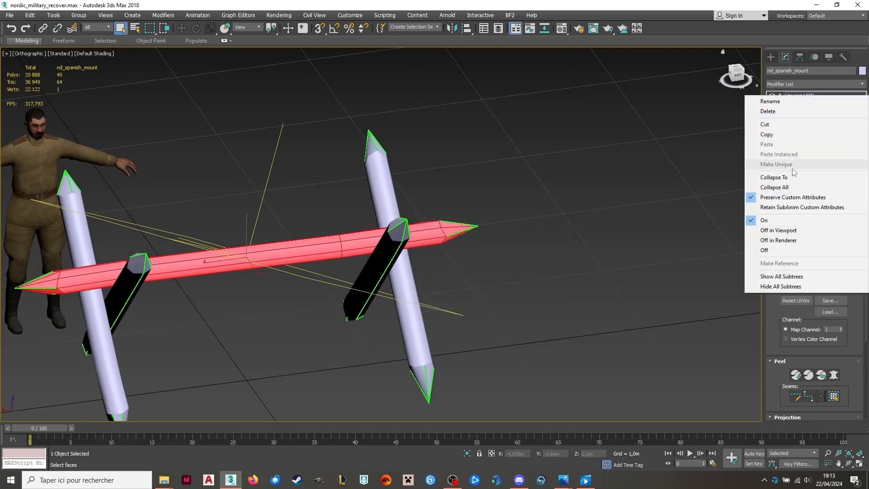
{"action": "left_click", "coordinate": [791, 186]}
{"action": "left_click", "coordinate": [808, 83]}
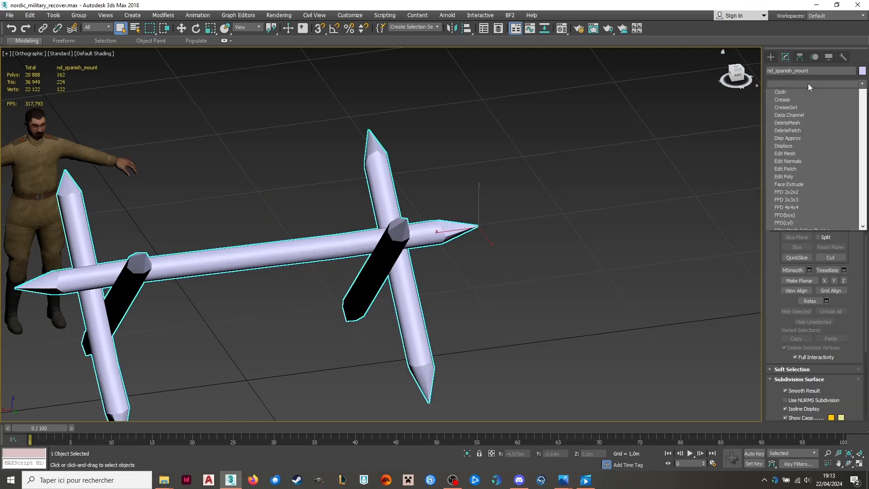
{"action": "key", "text": "u"}
{"action": "left_click", "coordinate": [802, 346]}
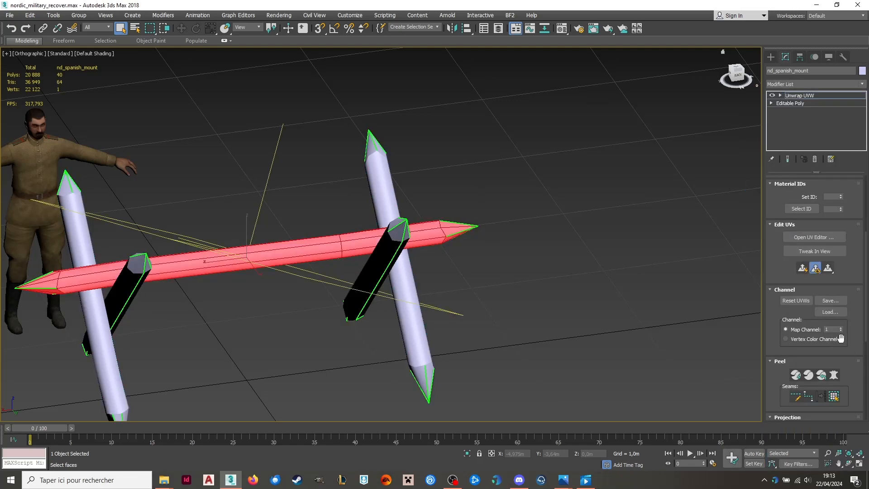
Set the Unwrap UVW map channel to 2 and move the current UVs into it.
{"action": "key", "text": "Return"}
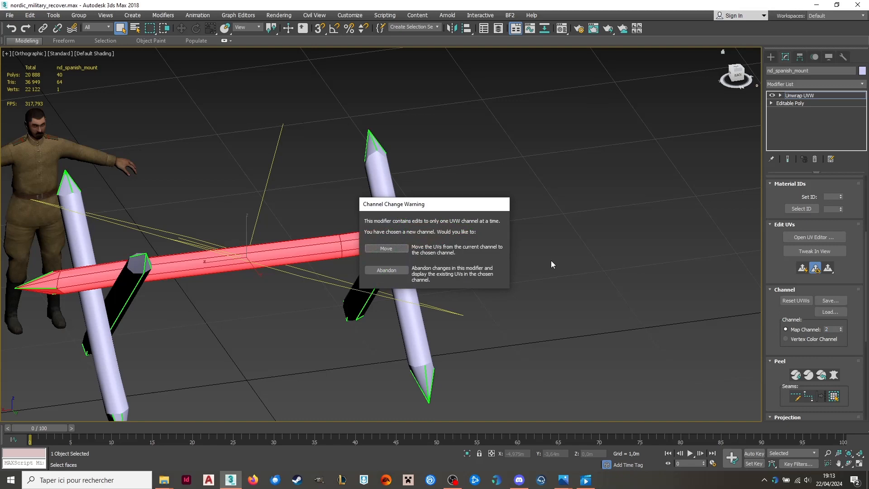
{"action": "left_click", "coordinate": [398, 249]}
Collapse the barricade's modifier stack, then add a fresh Unwrap UVW and move the UVs into map channel 3.
{"action": "right_click", "coordinate": [816, 96]}
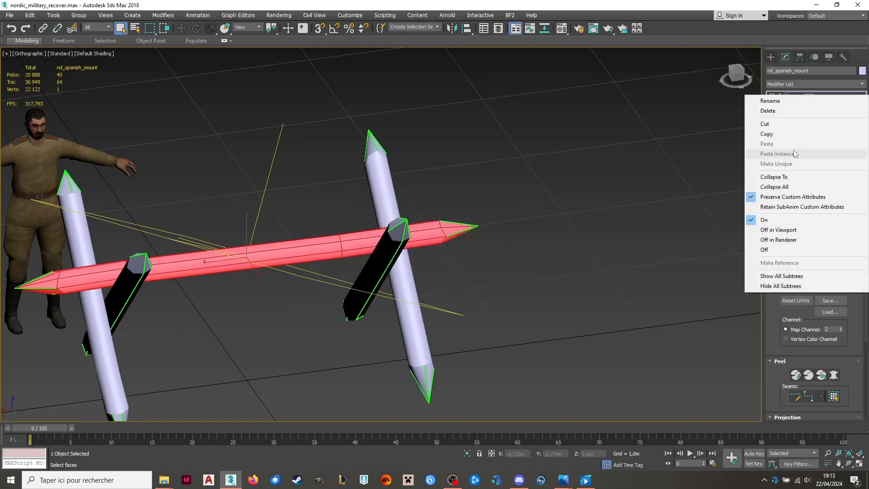
{"action": "left_click", "coordinate": [780, 187]}
{"action": "left_click", "coordinate": [810, 84]}
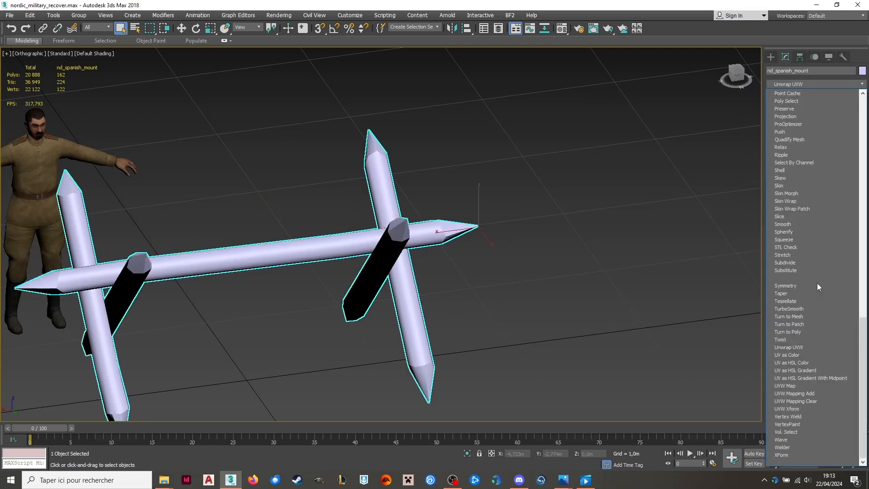
{"action": "left_click", "coordinate": [799, 344]}
{"action": "double_click", "coordinate": [831, 329]}
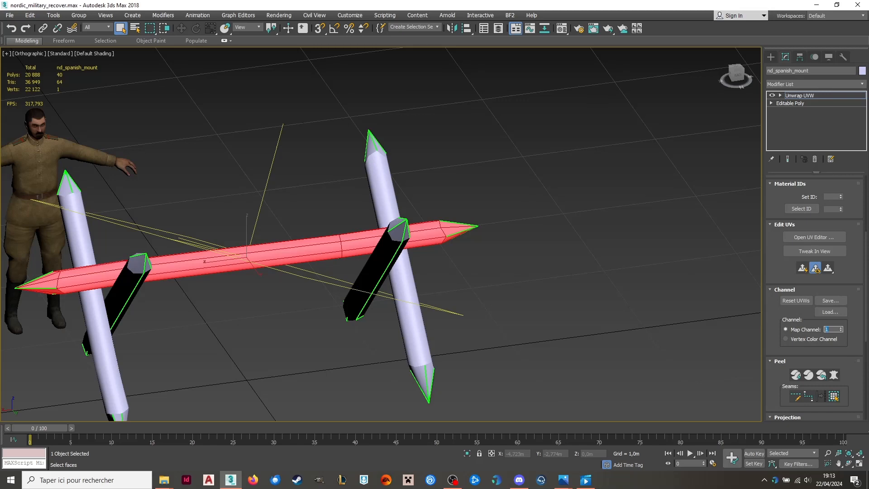
{"action": "type", "text": "3"}
{"action": "key", "text": "Return"}
{"action": "left_click", "coordinate": [388, 248]}
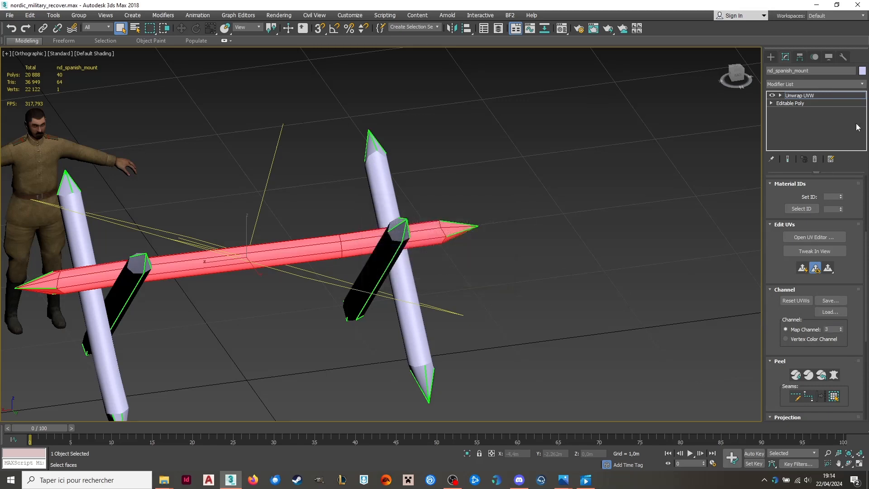
Collapse the stack again and use another Unwrap UVW modifier to move the barricade's UVs into map channel 4.
{"action": "right_click", "coordinate": [817, 96]}
{"action": "left_click", "coordinate": [798, 186]}
{"action": "left_click", "coordinate": [808, 83]}
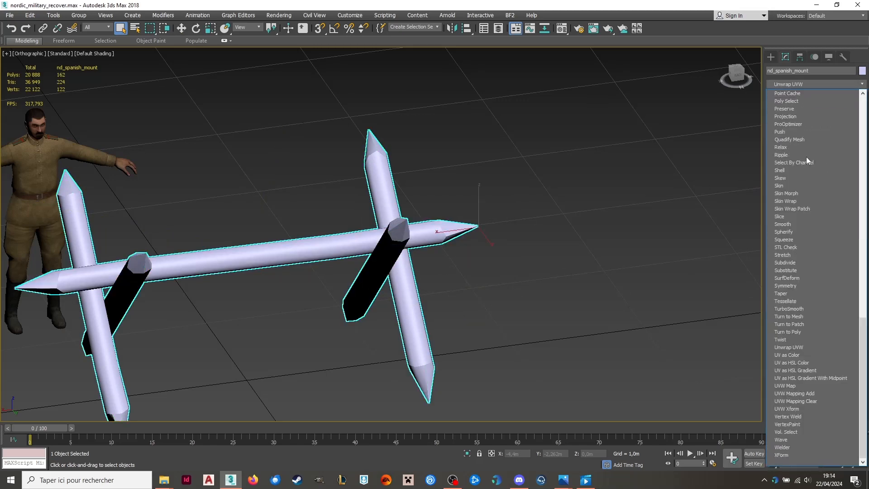
{"action": "left_click", "coordinate": [807, 343]}
{"action": "double_click", "coordinate": [832, 329]}
{"action": "type", "text": "4"}
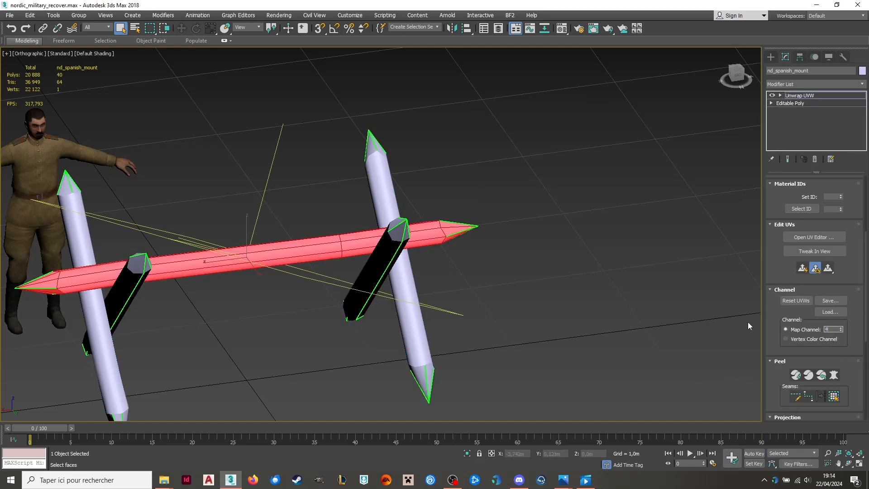
{"action": "key", "text": "Return"}
{"action": "left_click", "coordinate": [380, 250]}
Collapse the channel 4 Unwrap UVW and use a new one to move the UVs into map channel 5.
{"action": "right_click", "coordinate": [800, 97]}
{"action": "left_click", "coordinate": [792, 187]}
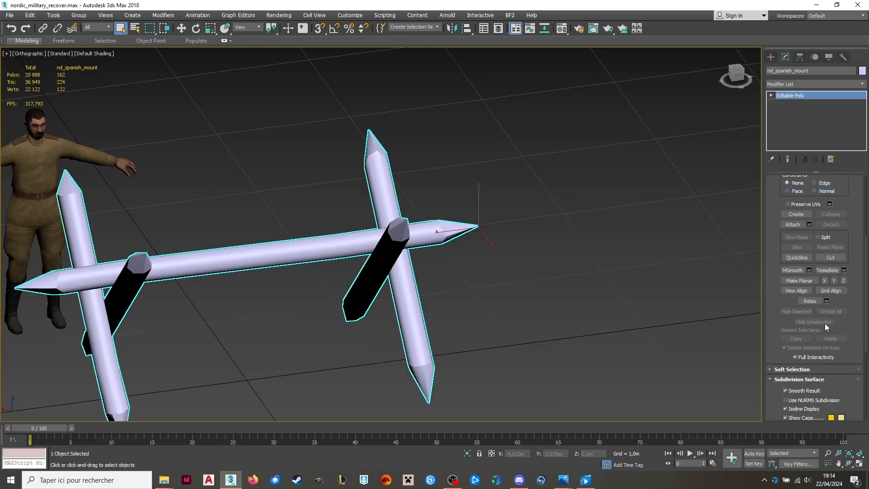
{"action": "left_click", "coordinate": [825, 83]}
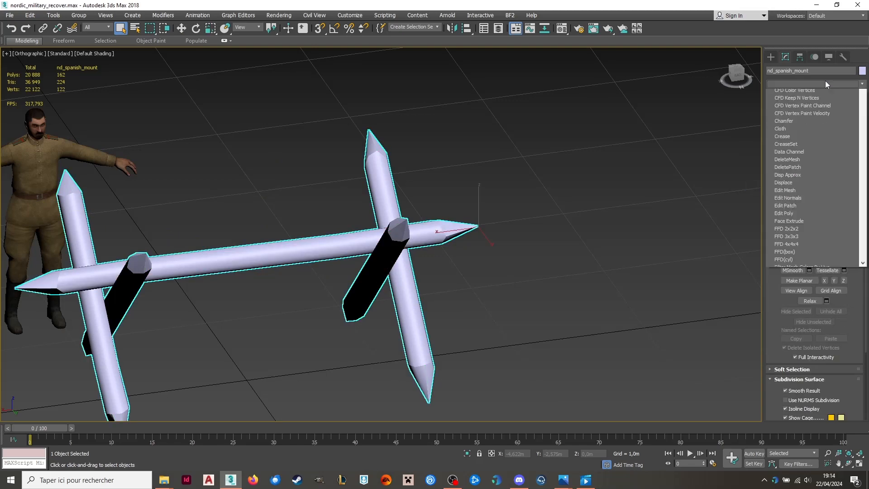
{"action": "left_click", "coordinate": [799, 348]}
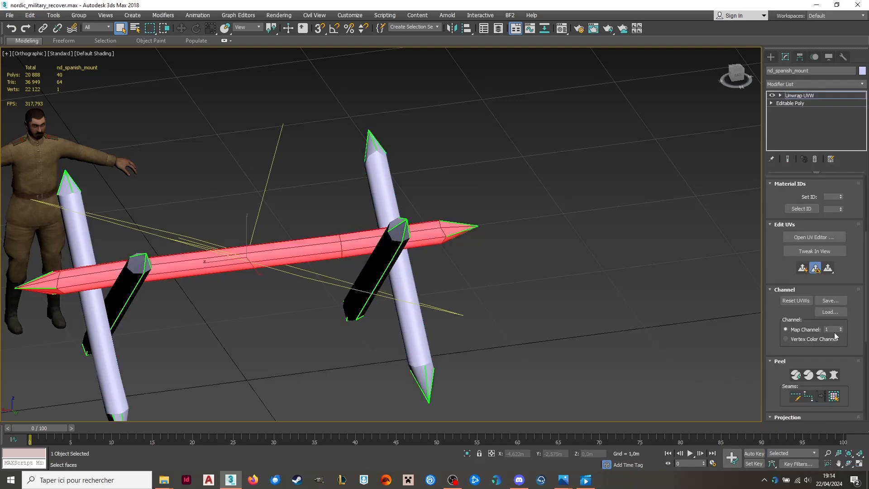
{"action": "left_click_drag", "start_coordinate": [835, 330], "coordinate": [822, 329]}
{"action": "type", "text": "5"}
{"action": "key", "text": "Return"}
{"action": "left_click", "coordinate": [386, 248]}
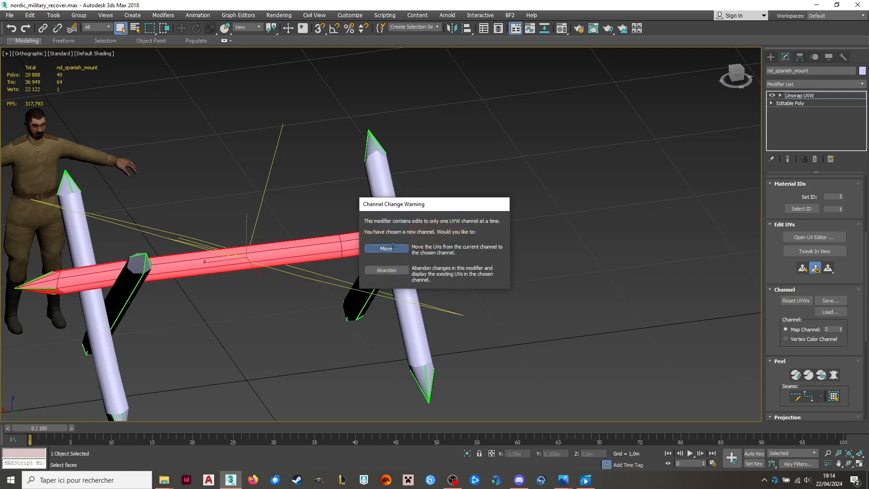
Collapse the barricade to a plain Editable Poly and clear the polygon selection on its long beam.
{"action": "right_click", "coordinate": [806, 95]}
{"action": "left_click", "coordinate": [794, 187]}
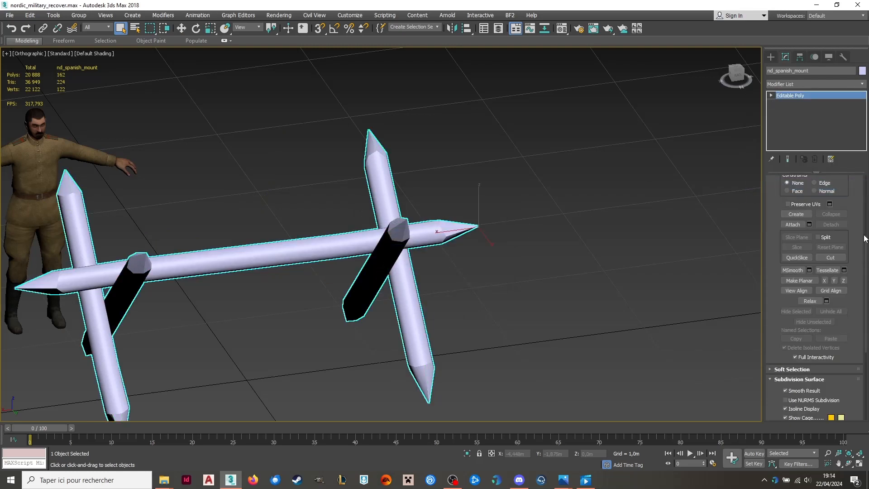
{"action": "scroll", "coordinate": [866, 272], "scroll_direction": "up", "scroll_amount": 5}
{"action": "left_click", "coordinate": [823, 194]}
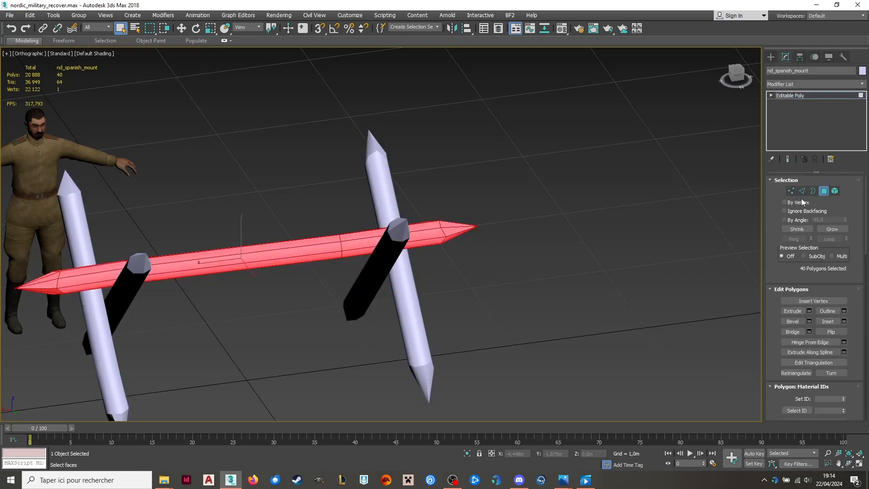
{"action": "left_click", "coordinate": [643, 199]}
{"action": "middle_click_drag", "start_coordinate": [593, 195], "coordinate": [679, 163]}
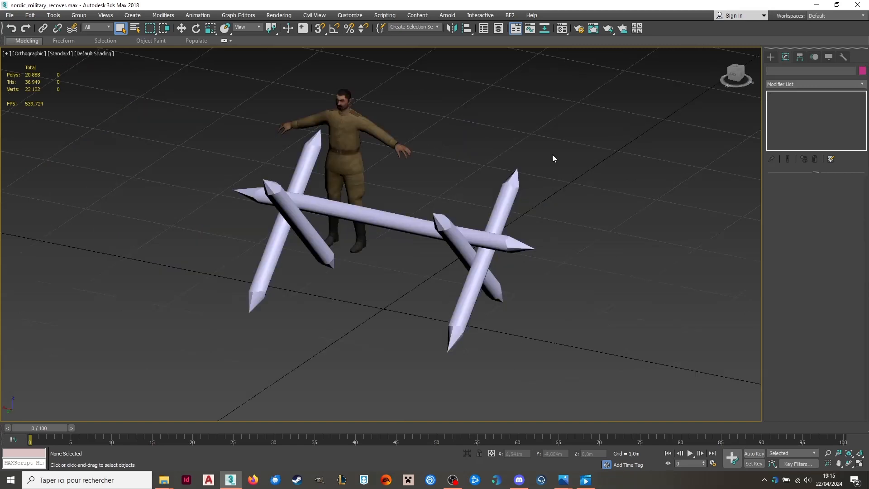
{"action": "scroll", "coordinate": [490, 233], "scroll_direction": "up", "scroll_amount": 3}
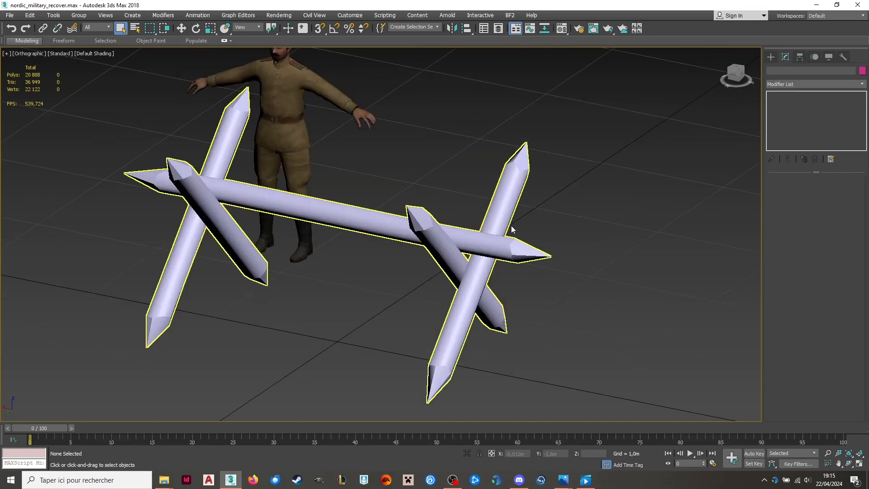
Add a new Unwrap UVW modifier to the whole barricade and move its UVs into map channel 5.
{"action": "left_click", "coordinate": [506, 205]}
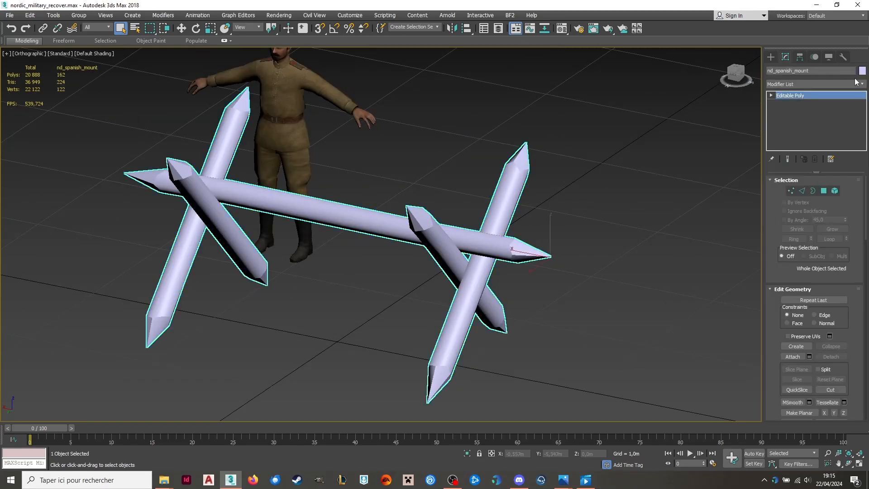
{"action": "left_click", "coordinate": [817, 85]}
{"action": "left_click", "coordinate": [820, 352]}
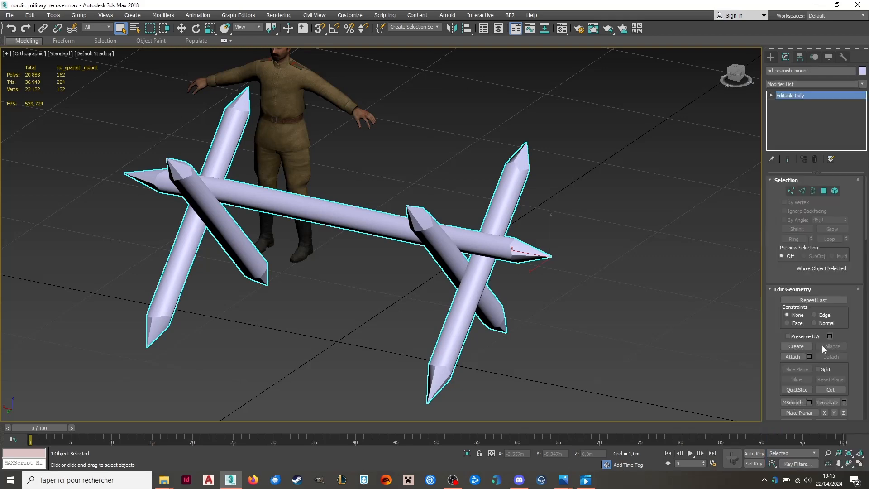
{"action": "scroll", "coordinate": [847, 330], "scroll_direction": "down", "scroll_amount": 1}
{"action": "scroll", "coordinate": [848, 334], "scroll_direction": "up", "scroll_amount": 1}
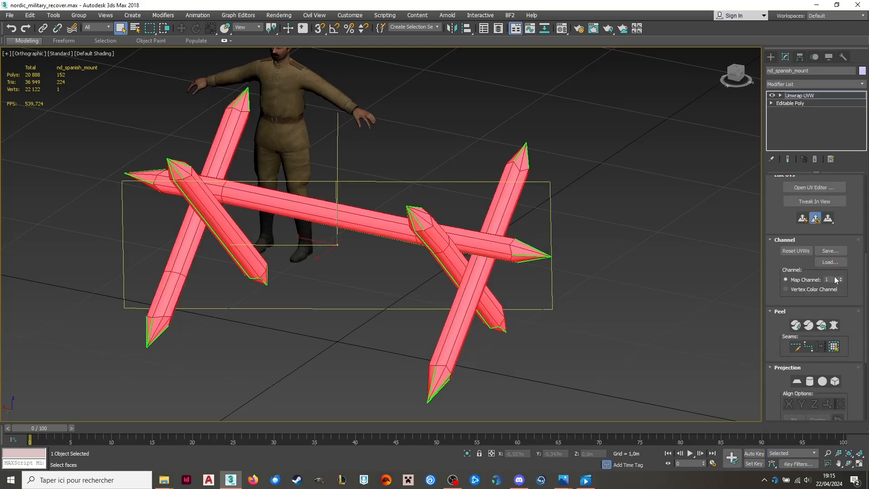
{"action": "left_click", "coordinate": [834, 278]}
{"action": "key", "text": "BackSpace"}
{"action": "type", "text": "5"}
{"action": "key", "text": "Return"}
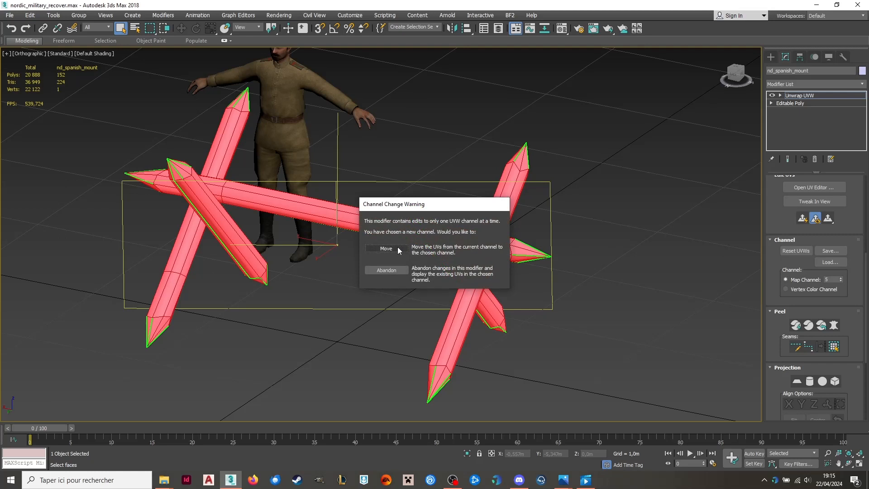
{"action": "left_click", "coordinate": [383, 249]}
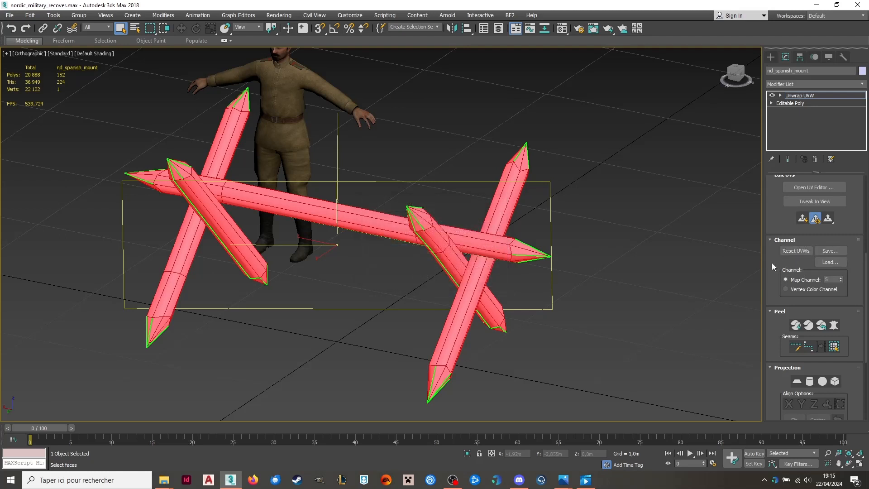
Reset the channel 5 UVWs and scale all islands down together slightly inside the UV tile.
{"action": "left_click", "coordinate": [794, 251]}
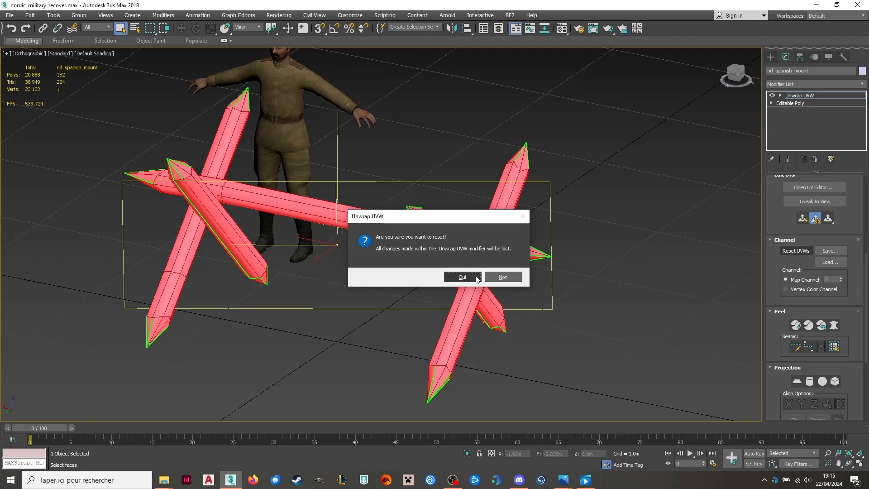
{"action": "left_click", "coordinate": [462, 277]}
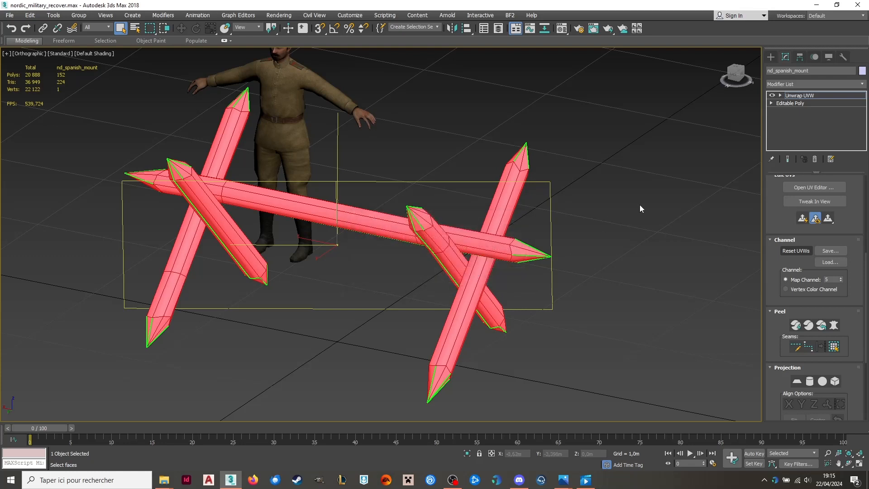
{"action": "left_click", "coordinate": [825, 187]}
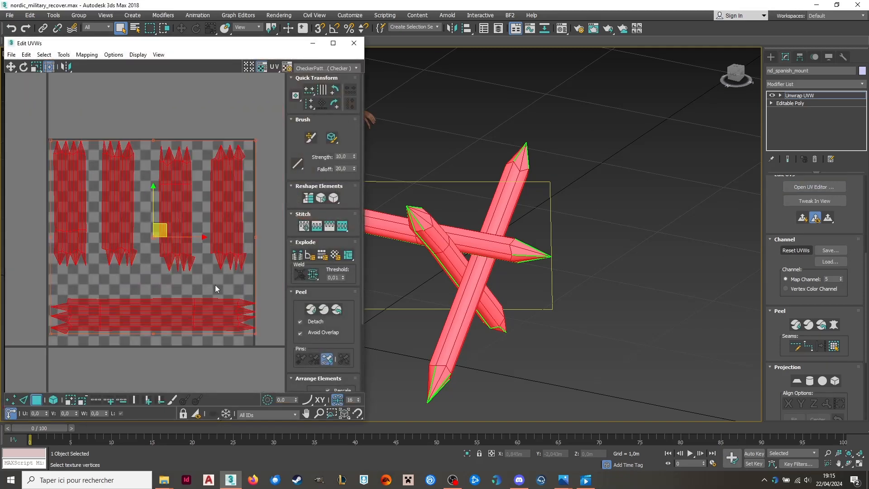
{"action": "left_click_drag", "start_coordinate": [256, 140], "coordinate": [242, 153], "text": "ctrl"}
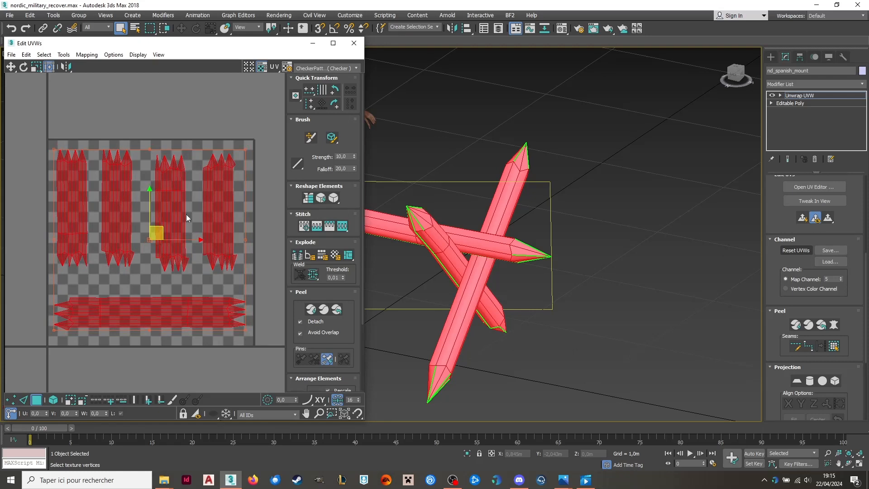
{"action": "left_click", "coordinate": [213, 132]}
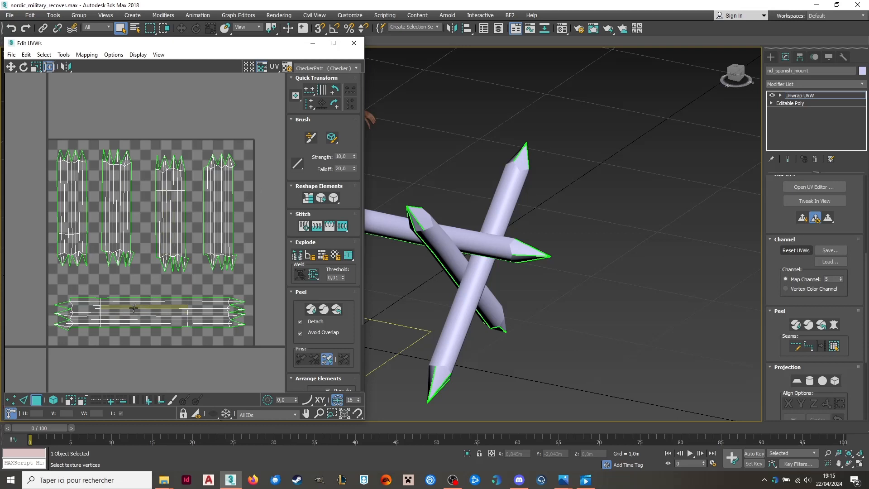
Close the UV editor and collapse the barricade's entire modifier stack.
{"action": "left_click", "coordinate": [354, 43]}
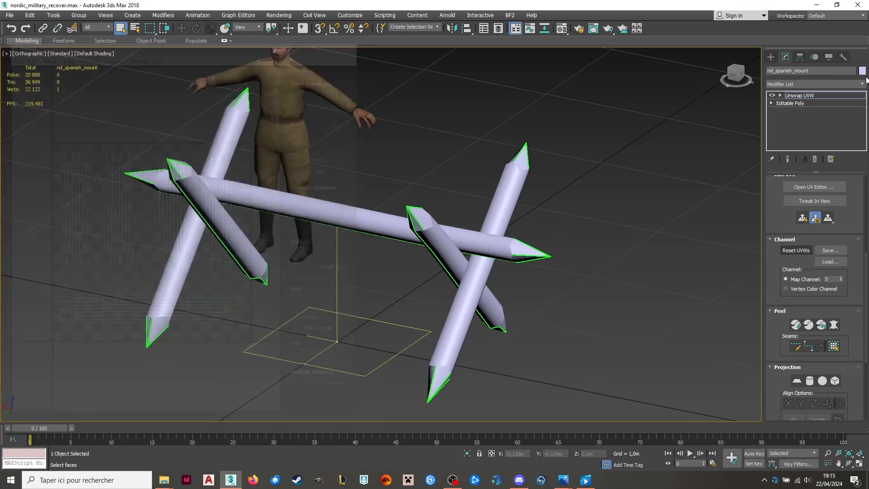
{"action": "right_click", "coordinate": [810, 96]}
{"action": "left_click", "coordinate": [775, 186]}
{"action": "scroll", "coordinate": [452, 226], "scroll_direction": "down", "scroll_amount": 3}
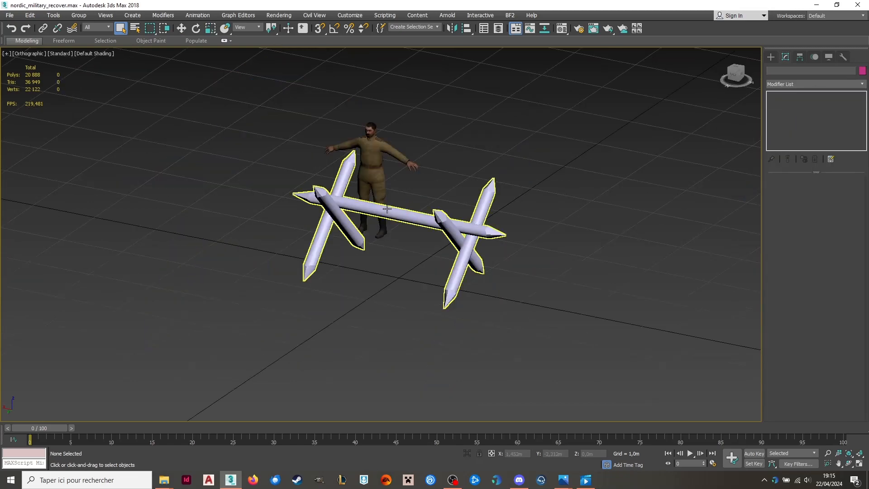
Assign the Woodlogs material to the barricade and deselect it to view the textured beams.
{"action": "left_click", "coordinate": [387, 209]}
{"action": "middle_click_drag", "start_coordinate": [387, 209], "coordinate": [471, 199], "text": "alt"}
{"action": "scroll", "coordinate": [405, 232], "scroll_direction": "up", "scroll_amount": 4}
{"action": "left_click", "coordinate": [561, 28]}
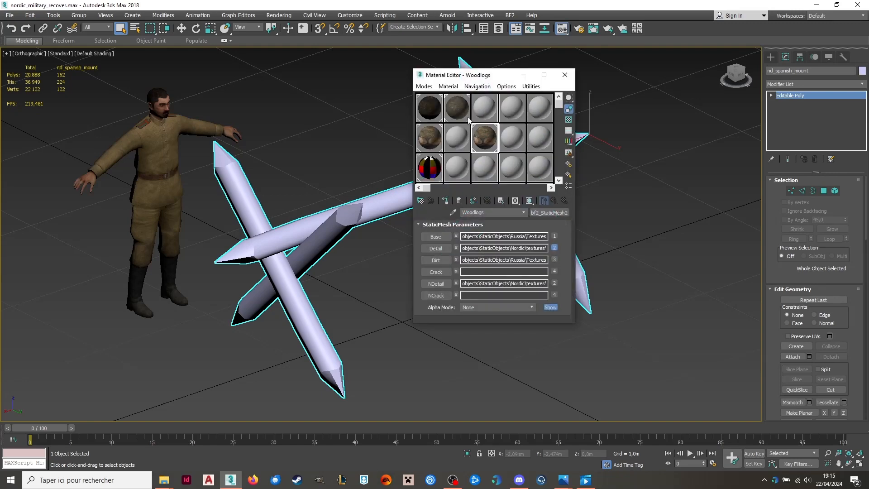
{"action": "left_click_drag", "start_coordinate": [483, 76], "coordinate": [70, 92]}
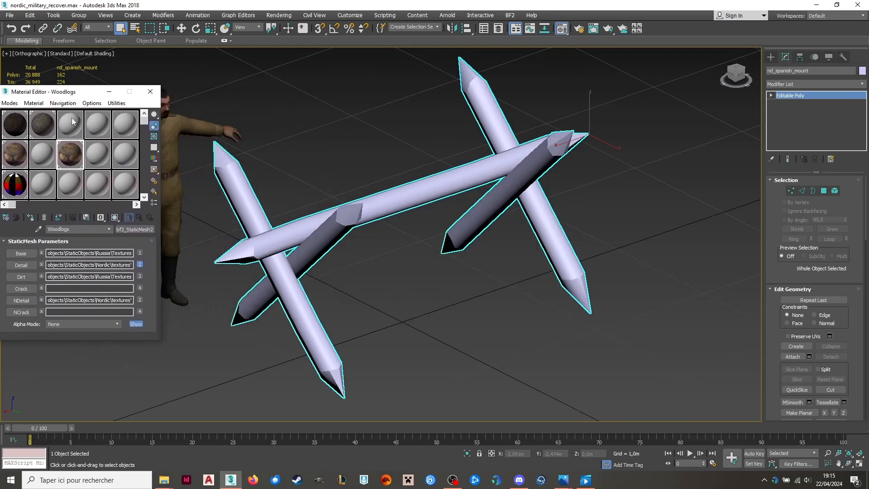
{"action": "left_click_drag", "start_coordinate": [72, 156], "coordinate": [316, 229]}
{"action": "left_click", "coordinate": [430, 281]}
{"action": "middle_click_drag", "start_coordinate": [430, 281], "coordinate": [511, 300]}
{"action": "left_click", "coordinate": [420, 246]}
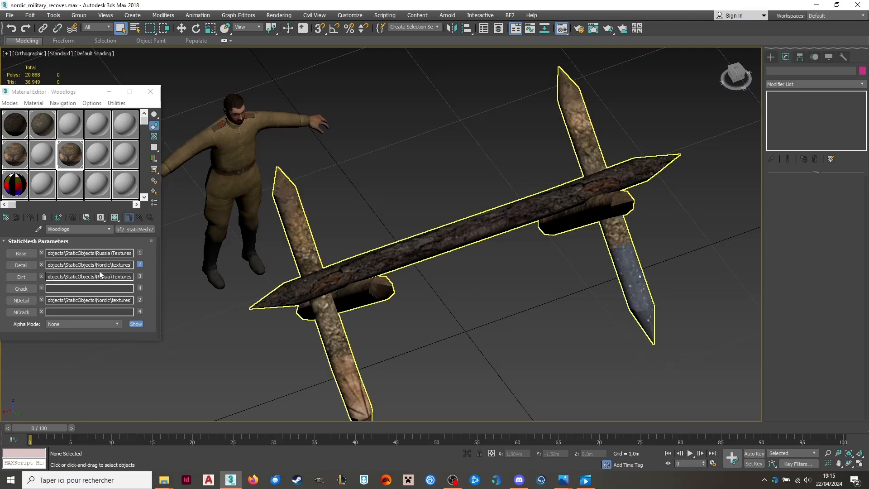
Display the Woodlogs material's Base texture in the viewport and examine it on the barricade.
{"action": "left_click", "coordinate": [141, 252]}
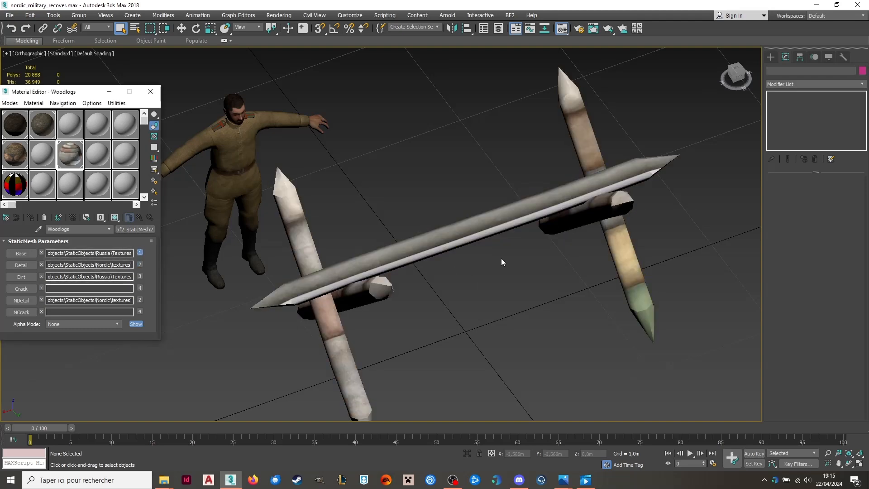
{"action": "scroll", "coordinate": [501, 258], "scroll_direction": "down", "scroll_amount": 3}
{"action": "middle_click_drag", "start_coordinate": [514, 248], "coordinate": [492, 235], "text": "alt"}
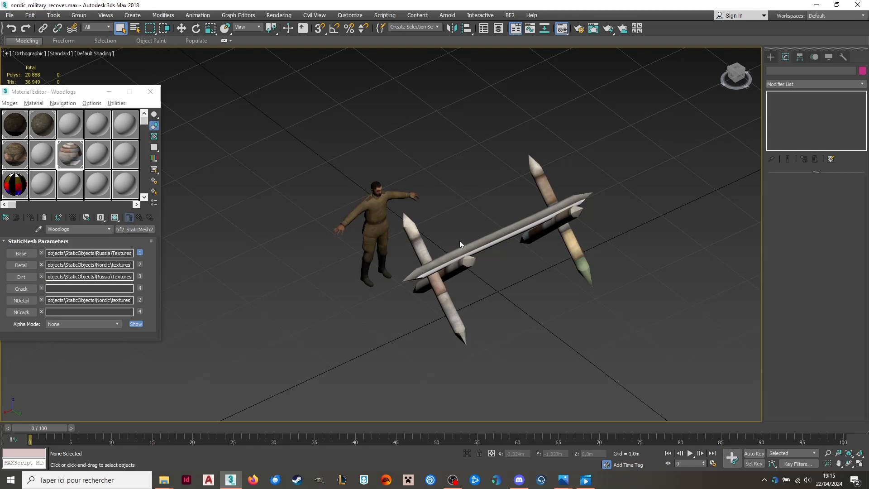
{"action": "scroll", "coordinate": [462, 243], "scroll_direction": "up", "scroll_amount": 2}
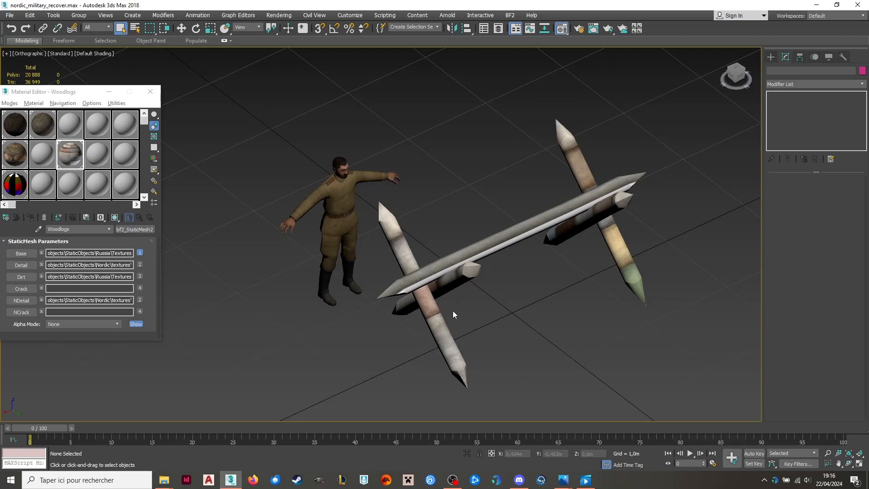
Select the Woodlogs_snow material, show its Crack map in the viewport and inspect it along the log wall.
{"action": "left_click", "coordinate": [439, 267]}
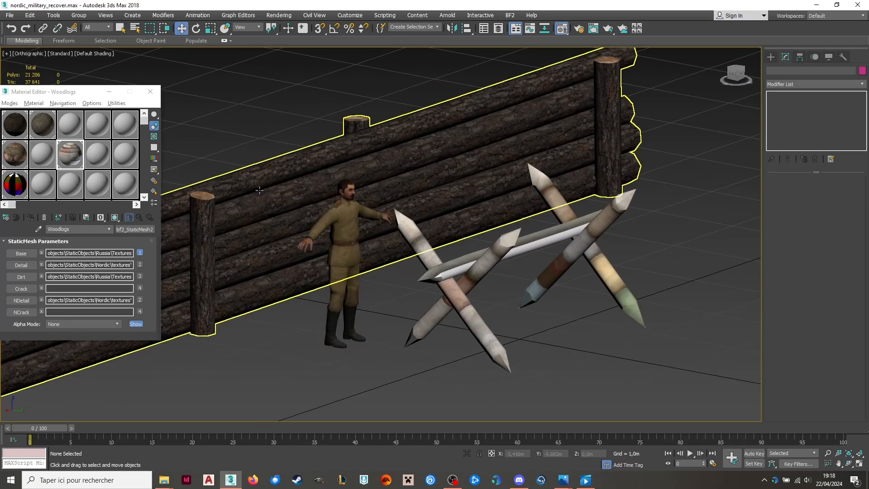
{"action": "left_click", "coordinate": [38, 174]}
{"action": "left_click", "coordinate": [14, 152]}
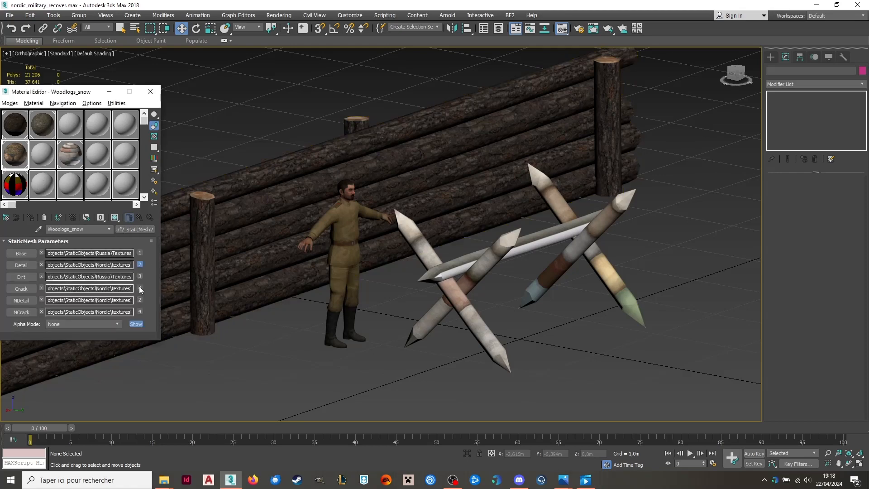
{"action": "left_click", "coordinate": [140, 288]}
{"action": "middle_click_drag", "start_coordinate": [390, 180], "coordinate": [445, 236]}
{"action": "scroll", "coordinate": [337, 255], "scroll_direction": "up", "scroll_amount": 6}
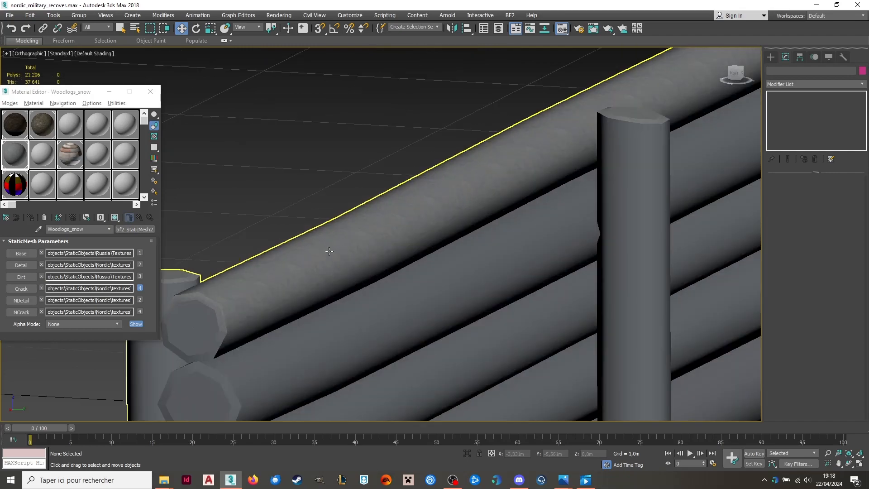
{"action": "scroll", "coordinate": [337, 250], "scroll_direction": "up", "scroll_amount": 3}
{"action": "scroll", "coordinate": [272, 288], "scroll_direction": "down", "scroll_amount": 5}
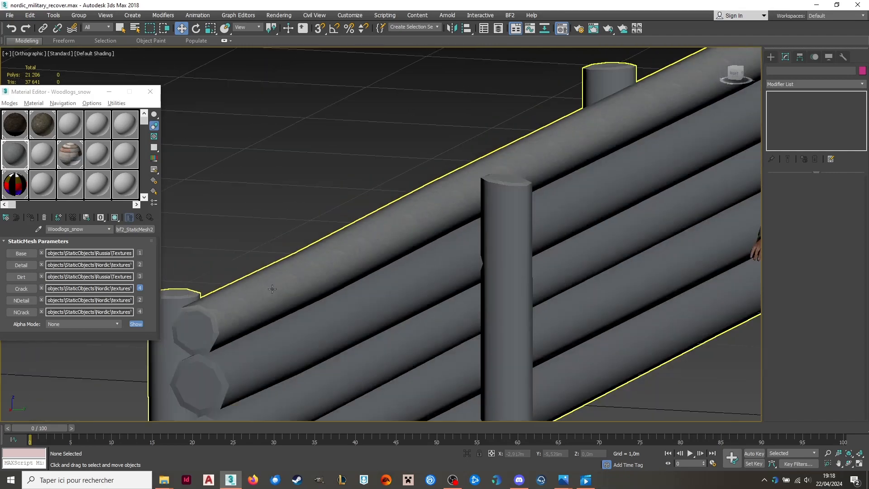
{"action": "scroll", "coordinate": [272, 289], "scroll_direction": "down", "scroll_amount": 5}
{"action": "middle_click_drag", "start_coordinate": [435, 227], "coordinate": [503, 107], "text": "alt"}
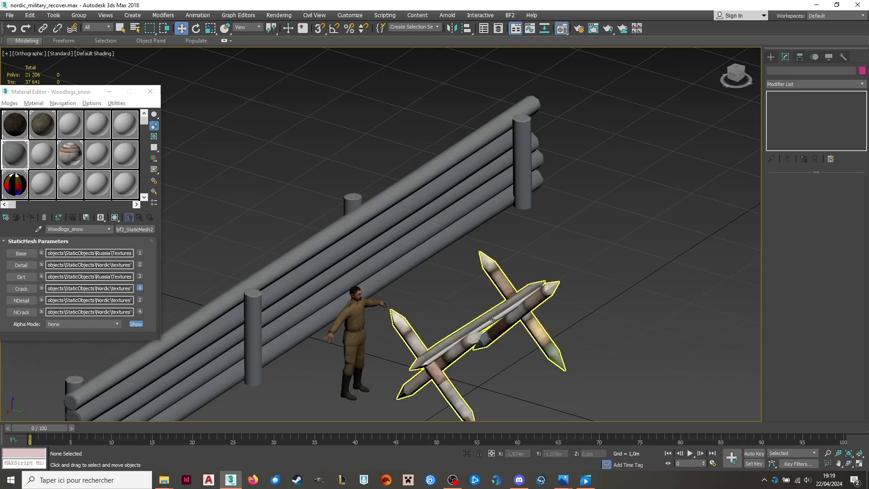
Assign the Woodlogs_snow material to the spiked log barricade in front of the wall.
{"action": "scroll", "coordinate": [473, 375], "scroll_direction": "up", "scroll_amount": 4}
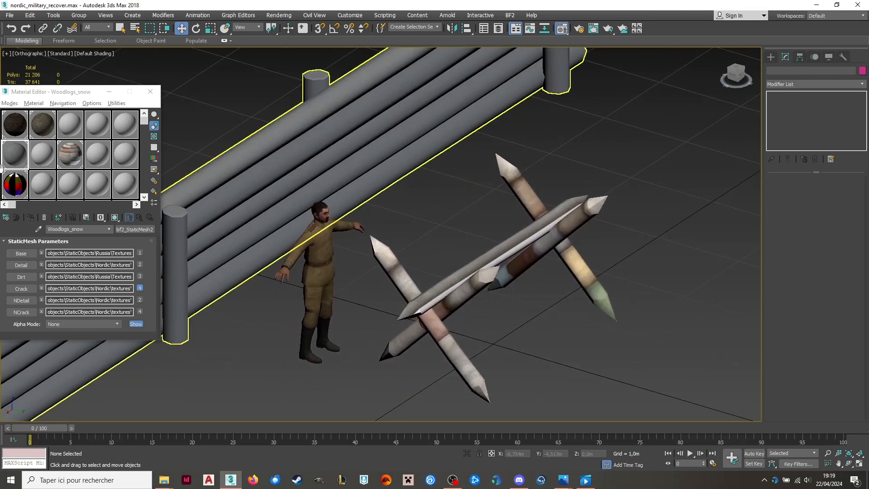
{"action": "left_click_drag", "start_coordinate": [12, 160], "coordinate": [433, 311]}
{"action": "scroll", "coordinate": [472, 321], "scroll_direction": "up", "scroll_amount": 3}
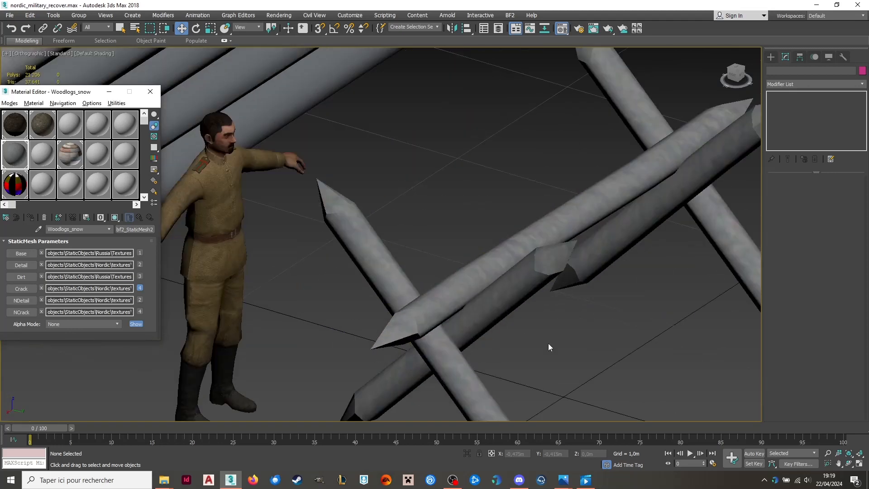
{"action": "left_click", "coordinate": [548, 344]}
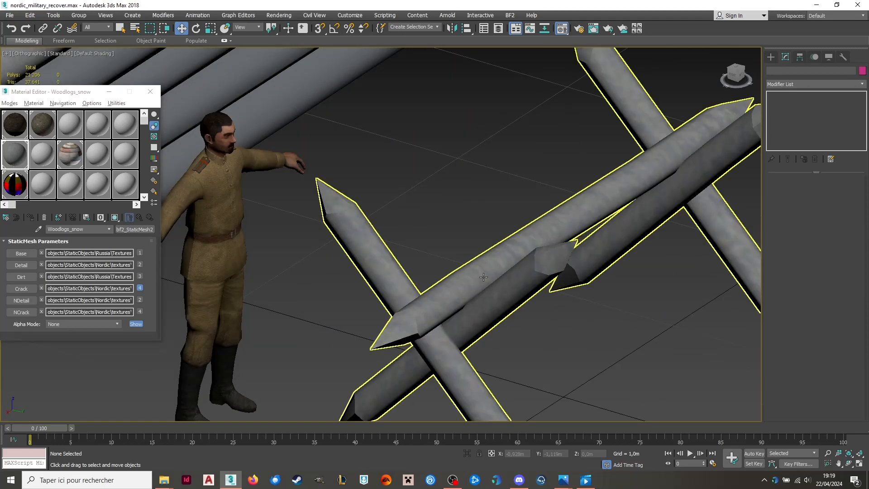
Switch the Woodlogs_snow viewport display to its Base map and frame the barricade together with the log wall.
{"action": "left_click", "coordinate": [139, 253]}
{"action": "scroll", "coordinate": [521, 290], "scroll_direction": "down", "scroll_amount": 5}
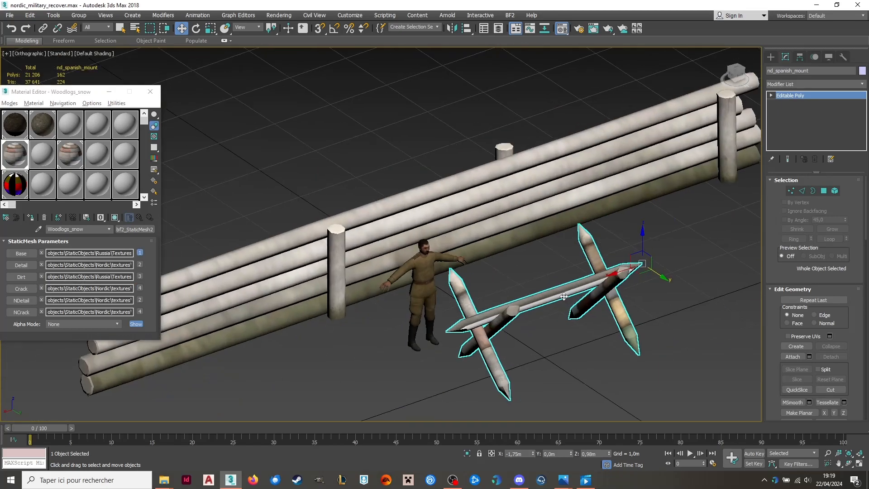
{"action": "middle_click_drag", "start_coordinate": [541, 294], "coordinate": [448, 286]}
{"action": "left_click", "coordinate": [625, 324]}
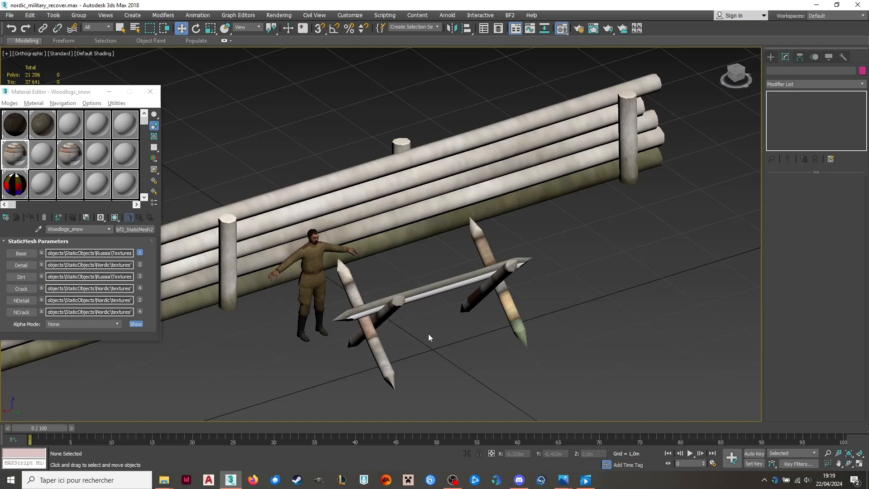
{"action": "left_click", "coordinate": [431, 292]}
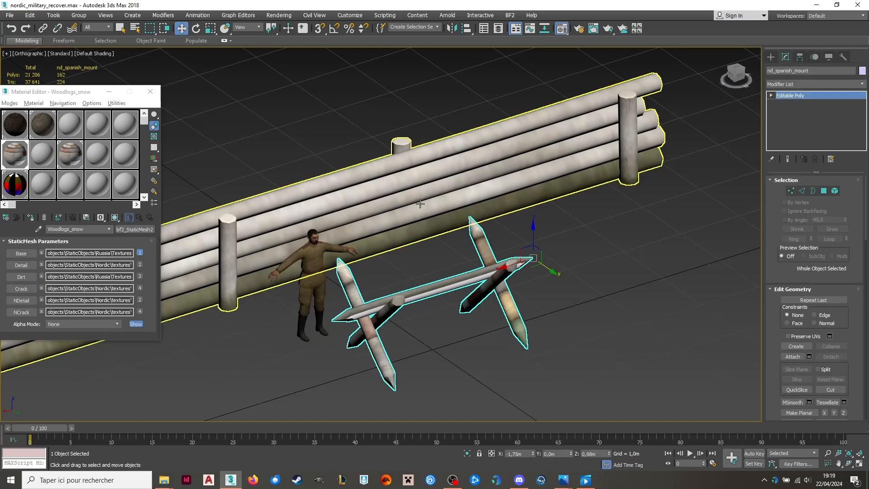
{"action": "left_click", "coordinate": [584, 237]}
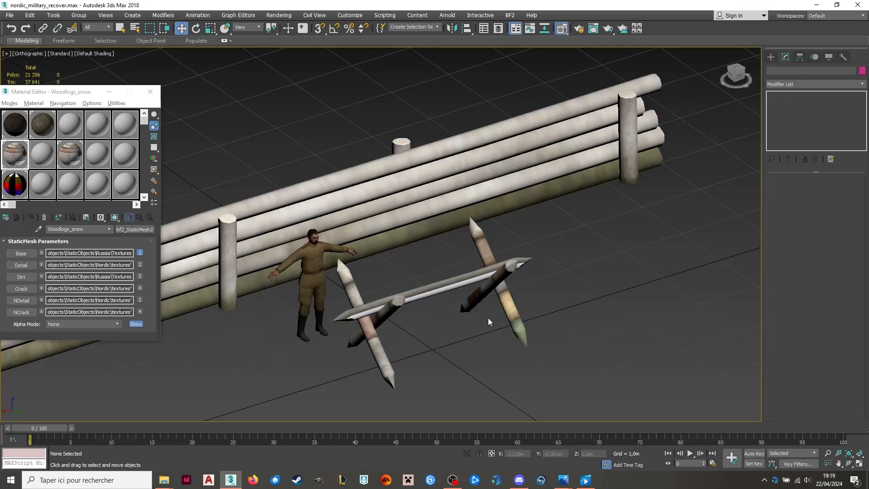
{"action": "left_click", "coordinate": [419, 294]}
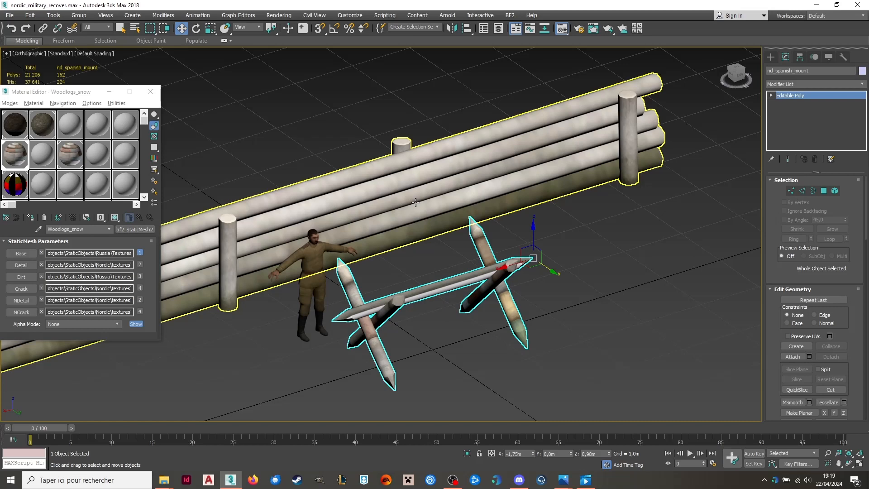
{"action": "left_click", "coordinate": [576, 222]}
Attach the log wall to the nd_spanish_mount barricade so both form one editable poly.
{"action": "left_click", "coordinate": [465, 284]}
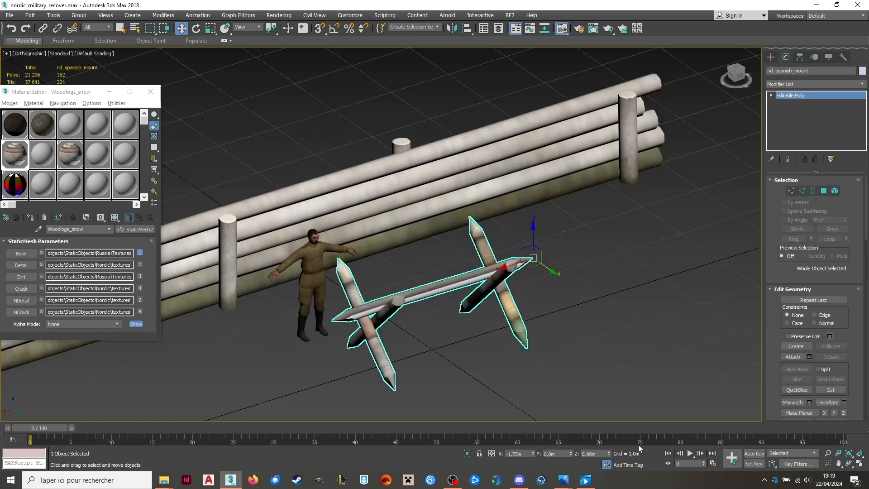
{"action": "left_click", "coordinate": [797, 357]}
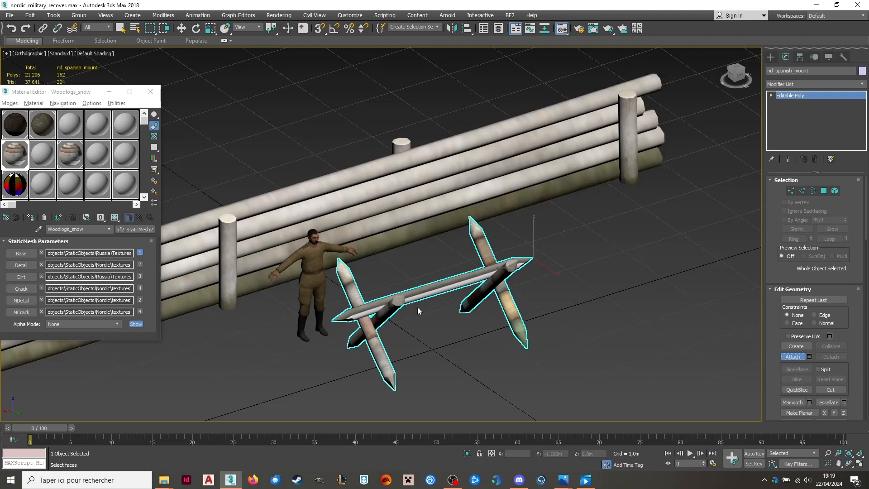
{"action": "left_click", "coordinate": [397, 216]}
{"action": "key", "text": "w"}
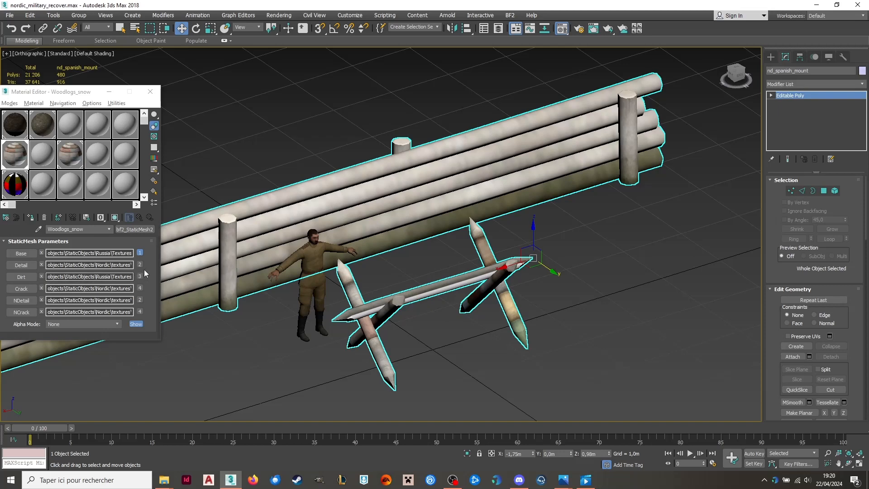
Show the Dirt map of Woodlogs_snow and change its texture file to russia_dirt_01_di.dds.
{"action": "left_click", "coordinate": [140, 275]}
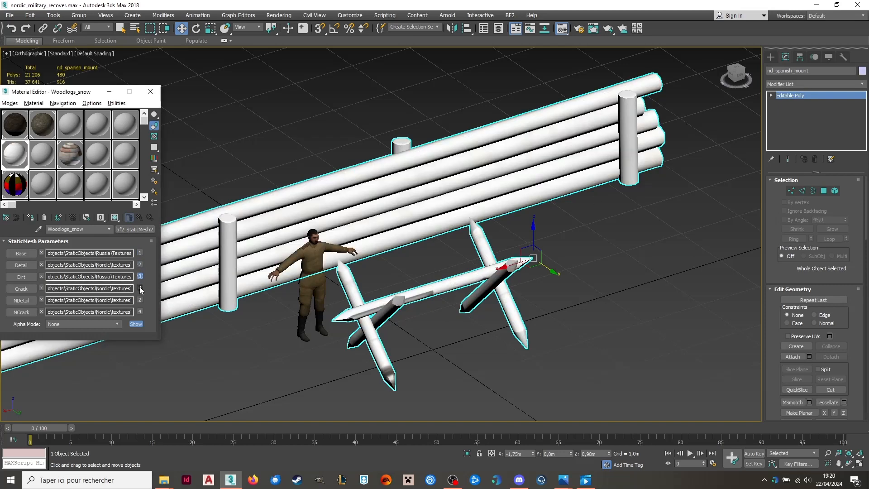
{"action": "left_click", "coordinate": [140, 288]}
{"action": "left_click_drag", "start_coordinate": [127, 279], "coordinate": [123, 285]}
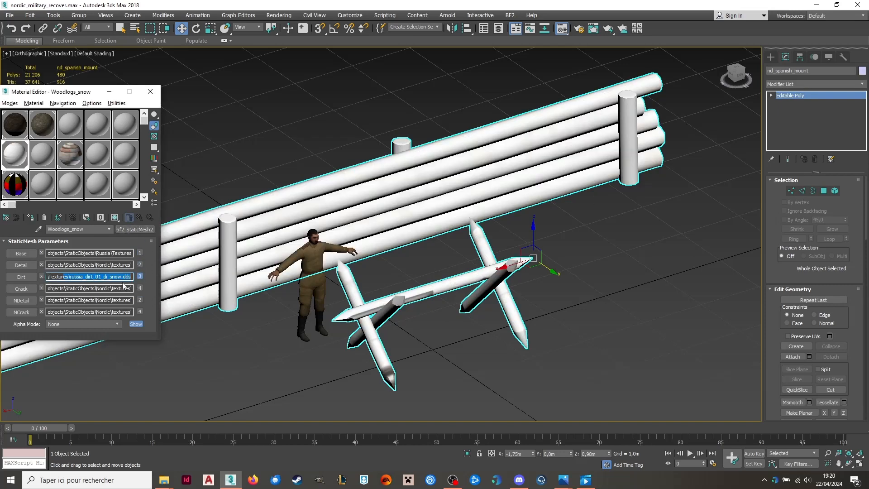
{"action": "left_click", "coordinate": [121, 277]}
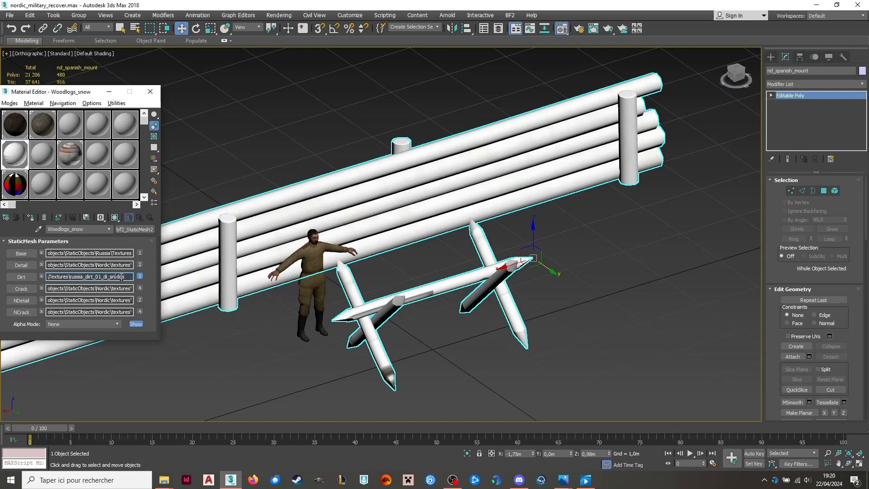
{"action": "key", "text": "Return"}
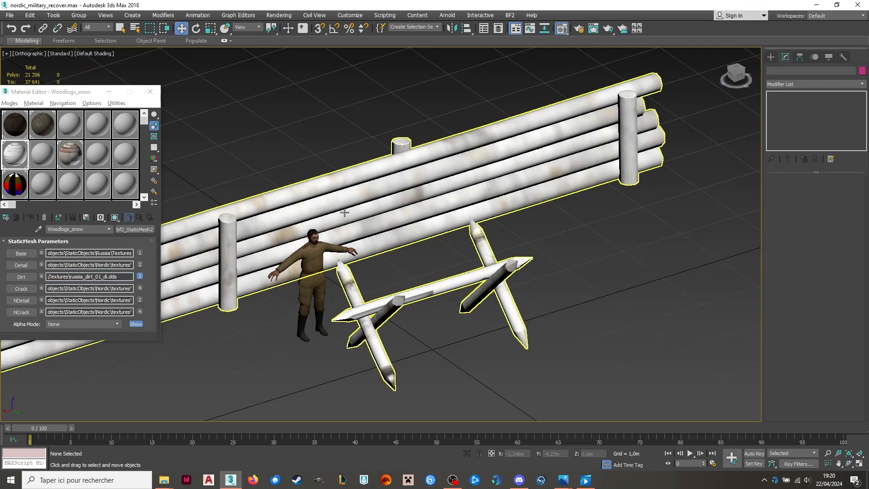
{"action": "scroll", "coordinate": [438, 289], "scroll_direction": "up", "scroll_amount": 2}
{"action": "middle_click_drag", "start_coordinate": [519, 276], "coordinate": [553, 264], "text": "alt"}
Show the Base map again, add an Unwrap UVW modifier to the combined object and open its UV editor with nothing selected.
{"action": "left_click", "coordinate": [140, 253]}
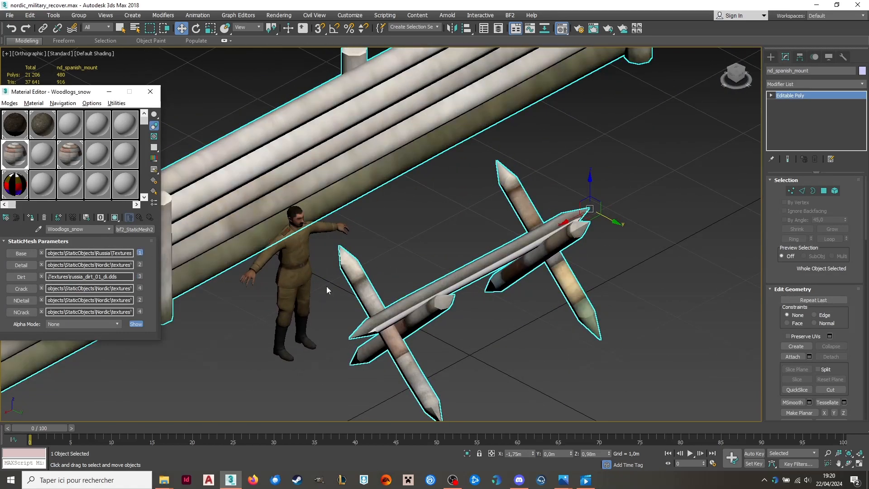
{"action": "scroll", "coordinate": [589, 292], "scroll_direction": "down", "scroll_amount": 2}
{"action": "left_click", "coordinate": [805, 84]}
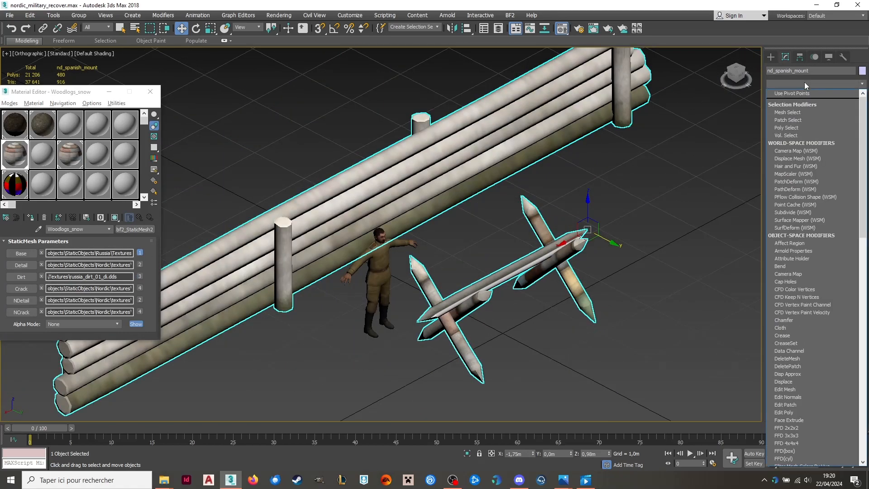
{"action": "key", "text": "u"}
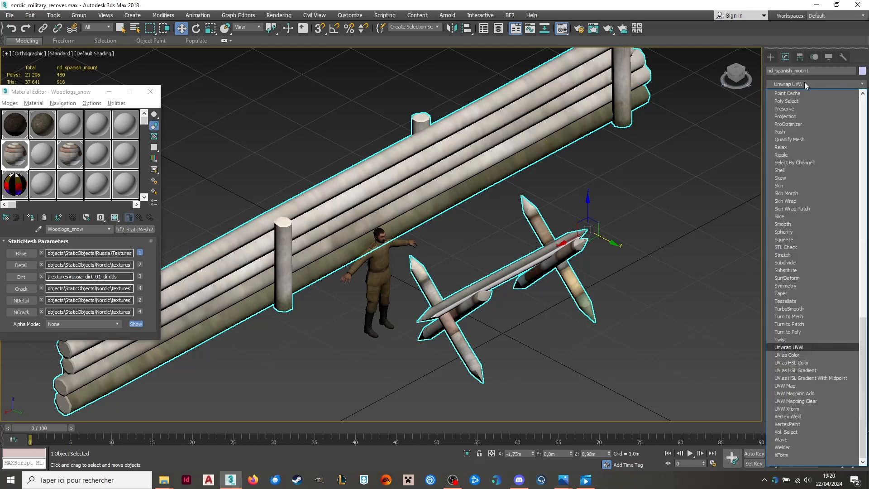
{"action": "left_click", "coordinate": [819, 349]}
{"action": "left_click", "coordinate": [815, 186]}
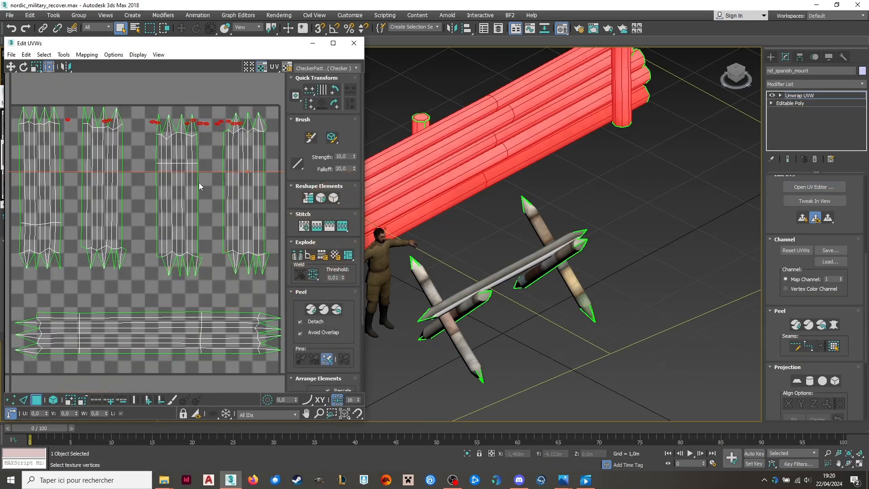
{"action": "scroll", "coordinate": [201, 187], "scroll_direction": "down", "scroll_amount": 8}
{"action": "left_click", "coordinate": [203, 298]}
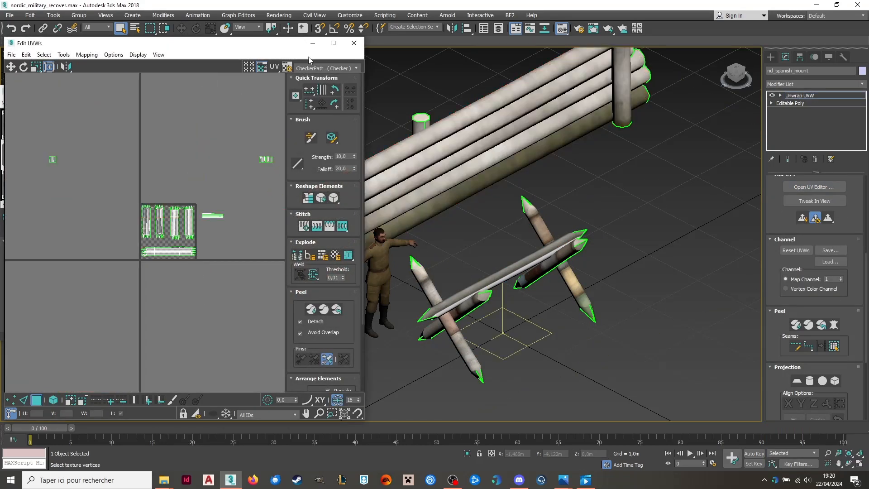
Load the bitmap colour01.dds as the background texture of the UV editor.
{"action": "left_click", "coordinate": [316, 68]}
{"action": "left_click", "coordinate": [324, 117]}
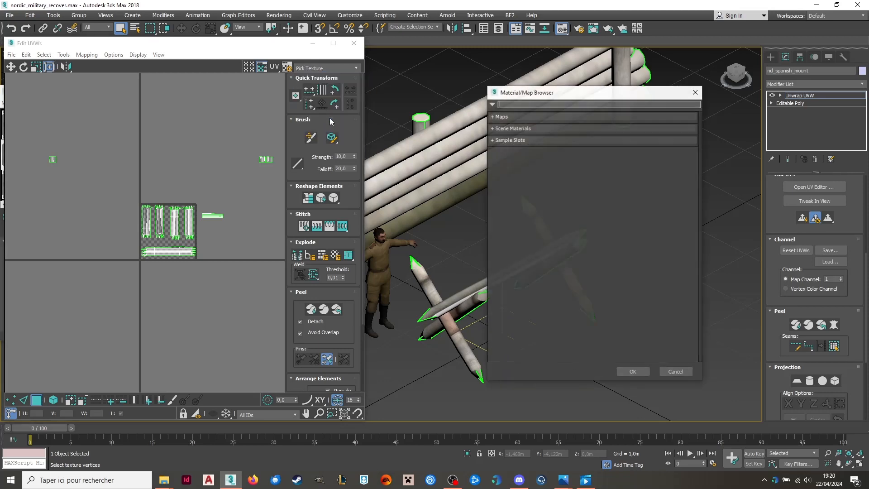
{"action": "left_click", "coordinate": [524, 118]}
{"action": "double_click", "coordinate": [514, 134]}
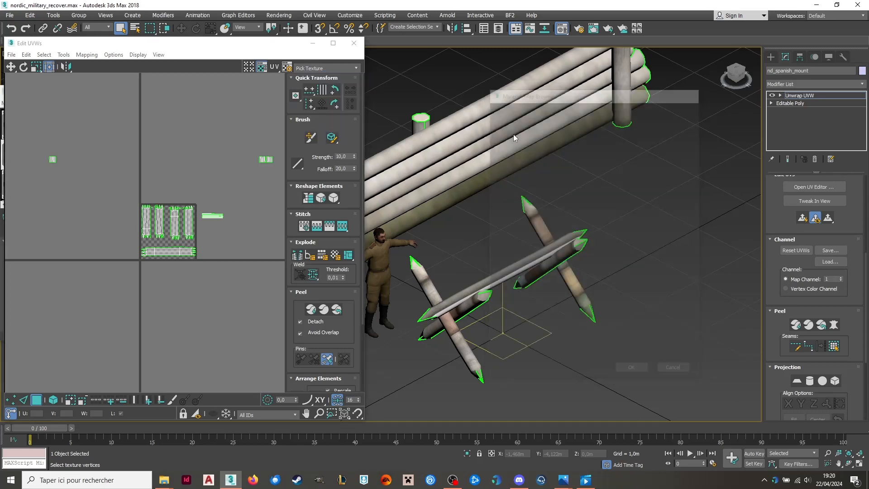
{"action": "left_click_drag", "start_coordinate": [262, 9], "coordinate": [603, 223]}
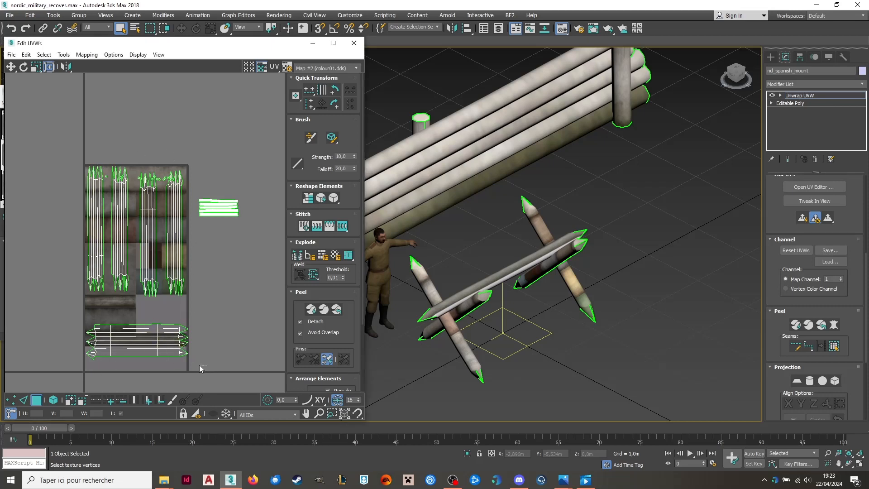
Select all the barricade stake UV shells as whole elements and relax them by polygon angles.
{"action": "left_click_drag", "start_coordinate": [199, 365], "coordinate": [42, 258]}
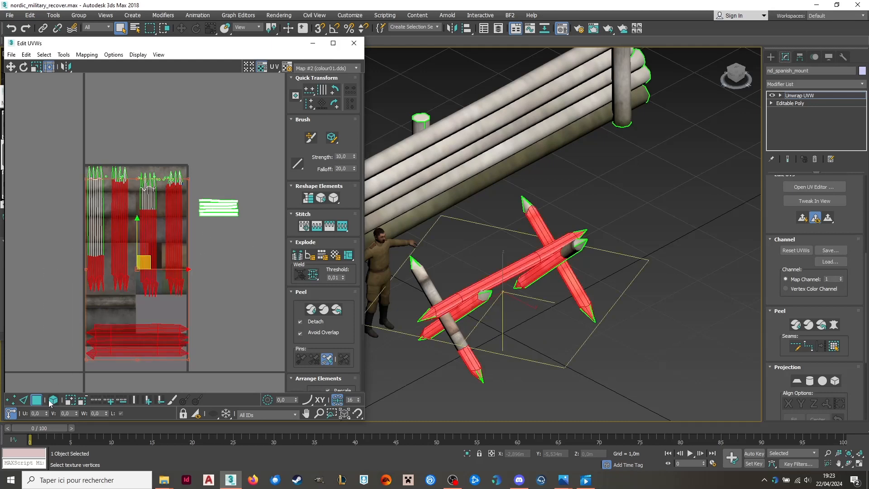
{"action": "left_click_drag", "start_coordinate": [217, 370], "coordinate": [14, 235]}
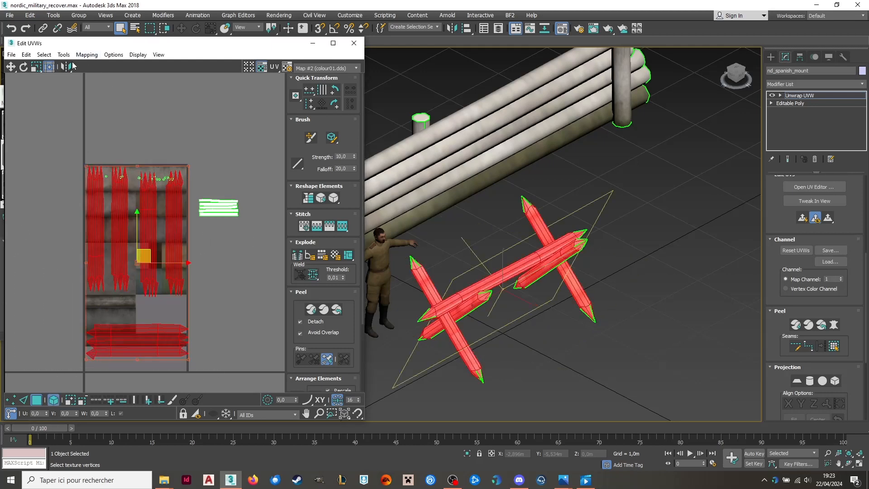
{"action": "left_click", "coordinate": [64, 55]}
{"action": "left_click", "coordinate": [86, 204]}
{"action": "left_click", "coordinate": [116, 121]}
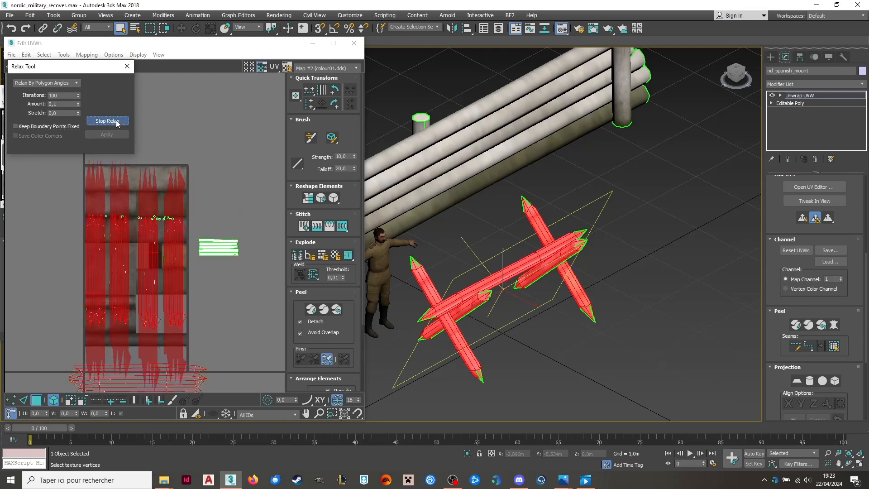
{"action": "left_click", "coordinate": [116, 122]}
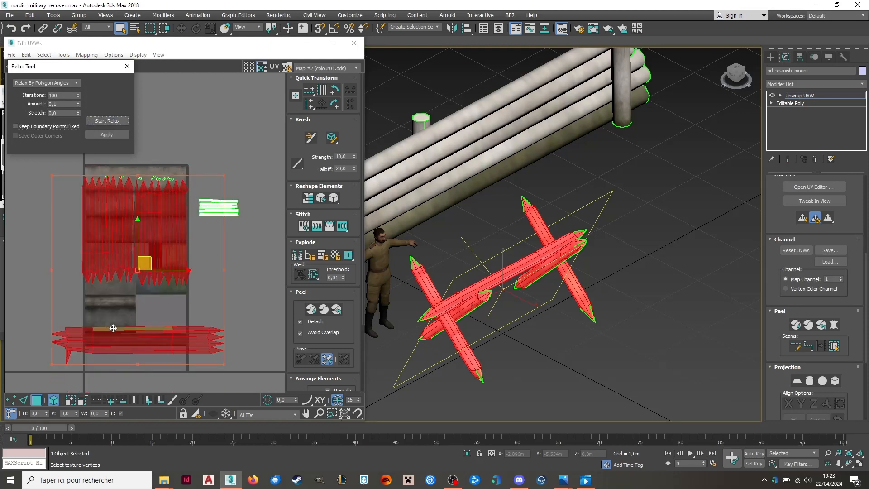
Run the polygon-angle relax once more on the selected stake shells and check the horizontal beam's shell.
{"action": "scroll", "coordinate": [91, 349], "scroll_direction": "up", "scroll_amount": 4}
{"action": "left_click", "coordinate": [116, 124]}
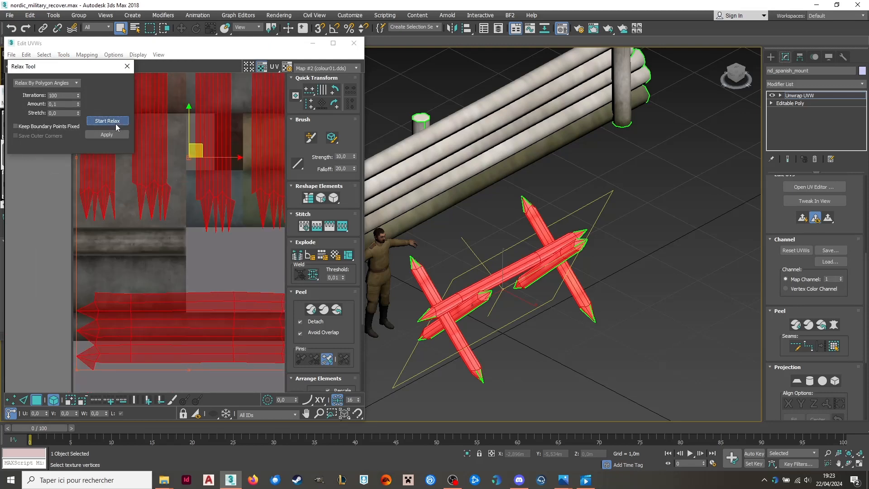
{"action": "left_click", "coordinate": [116, 124]}
{"action": "scroll", "coordinate": [101, 244], "scroll_direction": "down", "scroll_amount": 4}
{"action": "scroll", "coordinate": [64, 293], "scroll_direction": "up", "scroll_amount": 2}
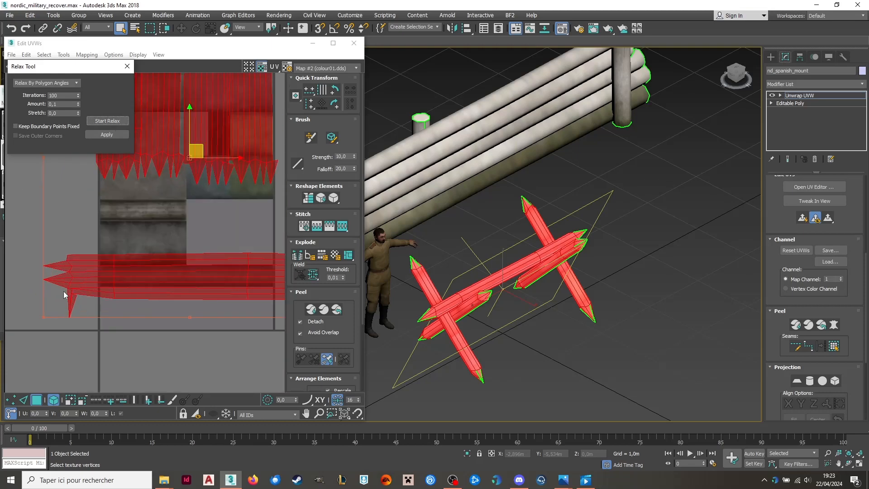
Turn off whole-element selection and select the bent spike faces at the end of the horizontal beam's shell.
{"action": "left_click", "coordinate": [86, 334]}
{"action": "scroll", "coordinate": [59, 297], "scroll_direction": "up", "scroll_amount": 4}
{"action": "left_click", "coordinate": [52, 400]}
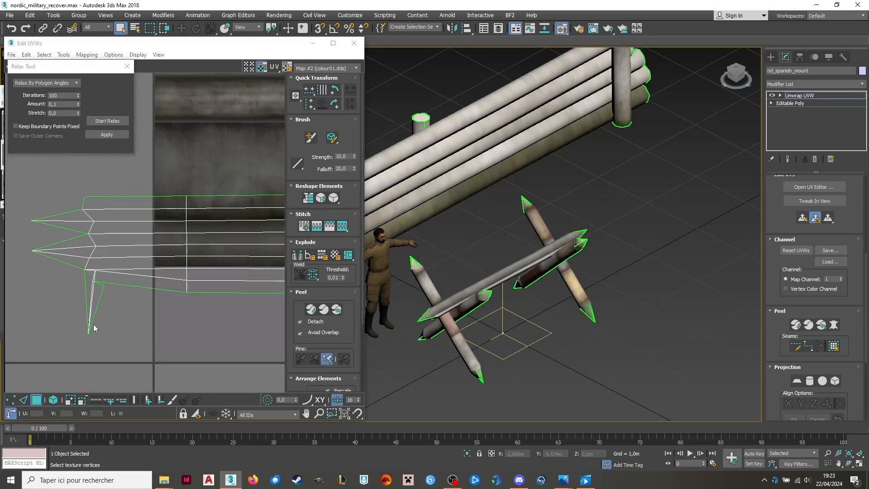
{"action": "scroll", "coordinate": [94, 325], "scroll_direction": "up", "scroll_amount": 3}
{"action": "left_click_drag", "start_coordinate": [63, 297], "coordinate": [39, 258]}
{"action": "scroll", "coordinate": [49, 261], "scroll_direction": "down", "scroll_amount": 5}
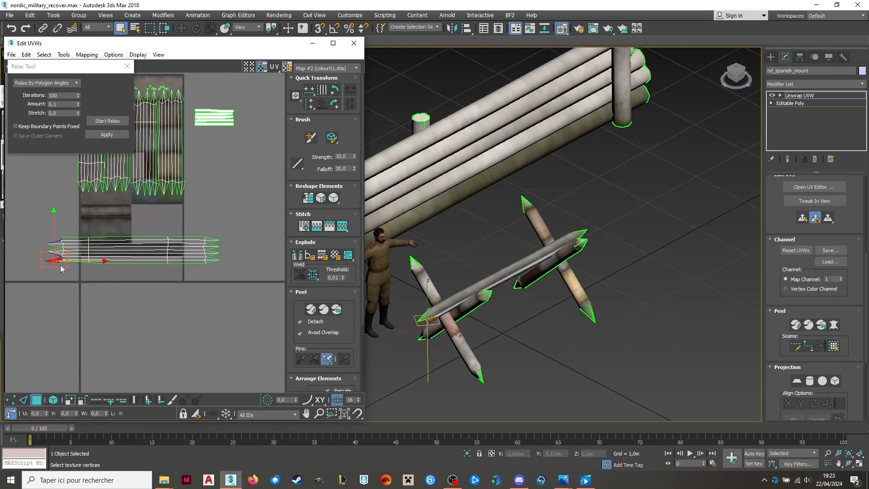
Turn whole-element selection back on, relax all the stake and beam shells by polygon angles again and clear the selection.
{"action": "key", "text": "ctrl+a"}
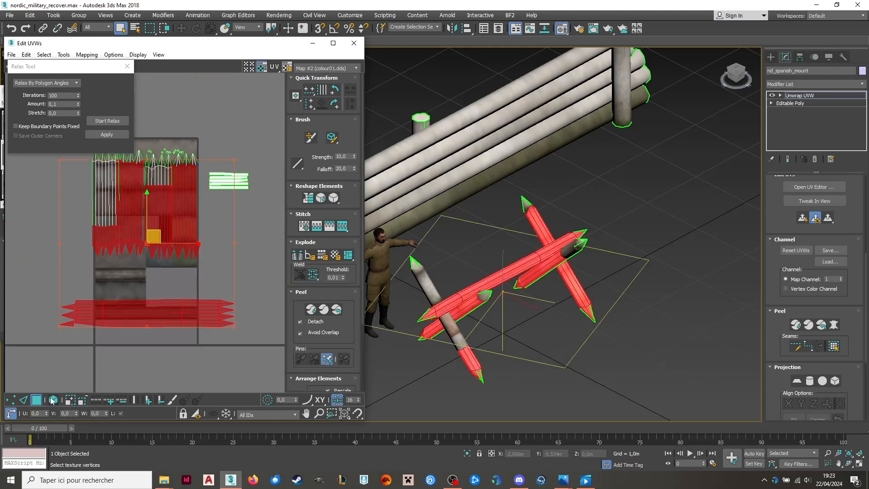
{"action": "left_click", "coordinate": [52, 400]}
{"action": "left_click", "coordinate": [255, 352]}
{"action": "left_click_drag", "start_coordinate": [18, 229], "coordinate": [18, 229]}
{"action": "left_click", "coordinate": [112, 120]}
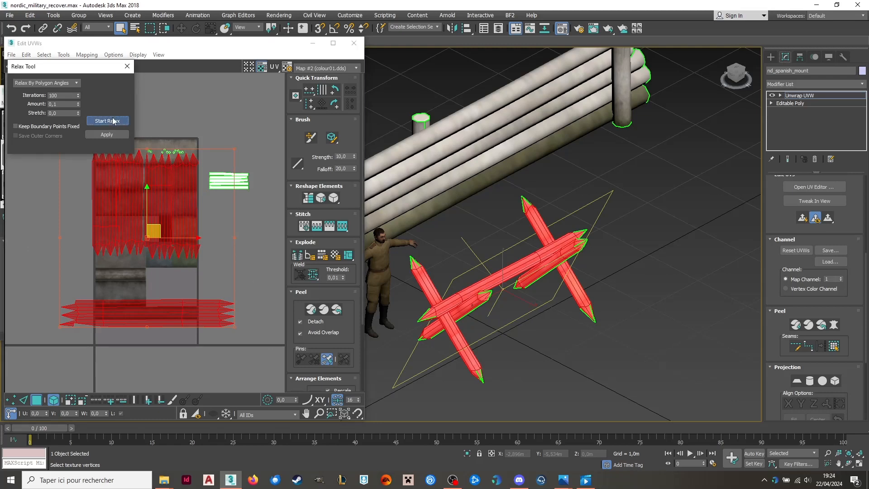
{"action": "left_click", "coordinate": [113, 120]}
{"action": "left_click", "coordinate": [237, 271]}
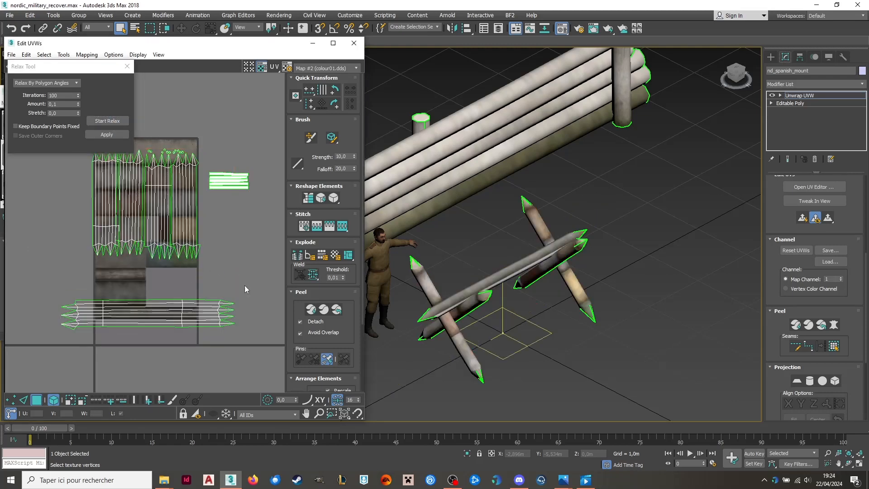
Select the four stake shells and the beam shell together and scale them down to about half size.
{"action": "left_click_drag", "start_coordinate": [30, 225], "coordinate": [244, 342]}
{"action": "left_click_drag", "start_coordinate": [234, 150], "coordinate": [145, 242], "text": "ctrl"}
{"action": "left_click_drag", "start_coordinate": [103, 263], "coordinate": [142, 212]}
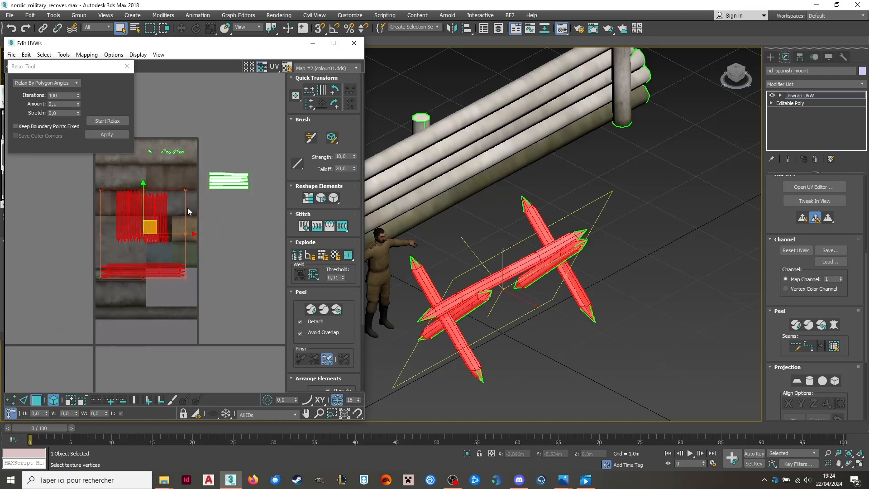
{"action": "scroll", "coordinate": [174, 211], "scroll_direction": "up", "scroll_amount": 3}
{"action": "scroll", "coordinate": [159, 233], "scroll_direction": "down", "scroll_amount": 2}
{"action": "middle_click_drag", "start_coordinate": [260, 154], "coordinate": [230, 176]}
{"action": "scroll", "coordinate": [230, 176], "scroll_direction": "up", "scroll_amount": 1}
Select the log wall's shells and set the UV editor's background to a tiled bitmap with 3 tiles.
{"action": "left_click_drag", "start_coordinate": [246, 171], "coordinate": [158, 251]}
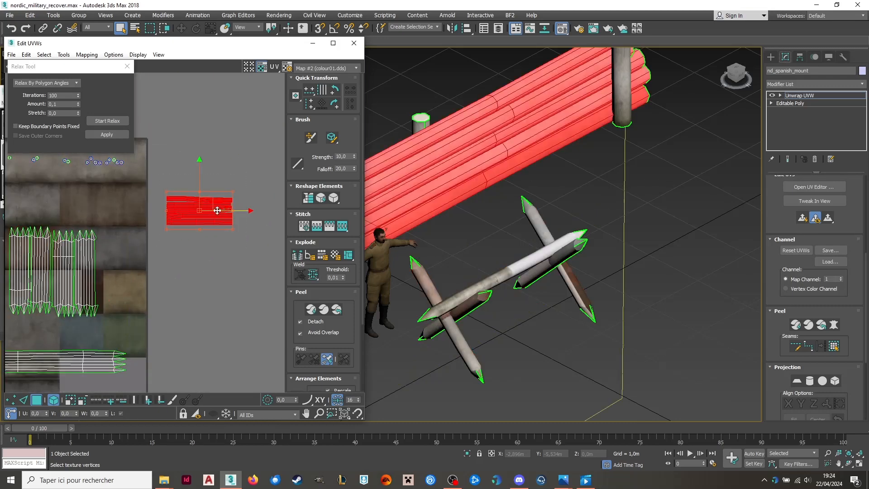
{"action": "left_click", "coordinate": [114, 55]}
{"action": "left_click", "coordinate": [143, 104]}
{"action": "left_click", "coordinate": [138, 164]}
{"action": "left_click", "coordinate": [138, 164]}
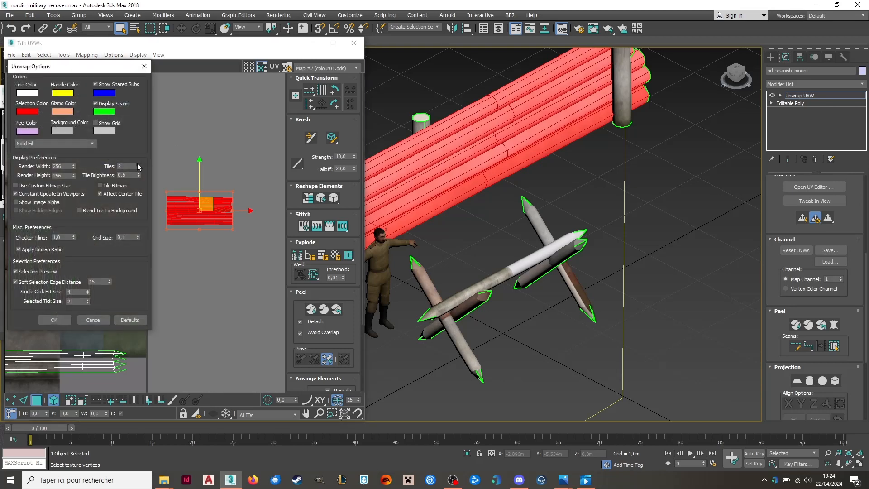
{"action": "left_click", "coordinate": [100, 185]}
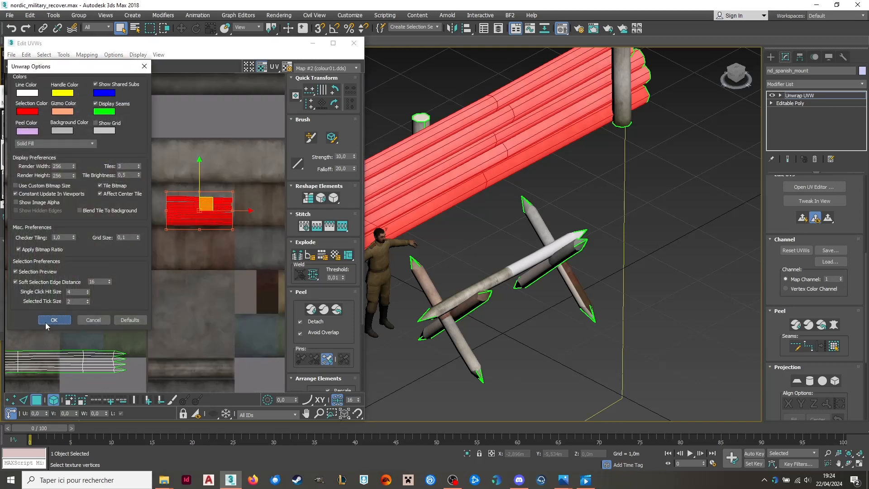
{"action": "left_click", "coordinate": [54, 320]}
{"action": "scroll", "coordinate": [143, 237], "scroll_direction": "up", "scroll_amount": 2}
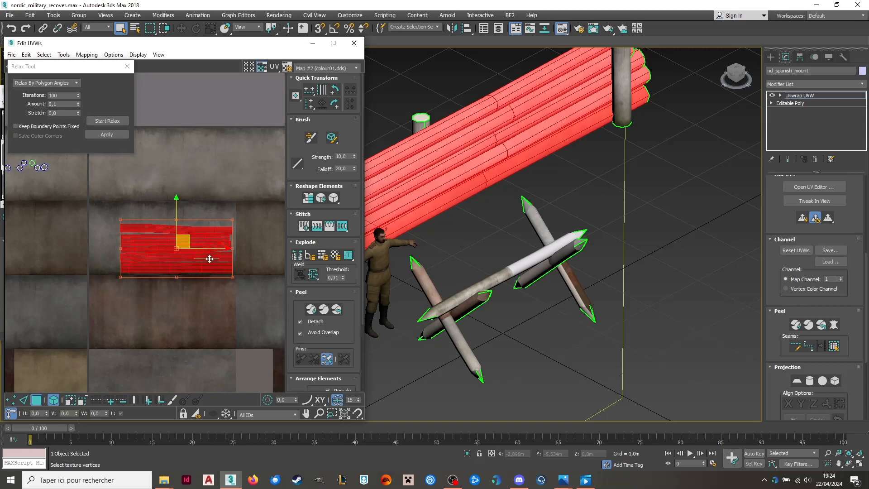
Check which wall logs the lowest and uppermost log shells belong to by selecting each one.
{"action": "left_click", "coordinate": [195, 325]}
{"action": "middle_click_drag", "start_coordinate": [559, 126], "coordinate": [611, 144]}
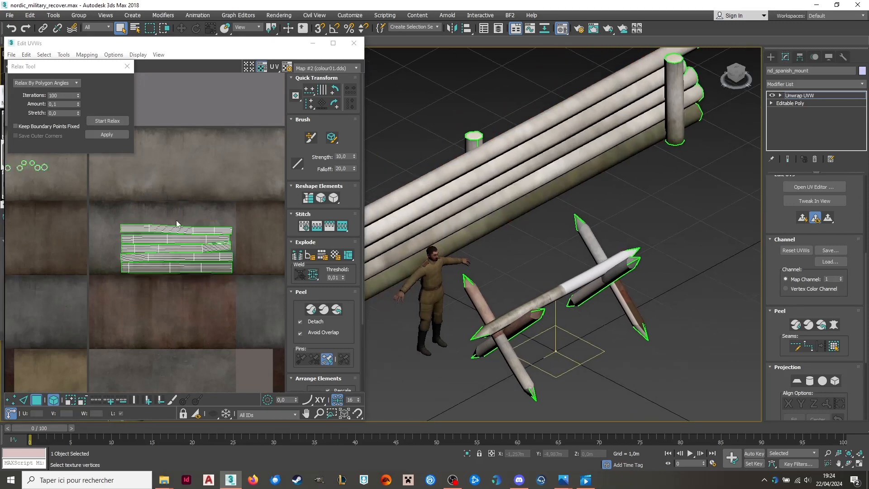
{"action": "scroll", "coordinate": [176, 226], "scroll_direction": "up", "scroll_amount": 3}
{"action": "left_click_drag", "start_coordinate": [186, 318], "coordinate": [185, 322]}
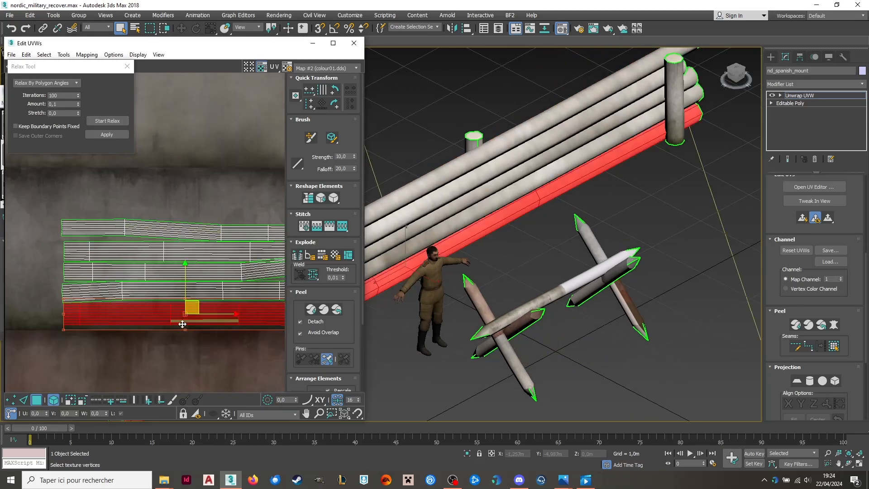
{"action": "key", "text": "ctrl+z"}
{"action": "left_click_drag", "start_coordinate": [106, 223], "coordinate": [106, 225]}
{"action": "scroll", "coordinate": [204, 190], "scroll_direction": "down", "scroll_amount": 5}
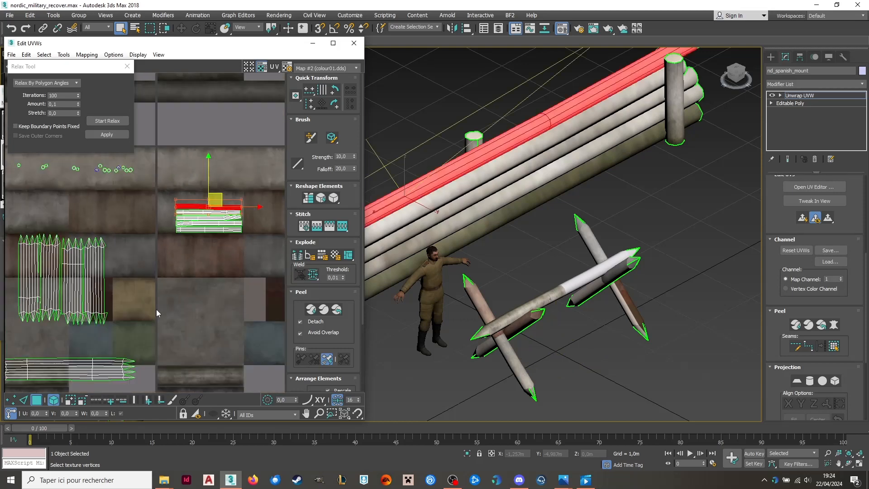
Select the two upright post shells and examine the matching posts on the log wall from its end.
{"action": "left_click", "coordinate": [156, 308]}
{"action": "scroll", "coordinate": [170, 259], "scroll_direction": "down", "scroll_amount": 2}
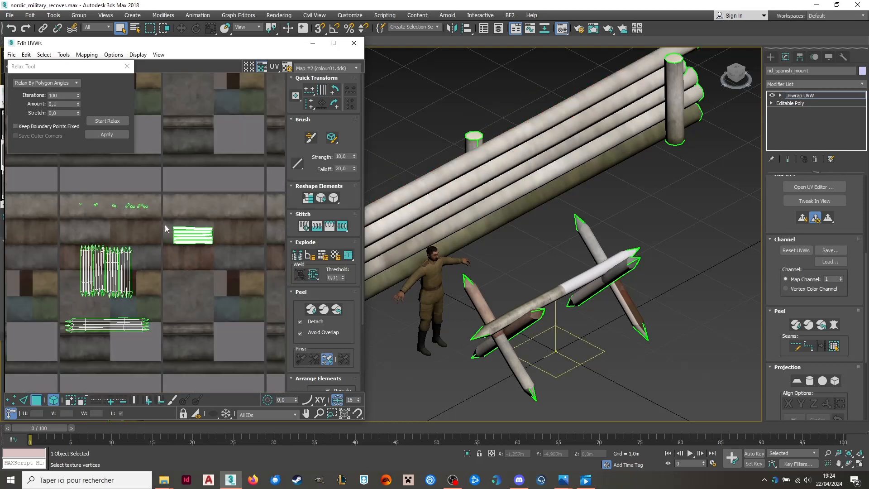
{"action": "scroll", "coordinate": [165, 225], "scroll_direction": "down", "scroll_amount": 6}
{"action": "scroll", "coordinate": [213, 172], "scroll_direction": "up", "scroll_amount": 5}
{"action": "scroll", "coordinate": [196, 193], "scroll_direction": "up", "scroll_amount": 5}
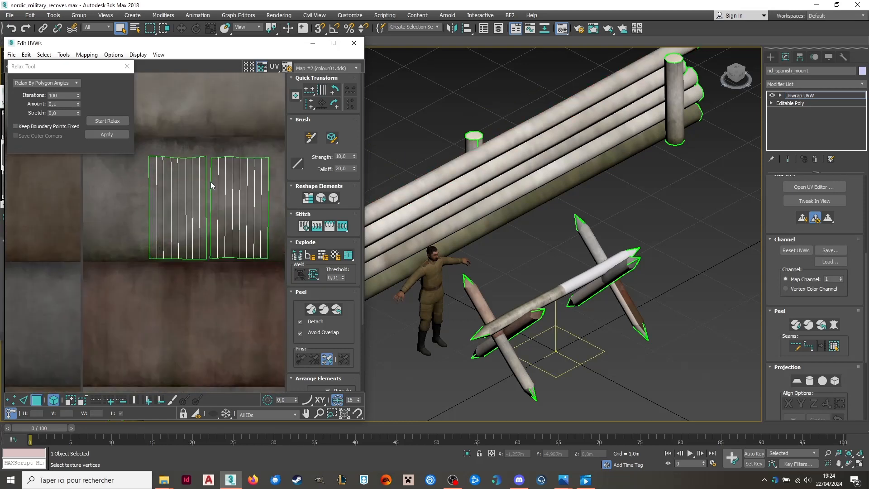
{"action": "left_click_drag", "start_coordinate": [154, 158], "coordinate": [154, 157]}
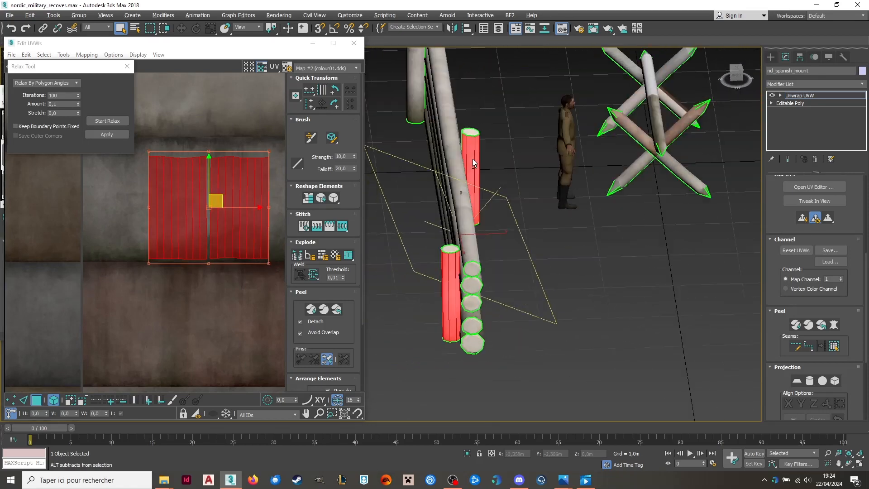
{"action": "scroll", "coordinate": [252, 170], "scroll_direction": "down", "scroll_amount": 8}
{"action": "scroll", "coordinate": [252, 168], "scroll_direction": "down", "scroll_amount": 3}
{"action": "scroll", "coordinate": [158, 287], "scroll_direction": "up", "scroll_amount": 7}
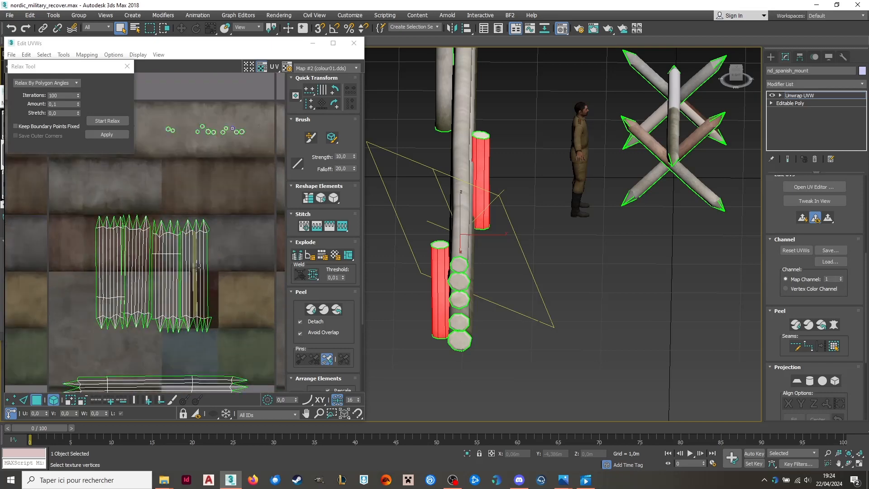
{"action": "scroll", "coordinate": [158, 290], "scroll_direction": "down", "scroll_amount": 1}
{"action": "left_click", "coordinate": [226, 306]}
Move the four stake shells sideways so they stand apart from one another.
{"action": "scroll", "coordinate": [221, 331], "scroll_direction": "up", "scroll_amount": 5}
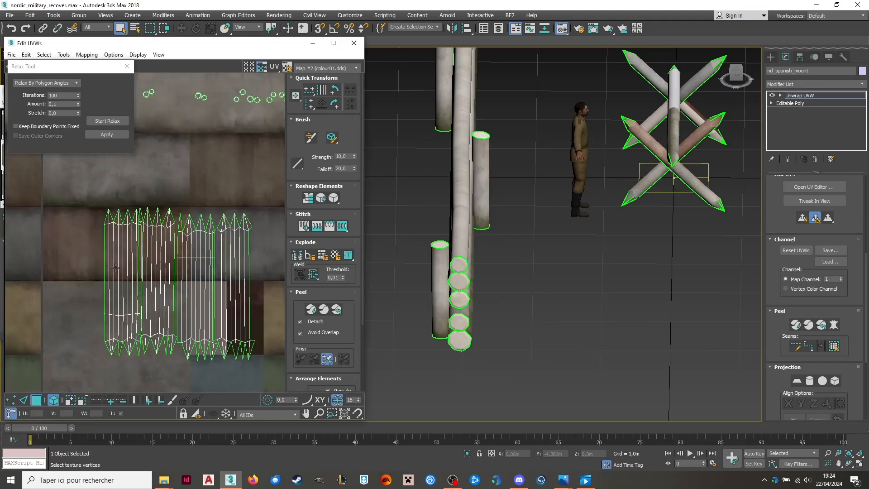
{"action": "left_click", "coordinate": [90, 263]}
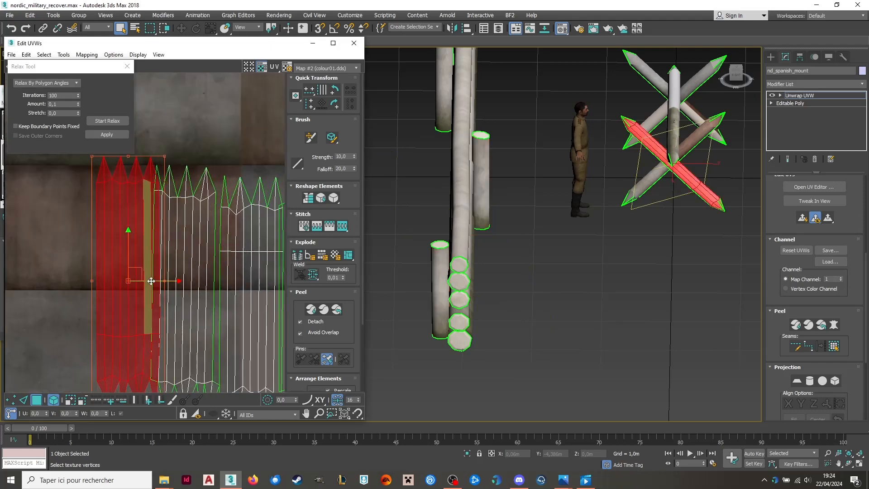
{"action": "left_click_drag", "start_coordinate": [123, 270], "coordinate": [170, 278]}
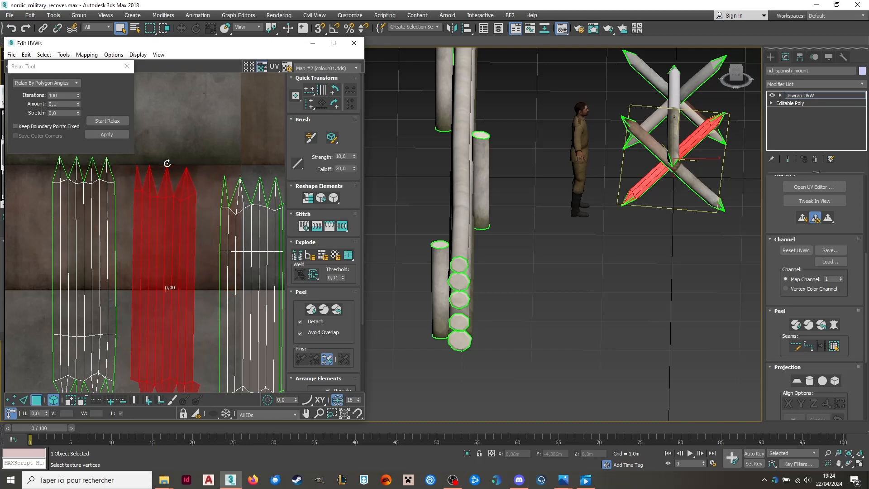
{"action": "left_click", "coordinate": [237, 240]}
{"action": "left_click_drag", "start_coordinate": [238, 240], "coordinate": [224, 240]}
{"action": "left_click_drag", "start_coordinate": [249, 290], "coordinate": [246, 273]}
{"action": "scroll", "coordinate": [83, 251], "scroll_direction": "down", "scroll_amount": 5}
{"action": "left_click", "coordinate": [217, 271]}
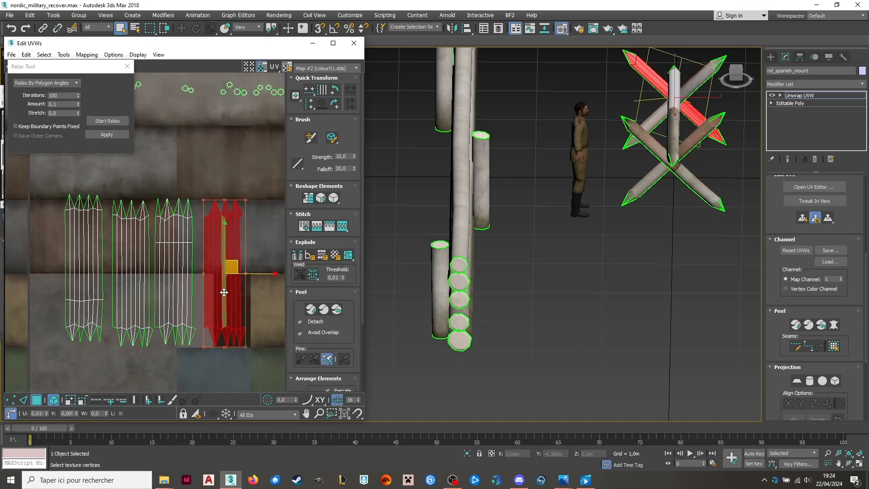
Try moving the horizontal beam's shell onto the neighbouring tile's grey and brown wood strip and scaling it down in the maximized editor.
{"action": "scroll", "coordinate": [216, 271], "scroll_direction": "down", "scroll_amount": 5}
{"action": "left_click_drag", "start_coordinate": [256, 327], "coordinate": [69, 198]}
{"action": "scroll", "coordinate": [169, 284], "scroll_direction": "down", "scroll_amount": 2}
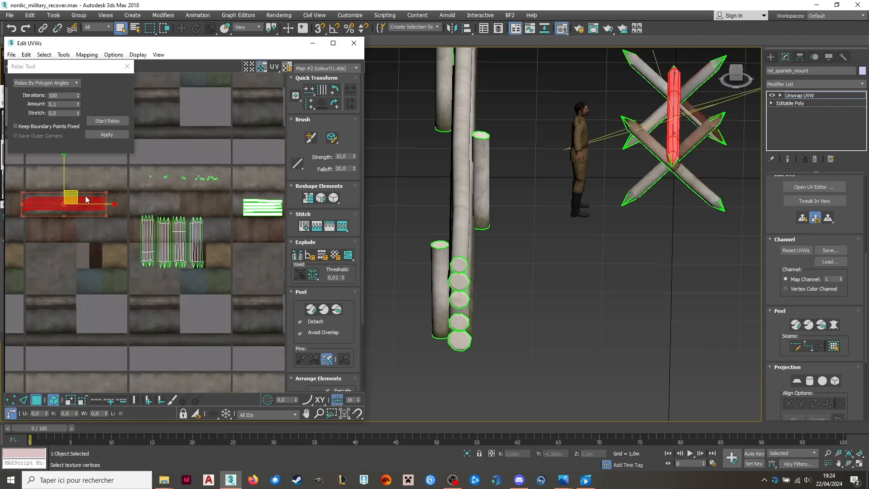
{"action": "left_click", "coordinate": [334, 43]}
{"action": "scroll", "coordinate": [370, 208], "scroll_direction": "up", "scroll_amount": 5}
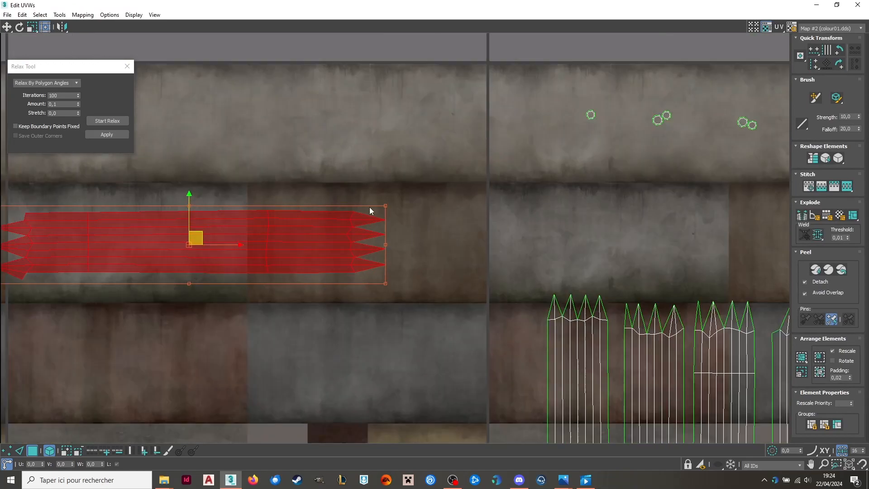
{"action": "left_click_drag", "start_coordinate": [385, 205], "coordinate": [189, 244]}
{"action": "scroll", "coordinate": [243, 229], "scroll_direction": "down", "scroll_amount": 4}
{"action": "key", "text": "ctrl+z"}
{"action": "key", "text": "ctrl+z"}
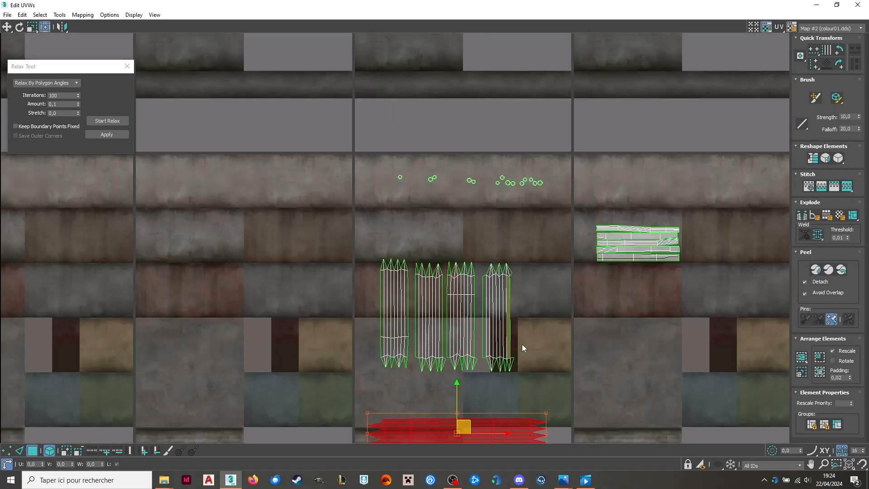
Scale down the four stake shells and the beam shell together and move them onto the grey wood strip.
{"action": "left_click_drag", "start_coordinate": [545, 281], "coordinate": [307, 400], "text": "ctrl"}
{"action": "scroll", "coordinate": [382, 311], "scroll_direction": "down", "scroll_amount": 3}
{"action": "left_click_drag", "start_coordinate": [493, 393], "coordinate": [420, 257]}
{"action": "scroll", "coordinate": [406, 294], "scroll_direction": "up", "scroll_amount": 3}
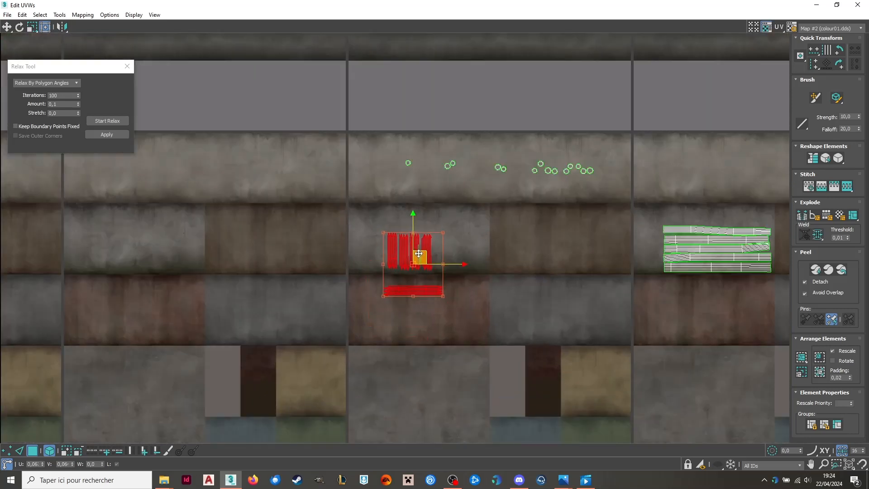
{"action": "scroll", "coordinate": [427, 243], "scroll_direction": "up", "scroll_amount": 3}
{"action": "left_click_drag", "start_coordinate": [461, 215], "coordinate": [477, 198]}
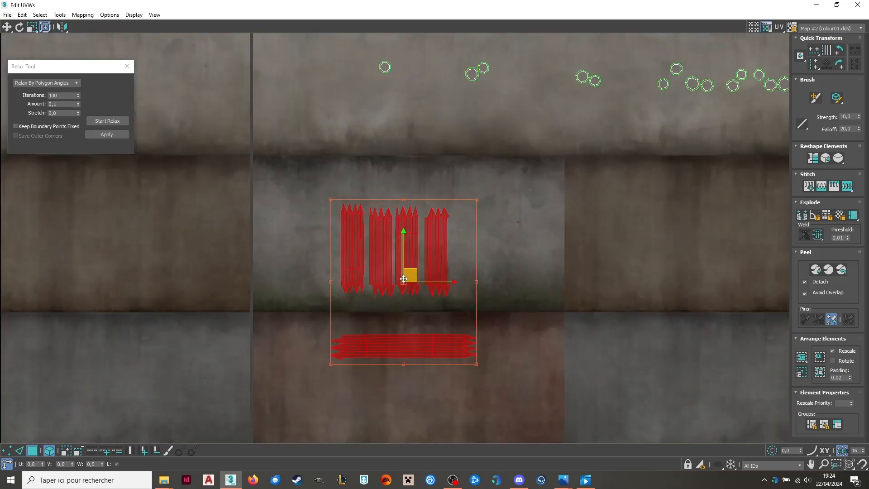
{"action": "left_click_drag", "start_coordinate": [410, 273], "coordinate": [383, 285]}
Separate the four stake shells into two pairs and move the beam shell between them on the grey wood strip.
{"action": "left_click", "coordinate": [499, 295]}
{"action": "left_click_drag", "start_coordinate": [461, 236], "coordinate": [514, 257]}
{"action": "left_click", "coordinate": [510, 343]}
{"action": "left_click_drag", "start_coordinate": [508, 331], "coordinate": [272, 398]}
{"action": "left_click_drag", "start_coordinate": [386, 347], "coordinate": [423, 244]}
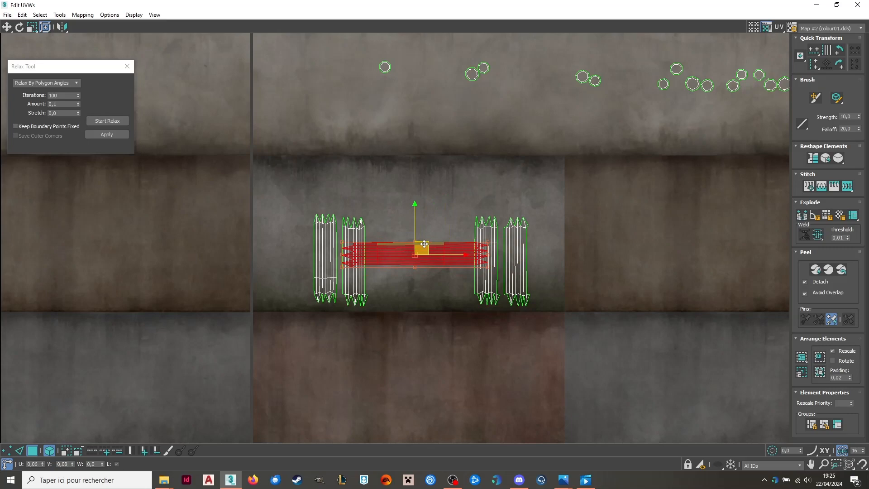
Move the outermost stake shell beside the first pair's inner stake farther out along the grey wood strip.
{"action": "left_click", "coordinate": [447, 194]}
{"action": "scroll", "coordinate": [336, 236], "scroll_direction": "up", "scroll_amount": 3}
{"action": "left_click", "coordinate": [321, 256]}
{"action": "left_click_drag", "start_coordinate": [321, 255], "coordinate": [296, 255]}
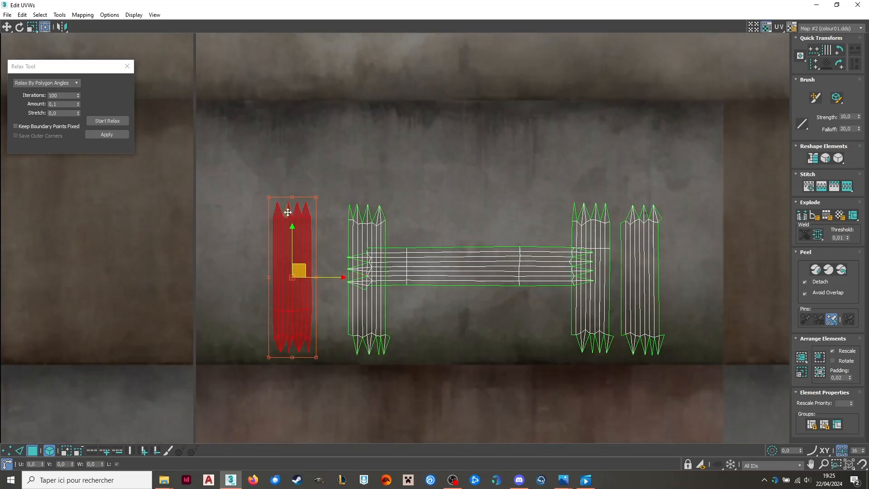
{"action": "left_click", "coordinate": [229, 208]}
{"action": "scroll", "coordinate": [229, 209], "scroll_direction": "down", "scroll_amount": 3}
Restore the smaller UV editor window, shift the stake and beam shells slightly up the grey strip and check the barricade's texture.
{"action": "left_click_drag", "start_coordinate": [484, 4], "coordinate": [231, 36]}
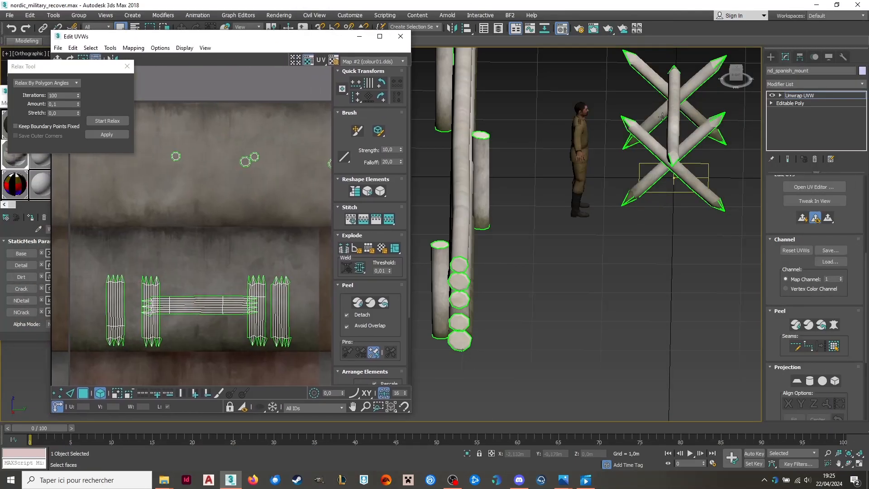
{"action": "middle_click_drag", "start_coordinate": [611, 168], "coordinate": [549, 171], "text": "alt"}
{"action": "scroll", "coordinate": [549, 171], "scroll_direction": "up", "scroll_amount": 3}
{"action": "middle_click_drag", "start_coordinate": [652, 231], "coordinate": [703, 243], "text": "alt"}
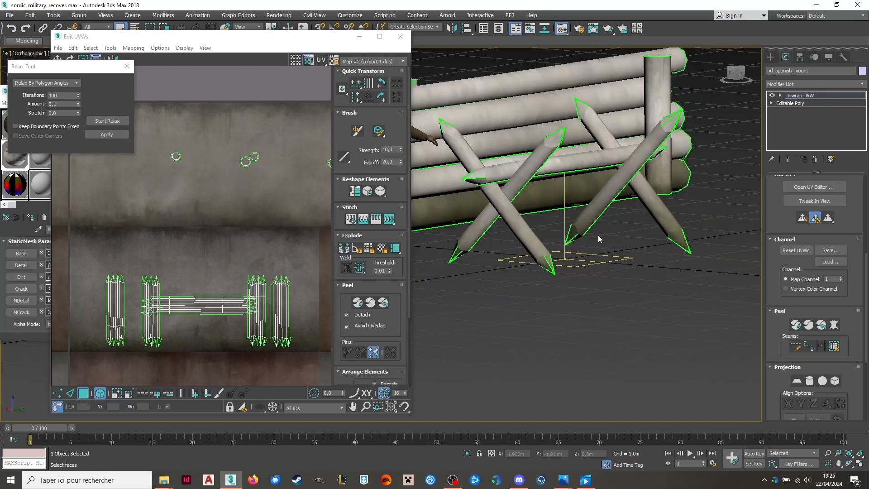
{"action": "middle_click_drag", "start_coordinate": [598, 239], "coordinate": [639, 253], "text": "alt"}
{"action": "scroll", "coordinate": [230, 288], "scroll_direction": "up", "scroll_amount": 2}
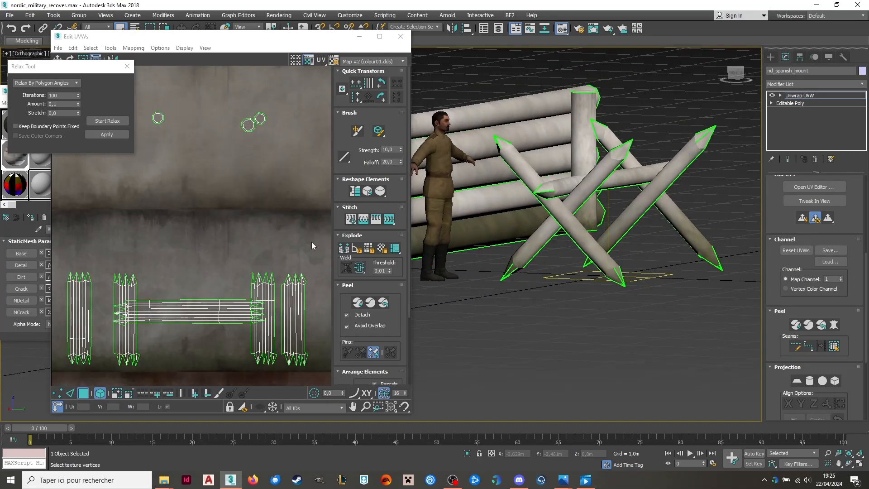
{"action": "left_click_drag", "start_coordinate": [311, 243], "coordinate": [64, 376]}
{"action": "left_click_drag", "start_coordinate": [190, 286], "coordinate": [190, 269]}
{"action": "left_click", "coordinate": [235, 205]}
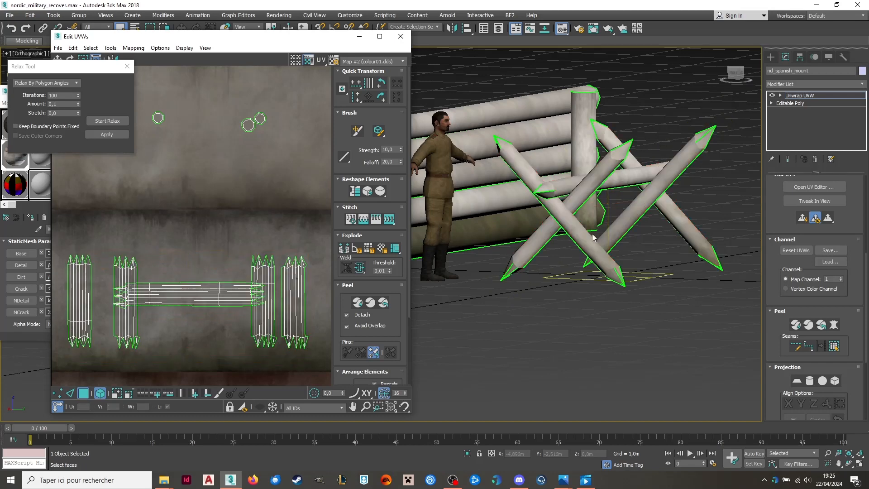
{"action": "scroll", "coordinate": [731, 267], "scroll_direction": "up", "scroll_amount": 2}
{"action": "scroll", "coordinate": [559, 201], "scroll_direction": "down", "scroll_amount": 2}
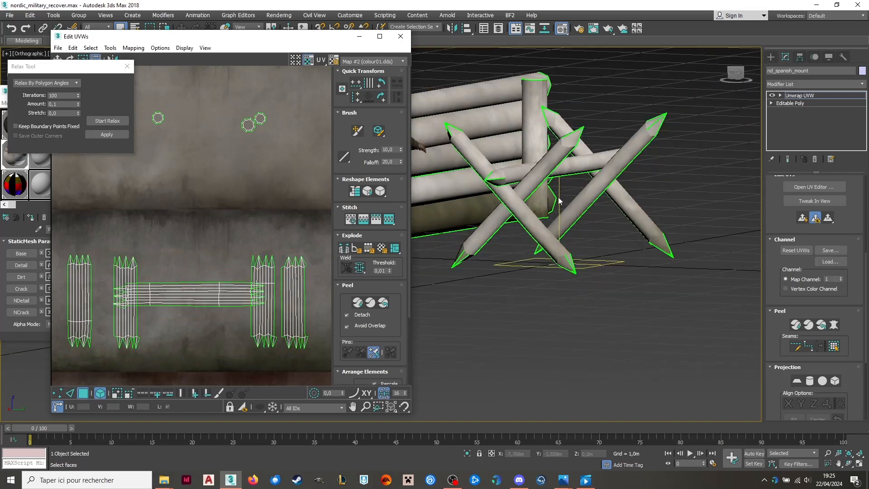
{"action": "middle_click_drag", "start_coordinate": [559, 201], "coordinate": [499, 205], "text": "alt"}
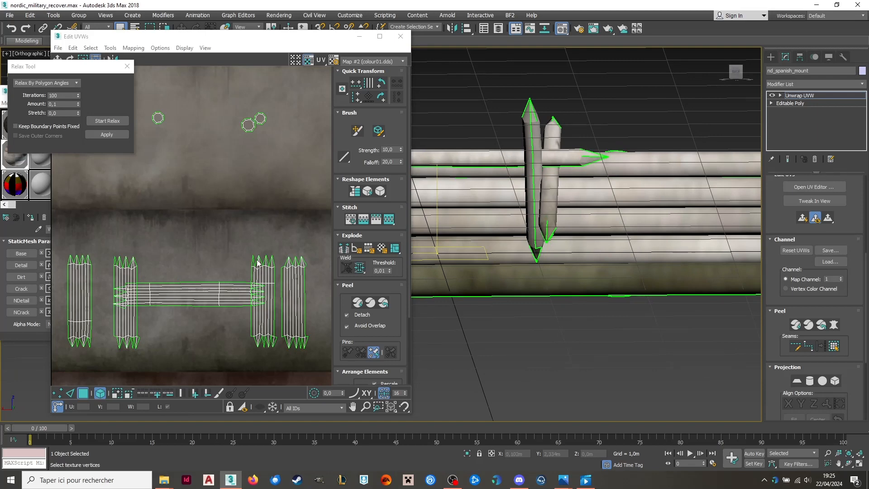
Try to relax the barricade's stake and beam shells together with one log shell by polygon angles.
{"action": "scroll", "coordinate": [172, 242], "scroll_direction": "down", "scroll_amount": 3}
{"action": "middle_click_drag", "start_coordinate": [258, 264], "coordinate": [216, 281]}
{"action": "scroll", "coordinate": [217, 281], "scroll_direction": "down", "scroll_amount": 2}
{"action": "left_click_drag", "start_coordinate": [226, 311], "coordinate": [108, 256]}
{"action": "middle_click_drag", "start_coordinate": [273, 273], "coordinate": [199, 269]}
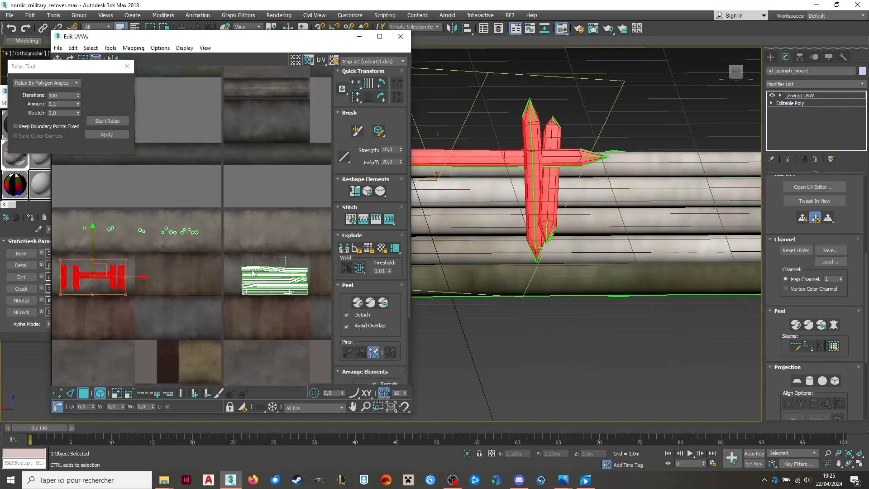
{"action": "left_click_drag", "start_coordinate": [253, 272], "coordinate": [252, 271], "text": "ctrl"}
{"action": "middle_click_drag", "start_coordinate": [150, 257], "coordinate": [184, 240]}
{"action": "left_click", "coordinate": [107, 121]}
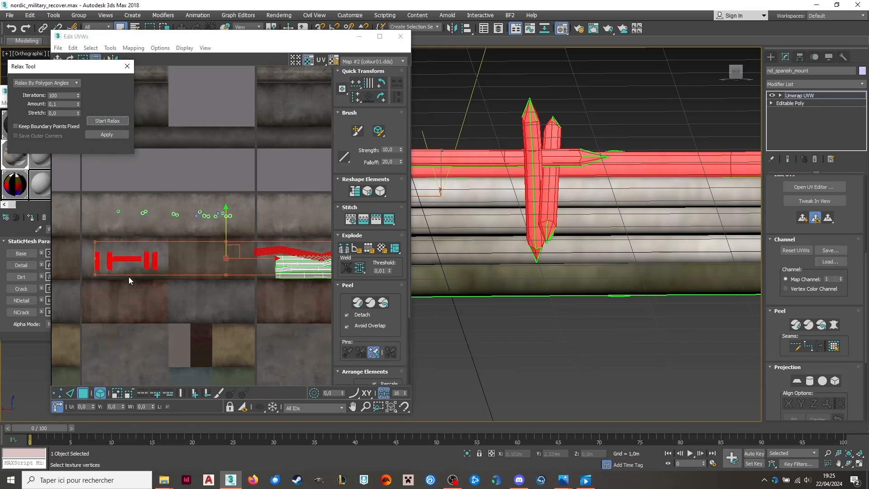
{"action": "key", "text": "ctrl+z"}
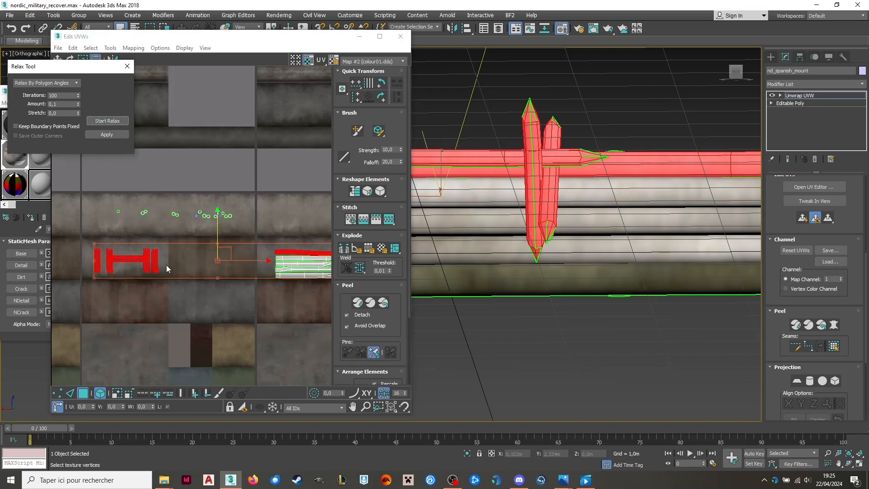
{"action": "scroll", "coordinate": [211, 186], "scroll_direction": "down", "scroll_amount": 1}
{"action": "left_click", "coordinate": [116, 123]}
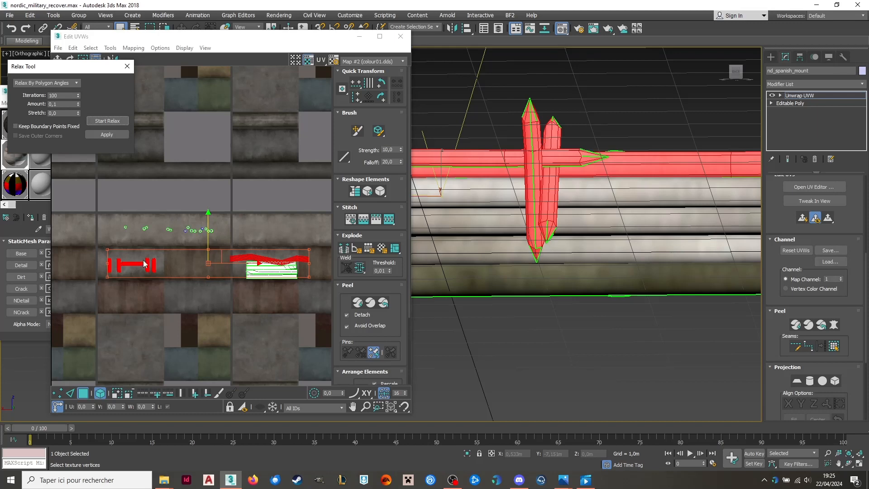
{"action": "key", "text": "ctrl+z"}
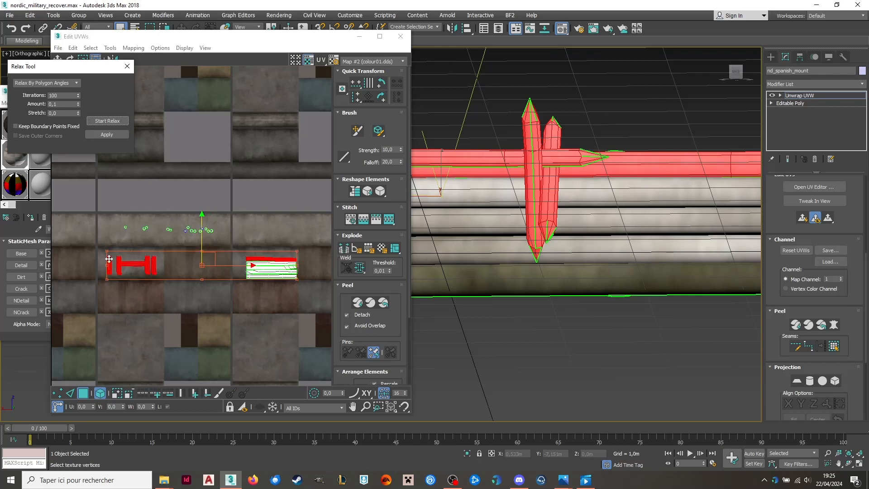
Scale the four stake shells and the beam shell down slightly together on the grey wood strip.
{"action": "scroll", "coordinate": [113, 257], "scroll_direction": "up", "scroll_amount": 5}
{"action": "left_click", "coordinate": [129, 352]}
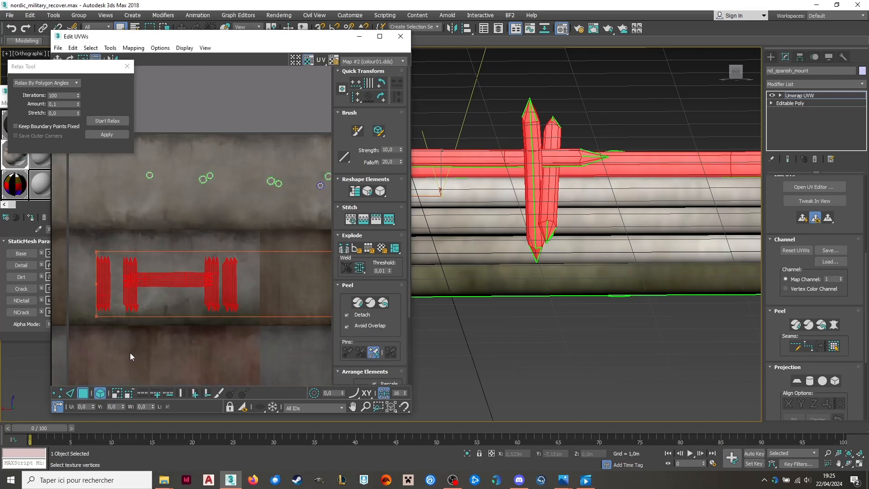
{"action": "scroll", "coordinate": [112, 307], "scroll_direction": "up", "scroll_amount": 2}
{"action": "scroll", "coordinate": [89, 328], "scroll_direction": "down", "scroll_amount": 1}
{"action": "left_click_drag", "start_coordinate": [240, 274], "coordinate": [260, 261]}
{"action": "scroll", "coordinate": [291, 240], "scroll_direction": "up", "scroll_amount": 1}
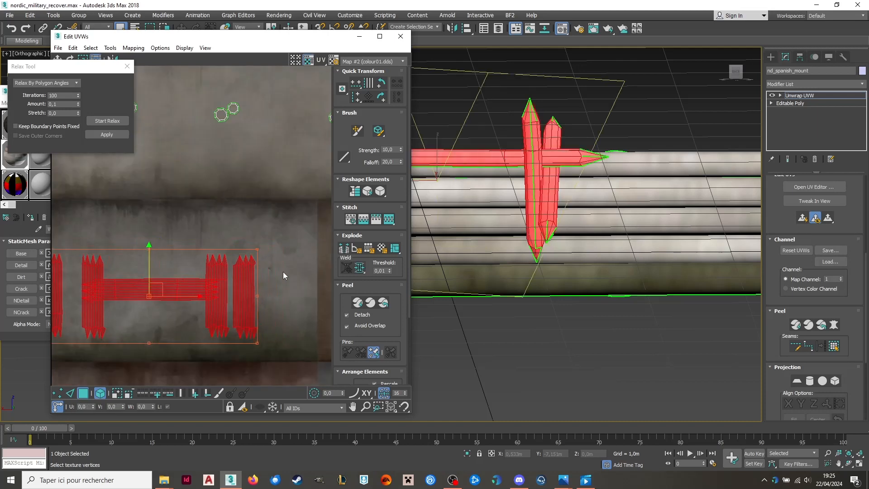
{"action": "left_click", "coordinate": [284, 275]}
Move the first pair's inner stake shell slightly up and outward on the grey wood strip.
{"action": "middle_click_drag", "start_coordinate": [229, 316], "coordinate": [310, 299]}
{"action": "left_click", "coordinate": [169, 272]}
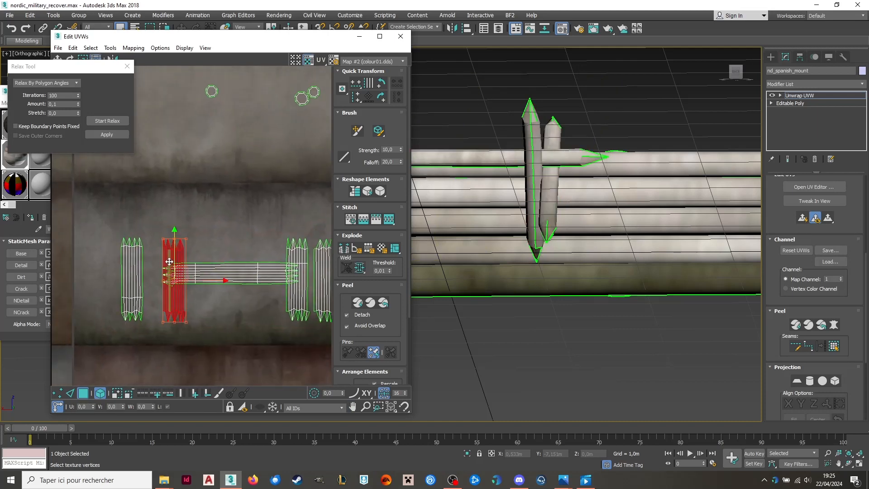
{"action": "scroll", "coordinate": [168, 271], "scroll_direction": "up", "scroll_amount": 2}
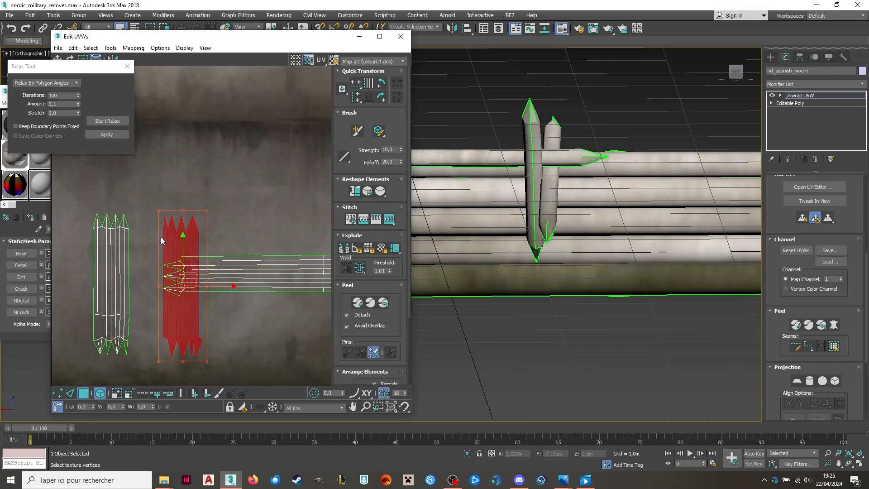
{"action": "left_click_drag", "start_coordinate": [188, 279], "coordinate": [169, 238]}
{"action": "scroll", "coordinate": [119, 279], "scroll_direction": "down", "scroll_amount": 3}
{"action": "scroll", "coordinate": [237, 270], "scroll_direction": "up", "scroll_amount": 2}
Spread the second pair's stake shells apart and shift the beam shell toward them along the grey strip.
{"action": "left_click_drag", "start_coordinate": [238, 255], "coordinate": [237, 231]}
{"action": "left_click_drag", "start_coordinate": [294, 266], "coordinate": [315, 258]}
{"action": "left_click", "coordinate": [275, 285]}
{"action": "left_click_drag", "start_coordinate": [170, 282], "coordinate": [200, 265]}
{"action": "left_click", "coordinate": [272, 237]}
{"action": "scroll", "coordinate": [542, 206], "scroll_direction": "down", "scroll_amount": 4}
Check the stakes' texture on the model and scale the four stake shells and the beam shell up slightly together.
{"action": "middle_click_drag", "start_coordinate": [541, 206], "coordinate": [580, 231], "text": "alt"}
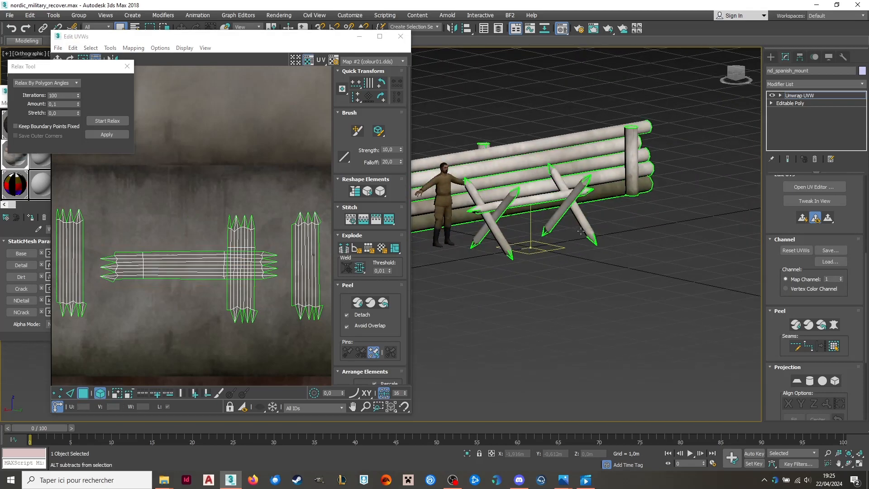
{"action": "scroll", "coordinate": [581, 231], "scroll_direction": "up", "scroll_amount": 6}
{"action": "middle_click_drag", "start_coordinate": [586, 194], "coordinate": [659, 229]}
{"action": "scroll", "coordinate": [267, 230], "scroll_direction": "down", "scroll_amount": 1}
{"action": "scroll", "coordinate": [82, 268], "scroll_direction": "up", "scroll_amount": 2}
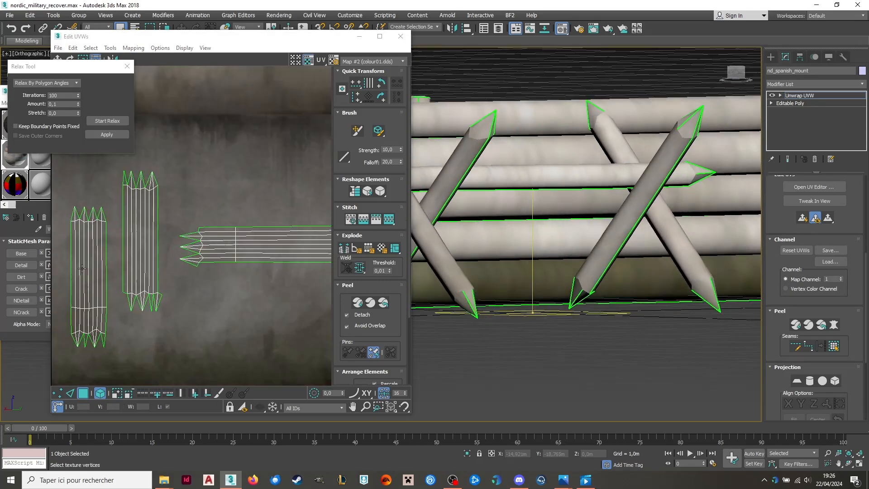
{"action": "scroll", "coordinate": [82, 268], "scroll_direction": "down", "scroll_amount": 1}
{"action": "left_click_drag", "start_coordinate": [96, 220], "coordinate": [142, 339]}
{"action": "scroll", "coordinate": [254, 295], "scroll_direction": "down", "scroll_amount": 2}
{"action": "left_click_drag", "start_coordinate": [301, 321], "coordinate": [53, 219]}
{"action": "left_click_drag", "start_coordinate": [284, 219], "coordinate": [299, 212]}
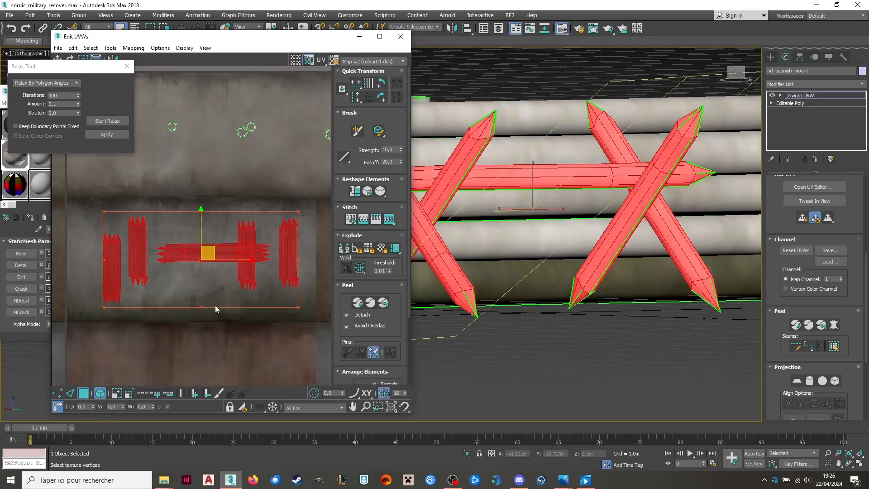
{"action": "left_click", "coordinate": [215, 306]}
Nudge the second pair's stake shells and move the beam shell back between the two stake pairs.
{"action": "scroll", "coordinate": [205, 262], "scroll_direction": "up", "scroll_amount": 2}
{"action": "left_click", "coordinate": [258, 266]}
{"action": "left_click_drag", "start_coordinate": [258, 266], "coordinate": [258, 269]}
{"action": "left_click", "coordinate": [321, 267]}
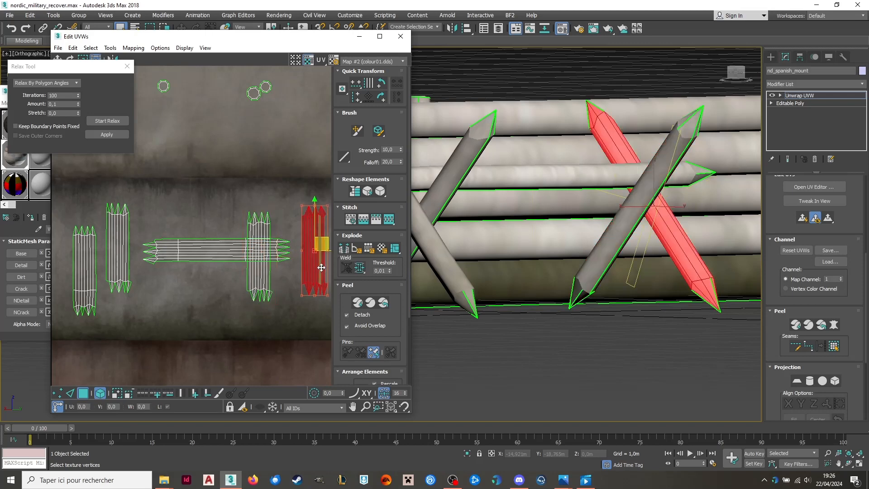
{"action": "left_click_drag", "start_coordinate": [320, 267], "coordinate": [311, 272]}
{"action": "left_click_drag", "start_coordinate": [204, 254], "coordinate": [186, 249]}
{"action": "left_click", "coordinate": [181, 287]}
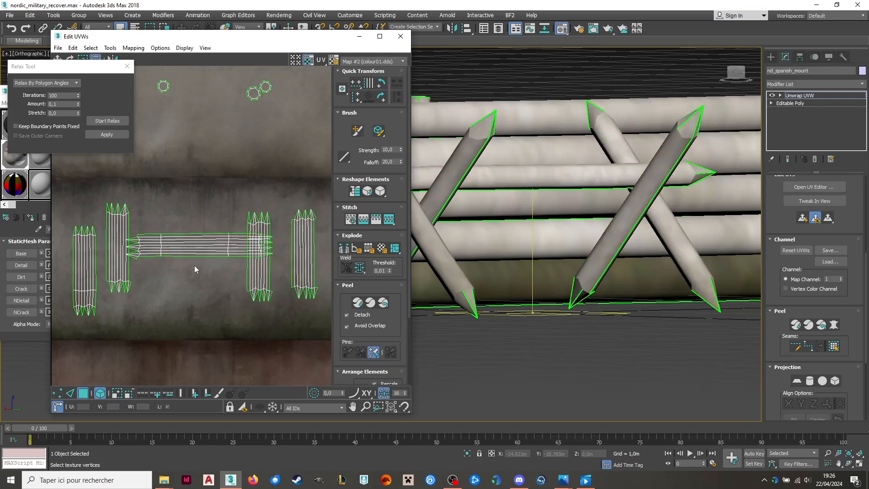
Shift all the stake shells and the beam shell slightly down the grey wood strip together.
{"action": "scroll", "coordinate": [598, 253], "scroll_direction": "down", "scroll_amount": 4}
{"action": "middle_click_drag", "start_coordinate": [580, 237], "coordinate": [597, 243], "text": "alt"}
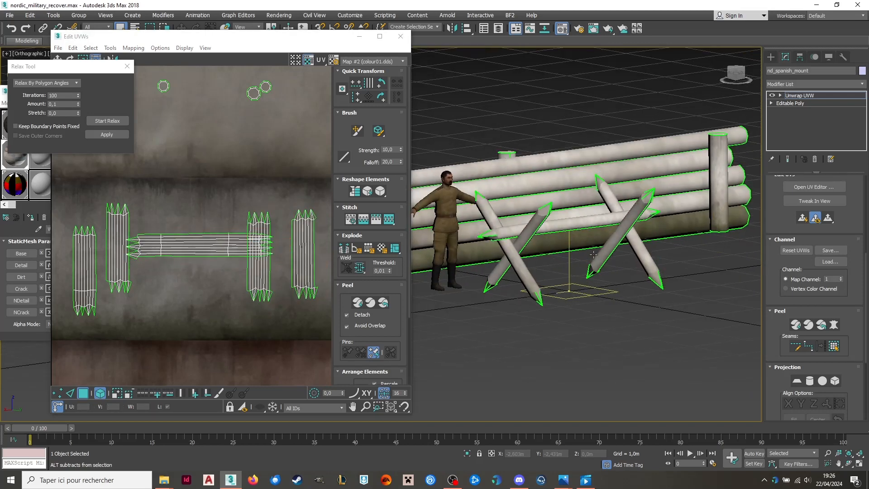
{"action": "scroll", "coordinate": [598, 226], "scroll_direction": "up", "scroll_amount": 2}
{"action": "middle_click_drag", "start_coordinate": [628, 269], "coordinate": [658, 261], "text": "alt"}
{"action": "left_click", "coordinate": [240, 271]}
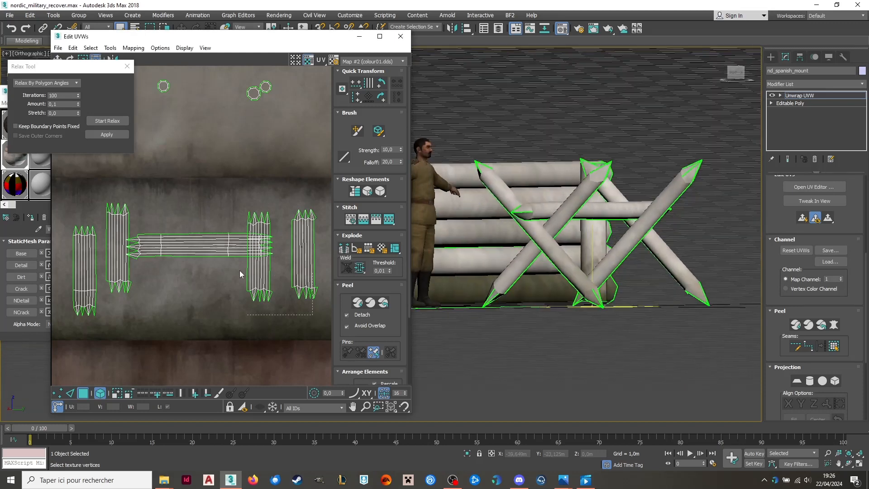
{"action": "left_click_drag", "start_coordinate": [312, 315], "coordinate": [80, 235]}
{"action": "left_click_drag", "start_coordinate": [195, 224], "coordinate": [195, 239]}
{"action": "left_click", "coordinate": [272, 230]}
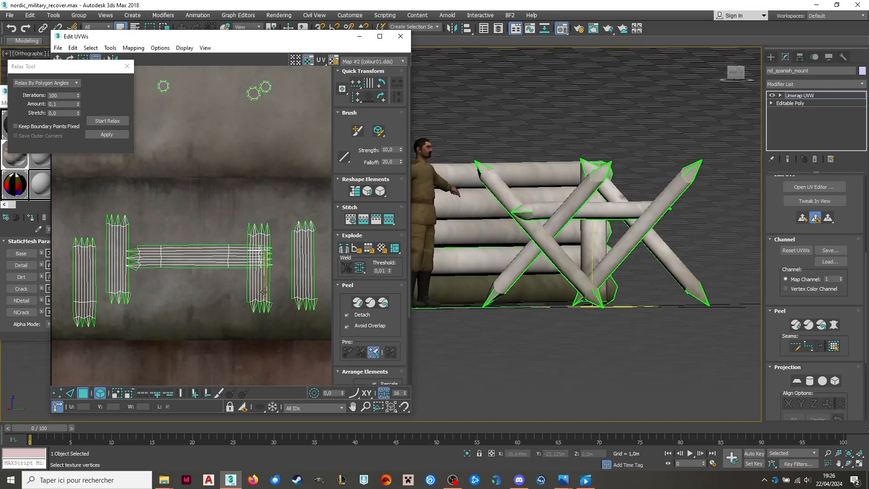
Lower the first pair's inner stake shell slightly on the grey strip and check the stakes' texture up close.
{"action": "left_click", "coordinate": [115, 285]}
{"action": "left_click_drag", "start_coordinate": [115, 288], "coordinate": [116, 292]}
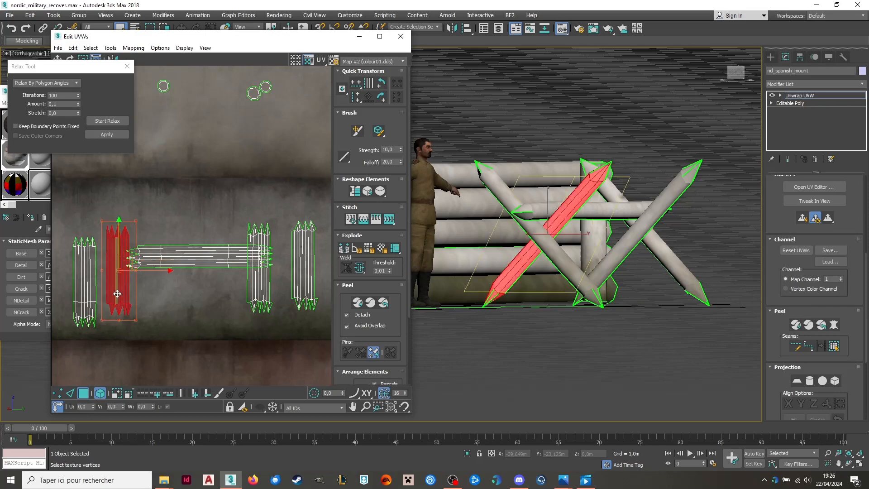
{"action": "left_click", "coordinate": [207, 335]}
{"action": "middle_click_drag", "start_coordinate": [475, 290], "coordinate": [558, 284], "text": "alt"}
{"action": "scroll", "coordinate": [512, 304], "scroll_direction": "up", "scroll_amount": 3}
{"action": "scroll", "coordinate": [583, 262], "scroll_direction": "up", "scroll_amount": 3}
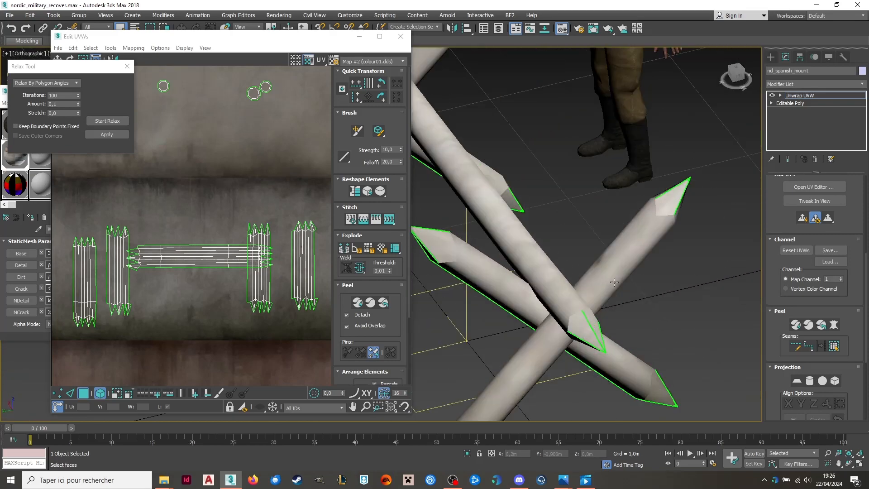
{"action": "scroll", "coordinate": [586, 260], "scroll_direction": "down", "scroll_amount": 2}
{"action": "scroll", "coordinate": [200, 270], "scroll_direction": "down", "scroll_amount": 5}
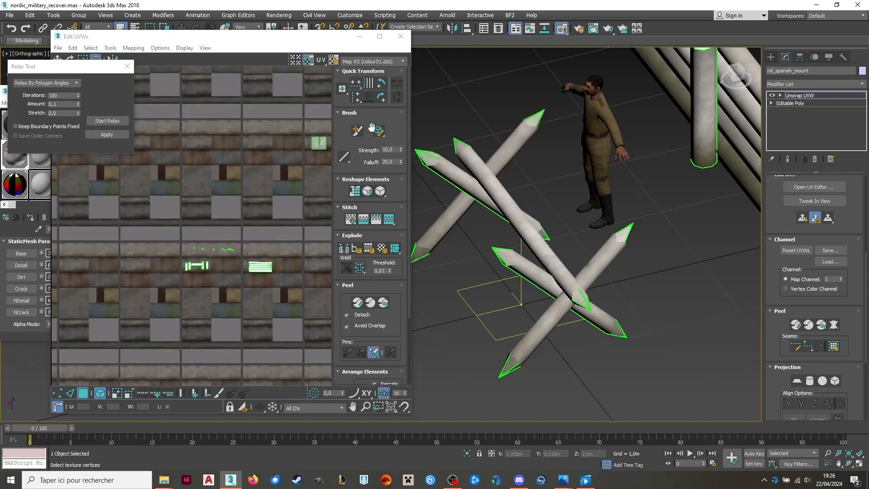
Close the UV editor and collapse the object's whole modifier stack to Editable Poly.
{"action": "left_click", "coordinate": [400, 36]}
{"action": "right_click", "coordinate": [798, 96]}
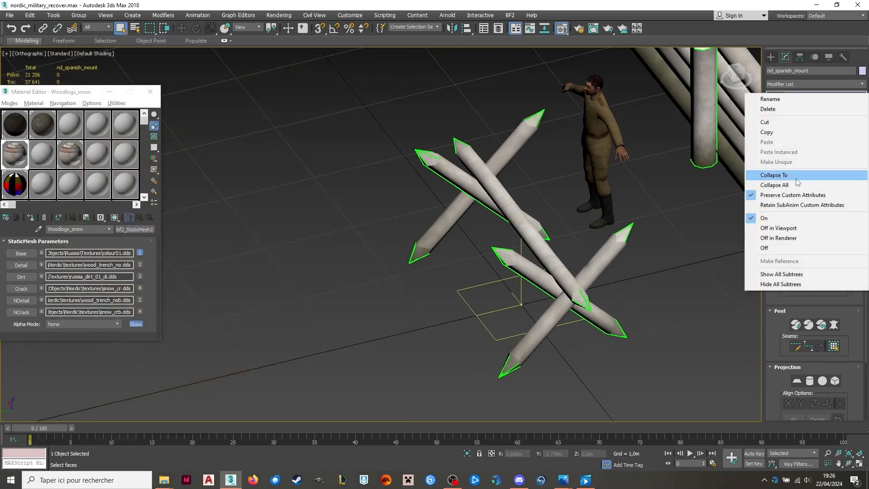
{"action": "left_click", "coordinate": [774, 184]}
Examine the base texture on the barricade's stakes and beam from several angles, with nothing selected.
{"action": "scroll", "coordinate": [471, 217], "scroll_direction": "down", "scroll_amount": 5}
{"action": "middle_click_drag", "start_coordinate": [471, 218], "coordinate": [629, 196], "text": "alt"}
{"action": "scroll", "coordinate": [574, 216], "scroll_direction": "up", "scroll_amount": 5}
{"action": "scroll", "coordinate": [385, 250], "scroll_direction": "up", "scroll_amount": 3}
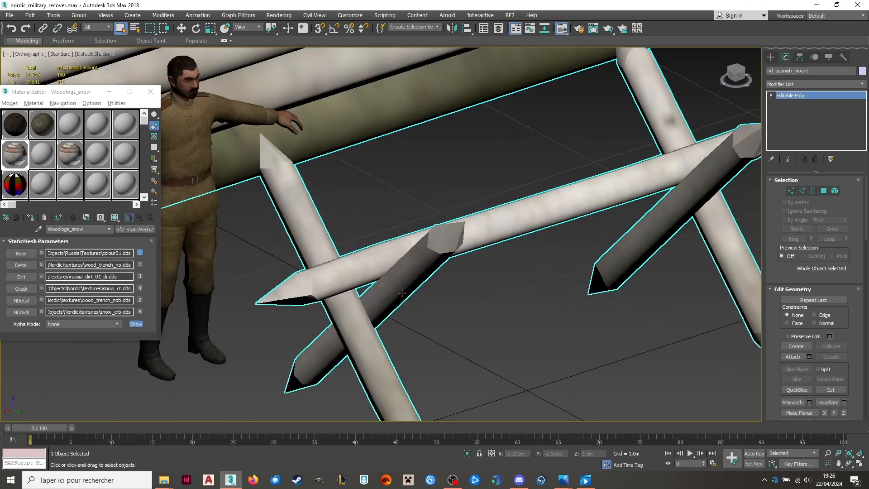
{"action": "scroll", "coordinate": [343, 276], "scroll_direction": "down", "scroll_amount": 2}
{"action": "scroll", "coordinate": [368, 230], "scroll_direction": "down", "scroll_amount": 4}
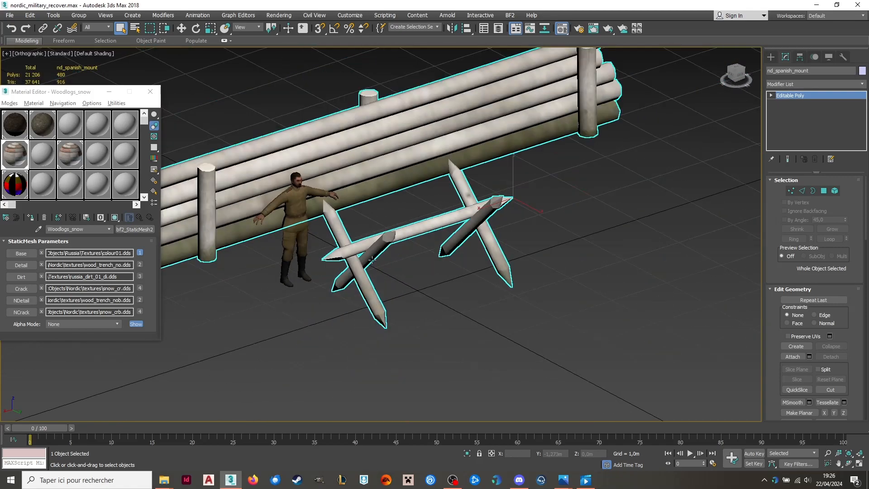
{"action": "middle_click_drag", "start_coordinate": [344, 245], "coordinate": [365, 248], "text": "alt"}
{"action": "scroll", "coordinate": [392, 257], "scroll_direction": "up", "scroll_amount": 4}
{"action": "left_click", "coordinate": [548, 324]}
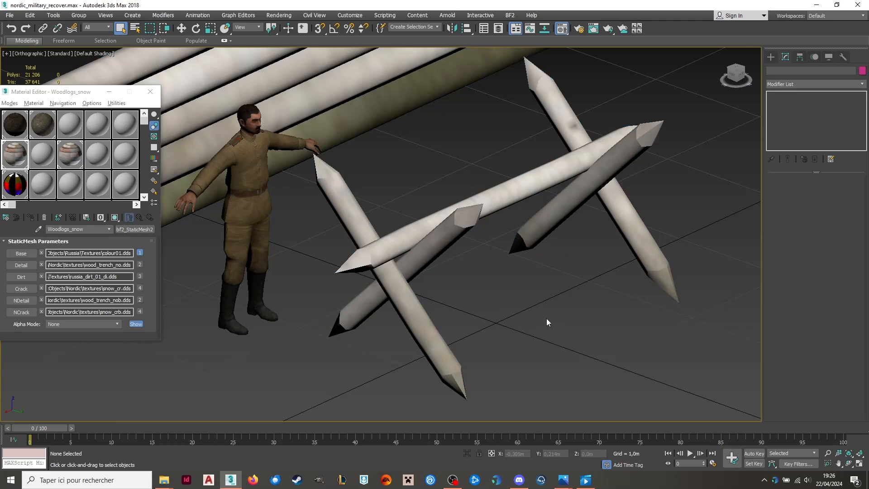
Display the Woodlogs_snow material's Detail texture in the viewport and compare the barricade with the log wall.
{"action": "left_click", "coordinate": [140, 266]}
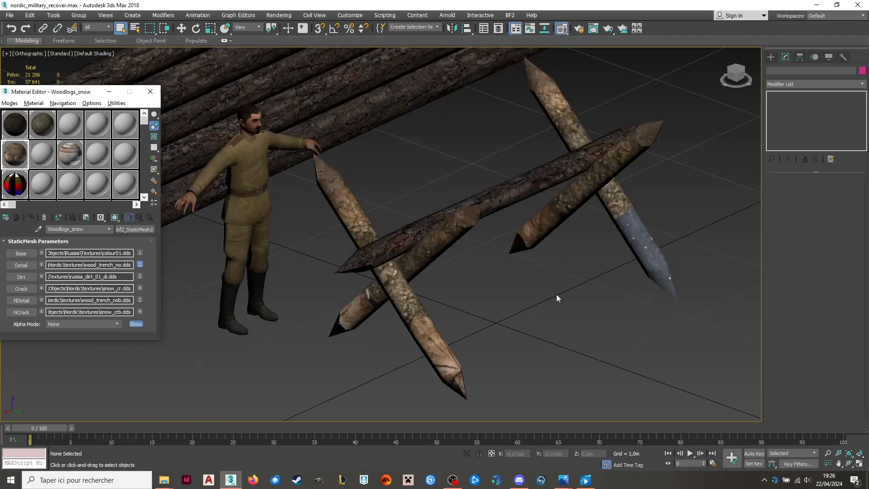
{"action": "scroll", "coordinate": [556, 295], "scroll_direction": "down", "scroll_amount": 3}
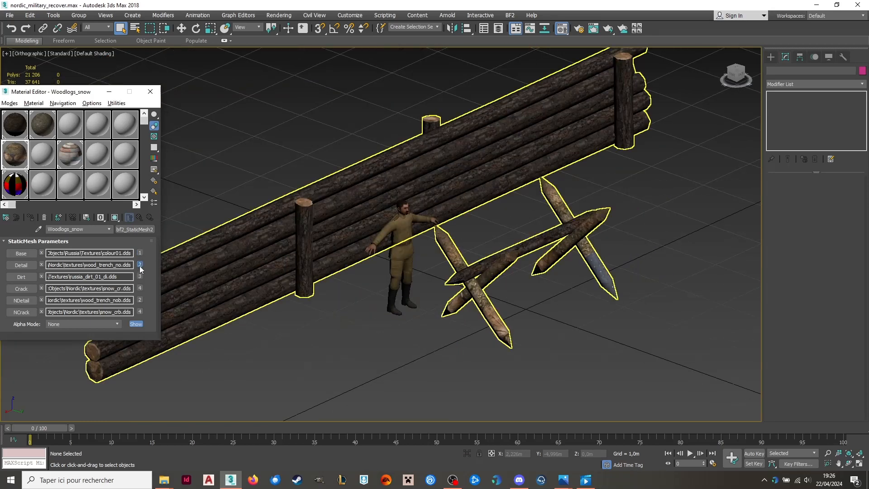
{"action": "scroll", "coordinate": [468, 271], "scroll_direction": "up", "scroll_amount": 4}
Add an Unwrap UVW modifier to the barricade object on map channel 2, carrying over the existing UVs.
{"action": "left_click", "coordinate": [470, 273]}
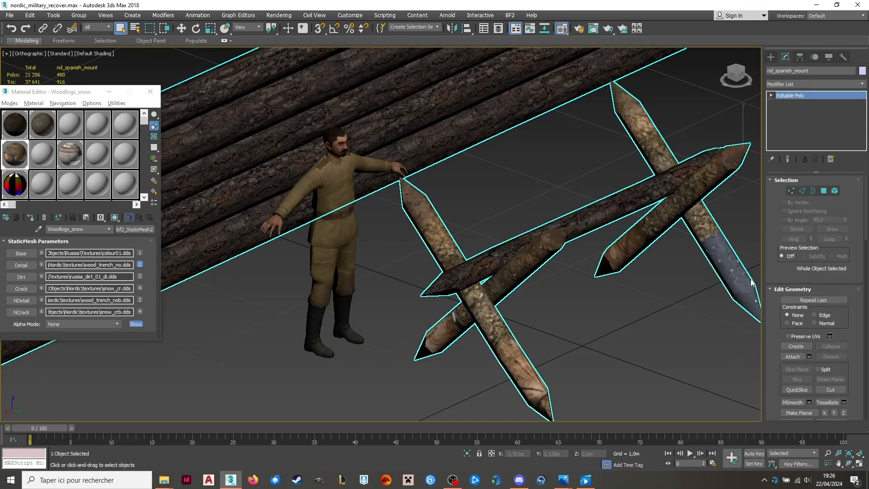
{"action": "middle_click_drag", "start_coordinate": [470, 274], "coordinate": [376, 273]}
{"action": "left_click", "coordinate": [803, 84]}
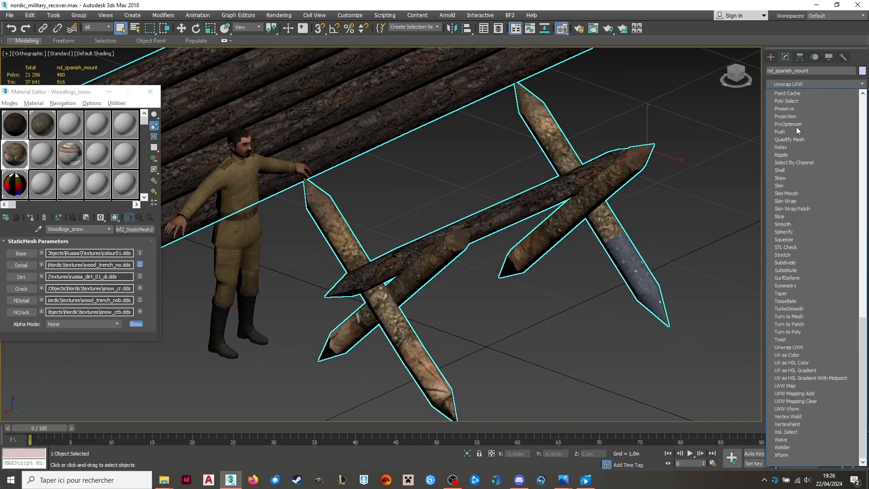
{"action": "left_click", "coordinate": [818, 347]}
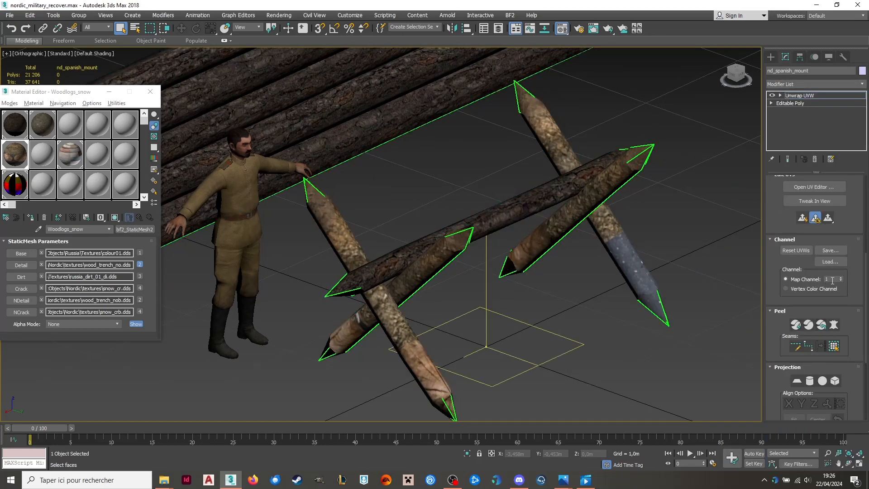
{"action": "key", "text": "Return"}
{"action": "left_click", "coordinate": [392, 249]}
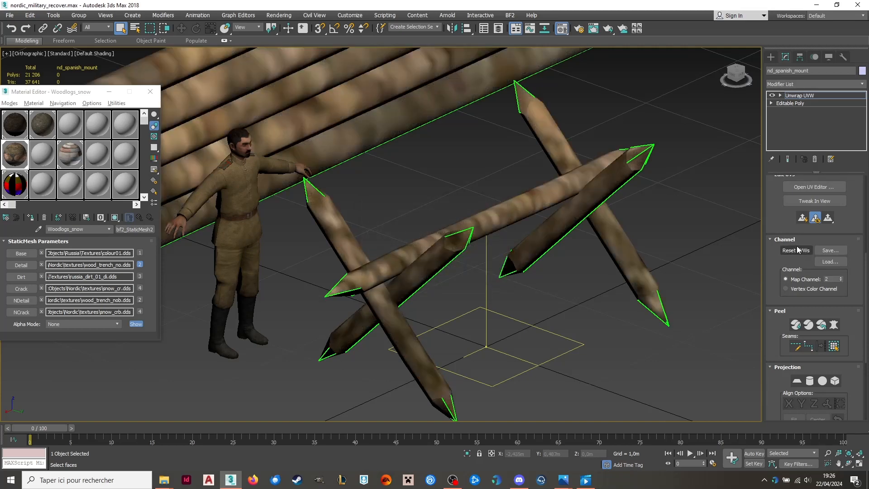
Open the UV editor and inspect the channel 2 shells of the barricade and the log wall.
{"action": "left_click", "coordinate": [809, 188]}
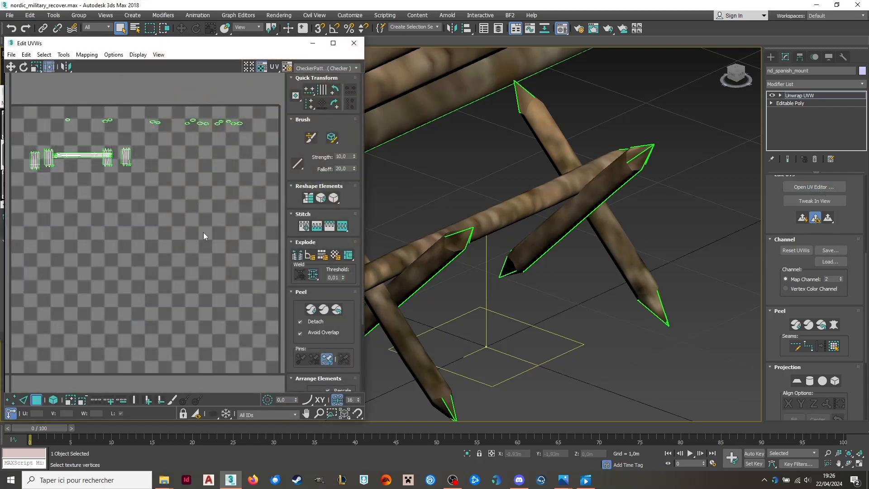
{"action": "scroll", "coordinate": [133, 233], "scroll_direction": "down", "scroll_amount": 5}
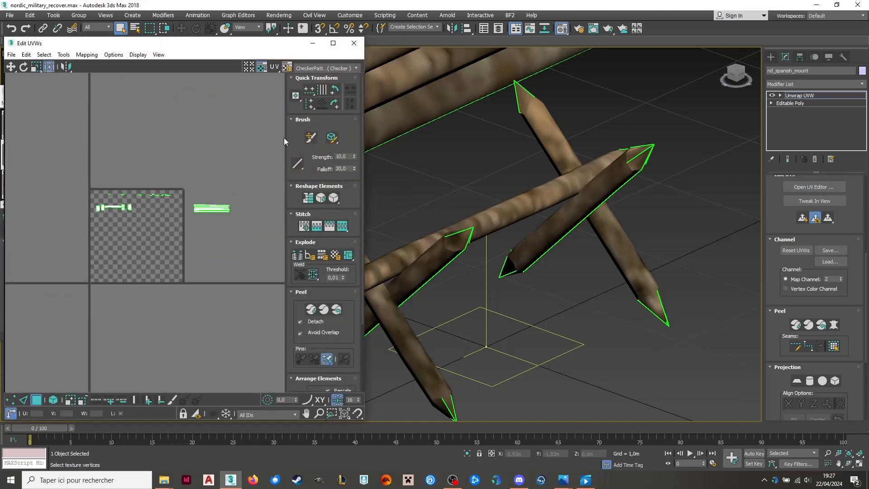
{"action": "scroll", "coordinate": [107, 208], "scroll_direction": "up", "scroll_amount": 5}
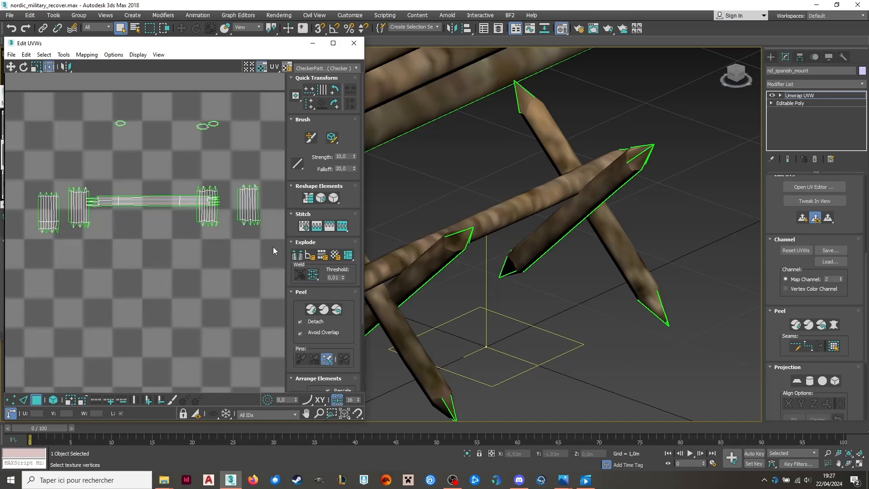
{"action": "left_click_drag", "start_coordinate": [273, 246], "coordinate": [18, 170]}
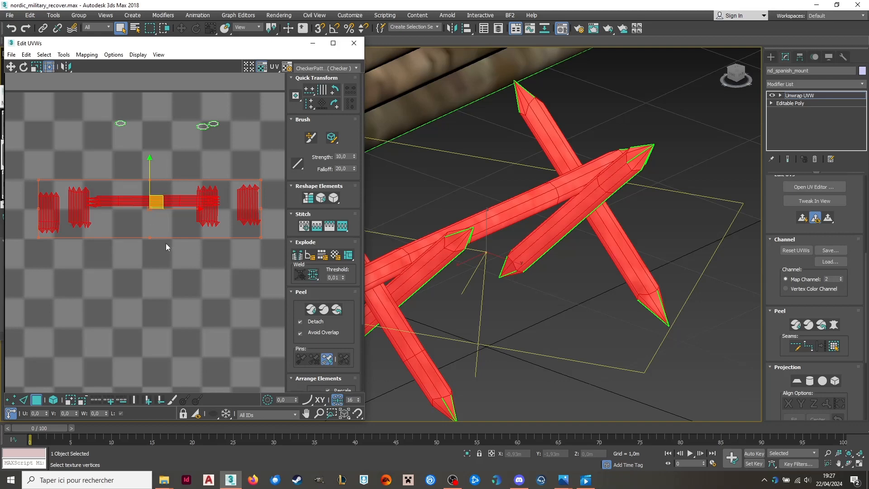
{"action": "scroll", "coordinate": [134, 225], "scroll_direction": "down", "scroll_amount": 8}
{"action": "scroll", "coordinate": [204, 205], "scroll_direction": "up", "scroll_amount": 3}
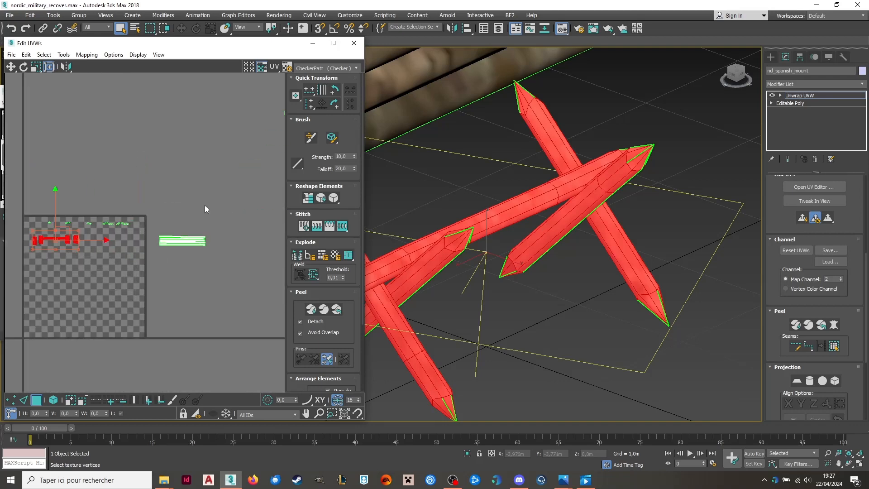
{"action": "scroll", "coordinate": [205, 208], "scroll_direction": "up", "scroll_amount": 2}
{"action": "left_click", "coordinate": [174, 255]}
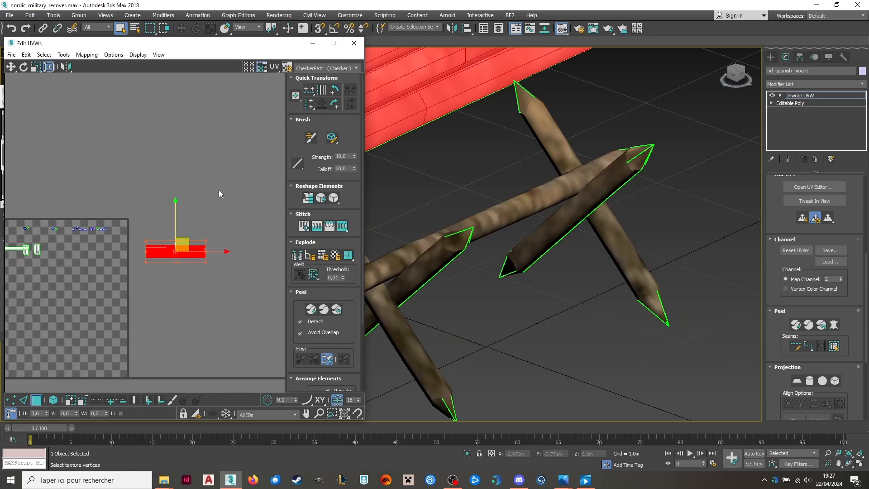
{"action": "mouse_move", "coordinate": [252, 167]}
{"action": "left_mouse_down"}
{"action": "mouse_move", "coordinate": [116, 303]}
{"action": "mouse_move", "coordinate": [137, 291]}
{"action": "mouse_move", "coordinate": [150, 305]}
{"action": "left_mouse_up"}
{"action": "left_click", "coordinate": [220, 202]}
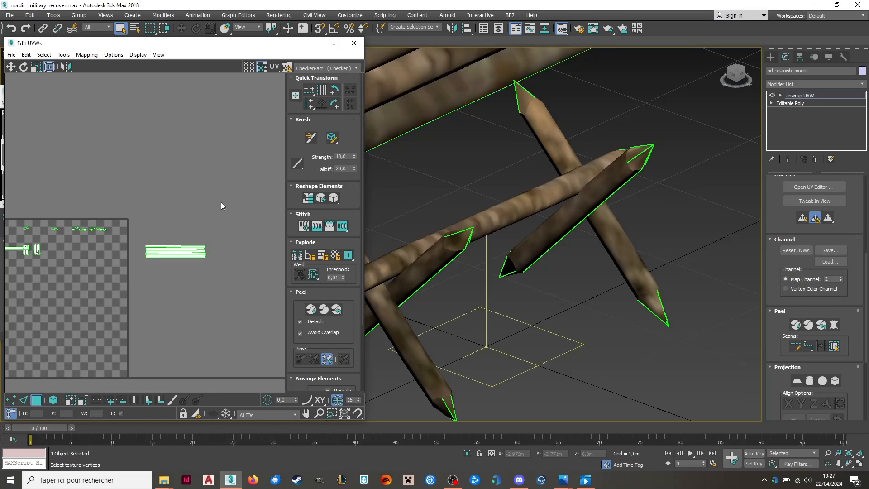
{"action": "scroll", "coordinate": [627, 284], "scroll_direction": "down", "scroll_amount": 5}
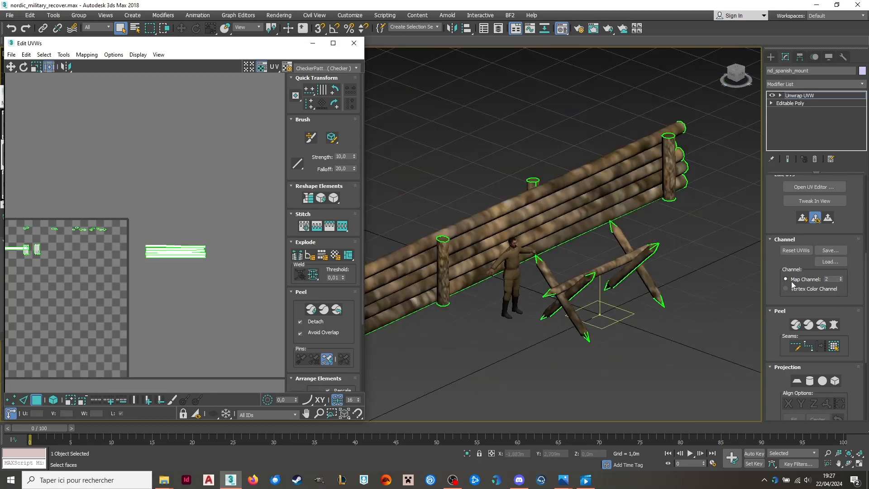
Reset the Unwrap UVW modifier's UVs on map channel 2, discarding the changes made in it.
{"action": "left_click", "coordinate": [797, 251]}
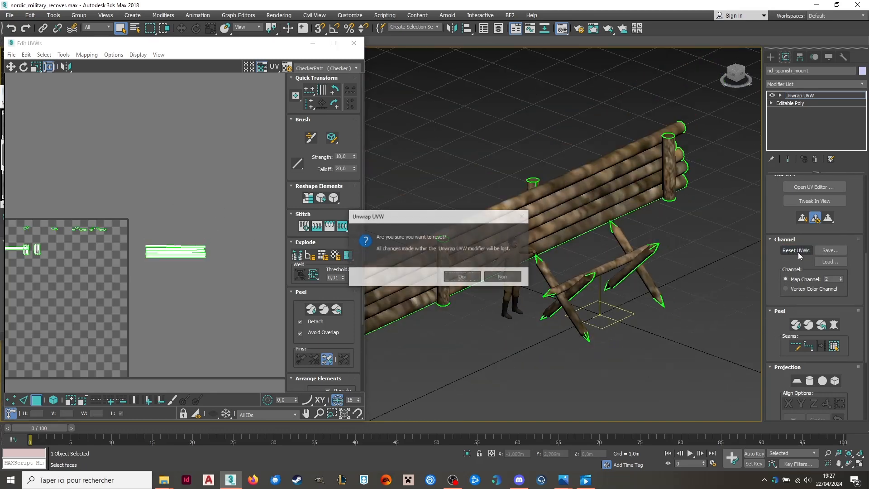
{"action": "left_click", "coordinate": [462, 277]}
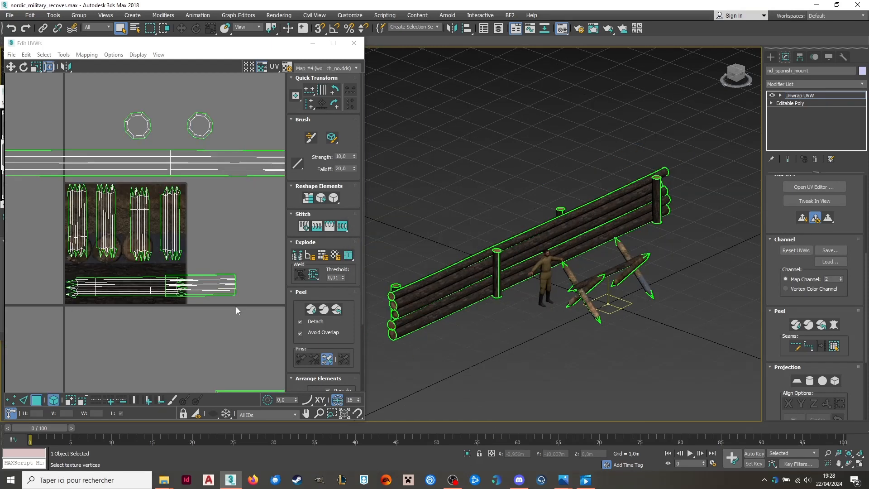
Move all five barricade shells together off the texture tile, to the empty area below and left of it.
{"action": "left_click_drag", "start_coordinate": [114, 306], "coordinate": [75, 222]}
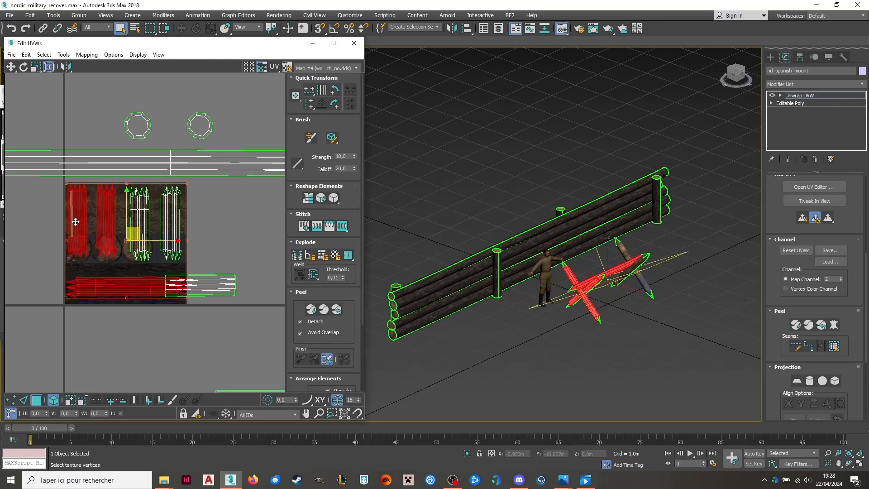
{"action": "left_click_drag", "start_coordinate": [220, 213], "coordinate": [33, 322]}
{"action": "scroll", "coordinate": [172, 237], "scroll_direction": "down", "scroll_amount": 1}
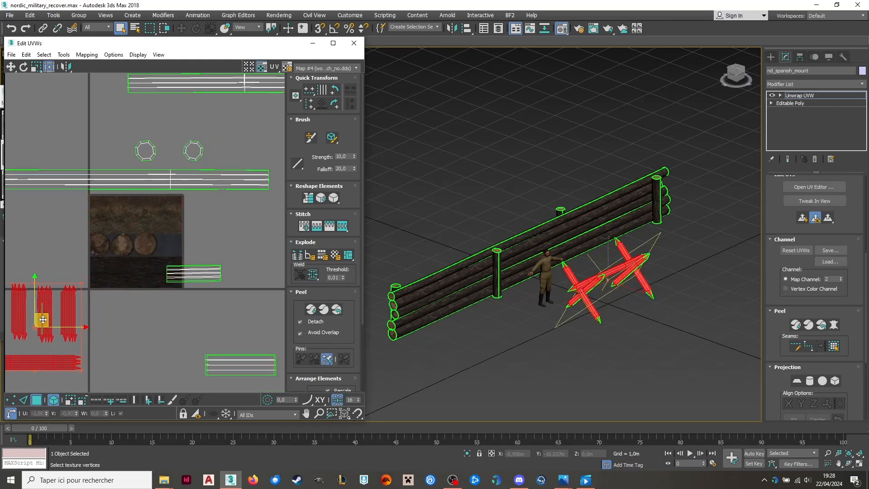
{"action": "scroll", "coordinate": [126, 238], "scroll_direction": "up", "scroll_amount": 2}
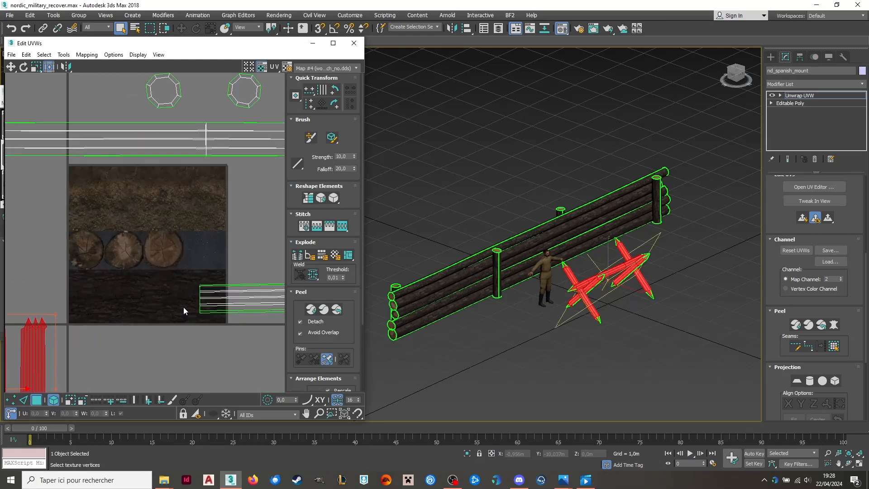
{"action": "scroll", "coordinate": [606, 254], "scroll_direction": "up", "scroll_amount": 4}
{"action": "scroll", "coordinate": [605, 253], "scroll_direction": "down", "scroll_amount": 2}
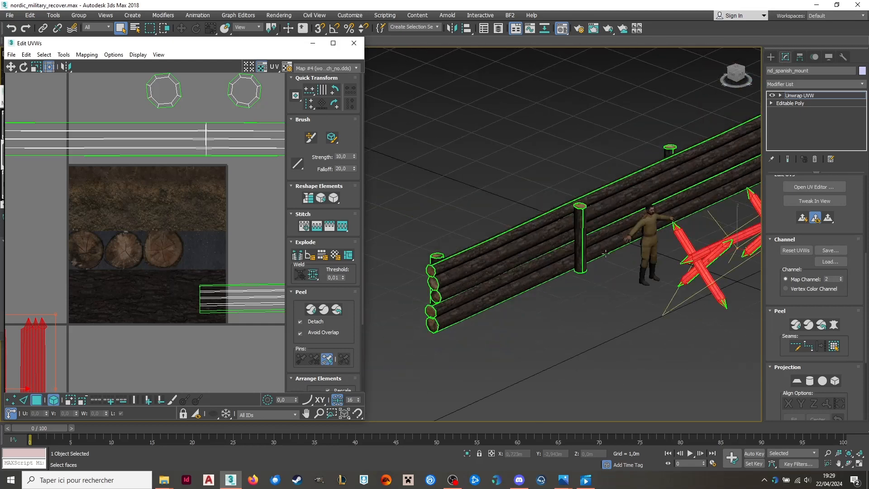
{"action": "scroll", "coordinate": [606, 254], "scroll_direction": "down", "scroll_amount": 2}
{"action": "scroll", "coordinate": [105, 259], "scroll_direction": "down", "scroll_amount": 3}
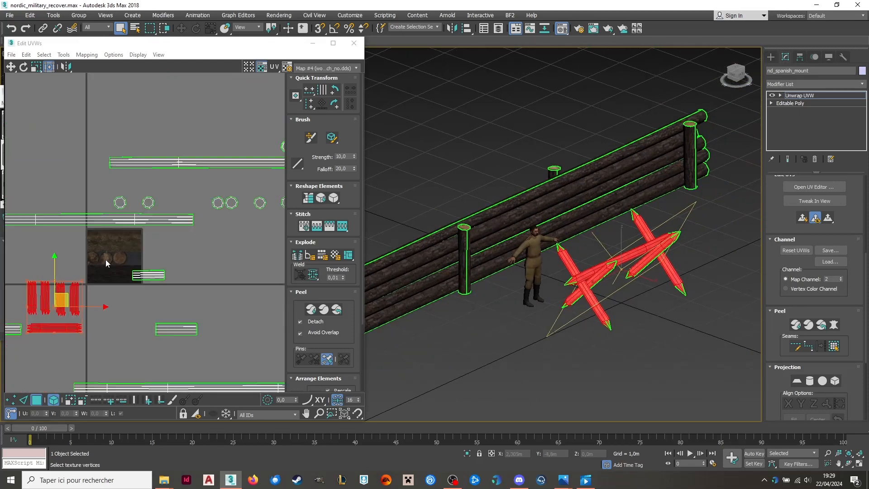
Enable Tile Bitmap in the Unwrap Options with Tiles set to 5, so the texture repeats behind the shells.
{"action": "left_click", "coordinate": [113, 55]}
{"action": "left_click", "coordinate": [135, 105]}
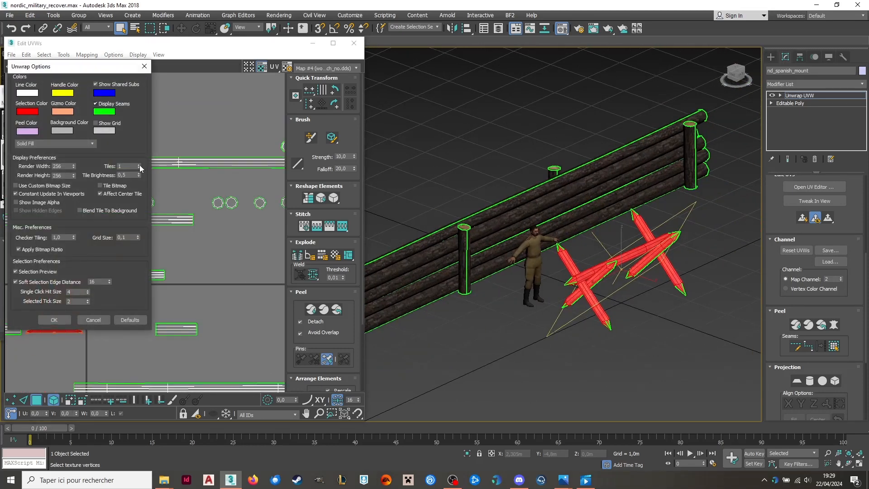
{"action": "left_click", "coordinate": [139, 165]}
{"action": "left_click", "coordinate": [140, 165]}
{"action": "left_click", "coordinate": [139, 165]}
{"action": "left_click", "coordinate": [139, 164]}
{"action": "left_click", "coordinate": [100, 186]}
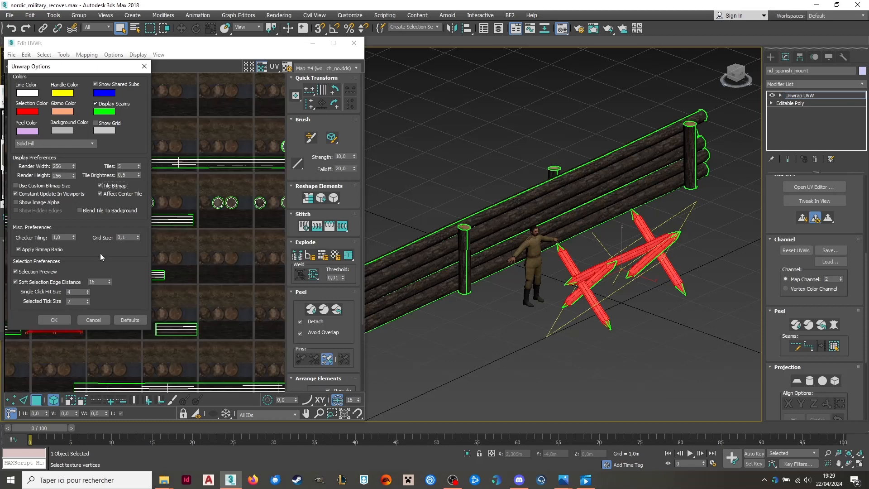
{"action": "left_click", "coordinate": [54, 320]}
{"action": "scroll", "coordinate": [84, 295], "scroll_direction": "down", "scroll_amount": 5}
{"action": "scroll", "coordinate": [113, 281], "scroll_direction": "up", "scroll_amount": 1}
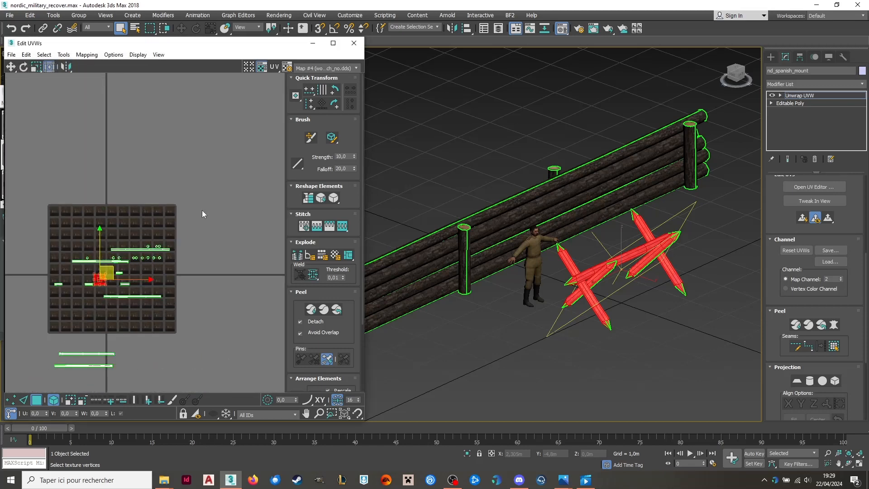
Maximize the UV editor and examine how the wall's log and end-cap shells sit on the tiled wood texture.
{"action": "left_click", "coordinate": [333, 43]}
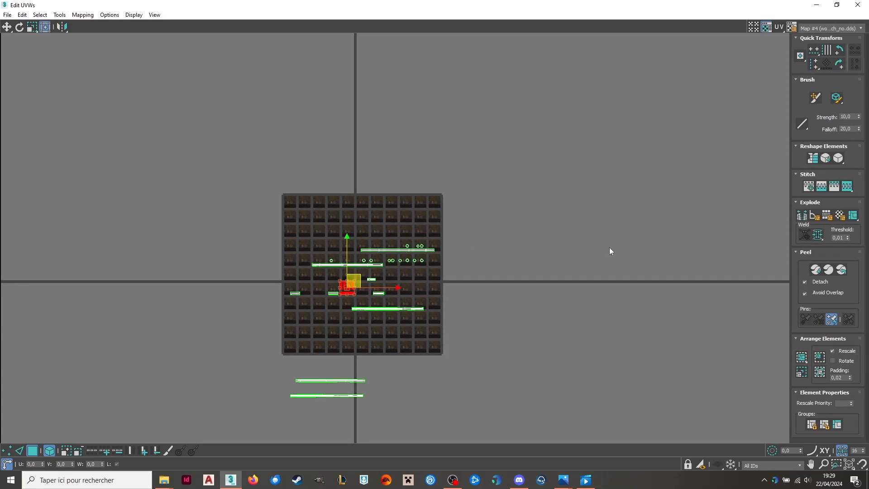
{"action": "scroll", "coordinate": [452, 246], "scroll_direction": "up", "scroll_amount": 6}
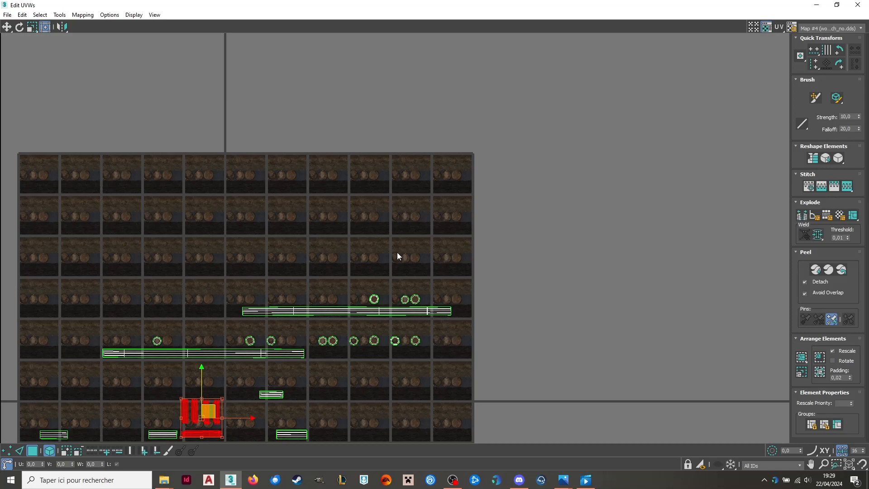
{"action": "scroll", "coordinate": [394, 222], "scroll_direction": "down", "scroll_amount": 3}
{"action": "scroll", "coordinate": [314, 334], "scroll_direction": "up", "scroll_amount": 6}
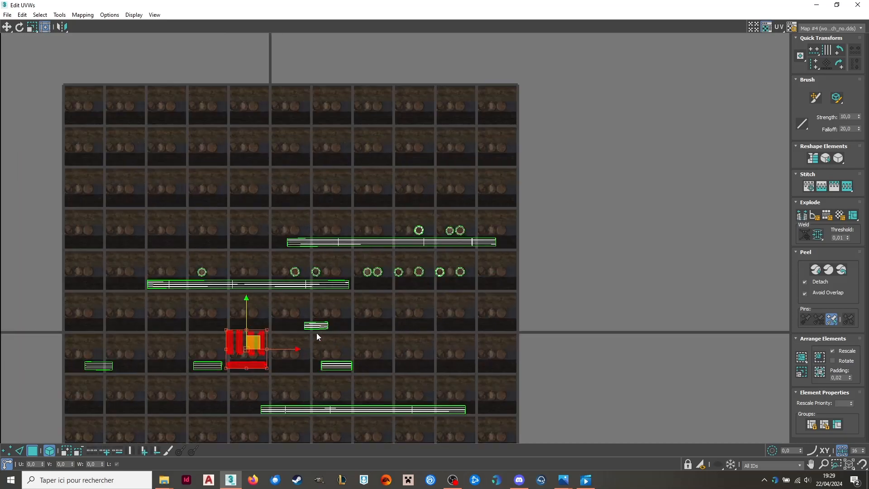
{"action": "scroll", "coordinate": [621, 190], "scroll_direction": "up", "scroll_amount": 6}
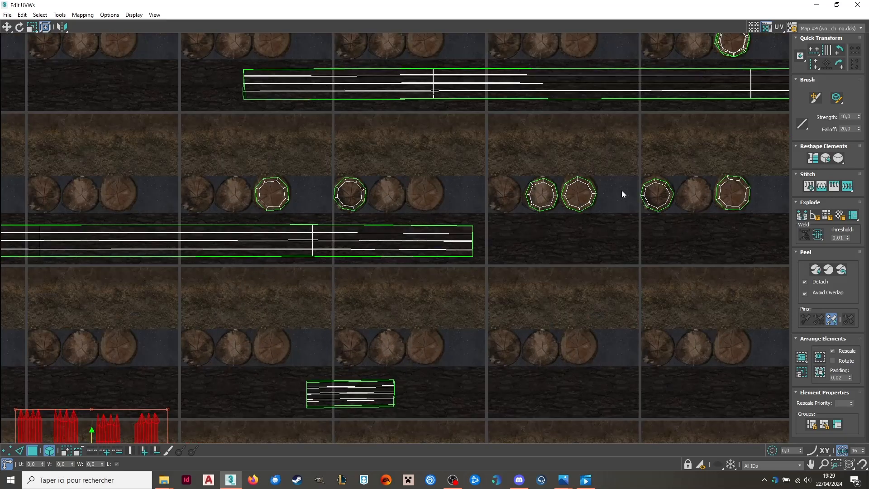
{"action": "mouse_move", "coordinate": [394, 245]}
{"action": "left_mouse_down"}
{"action": "mouse_move", "coordinate": [409, 305]}
{"action": "mouse_move", "coordinate": [385, 258]}
{"action": "mouse_move", "coordinate": [393, 252]}
{"action": "left_mouse_up"}
{"action": "scroll", "coordinate": [442, 205], "scroll_direction": "down", "scroll_amount": 5}
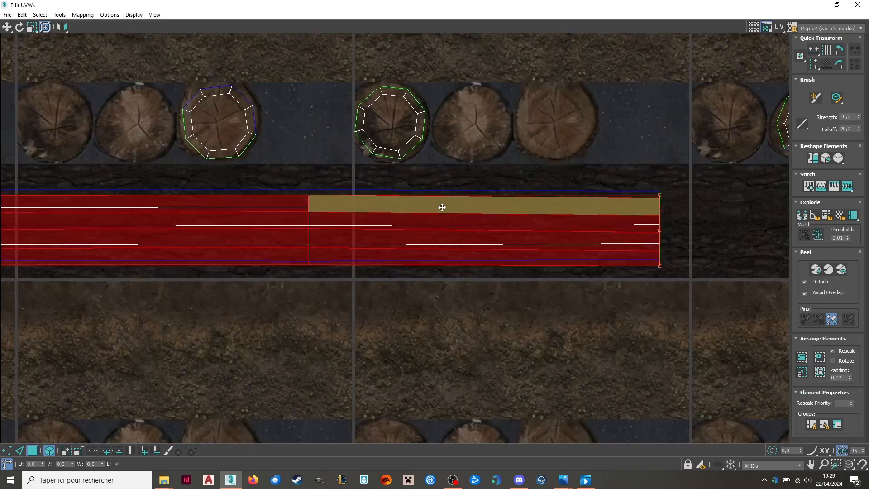
{"action": "left_click", "coordinate": [280, 334]}
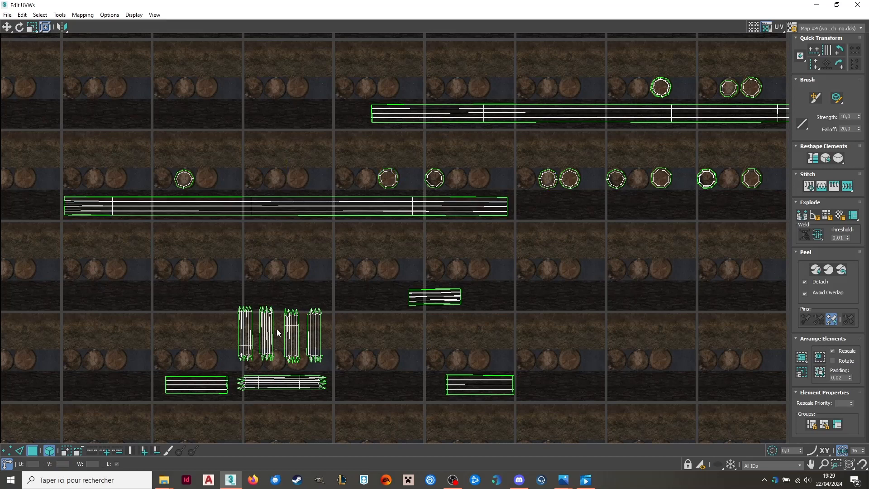
Move the five barricade shells together up and right, just beyond the short wall log shell.
{"action": "scroll", "coordinate": [280, 334], "scroll_direction": "up", "scroll_amount": 2}
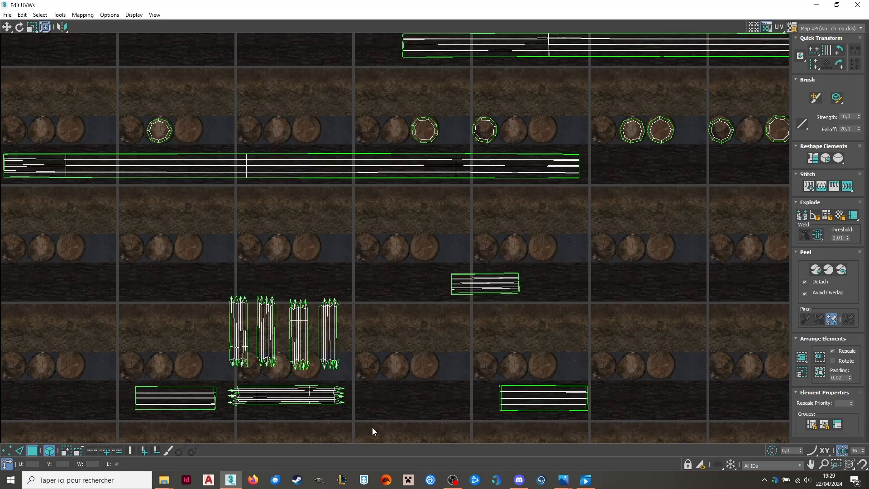
{"action": "left_click_drag", "start_coordinate": [374, 430], "coordinate": [226, 293]}
{"action": "left_click_drag", "start_coordinate": [295, 344], "coordinate": [648, 241]}
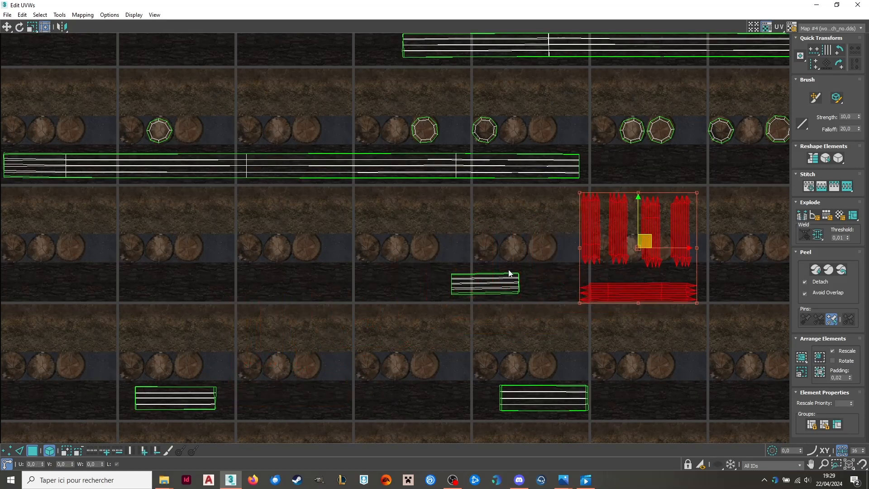
Add the short wall log shell to the selection and relax all of it by polygon angles, 100 iterations, amount 0.1.
{"action": "left_click", "coordinate": [498, 281], "text": "ctrl"}
{"action": "middle_click_drag", "start_coordinate": [498, 280], "coordinate": [425, 285]}
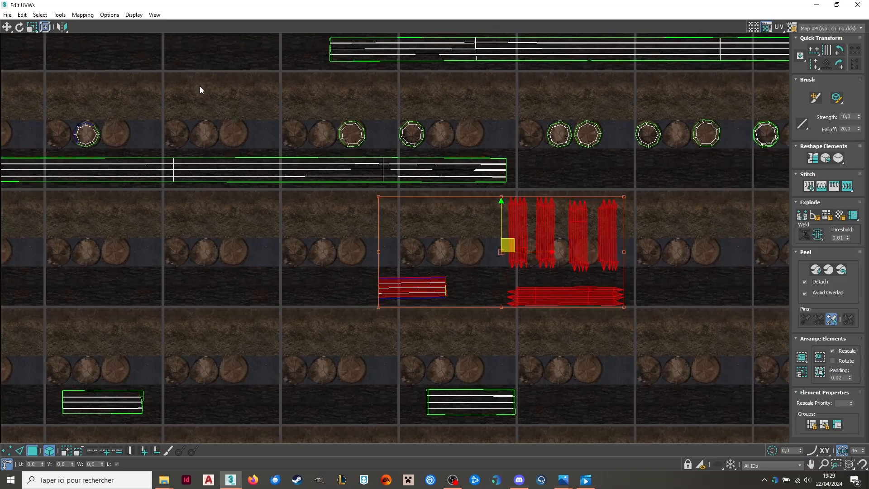
{"action": "left_click", "coordinate": [59, 14]}
{"action": "left_click", "coordinate": [77, 167]}
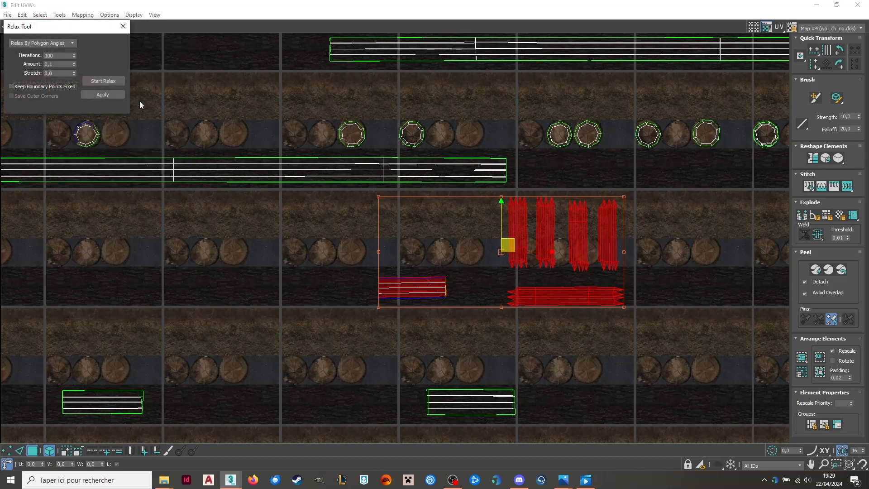
{"action": "left_click", "coordinate": [116, 81]}
Scale the five barricade shells up strongly and relax them again together with the short wall log shell.
{"action": "middle_click_drag", "start_coordinate": [465, 247], "coordinate": [408, 284]}
{"action": "left_click_drag", "start_coordinate": [569, 235], "coordinate": [679, 210]}
{"action": "left_click", "coordinate": [372, 331], "text": "ctrl"}
{"action": "left_click", "coordinate": [115, 82]}
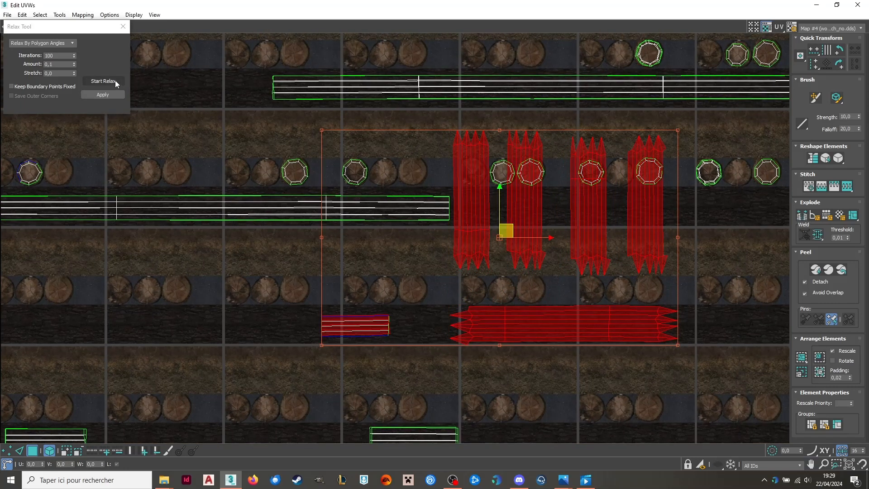
{"action": "left_click", "coordinate": [116, 82]}
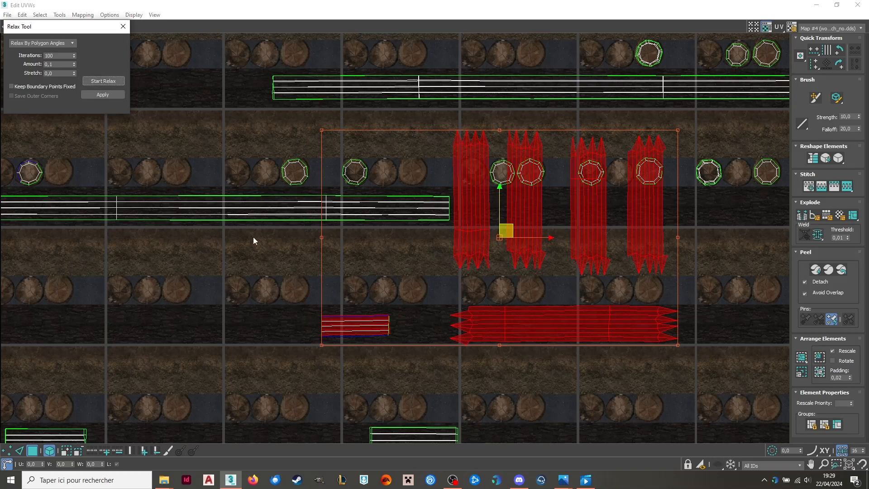
Scale only the barricade shells back down somewhat, and repeat the relax with the short wall log shell included.
{"action": "left_click", "coordinate": [380, 325], "text": "alt"}
{"action": "left_click_drag", "start_coordinate": [677, 130], "coordinate": [608, 196]}
{"action": "left_click", "coordinate": [370, 322], "text": "ctrl"}
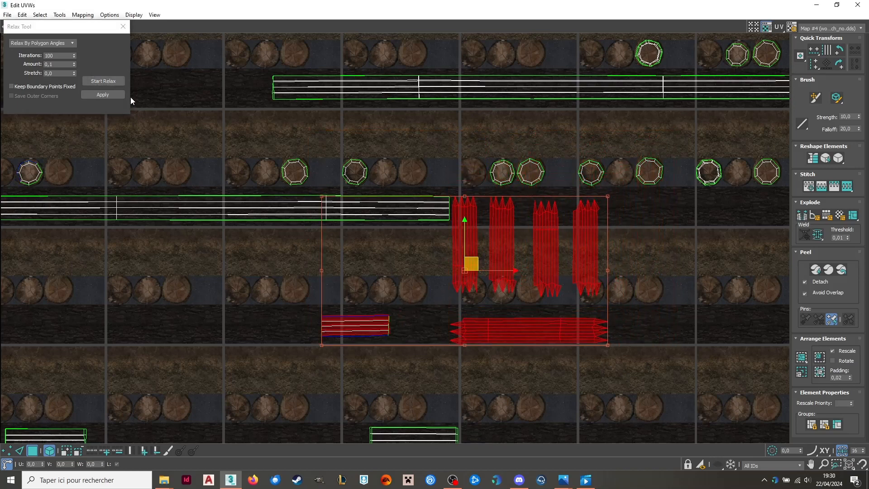
{"action": "left_click", "coordinate": [118, 82]}
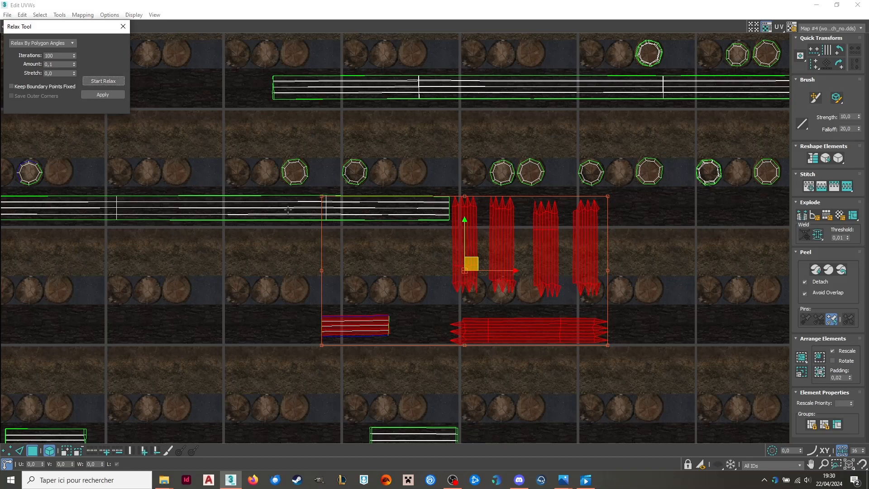
Select only the five barricade shells and move them left and slightly down, past the short wall log shell.
{"action": "left_click", "coordinate": [430, 349]}
{"action": "left_click_drag", "start_coordinate": [645, 369], "coordinate": [419, 239]}
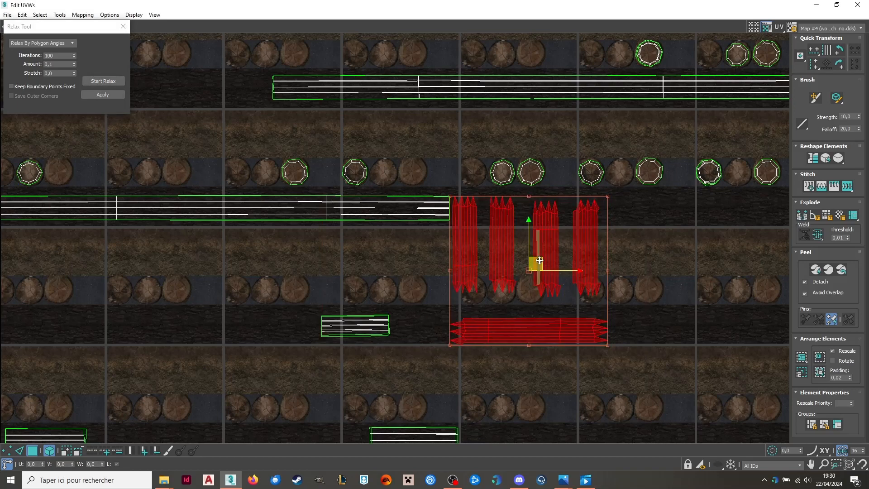
{"action": "left_click_drag", "start_coordinate": [554, 250], "coordinate": [284, 284]}
Restore the UV editor to a smaller window and check the barricade's texture in the viewport without selected-face shading.
{"action": "mouse_move", "coordinate": [295, 5]}
{"action": "left_mouse_down"}
{"action": "mouse_move", "coordinate": [297, 66]}
{"action": "mouse_move", "coordinate": [278, 55]}
{"action": "left_mouse_up"}
{"action": "scroll", "coordinate": [614, 246], "scroll_direction": "up", "scroll_amount": 5}
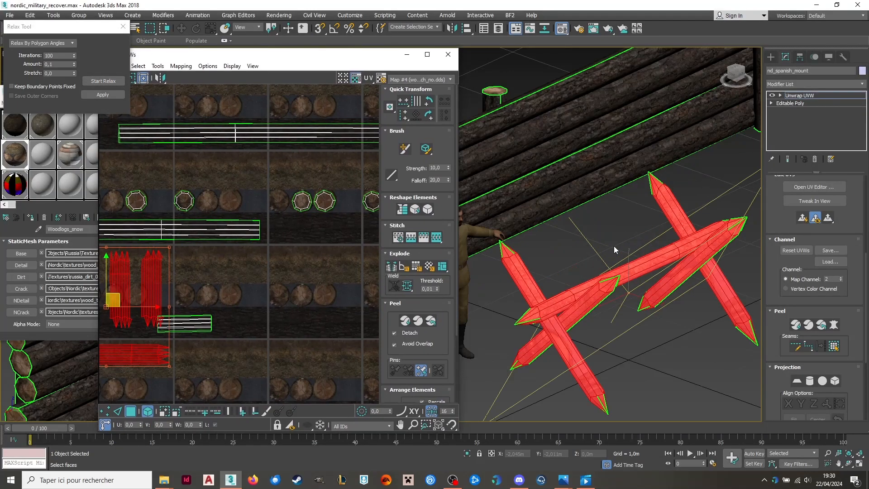
{"action": "key", "text": "F2"}
{"action": "scroll", "coordinate": [433, 141], "scroll_direction": "down", "scroll_amount": 1}
{"action": "scroll", "coordinate": [525, 186], "scroll_direction": "down", "scroll_amount": 3}
{"action": "scroll", "coordinate": [187, 341], "scroll_direction": "up", "scroll_amount": 2}
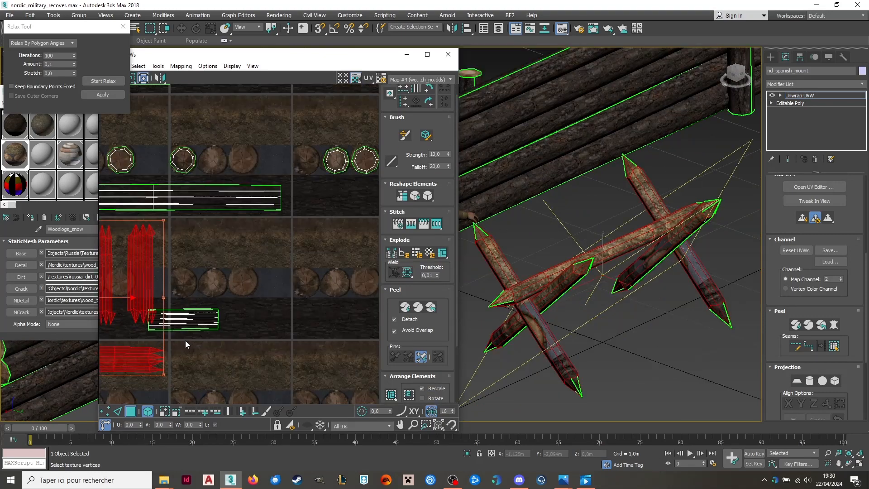
Select only the four upright barricade shells and rotate them 90 degrees so they lie lengthwise along the bark grain.
{"action": "middle_click_drag", "start_coordinate": [199, 337], "coordinate": [300, 294]}
{"action": "scroll", "coordinate": [308, 284], "scroll_direction": "down", "scroll_amount": 2}
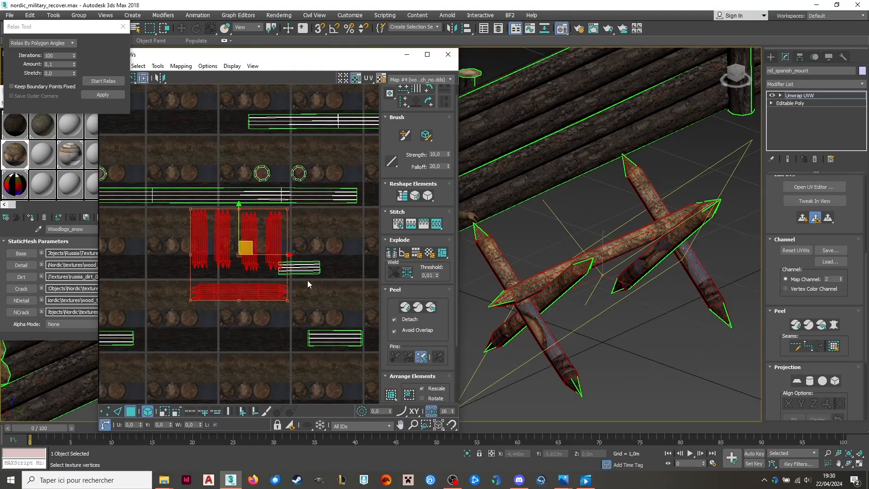
{"action": "left_click", "coordinate": [238, 348]}
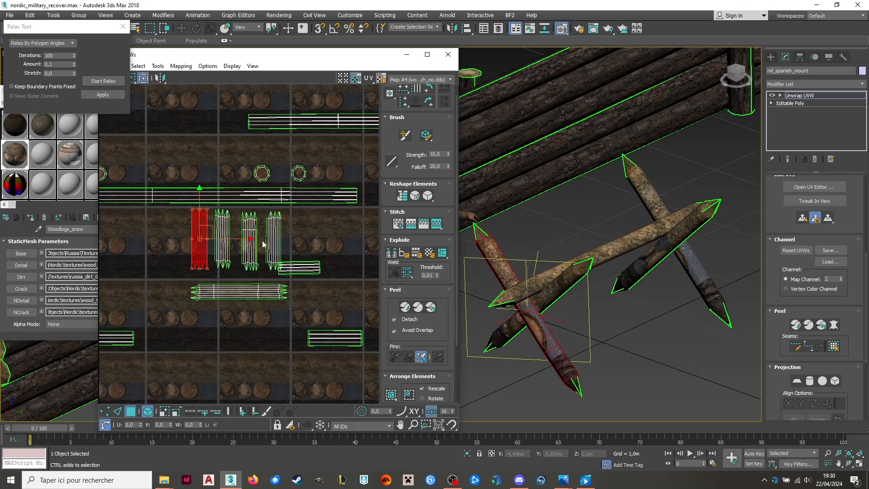
{"action": "left_click_drag", "start_coordinate": [160, 237], "coordinate": [288, 272]}
{"action": "left_click", "coordinate": [429, 102]}
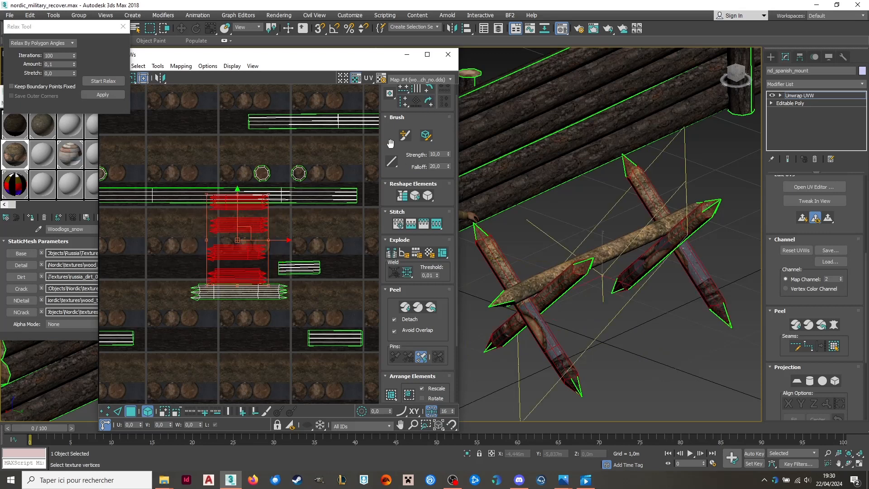
Move the four rotated shells until the uppermost lies on the dark bark strip, and remove that one from the selection.
{"action": "left_click_drag", "start_coordinate": [245, 240], "coordinate": [143, 302]}
{"action": "middle_click_drag", "start_coordinate": [179, 326], "coordinate": [252, 334]}
{"action": "scroll", "coordinate": [205, 279], "scroll_direction": "up", "scroll_amount": 2}
{"action": "scroll", "coordinate": [205, 278], "scroll_direction": "up", "scroll_amount": 2}
{"action": "left_click", "coordinate": [225, 274], "text": "alt"}
Place the remaining three shells one after another on the same dark bark strip, deselecting each once it is positioned.
{"action": "middle_click_drag", "start_coordinate": [200, 325], "coordinate": [233, 310]}
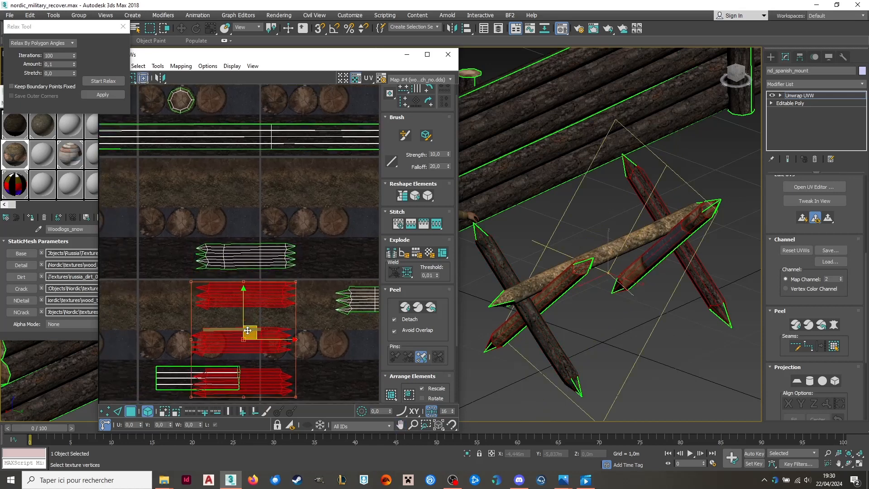
{"action": "left_click_drag", "start_coordinate": [249, 330], "coordinate": [146, 298]}
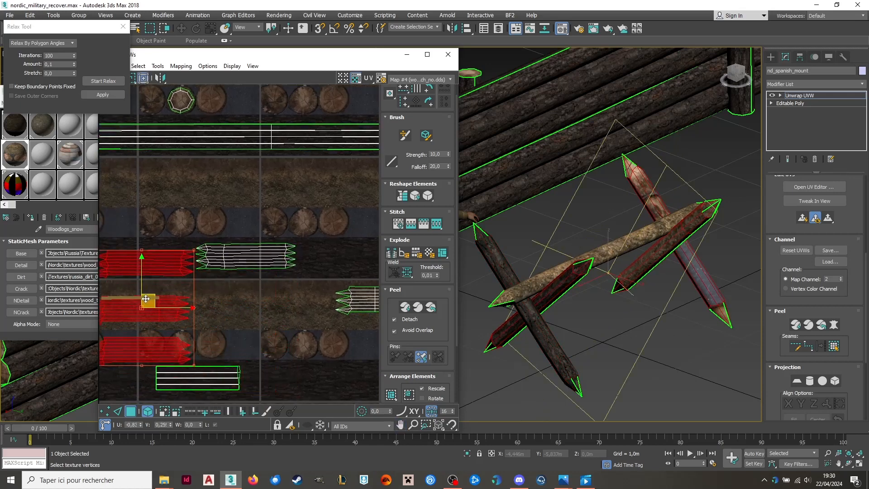
{"action": "left_click", "coordinate": [171, 262], "text": "alt"}
{"action": "middle_click_drag", "start_coordinate": [155, 298], "coordinate": [266, 293]}
{"action": "left_click_drag", "start_coordinate": [259, 316], "coordinate": [183, 263]}
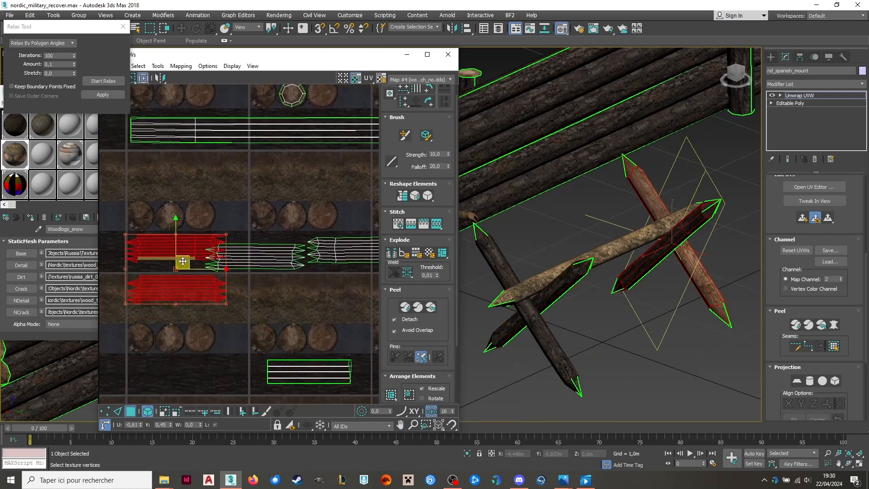
{"action": "middle_click_drag", "start_coordinate": [181, 264], "coordinate": [208, 271]}
{"action": "left_click", "coordinate": [188, 259], "text": "alt"}
{"action": "left_click_drag", "start_coordinate": [216, 298], "coordinate": [160, 254]}
Turn the second placed barricade shell by 180 degrees and check the bark on the logs up close in the viewport.
{"action": "left_click", "coordinate": [428, 103]}
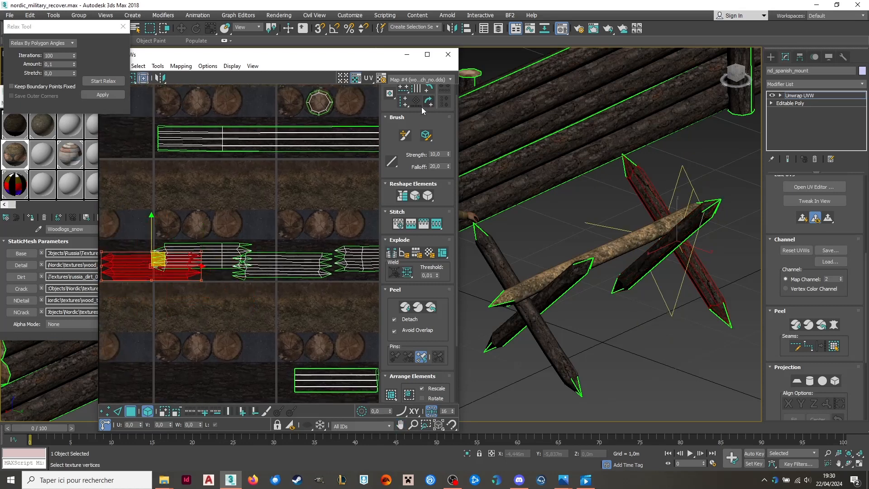
{"action": "left_click", "coordinate": [271, 272]}
{"action": "left_click", "coordinate": [429, 103]}
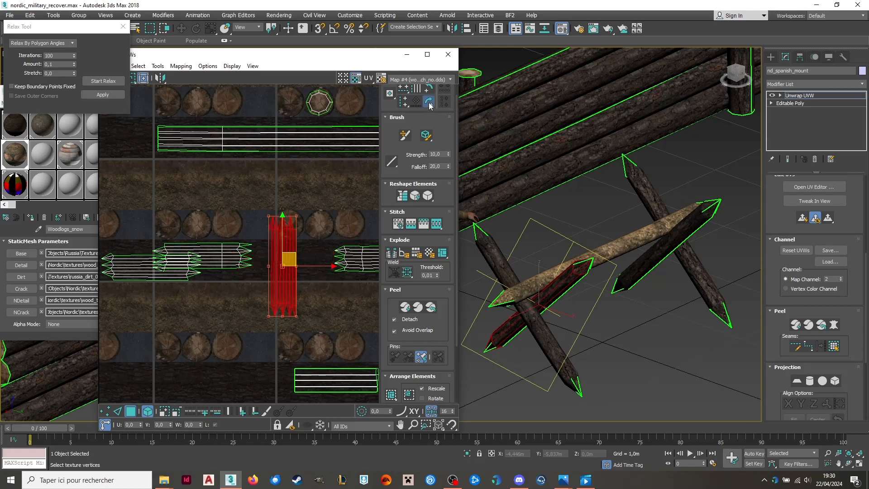
{"action": "left_click", "coordinate": [429, 104]}
{"action": "middle_click_drag", "start_coordinate": [553, 318], "coordinate": [519, 258], "text": "alt"}
{"action": "left_click", "coordinate": [168, 267]}
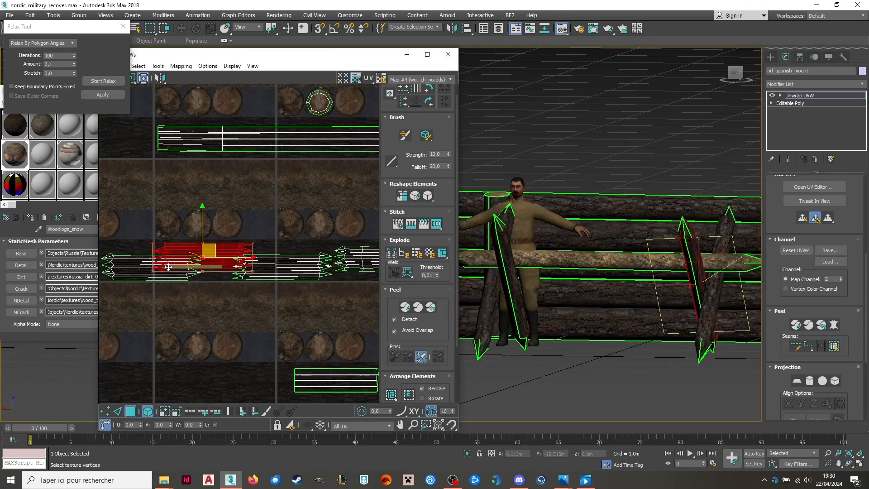
{"action": "scroll", "coordinate": [667, 278], "scroll_direction": "up", "scroll_amount": 4}
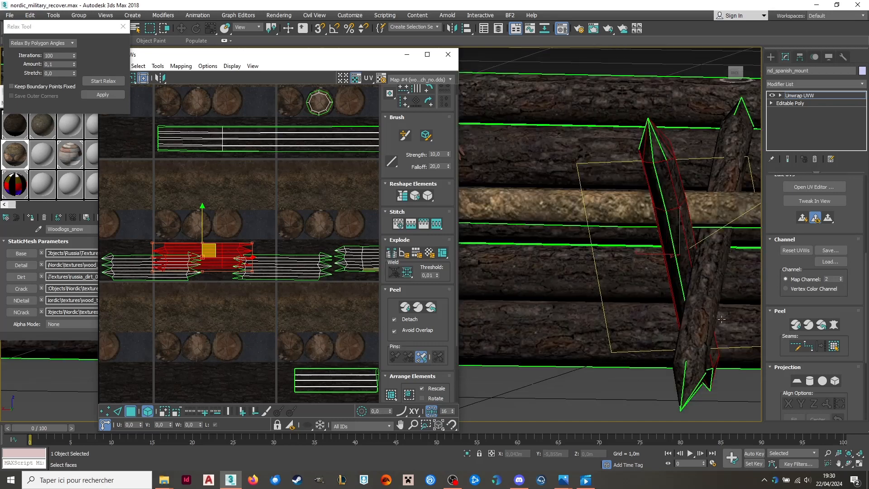
{"action": "middle_click_drag", "start_coordinate": [667, 278], "coordinate": [584, 317], "text": "alt"}
Move the fifth, longer barricade shell onto the dark bark strip, fine-tune its position within the strip and clear the selection.
{"action": "scroll", "coordinate": [163, 283], "scroll_direction": "down", "scroll_amount": 3}
{"action": "scroll", "coordinate": [163, 284], "scroll_direction": "down", "scroll_amount": 2}
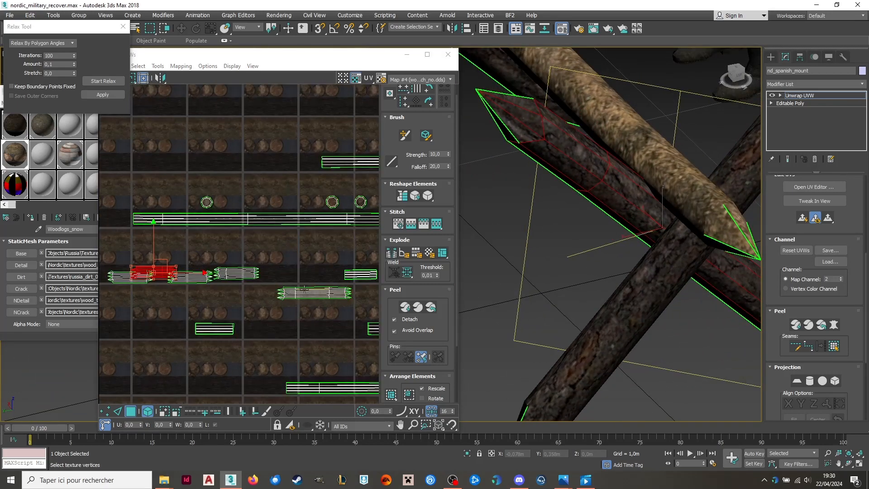
{"action": "scroll", "coordinate": [298, 286], "scroll_direction": "up", "scroll_amount": 5}
{"action": "left_click", "coordinate": [307, 299]}
{"action": "left_click_drag", "start_coordinate": [306, 299], "coordinate": [280, 255]}
{"action": "middle_click_drag", "start_coordinate": [323, 275], "coordinate": [271, 295]}
{"action": "scroll", "coordinate": [341, 274], "scroll_direction": "up", "scroll_amount": 2}
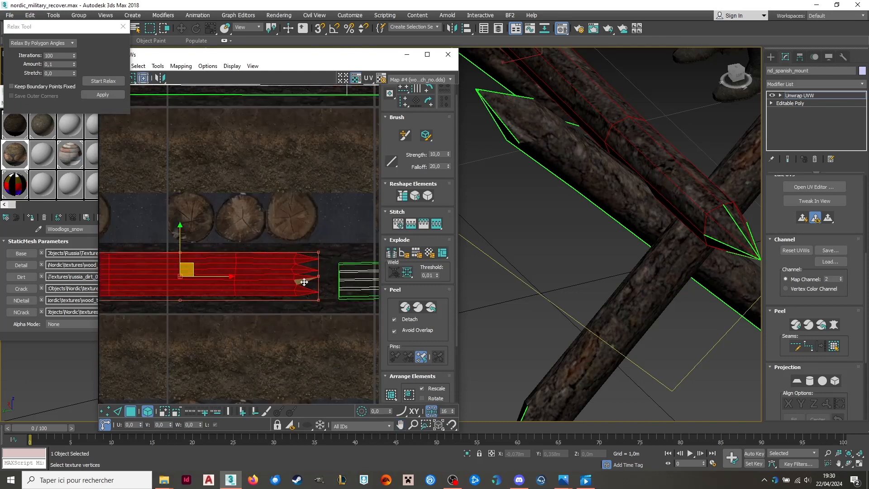
{"action": "left_click_drag", "start_coordinate": [193, 276], "coordinate": [188, 274]}
{"action": "left_click", "coordinate": [280, 325]}
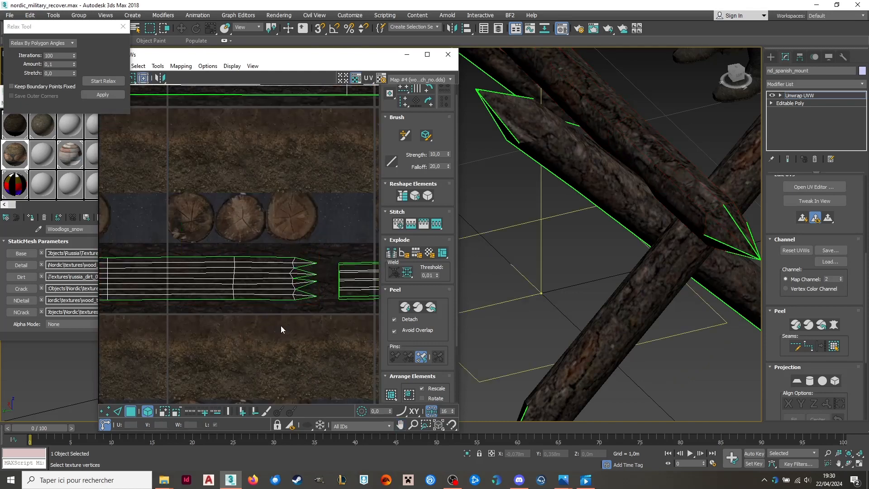
Inspect the bark texture on the barricade's crossed logs and compare it with the log wall.
{"action": "scroll", "coordinate": [548, 203], "scroll_direction": "down", "scroll_amount": 3}
{"action": "scroll", "coordinate": [648, 204], "scroll_direction": "up", "scroll_amount": 4}
{"action": "scroll", "coordinate": [616, 213], "scroll_direction": "down", "scroll_amount": 1}
{"action": "scroll", "coordinate": [616, 213], "scroll_direction": "down", "scroll_amount": 3}
{"action": "left_click", "coordinate": [559, 192]}
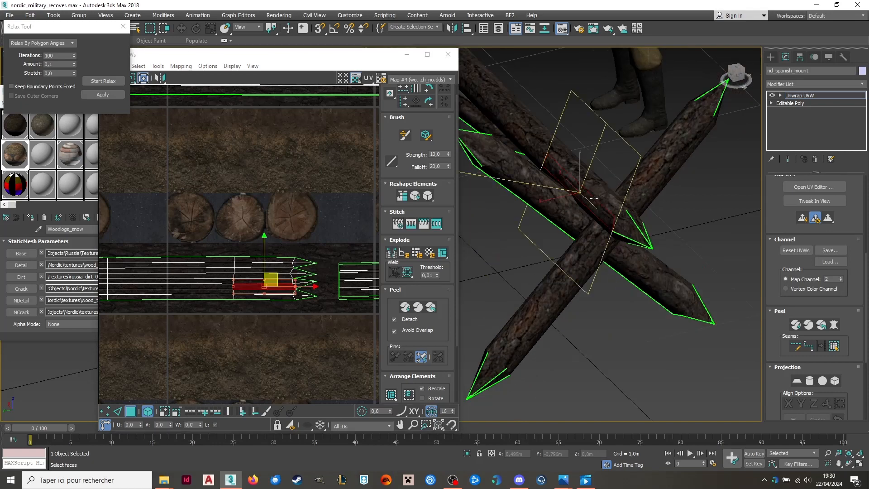
{"action": "middle_click_drag", "start_coordinate": [559, 192], "coordinate": [721, 196], "text": "alt"}
{"action": "scroll", "coordinate": [544, 220], "scroll_direction": "down", "scroll_amount": 3}
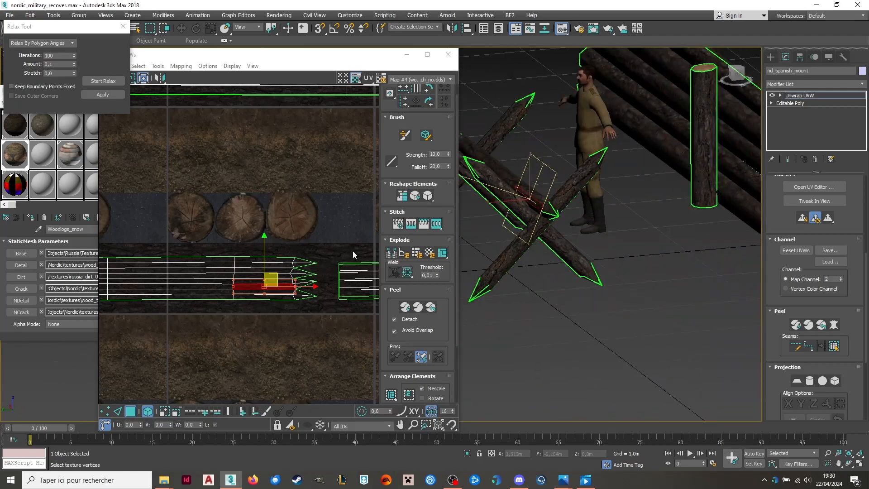
Examine the log-end and bark areas of the tiled texture around the shells, and the barricade's pointed ends.
{"action": "scroll", "coordinate": [299, 248], "scroll_direction": "down", "scroll_amount": 3}
{"action": "scroll", "coordinate": [339, 260], "scroll_direction": "up", "scroll_amount": 6}
{"action": "scroll", "coordinate": [363, 255], "scroll_direction": "down", "scroll_amount": 1}
{"action": "middle_click_drag", "start_coordinate": [362, 256], "coordinate": [257, 257]}
{"action": "scroll", "coordinate": [257, 257], "scroll_direction": "up", "scroll_amount": 1}
{"action": "scroll", "coordinate": [161, 263], "scroll_direction": "down", "scroll_amount": 7}
{"action": "scroll", "coordinate": [306, 265], "scroll_direction": "up", "scroll_amount": 5}
{"action": "scroll", "coordinate": [192, 300], "scroll_direction": "down", "scroll_amount": 3}
{"action": "scroll", "coordinate": [327, 281], "scroll_direction": "up", "scroll_amount": 5}
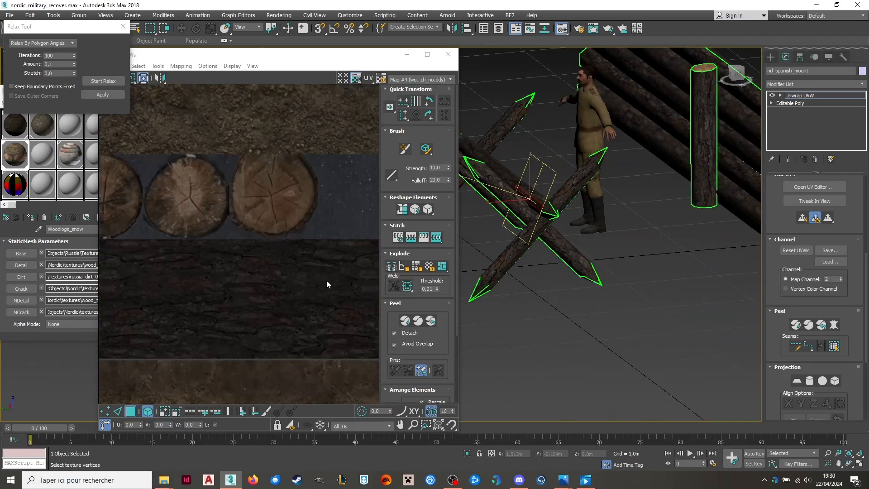
{"action": "scroll", "coordinate": [198, 305], "scroll_direction": "down", "scroll_amount": 3}
{"action": "scroll", "coordinate": [156, 294], "scroll_direction": "down", "scroll_amount": 3}
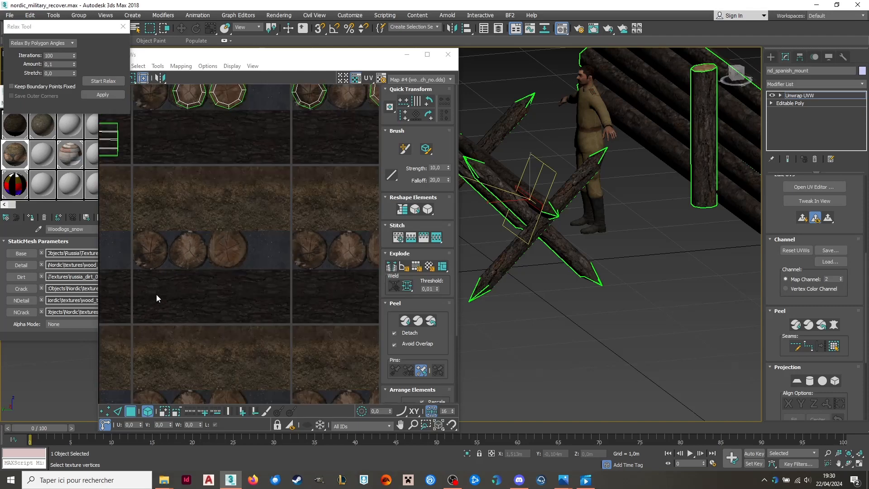
{"action": "scroll", "coordinate": [265, 298], "scroll_direction": "up", "scroll_amount": 2}
{"action": "scroll", "coordinate": [340, 295], "scroll_direction": "down", "scroll_amount": 3}
{"action": "scroll", "coordinate": [147, 298], "scroll_direction": "up", "scroll_amount": 2}
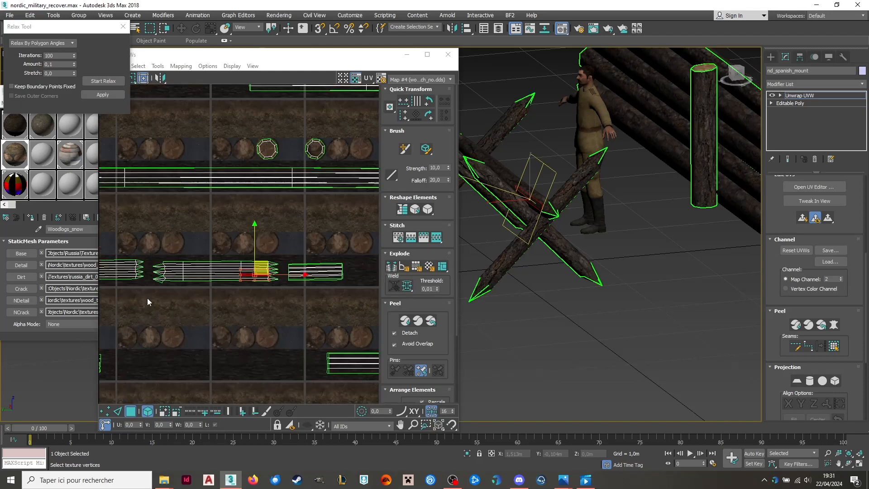
{"action": "scroll", "coordinate": [279, 264], "scroll_direction": "up", "scroll_amount": 3}
{"action": "middle_click_drag", "start_coordinate": [517, 238], "coordinate": [675, 277], "text": "alt"}
{"action": "scroll", "coordinate": [360, 256], "scroll_direction": "up", "scroll_amount": 2}
{"action": "scroll", "coordinate": [355, 258], "scroll_direction": "up", "scroll_amount": 2}
{"action": "scroll", "coordinate": [216, 289], "scroll_direction": "down", "scroll_amount": 2}
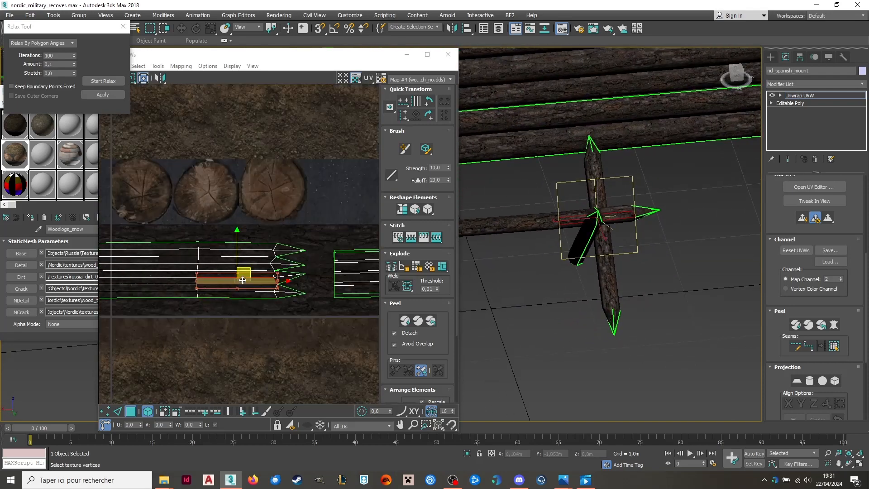
{"action": "scroll", "coordinate": [300, 260], "scroll_direction": "up", "scroll_amount": 2}
{"action": "left_click_drag", "start_coordinate": [288, 350], "coordinate": [308, 287]}
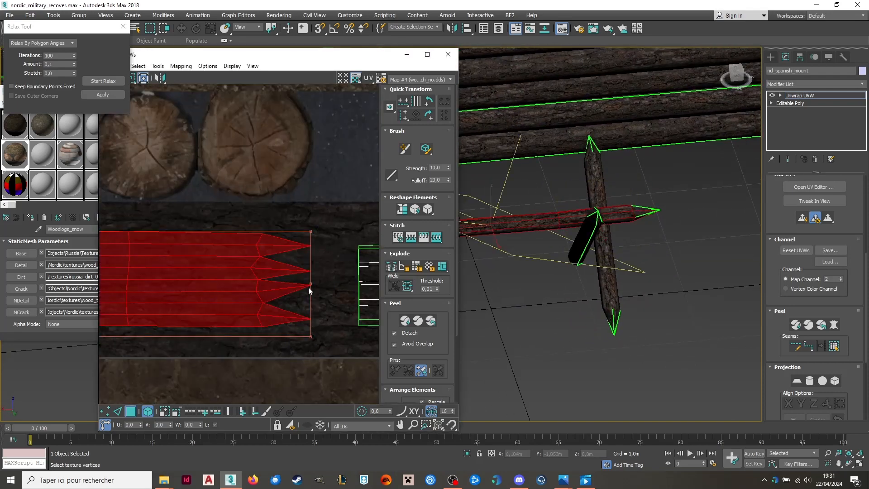
{"action": "left_click_drag", "start_coordinate": [305, 367], "coordinate": [284, 231]}
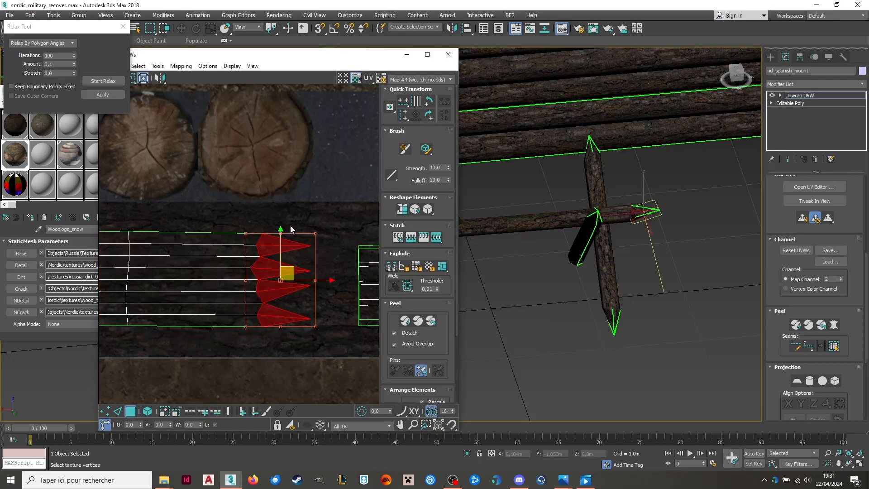
{"action": "scroll", "coordinate": [322, 254], "scroll_direction": "down", "scroll_amount": 4}
{"action": "scroll", "coordinate": [191, 273], "scroll_direction": "up", "scroll_amount": 3}
{"action": "left_click_drag", "start_coordinate": [244, 197], "coordinate": [197, 295], "text": "ctrl"}
{"action": "middle_click_drag", "start_coordinate": [197, 294], "coordinate": [268, 318]}
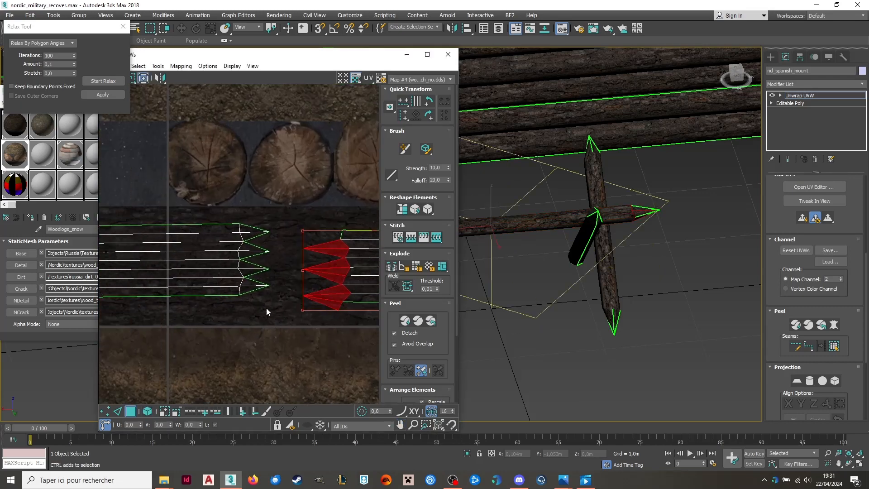
{"action": "left_click_drag", "start_coordinate": [266, 308], "coordinate": [258, 211], "text": "ctrl"}
{"action": "scroll", "coordinate": [309, 252], "scroll_direction": "down", "scroll_amount": 3}
{"action": "scroll", "coordinate": [202, 259], "scroll_direction": "up", "scroll_amount": 4}
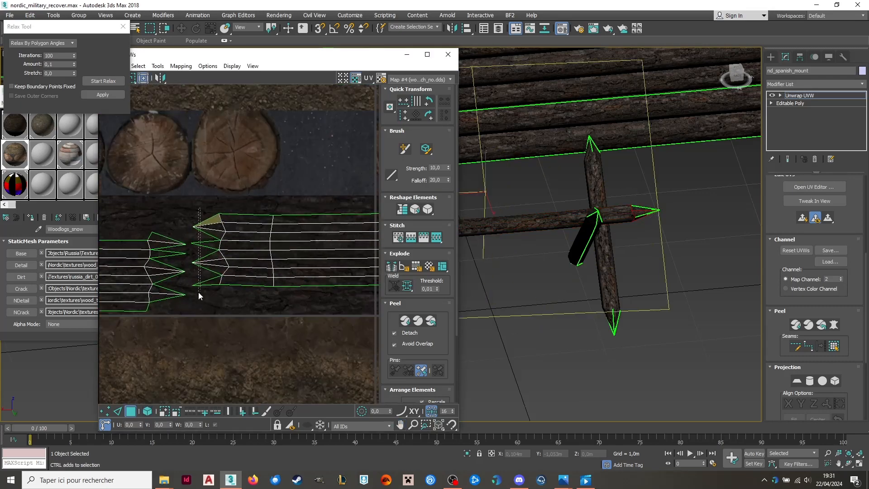
{"action": "left_click_drag", "start_coordinate": [199, 295], "coordinate": [205, 305]}
{"action": "left_click", "coordinate": [214, 335]}
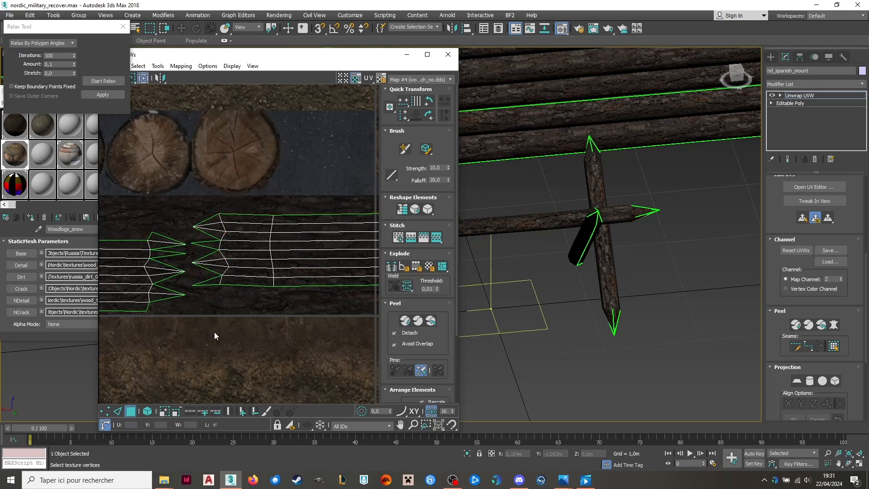
Select the pointed tip faces at one end of a shell, join them with Reset Peel and move them onto the third log end.
{"action": "scroll", "coordinate": [632, 208], "scroll_direction": "up", "scroll_amount": 5}
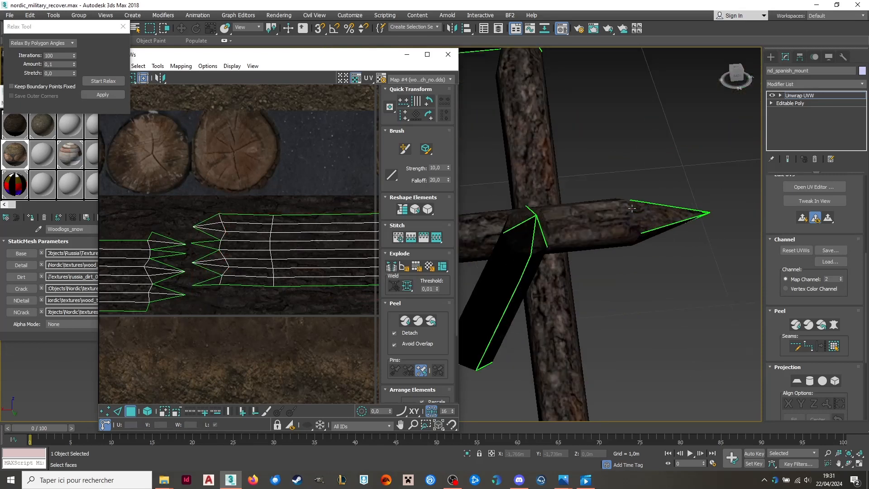
{"action": "scroll", "coordinate": [183, 227], "scroll_direction": "up", "scroll_amount": 3}
{"action": "left_click_drag", "start_coordinate": [184, 201], "coordinate": [146, 375]}
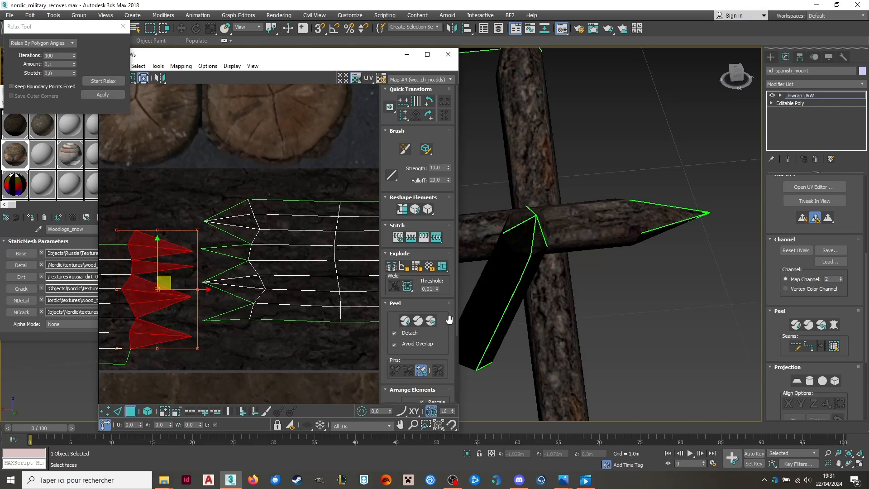
{"action": "left_click", "coordinate": [434, 323]}
{"action": "scroll", "coordinate": [229, 295], "scroll_direction": "down", "scroll_amount": 3}
{"action": "left_click_drag", "start_coordinate": [229, 294], "coordinate": [275, 210]}
{"action": "scroll", "coordinate": [535, 225], "scroll_direction": "down", "scroll_amount": 5}
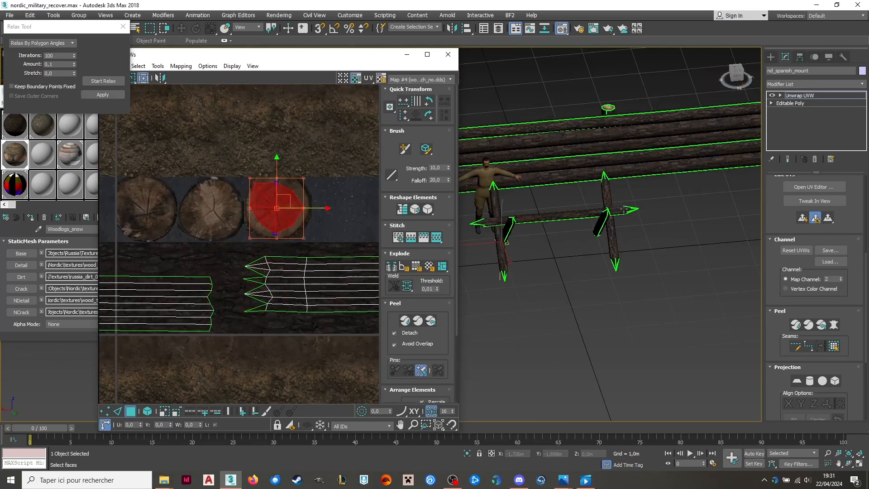
Relax the peeled tip piece by polygon angles and inspect the pointed log end up close.
{"action": "middle_click_drag", "start_coordinate": [536, 225], "coordinate": [634, 222], "text": "alt"}
{"action": "scroll", "coordinate": [512, 240], "scroll_direction": "up", "scroll_amount": 4}
{"action": "scroll", "coordinate": [512, 239], "scroll_direction": "up", "scroll_amount": 8}
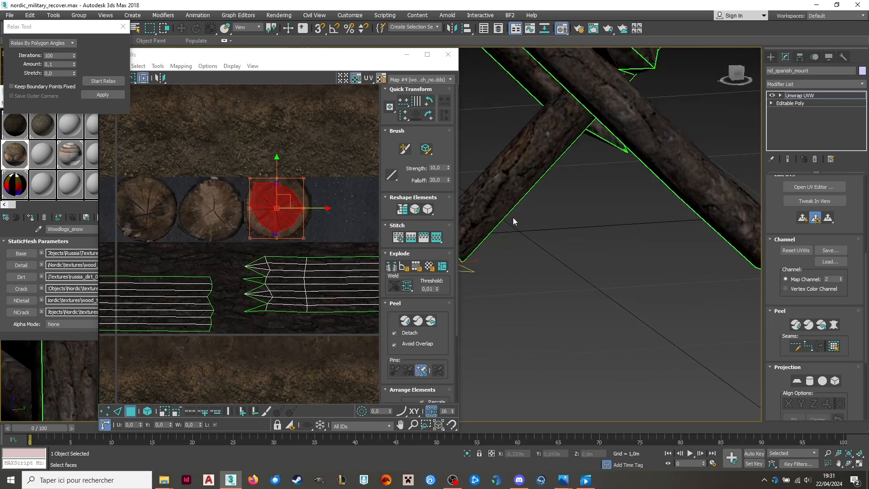
{"action": "left_click", "coordinate": [103, 81]}
{"action": "middle_click_drag", "start_coordinate": [474, 202], "coordinate": [634, 115], "text": "alt"}
Test-render the view of the pointed end, and undo the tip's peeling and relocation to return its faces to the shell.
{"action": "key", "text": "F10"}
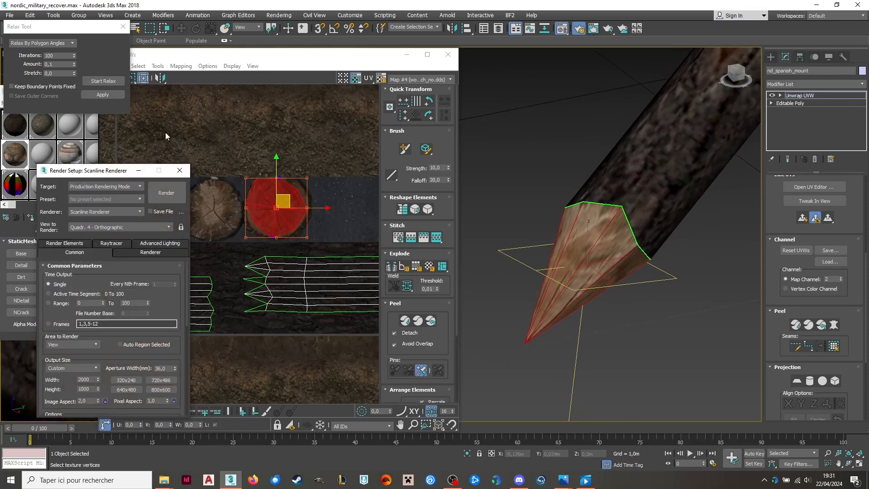
{"action": "left_click", "coordinate": [167, 191]}
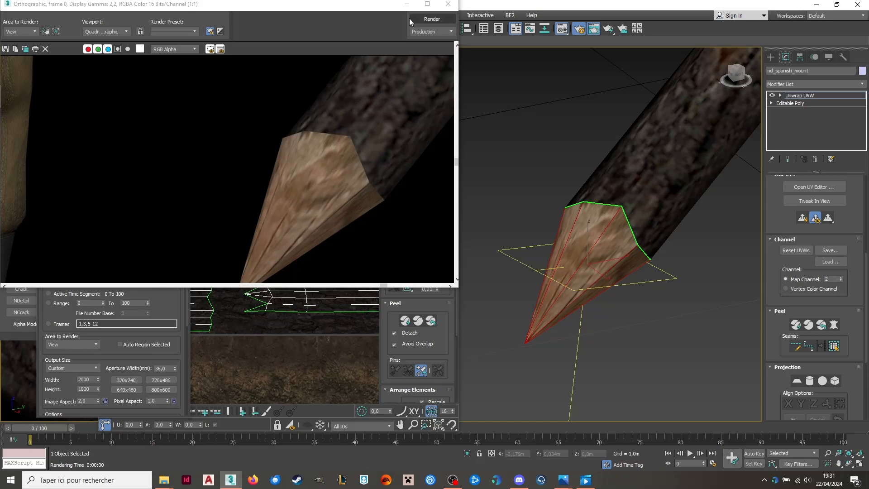
{"action": "left_click", "coordinate": [447, 7]}
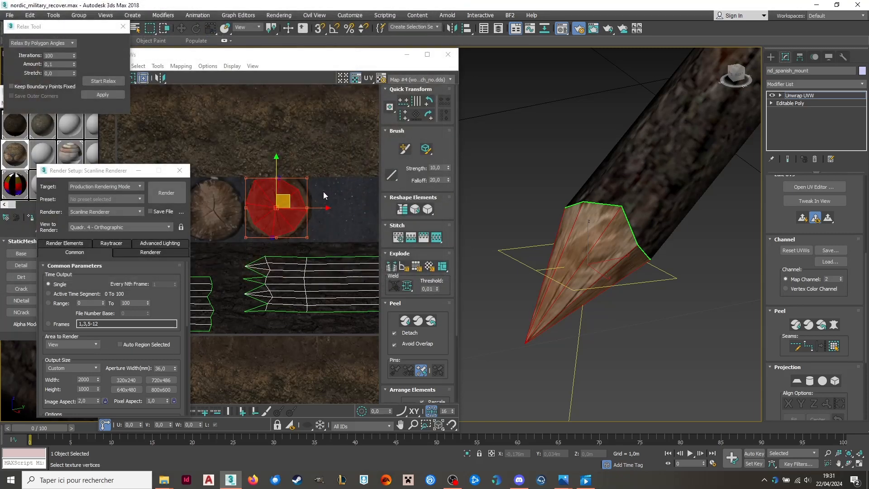
{"action": "left_click_drag", "start_coordinate": [323, 191], "coordinate": [301, 282]}
{"action": "left_click", "coordinate": [306, 331]}
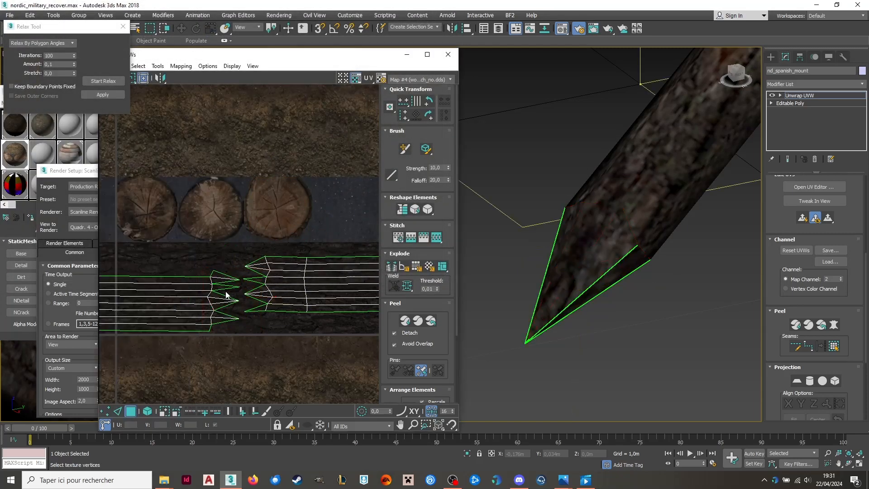
Select the same shell's pointed tip faces, break them off without peeling and move them onto the middle log end.
{"action": "scroll", "coordinate": [243, 263], "scroll_direction": "up", "scroll_amount": 3}
{"action": "left_click_drag", "start_coordinate": [243, 224], "coordinate": [212, 379]}
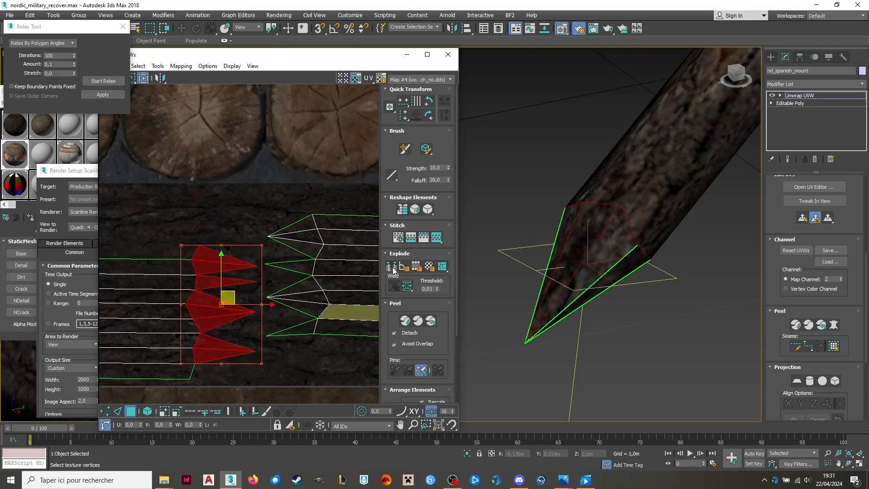
{"action": "left_click", "coordinate": [392, 268]}
{"action": "scroll", "coordinate": [248, 308], "scroll_direction": "down", "scroll_amount": 2}
{"action": "left_click_drag", "start_coordinate": [239, 301], "coordinate": [245, 185]}
{"action": "scroll", "coordinate": [299, 225], "scroll_direction": "down", "scroll_amount": 4}
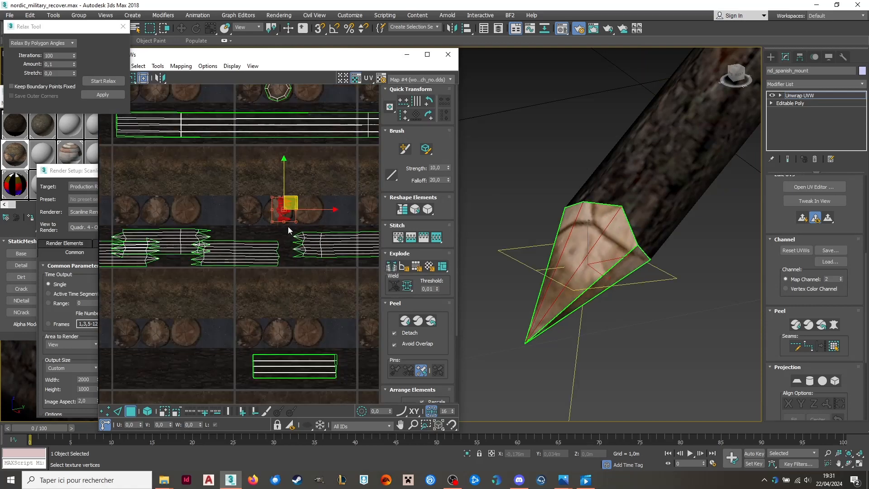
{"action": "scroll", "coordinate": [288, 230], "scroll_direction": "up", "scroll_amount": 8}
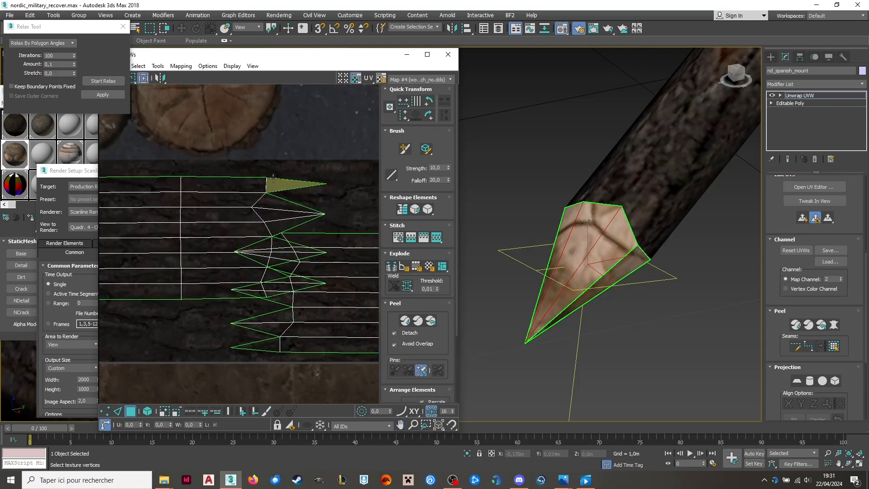
Select the pointed tip faces where two shells overlap, break them off onto the log-end row and separate the two tip pieces.
{"action": "left_click_drag", "start_coordinate": [273, 364], "coordinate": [273, 365]}
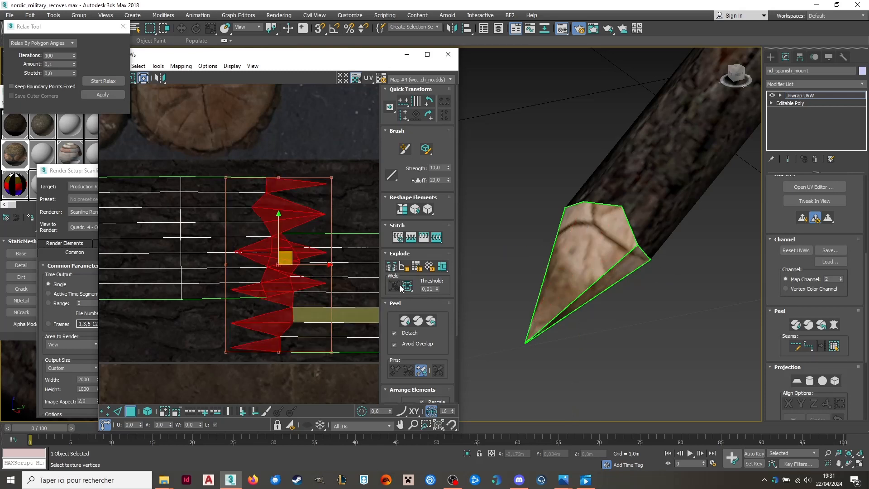
{"action": "scroll", "coordinate": [240, 288], "scroll_direction": "down", "scroll_amount": 4}
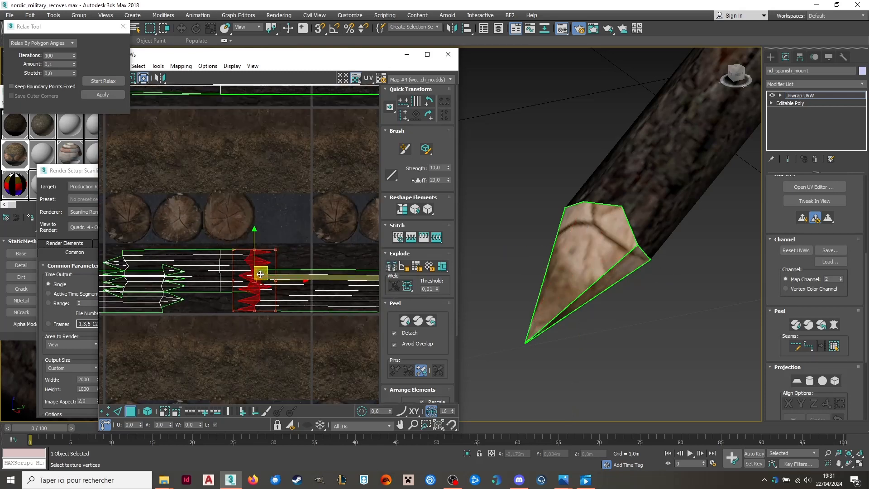
{"action": "scroll", "coordinate": [297, 232], "scroll_direction": "up", "scroll_amount": 4}
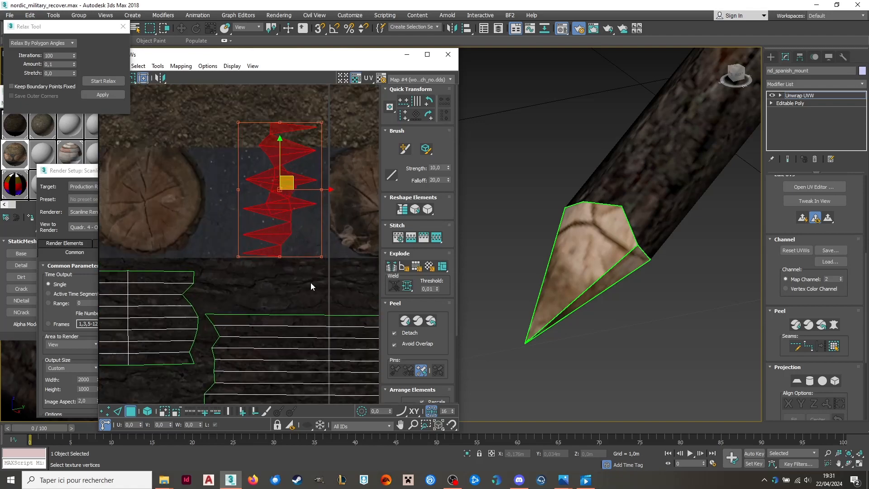
{"action": "left_click", "coordinate": [311, 284]}
{"action": "middle_click_drag", "start_coordinate": [306, 247], "coordinate": [267, 309]}
{"action": "left_click_drag", "start_coordinate": [286, 179], "coordinate": [270, 269]}
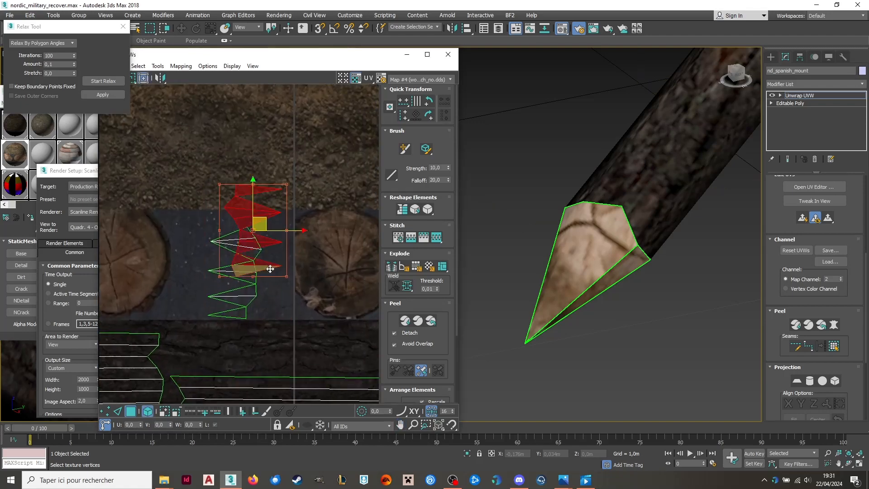
{"action": "left_click_drag", "start_coordinate": [242, 151], "coordinate": [227, 157]}
Select only the pointed tip faces at the near ends of the next two overlapping shells, break them off and move them to the log-end row.
{"action": "scroll", "coordinate": [302, 206], "scroll_direction": "down", "scroll_amount": 4}
{"action": "scroll", "coordinate": [195, 224], "scroll_direction": "up", "scroll_amount": 5}
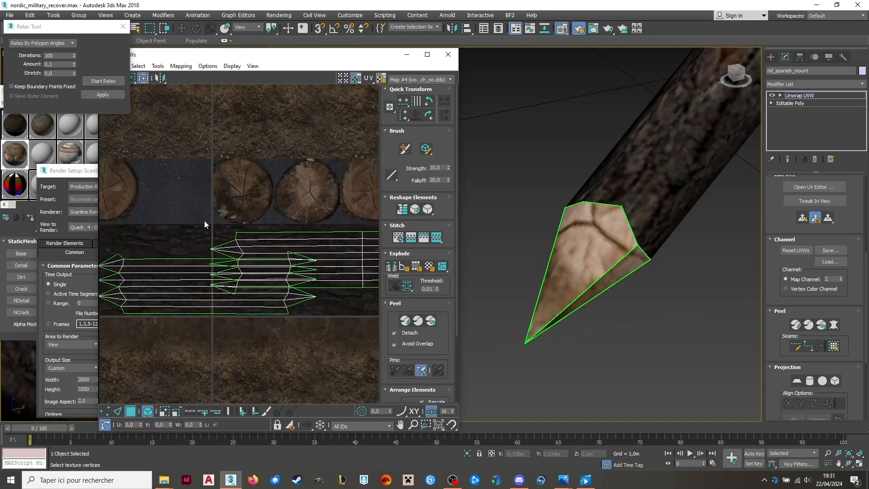
{"action": "middle_click_drag", "start_coordinate": [183, 248], "coordinate": [199, 249]}
{"action": "scroll", "coordinate": [199, 251], "scroll_direction": "down", "scroll_amount": 2}
{"action": "scroll", "coordinate": [172, 270], "scroll_direction": "up", "scroll_amount": 3}
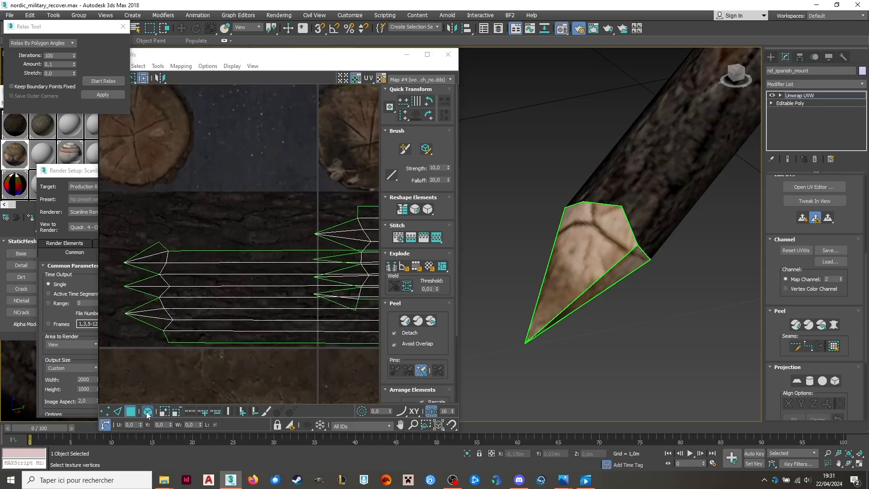
{"action": "left_click_drag", "start_coordinate": [143, 308], "coordinate": [144, 312]}
{"action": "left_click_drag", "start_coordinate": [333, 227], "coordinate": [334, 308], "text": "ctrl"}
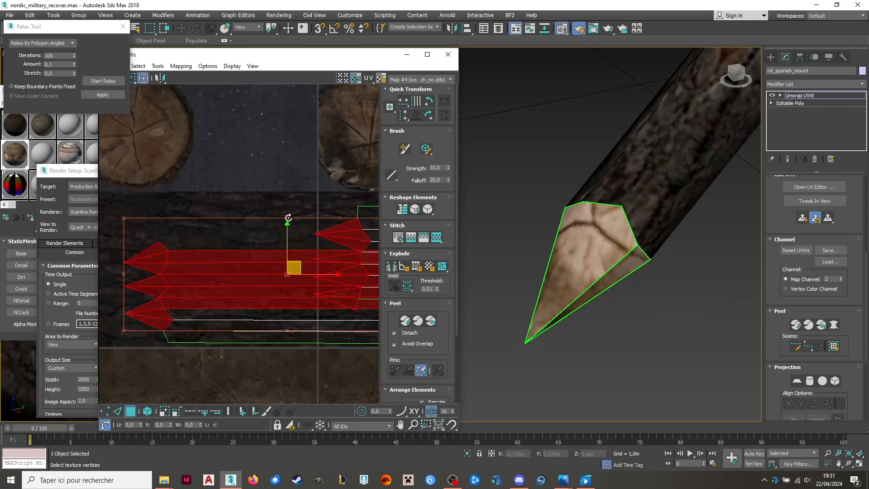
{"action": "left_click_drag", "start_coordinate": [287, 215], "coordinate": [291, 371], "text": "alt"}
{"action": "scroll", "coordinate": [285, 289], "scroll_direction": "down", "scroll_amount": 2}
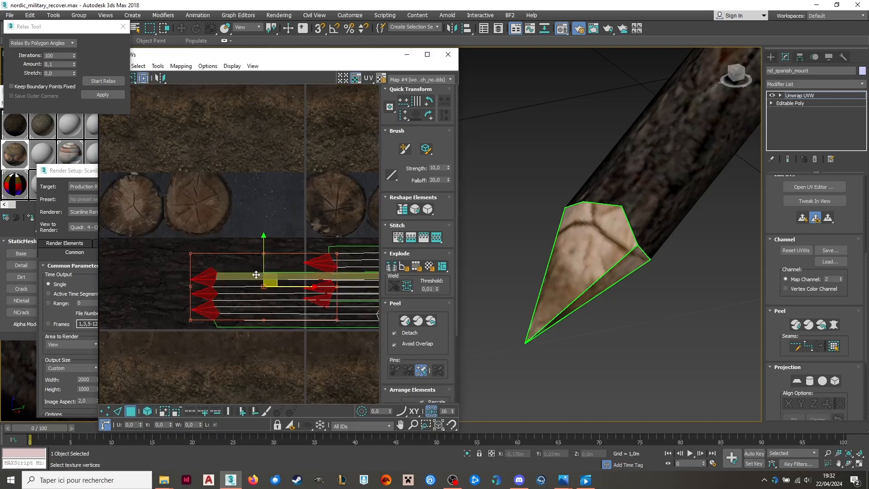
{"action": "left_click_drag", "start_coordinate": [267, 274], "coordinate": [251, 202]}
Select another shell's right-pointing tip faces without the long bark faces, break them off and move them onto the middle log end.
{"action": "scroll", "coordinate": [133, 224], "scroll_direction": "down", "scroll_amount": 2}
{"action": "middle_click_drag", "start_coordinate": [308, 265], "coordinate": [231, 277]}
{"action": "scroll", "coordinate": [230, 277], "scroll_direction": "up", "scroll_amount": 3}
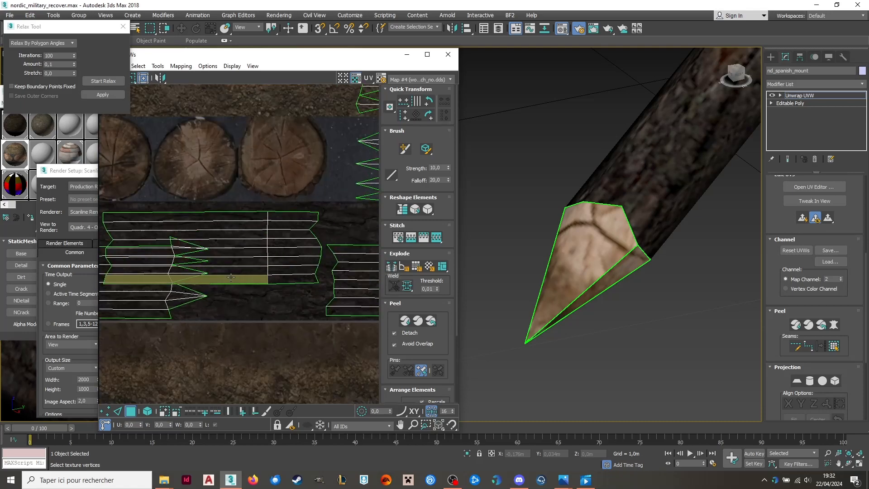
{"action": "left_click", "coordinate": [181, 251]}
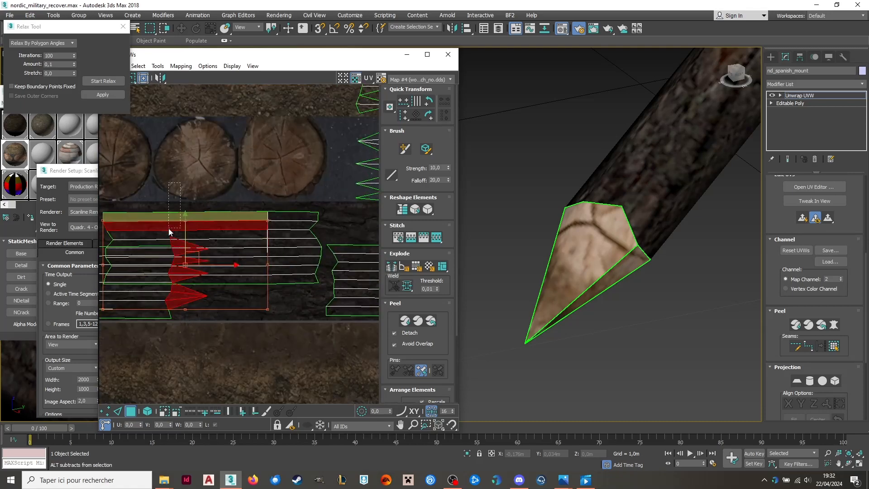
{"action": "left_click_drag", "start_coordinate": [168, 229], "coordinate": [169, 230], "text": "alt"}
{"action": "scroll", "coordinate": [261, 277], "scroll_direction": "down", "scroll_amount": 3}
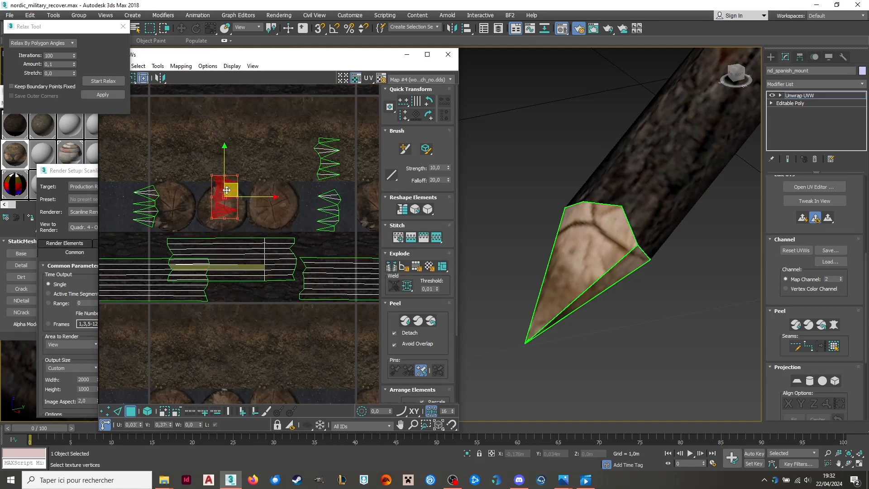
{"action": "left_click_drag", "start_coordinate": [226, 190], "coordinate": [225, 181]}
Select the pointed tip faces at both ends of the next shell, break them off and move them to the log-end row.
{"action": "scroll", "coordinate": [184, 206], "scroll_direction": "down", "scroll_amount": 3}
{"action": "middle_click_drag", "start_coordinate": [302, 239], "coordinate": [184, 251]}
{"action": "scroll", "coordinate": [211, 245], "scroll_direction": "up", "scroll_amount": 5}
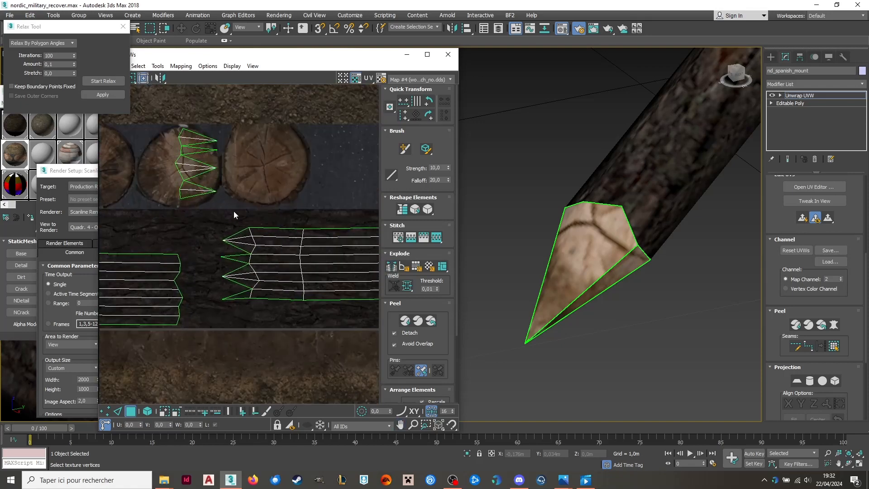
{"action": "left_click_drag", "start_coordinate": [226, 331], "coordinate": [227, 330]}
{"action": "scroll", "coordinate": [209, 264], "scroll_direction": "down", "scroll_amount": 5}
{"action": "scroll", "coordinate": [328, 251], "scroll_direction": "up", "scroll_amount": 4}
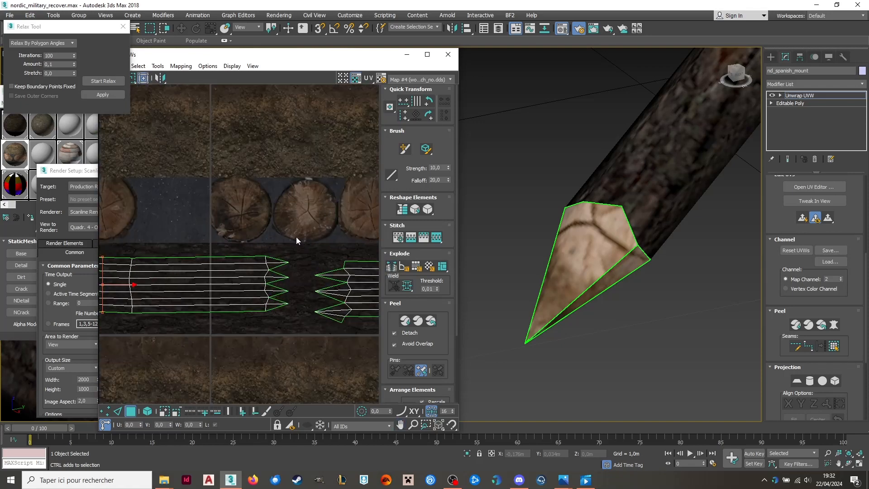
{"action": "scroll", "coordinate": [282, 198], "scroll_direction": "up", "scroll_amount": 3}
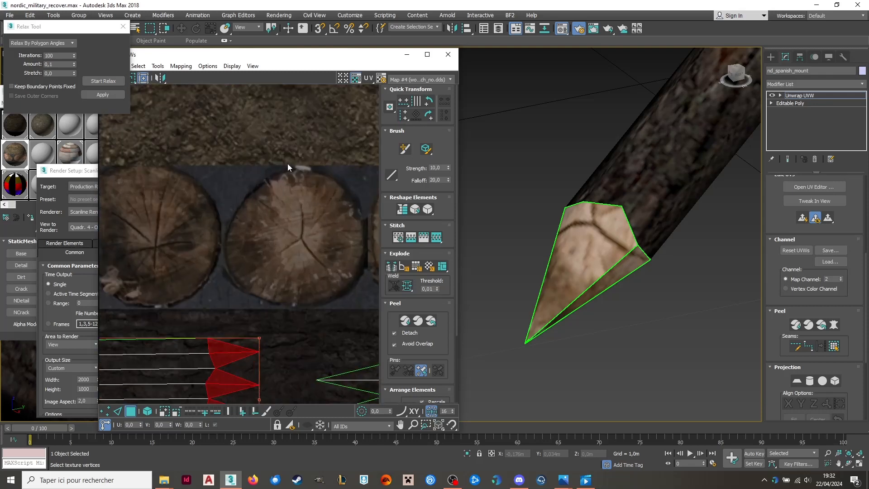
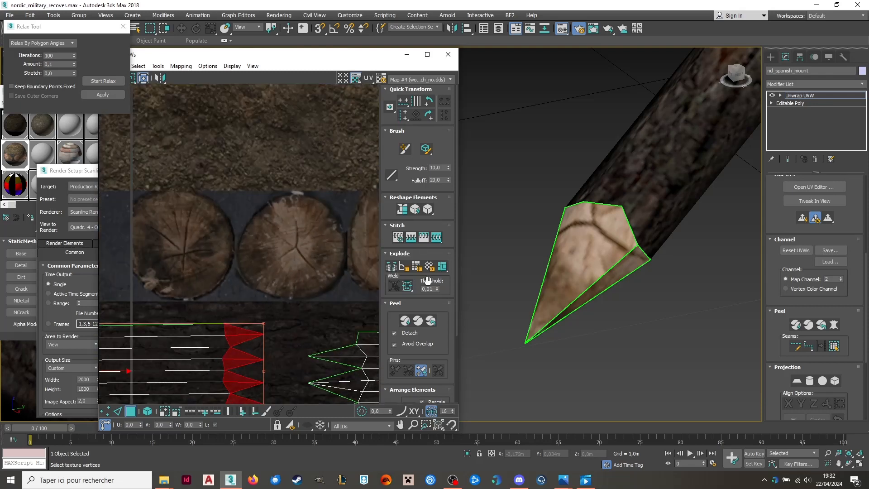
{"action": "scroll", "coordinate": [333, 298], "scroll_direction": "down", "scroll_amount": 3}
{"action": "left_click_drag", "start_coordinate": [265, 313], "coordinate": [287, 255]}
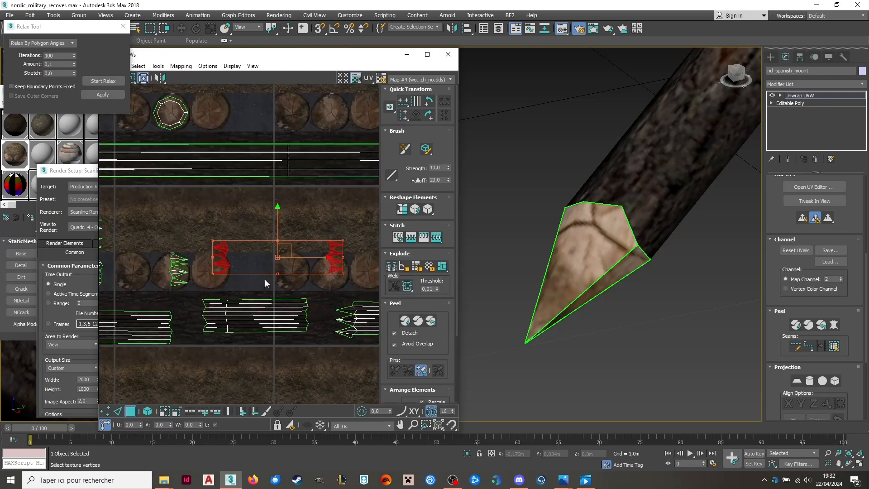
Break off the pointed tip faces at the right end of the following shell and move them onto the third log end.
{"action": "scroll", "coordinate": [266, 281], "scroll_direction": "down", "scroll_amount": 3}
{"action": "scroll", "coordinate": [344, 313], "scroll_direction": "up", "scroll_amount": 5}
{"action": "scroll", "coordinate": [324, 313], "scroll_direction": "down", "scroll_amount": 4}
{"action": "middle_click_drag", "start_coordinate": [324, 313], "coordinate": [177, 321]}
{"action": "scroll", "coordinate": [290, 300], "scroll_direction": "up", "scroll_amount": 5}
{"action": "scroll", "coordinate": [293, 297], "scroll_direction": "up", "scroll_amount": 2}
{"action": "left_click_drag", "start_coordinate": [301, 272], "coordinate": [307, 381]}
{"action": "left_click_drag", "start_coordinate": [288, 312], "coordinate": [331, 203]}
{"action": "scroll", "coordinate": [297, 255], "scroll_direction": "down", "scroll_amount": 4}
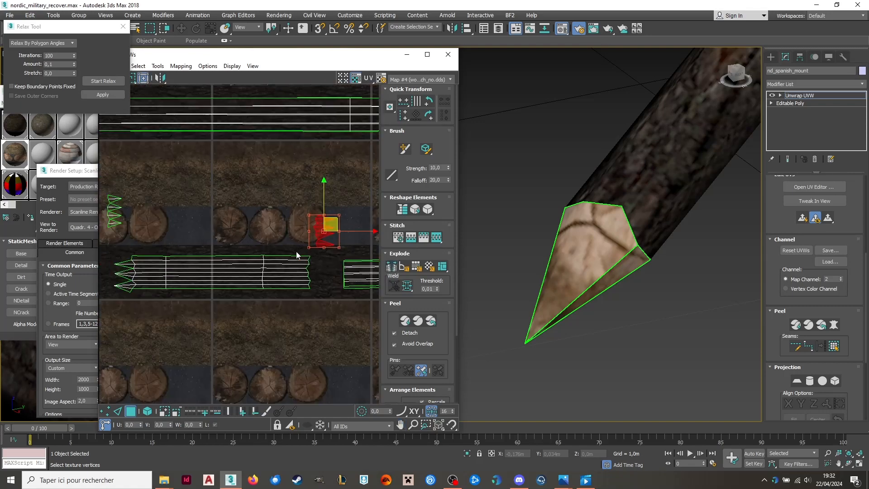
Break off the left-pointing tip faces of the remaining shell, move them onto the third log end and review the whole layout.
{"action": "scroll", "coordinate": [135, 265], "scroll_direction": "up", "scroll_amount": 5}
{"action": "middle_click_drag", "start_coordinate": [113, 218], "coordinate": [168, 221]}
{"action": "left_click_drag", "start_coordinate": [157, 346], "coordinate": [156, 344]}
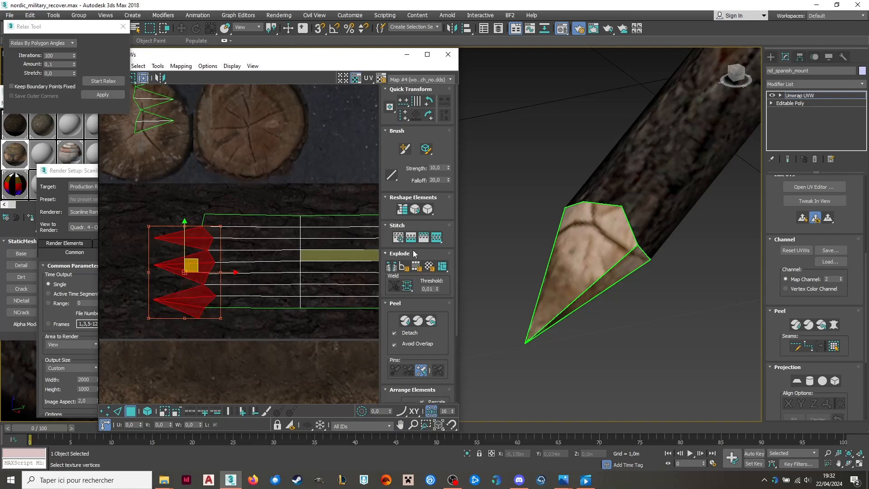
{"action": "scroll", "coordinate": [249, 297], "scroll_direction": "down", "scroll_amount": 3}
{"action": "left_click_drag", "start_coordinate": [220, 271], "coordinate": [256, 189]}
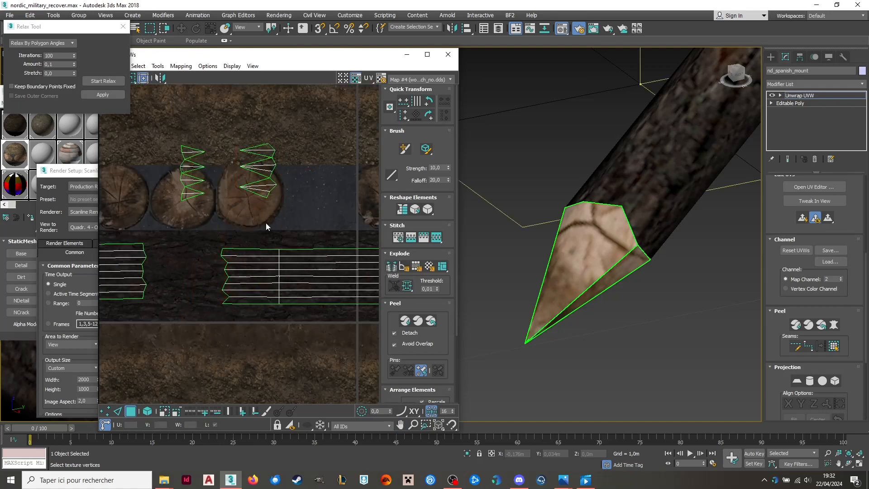
{"action": "scroll", "coordinate": [294, 233], "scroll_direction": "down", "scroll_amount": 5}
{"action": "scroll", "coordinate": [317, 255], "scroll_direction": "up", "scroll_amount": 3}
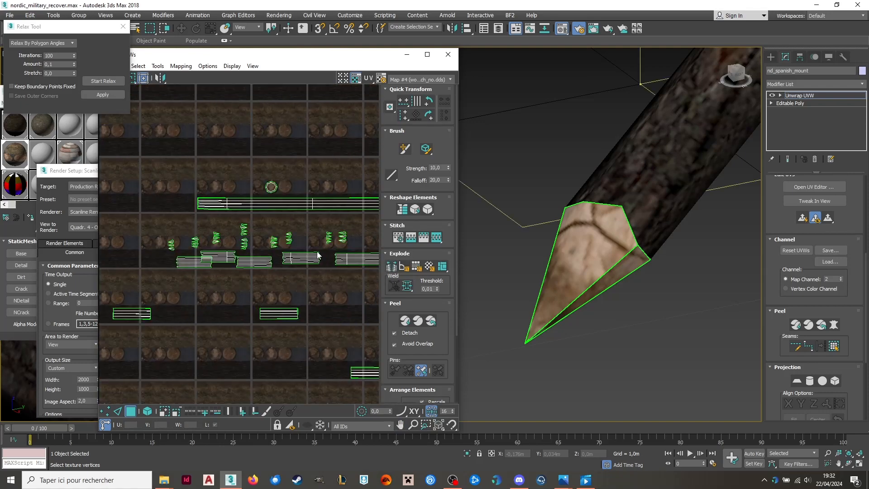
{"action": "scroll", "coordinate": [329, 239], "scroll_direction": "up", "scroll_amount": 8}
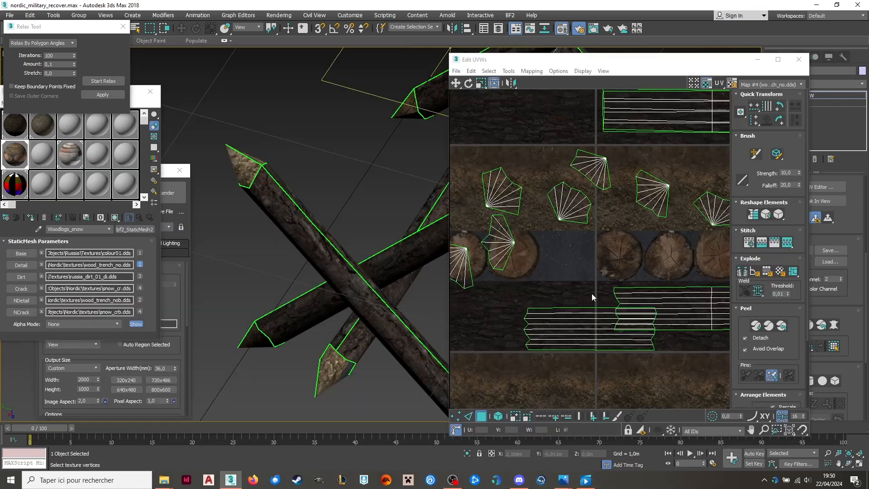
Select all the fan-shaped tip pieces around the log-end row and scale them down together.
{"action": "scroll", "coordinate": [605, 278], "scroll_direction": "down", "scroll_amount": 4}
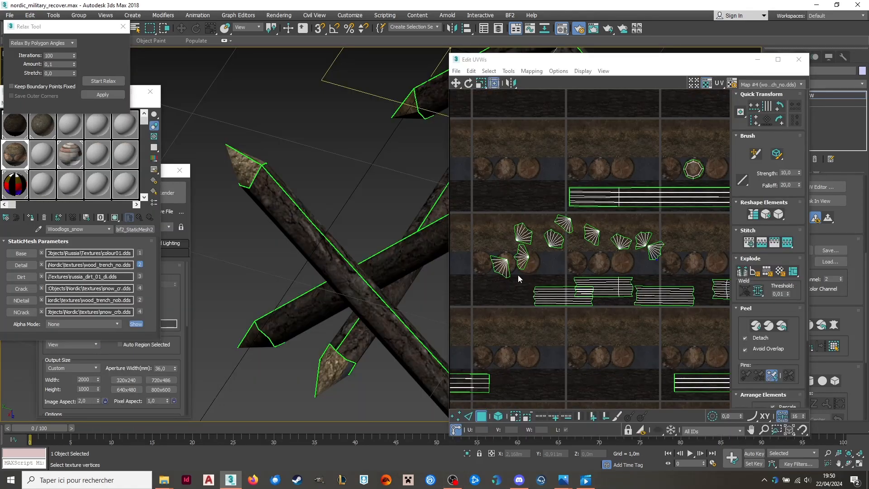
{"action": "scroll", "coordinate": [448, 269], "scroll_direction": "up", "scroll_amount": 4}
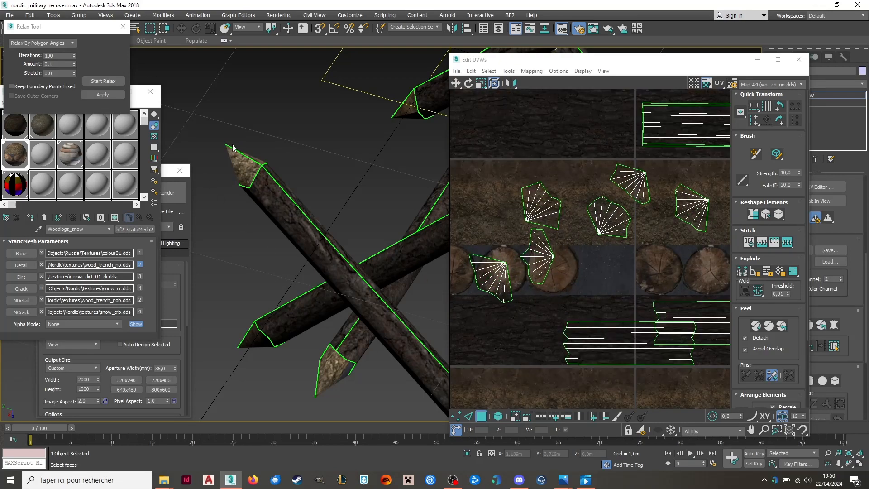
{"action": "scroll", "coordinate": [507, 267], "scroll_direction": "up", "scroll_amount": 3}
{"action": "left_click", "coordinate": [547, 280]}
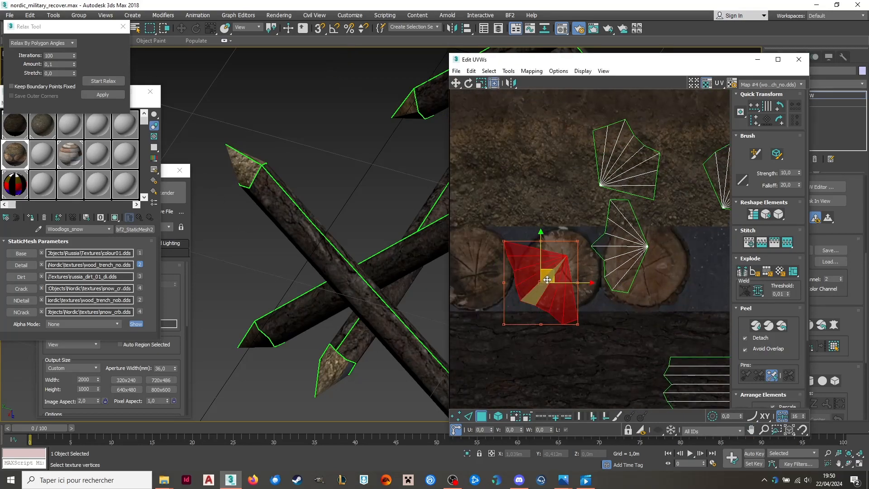
{"action": "scroll", "coordinate": [498, 344], "scroll_direction": "down", "scroll_amount": 3}
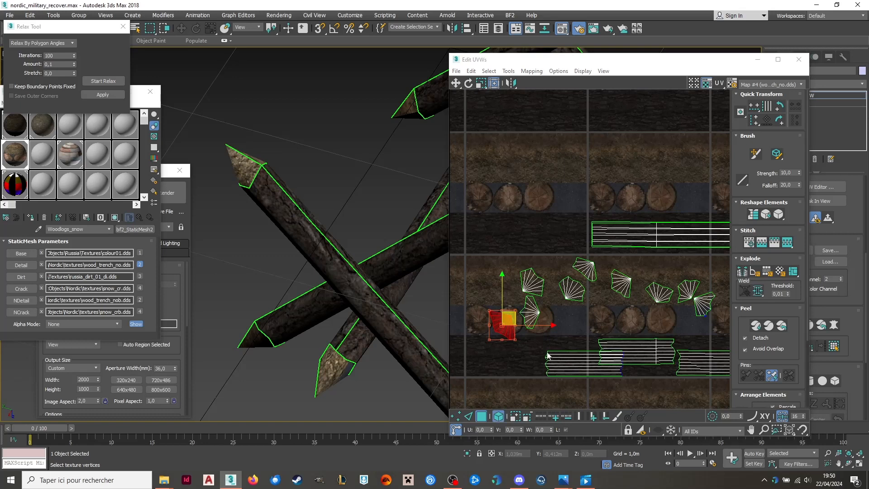
{"action": "scroll", "coordinate": [542, 284], "scroll_direction": "down", "scroll_amount": 2}
{"action": "left_click_drag", "start_coordinate": [495, 324], "coordinate": [495, 324]}
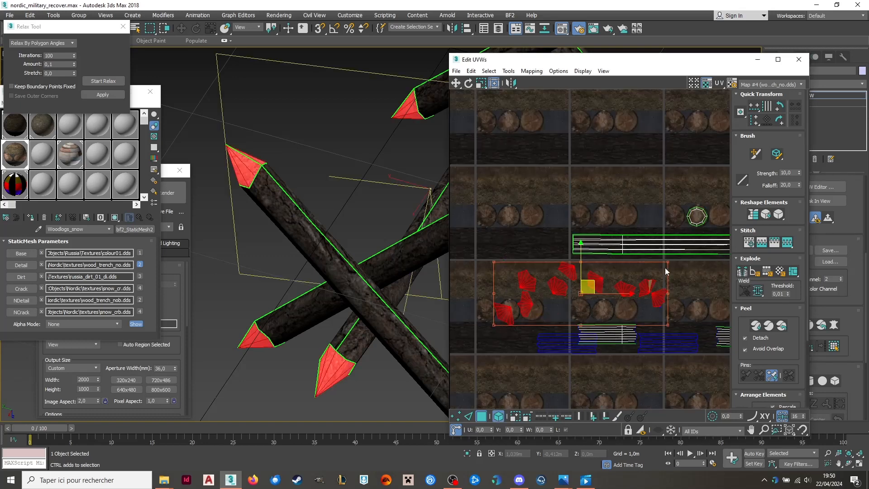
{"action": "left_click_drag", "start_coordinate": [664, 264], "coordinate": [601, 295]}
{"action": "scroll", "coordinate": [503, 325], "scroll_direction": "up", "scroll_amount": 5}
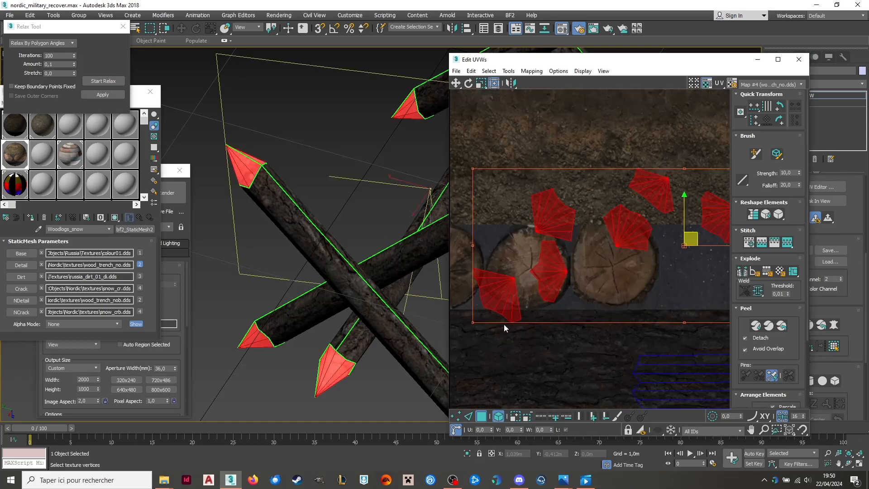
{"action": "middle_click_drag", "start_coordinate": [510, 310], "coordinate": [514, 334]}
{"action": "left_click", "coordinate": [627, 243]}
Fit the lowest tip fan inside the middle log end by moving and slightly rotating it, checking the pointed tip on the model.
{"action": "scroll", "coordinate": [495, 254], "scroll_direction": "up", "scroll_amount": 3}
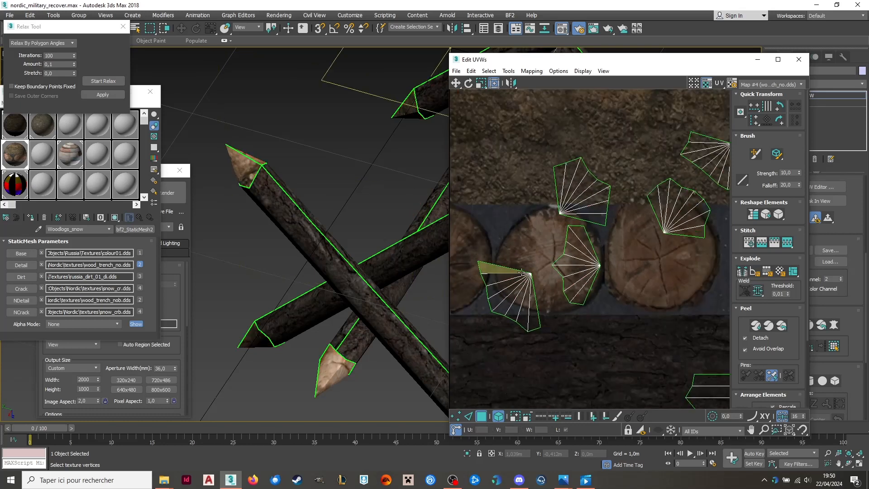
{"action": "left_click", "coordinate": [507, 304]}
{"action": "left_click_drag", "start_coordinate": [507, 304], "coordinate": [543, 277]}
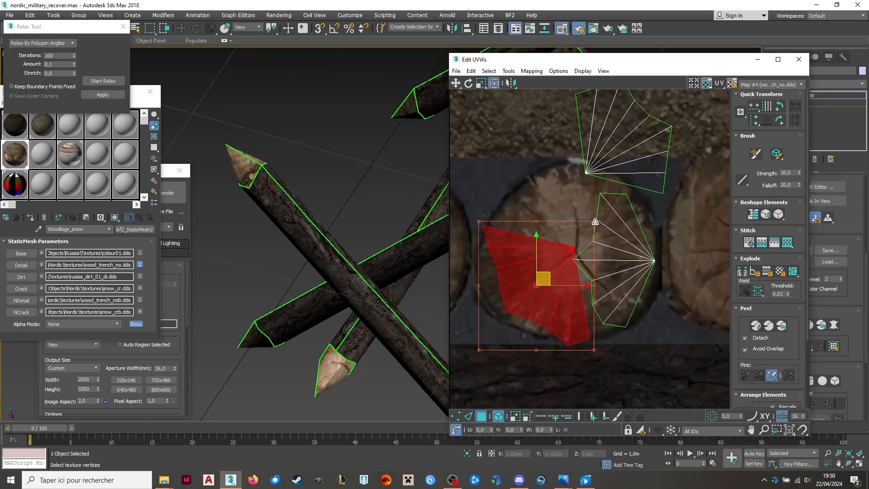
{"action": "left_click_drag", "start_coordinate": [597, 226], "coordinate": [595, 222]}
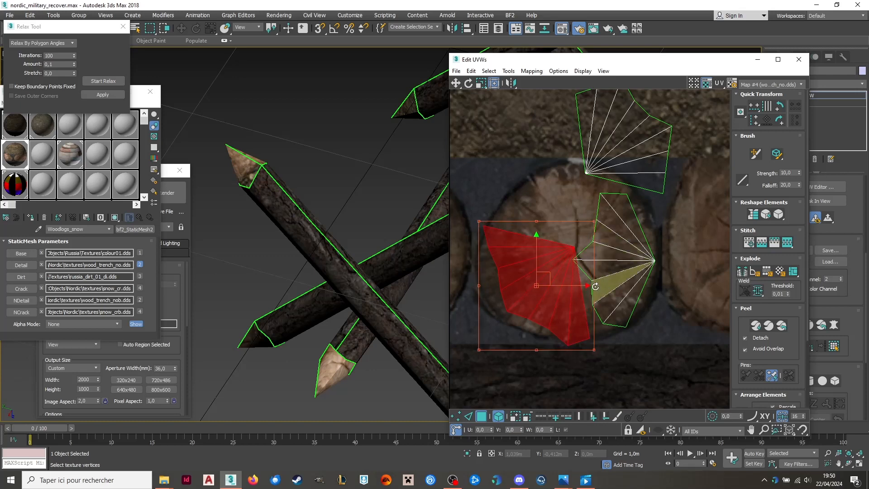
{"action": "left_click_drag", "start_coordinate": [553, 280], "coordinate": [556, 274]}
{"action": "scroll", "coordinate": [308, 283], "scroll_direction": "down", "scroll_amount": 6}
{"action": "middle_click_drag", "start_coordinate": [285, 213], "coordinate": [292, 143], "text": "alt"}
{"action": "scroll", "coordinate": [318, 196], "scroll_direction": "up", "scroll_amount": 8}
{"action": "middle_click_drag", "start_coordinate": [281, 182], "coordinate": [355, 219], "text": "alt"}
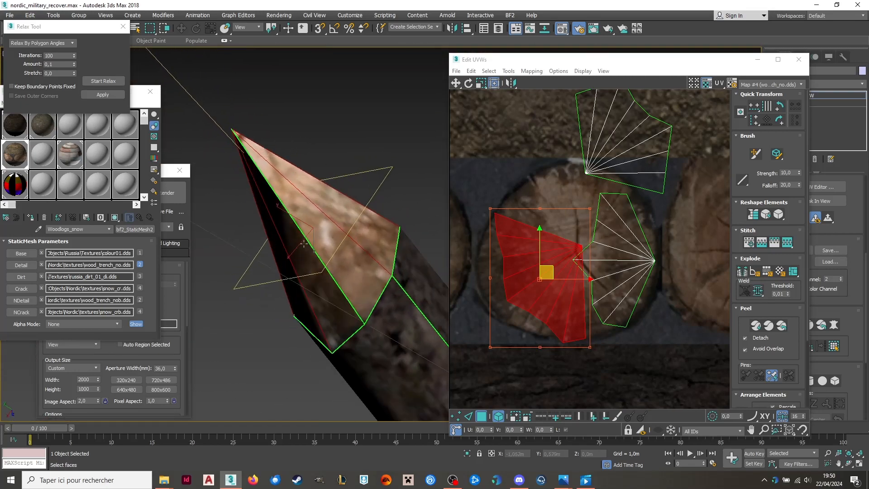
Mirror the neighbouring tip fan horizontally and move it onto the first log end, checking its texture on the model.
{"action": "middle_click_drag", "start_coordinate": [300, 205], "coordinate": [386, 301], "text": "alt"}
{"action": "scroll", "coordinate": [540, 253], "scroll_direction": "down", "scroll_amount": 3}
{"action": "scroll", "coordinate": [541, 253], "scroll_direction": "up", "scroll_amount": 3}
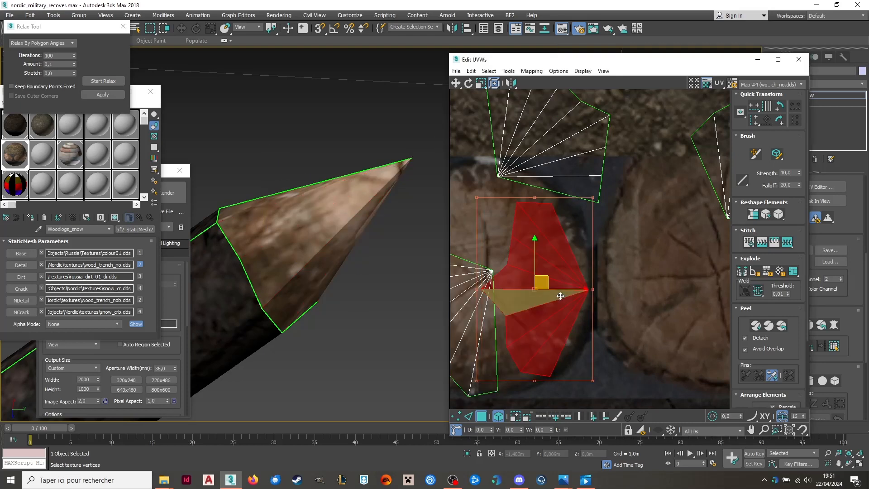
{"action": "left_click_drag", "start_coordinate": [594, 288], "coordinate": [473, 288]}
{"action": "scroll", "coordinate": [522, 271], "scroll_direction": "down", "scroll_amount": 3}
{"action": "middle_click_drag", "start_coordinate": [533, 258], "coordinate": [645, 250]}
{"action": "scroll", "coordinate": [647, 251], "scroll_direction": "up", "scroll_amount": 4}
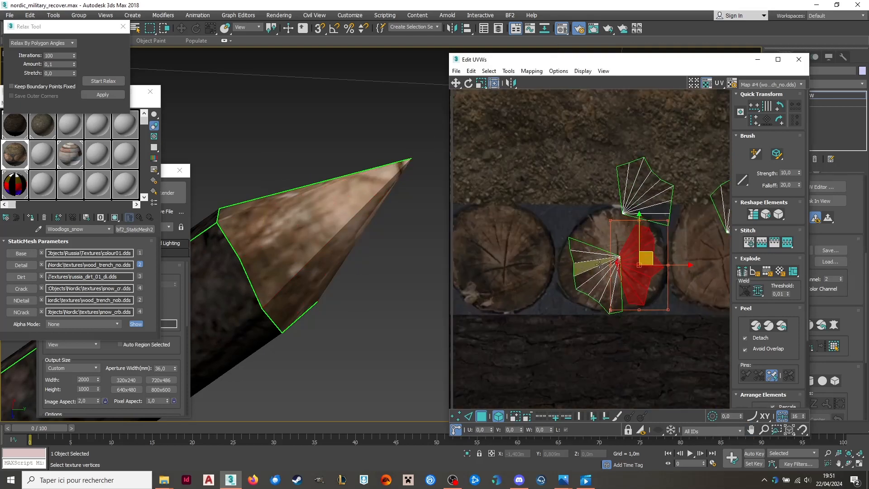
{"action": "left_click_drag", "start_coordinate": [661, 259], "coordinate": [527, 252]}
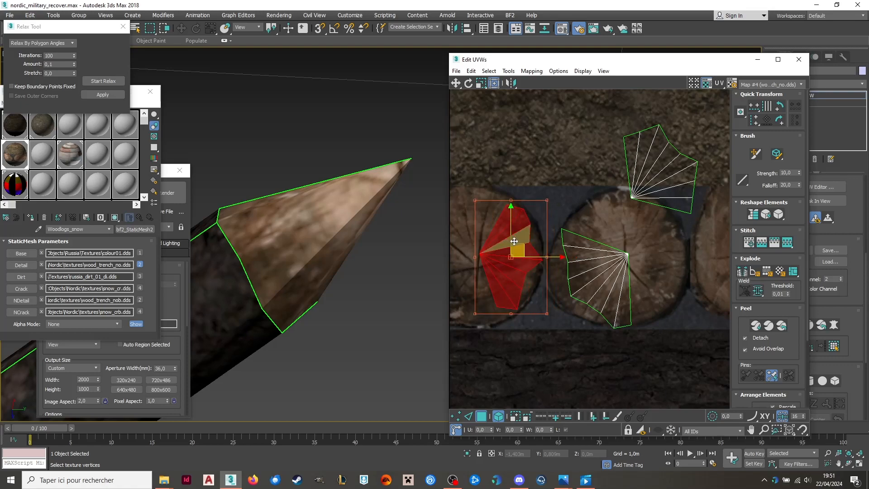
{"action": "scroll", "coordinate": [317, 245], "scroll_direction": "down", "scroll_amount": 8}
{"action": "middle_click_drag", "start_coordinate": [285, 254], "coordinate": [375, 306], "text": "alt"}
{"action": "scroll", "coordinate": [267, 240], "scroll_direction": "up", "scroll_amount": 4}
{"action": "scroll", "coordinate": [245, 297], "scroll_direction": "up", "scroll_amount": 5}
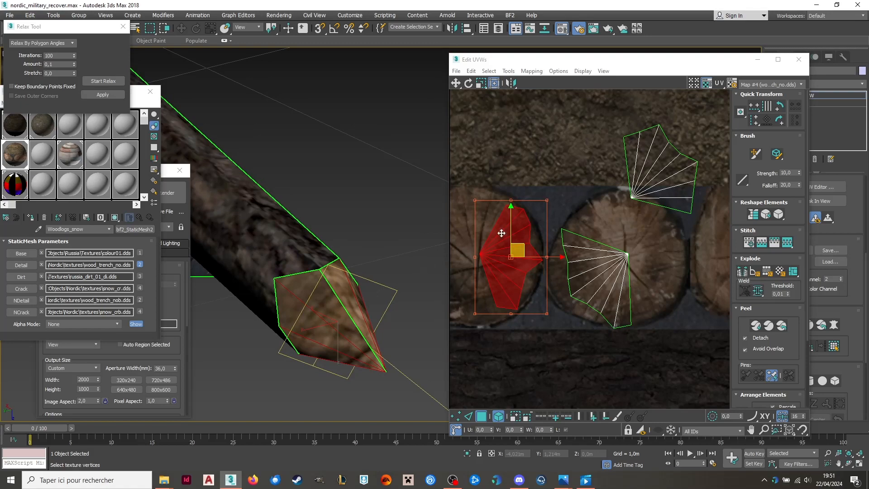
Move one of the loose tip fans onto the upper part of the third log end.
{"action": "scroll", "coordinate": [501, 259], "scroll_direction": "down", "scroll_amount": 3}
{"action": "scroll", "coordinate": [578, 221], "scroll_direction": "up", "scroll_amount": 3}
{"action": "left_click_drag", "start_coordinate": [580, 220], "coordinate": [562, 287]}
{"action": "scroll", "coordinate": [520, 278], "scroll_direction": "down", "scroll_amount": 3}
{"action": "scroll", "coordinate": [614, 274], "scroll_direction": "up", "scroll_amount": 2}
{"action": "left_click_drag", "start_coordinate": [624, 257], "coordinate": [628, 279]}
{"action": "scroll", "coordinate": [520, 253], "scroll_direction": "down", "scroll_amount": 2}
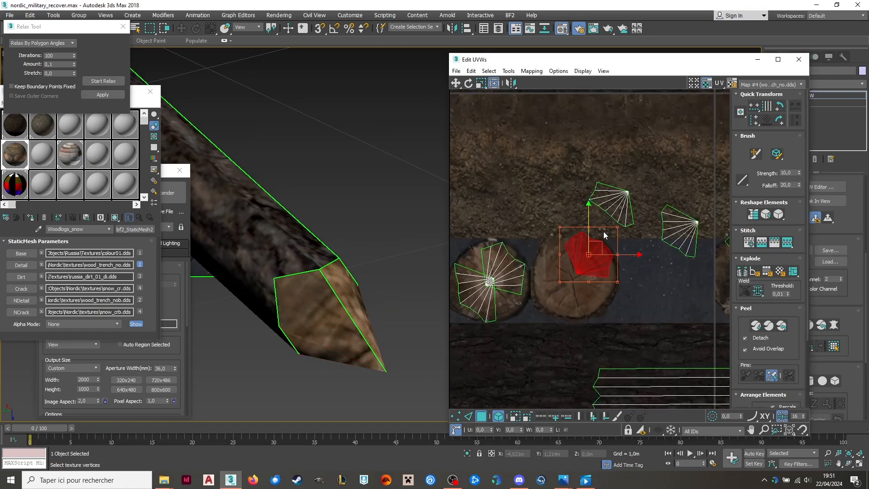
Move another tip fan into the lower-left of the third log end and nudge both fans to fit within its rings.
{"action": "scroll", "coordinate": [605, 235], "scroll_direction": "up", "scroll_amount": 2}
{"action": "left_click_drag", "start_coordinate": [616, 205], "coordinate": [523, 344]}
{"action": "middle_click_drag", "start_coordinate": [515, 343], "coordinate": [521, 314]}
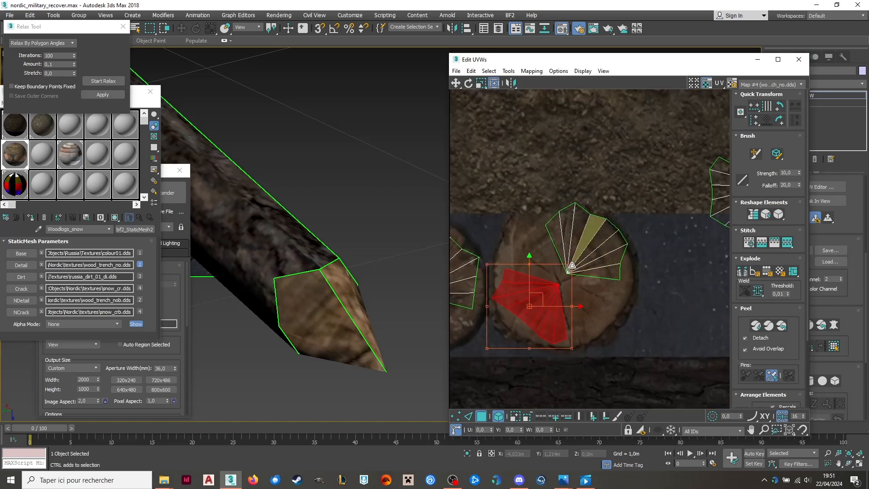
{"action": "left_click_drag", "start_coordinate": [572, 263], "coordinate": [577, 258], "text": "ctrl"}
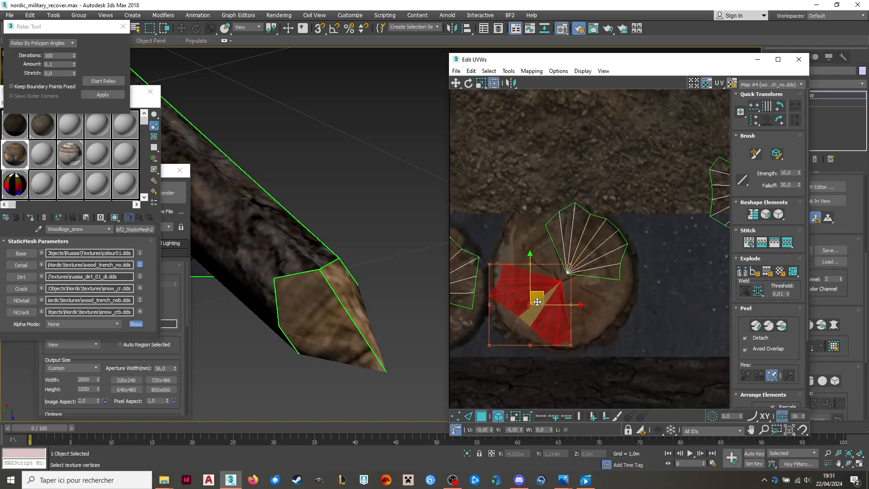
{"action": "left_click", "coordinate": [638, 283]}
{"action": "left_click_drag", "start_coordinate": [580, 248], "coordinate": [576, 254]}
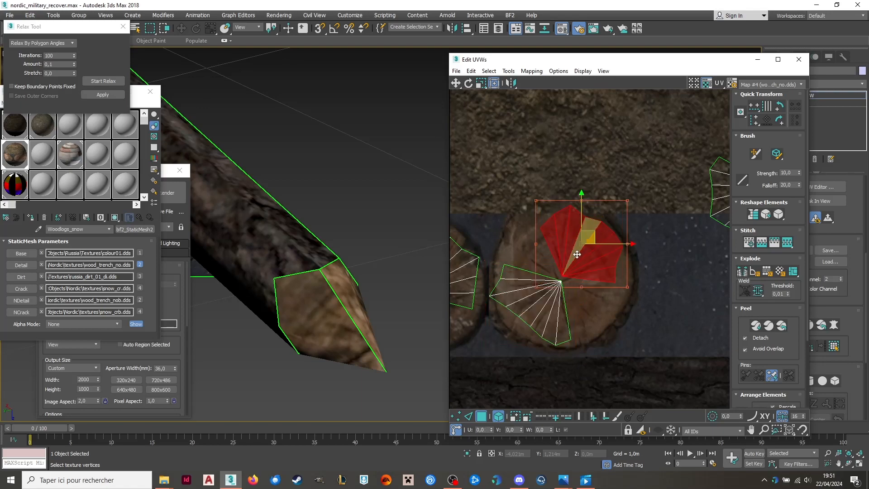
Move a tip fan in the next texture tile onto the first log end, rotate it slightly and check that tip on the model.
{"action": "left_click", "coordinate": [433, 259]}
{"action": "scroll", "coordinate": [433, 259], "scroll_direction": "down", "scroll_amount": 5}
{"action": "scroll", "coordinate": [538, 271], "scroll_direction": "down", "scroll_amount": 5}
{"action": "scroll", "coordinate": [648, 265], "scroll_direction": "up", "scroll_amount": 5}
{"action": "left_click_drag", "start_coordinate": [511, 246], "coordinate": [603, 335]}
{"action": "left_click_drag", "start_coordinate": [612, 334], "coordinate": [659, 298]}
{"action": "middle_click_drag", "start_coordinate": [675, 308], "coordinate": [600, 305]}
{"action": "scroll", "coordinate": [599, 288], "scroll_direction": "up", "scroll_amount": 4}
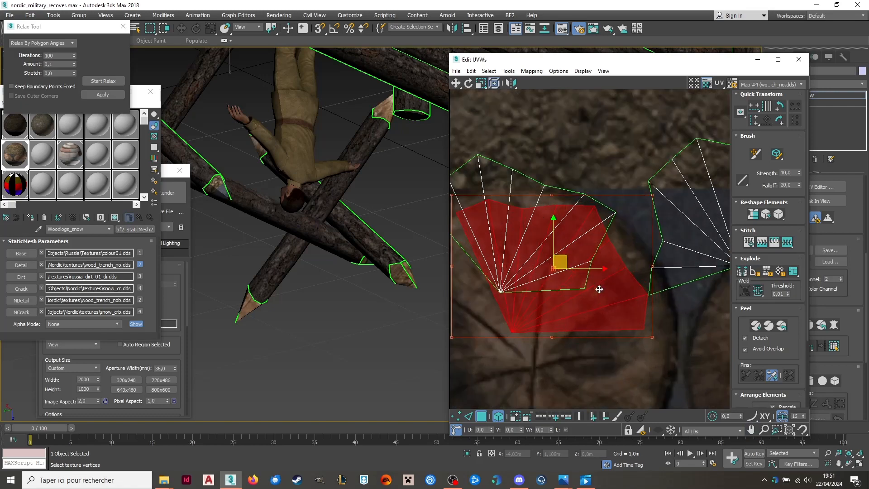
{"action": "left_click_drag", "start_coordinate": [551, 338], "coordinate": [566, 341]}
{"action": "scroll", "coordinate": [330, 251], "scroll_direction": "down", "scroll_amount": 5}
{"action": "middle_click_drag", "start_coordinate": [331, 252], "coordinate": [611, 180], "text": "alt"}
{"action": "scroll", "coordinate": [307, 195], "scroll_direction": "up", "scroll_amount": 5}
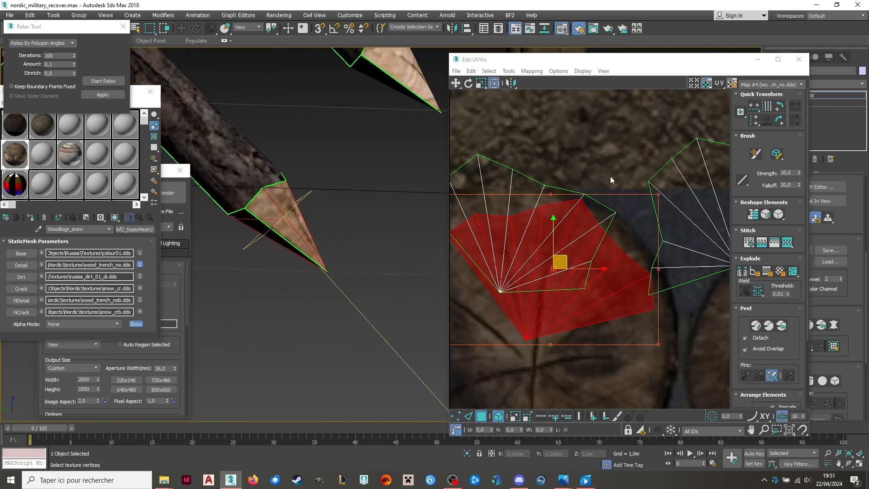
Rotate the same tip fan and fit it into the lower part of the middle log end in that tile.
{"action": "scroll", "coordinate": [545, 256], "scroll_direction": "down", "scroll_amount": 5}
{"action": "scroll", "coordinate": [545, 255], "scroll_direction": "up", "scroll_amount": 3}
{"action": "left_click_drag", "start_coordinate": [504, 224], "coordinate": [510, 344]}
{"action": "scroll", "coordinate": [520, 280], "scroll_direction": "down", "scroll_amount": 3}
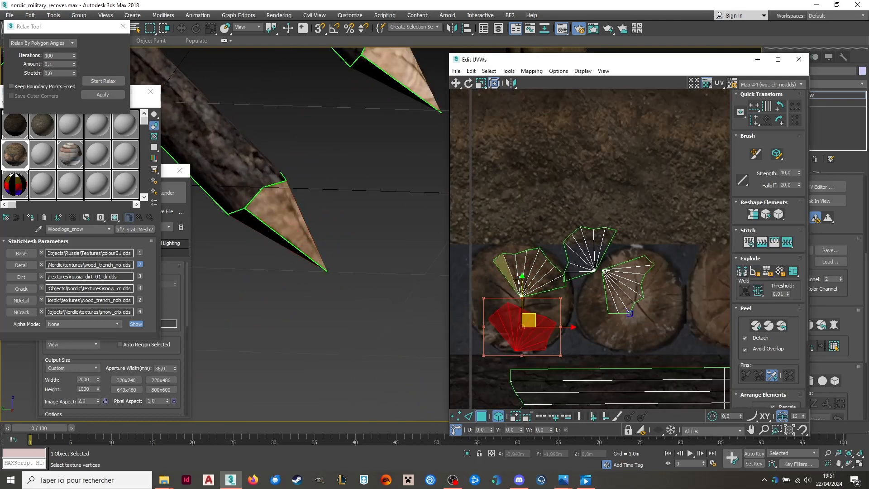
{"action": "middle_click_drag", "start_coordinate": [519, 280], "coordinate": [506, 279]}
{"action": "left_click_drag", "start_coordinate": [462, 330], "coordinate": [469, 274]}
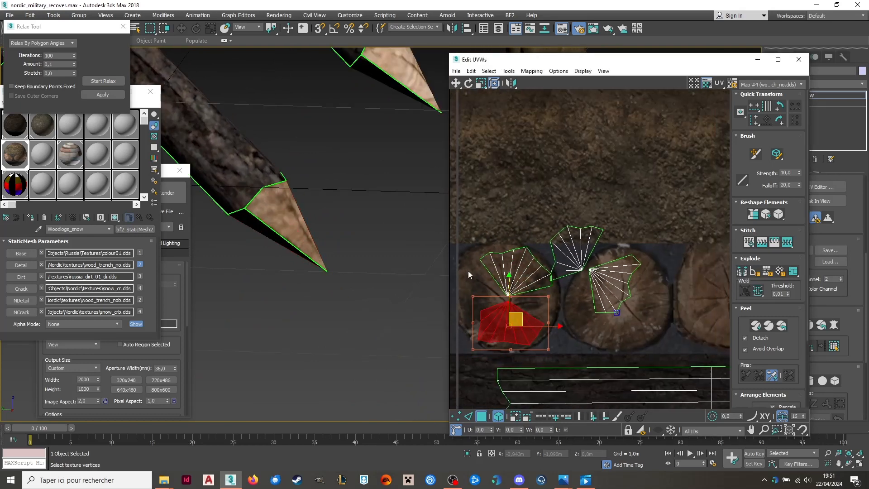
{"action": "left_click_drag", "start_coordinate": [518, 342], "coordinate": [623, 339]}
{"action": "scroll", "coordinate": [636, 339], "scroll_direction": "up", "scroll_amount": 3}
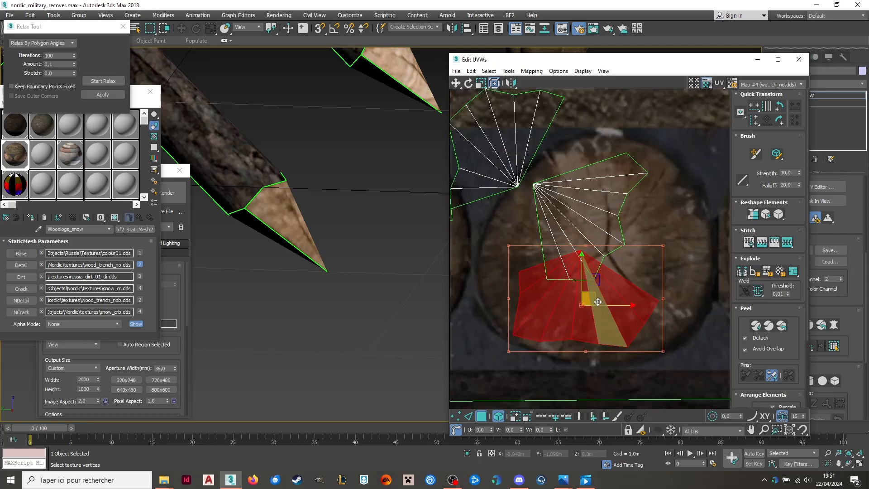
{"action": "left_click_drag", "start_coordinate": [596, 300], "coordinate": [604, 311]}
Rotate and place the neighbouring fan on the middle log end's upper right, and move the remaining loose fan onto the third log end.
{"action": "scroll", "coordinate": [501, 294], "scroll_direction": "down", "scroll_amount": 3}
{"action": "middle_click_drag", "start_coordinate": [527, 251], "coordinate": [504, 267]}
{"action": "left_click", "coordinate": [538, 295]}
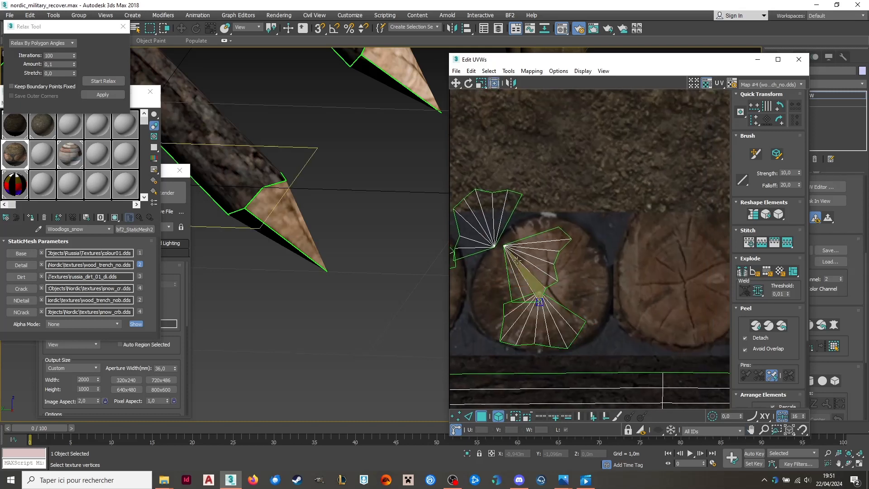
{"action": "left_click_drag", "start_coordinate": [538, 306], "coordinate": [580, 289]}
{"action": "left_click_drag", "start_coordinate": [530, 278], "coordinate": [568, 279]}
{"action": "scroll", "coordinate": [478, 225], "scroll_direction": "down", "scroll_amount": 2}
{"action": "left_click_drag", "start_coordinate": [479, 226], "coordinate": [615, 250]}
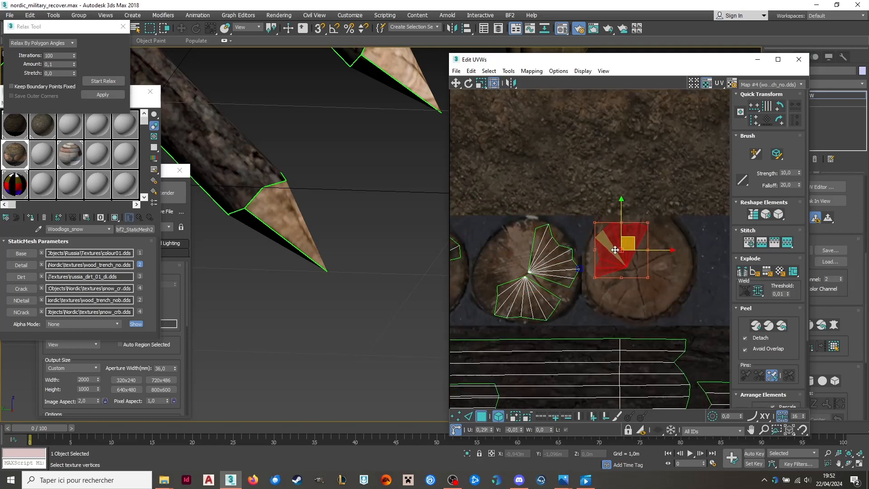
Select the fans on the third log ends of both tiles and examine which spike tips share that texture.
{"action": "scroll", "coordinate": [613, 249], "scroll_direction": "down", "scroll_amount": 7}
{"action": "scroll", "coordinate": [570, 216], "scroll_direction": "up", "scroll_amount": 2}
{"action": "middle_click_drag", "start_coordinate": [542, 266], "coordinate": [700, 238]}
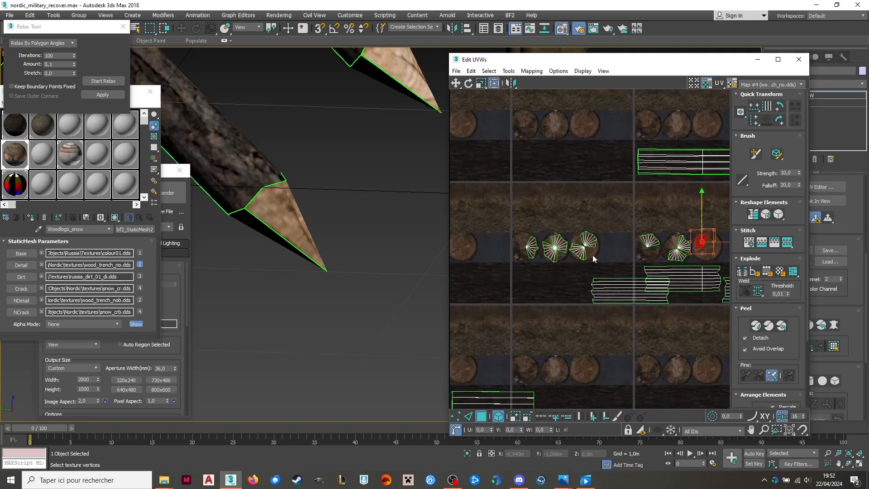
{"action": "left_click", "coordinate": [584, 247], "text": "ctrl"}
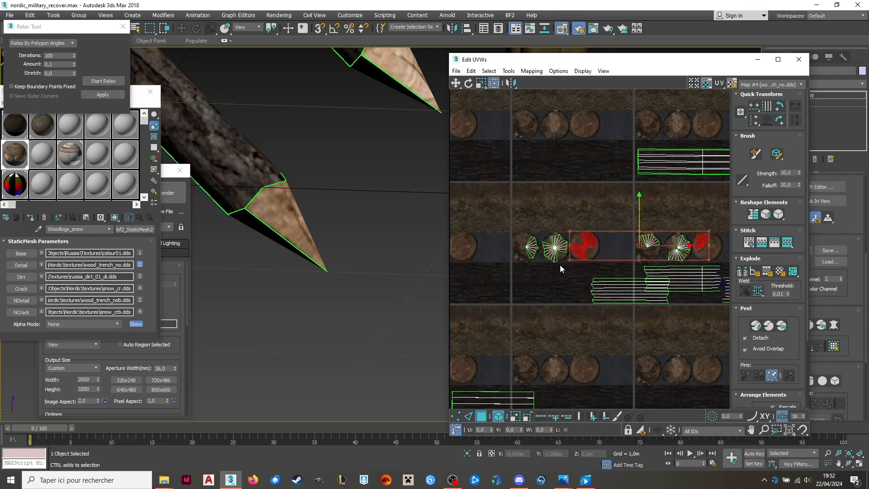
{"action": "scroll", "coordinate": [334, 184], "scroll_direction": "down", "scroll_amount": 5}
{"action": "middle_click_drag", "start_coordinate": [333, 184], "coordinate": [285, 192], "text": "alt"}
{"action": "scroll", "coordinate": [285, 192], "scroll_direction": "up", "scroll_amount": 5}
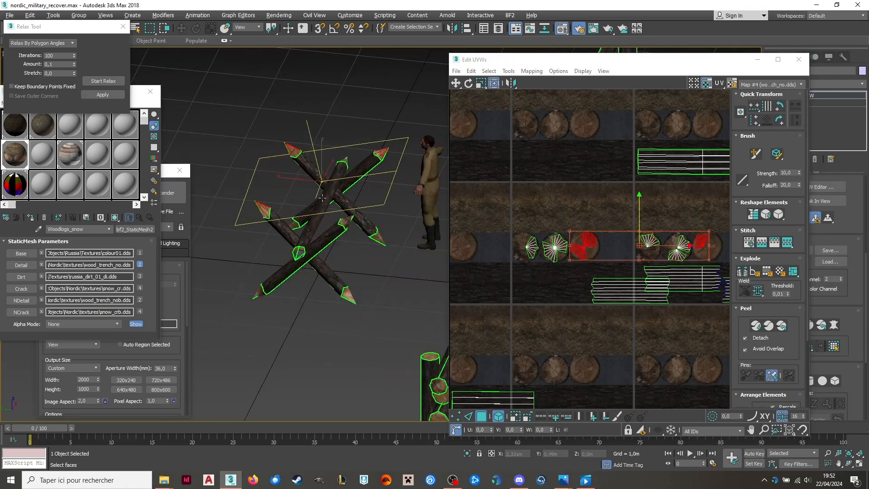
{"action": "middle_click_drag", "start_coordinate": [299, 226], "coordinate": [421, 199], "text": "alt"}
{"action": "scroll", "coordinate": [555, 245], "scroll_direction": "up", "scroll_amount": 4}
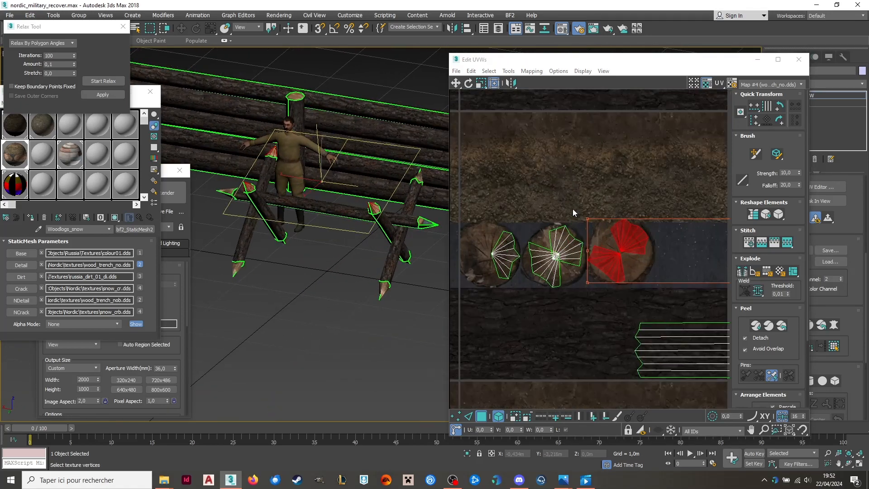
Select the fans on the middle log ends, and those on the first log ends, to compare where their tips sit on the barricade.
{"action": "left_click_drag", "start_coordinate": [566, 213], "coordinate": [550, 287]}
{"action": "scroll", "coordinate": [550, 287], "scroll_direction": "down", "scroll_amount": 3}
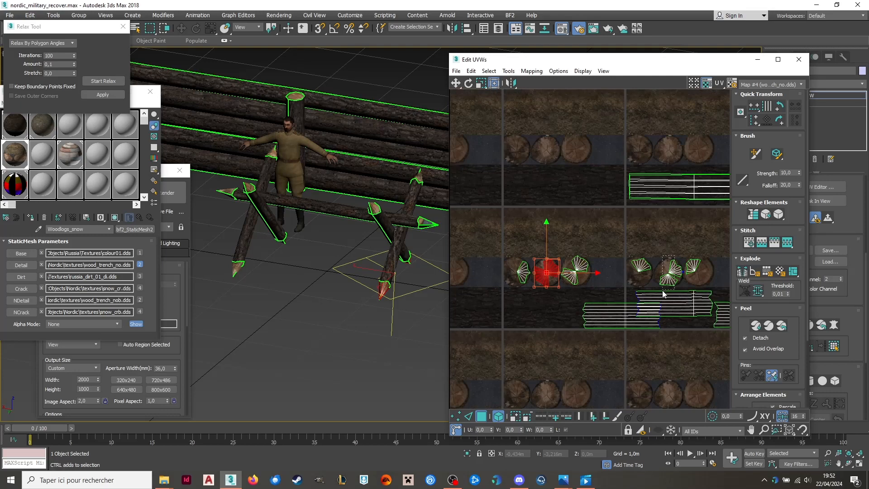
{"action": "left_click_drag", "start_coordinate": [663, 293], "coordinate": [663, 292], "text": "ctrl"}
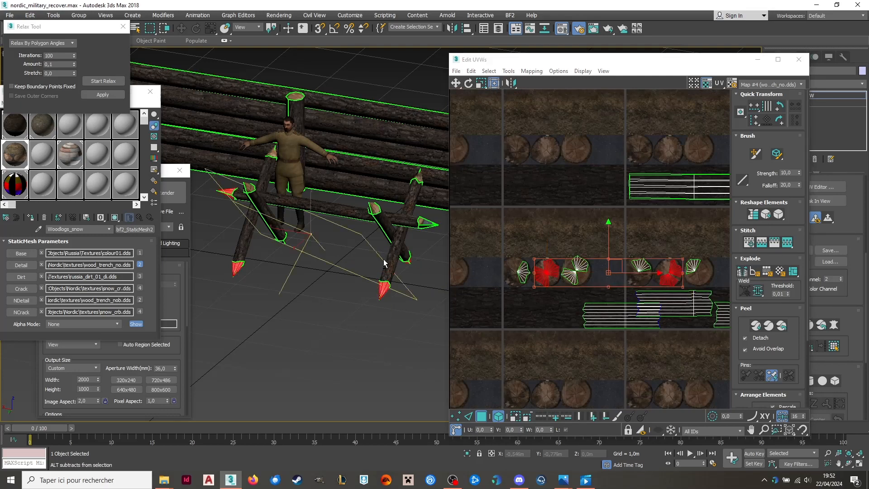
{"action": "middle_click_drag", "start_coordinate": [419, 260], "coordinate": [351, 259], "text": "alt"}
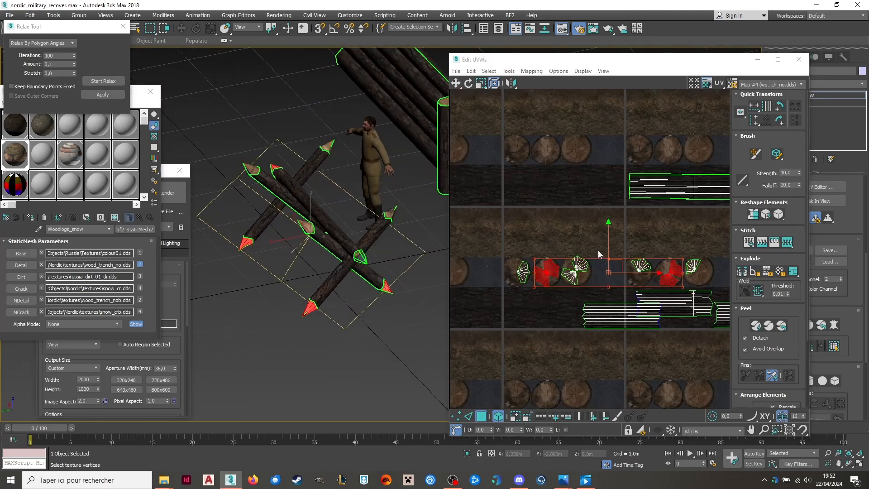
{"action": "scroll", "coordinate": [513, 267], "scroll_direction": "up", "scroll_amount": 1}
{"action": "left_click", "coordinate": [529, 279]}
{"action": "left_click_drag", "start_coordinate": [701, 256], "coordinate": [675, 281], "text": "ctrl"}
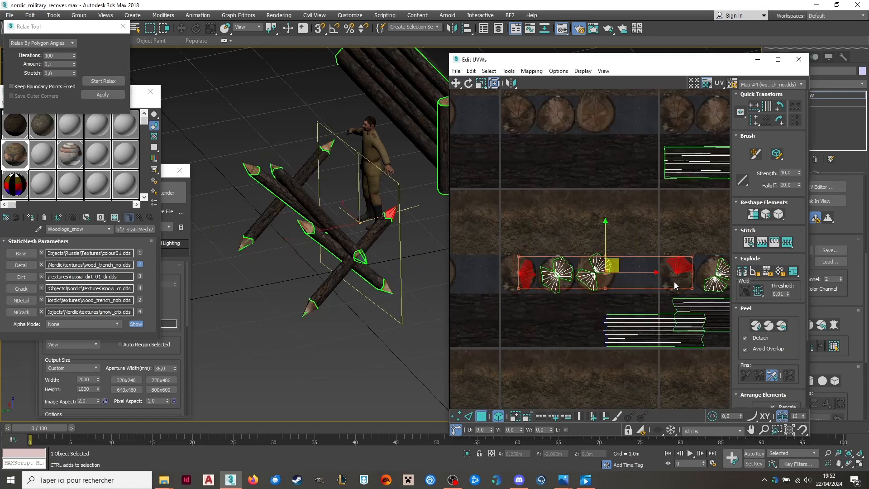
{"action": "middle_click_drag", "start_coordinate": [420, 237], "coordinate": [372, 244], "text": "alt"}
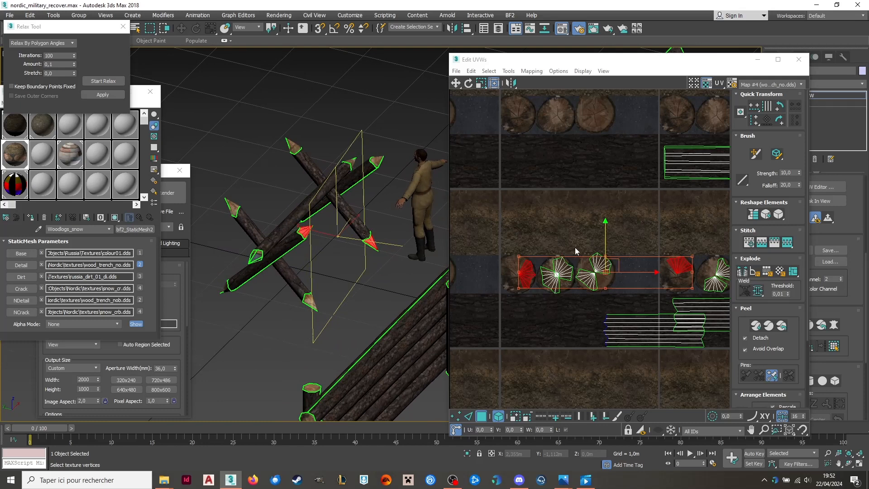
Select the fans on the third log ends again to compare their neighbouring tips on the barricade.
{"action": "left_click", "coordinate": [605, 286]}
{"action": "middle_click_drag", "start_coordinate": [605, 285], "coordinate": [542, 295]}
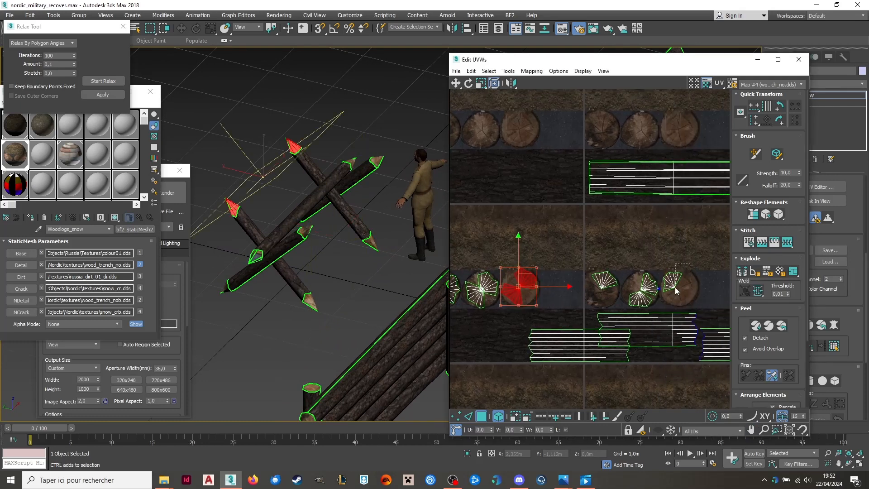
{"action": "left_click", "coordinate": [674, 285], "text": "ctrl"}
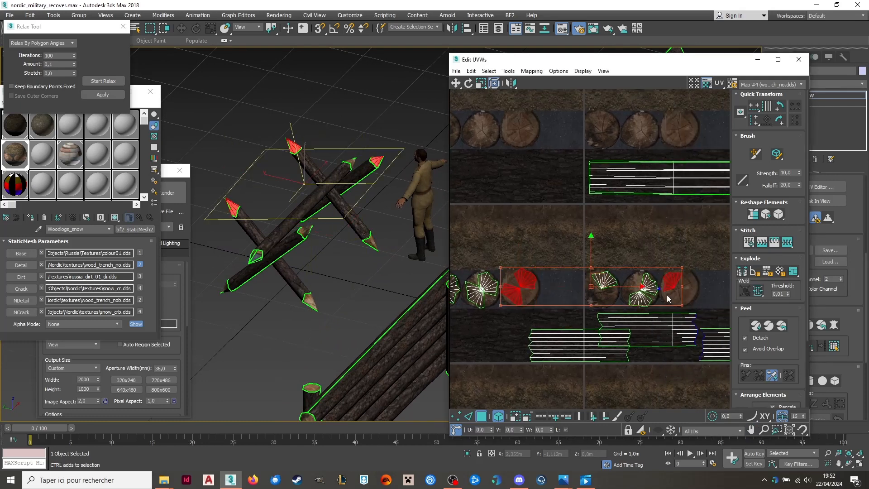
{"action": "left_click", "coordinate": [645, 249]}
Identify the rear crossed spike's upper tip fan and move it off the third log end onto the soil strip above.
{"action": "left_click_drag", "start_coordinate": [307, 127], "coordinate": [279, 182]}
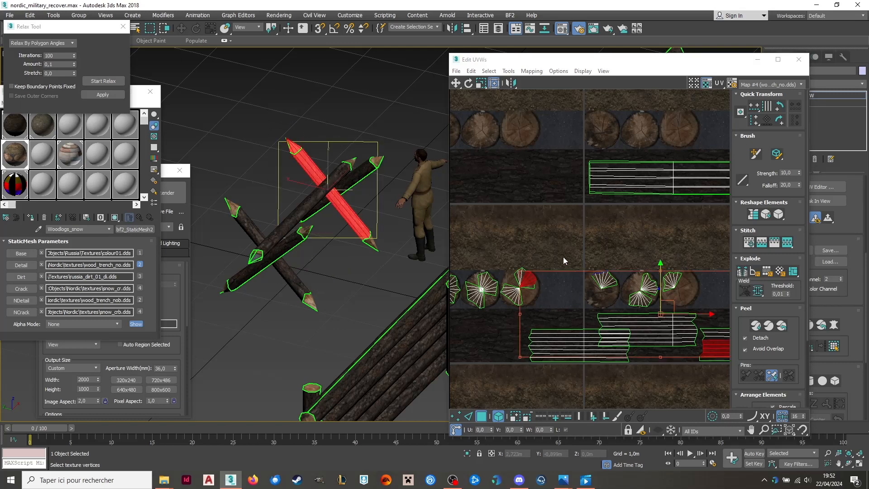
{"action": "left_click", "coordinate": [525, 278]}
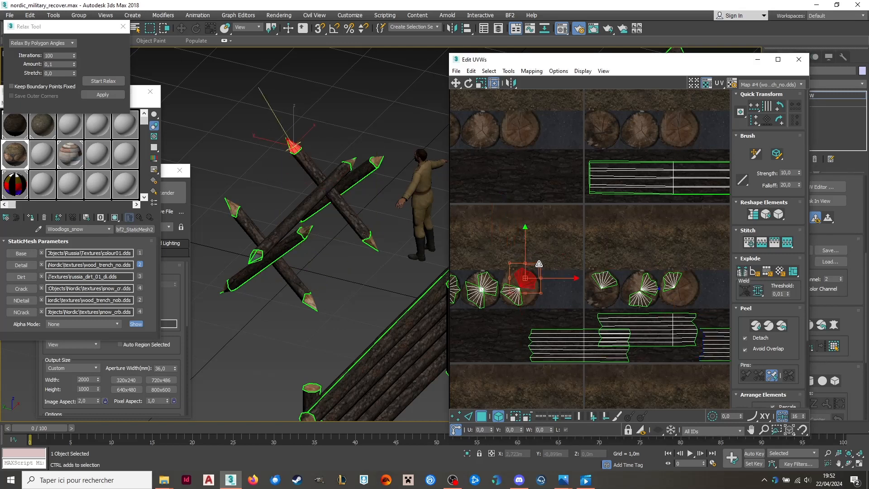
{"action": "left_click_drag", "start_coordinate": [535, 266], "coordinate": [504, 240]}
Identify the fans on the middle log end and set the lower-left one aside on the soil strip.
{"action": "left_click", "coordinate": [490, 282]}
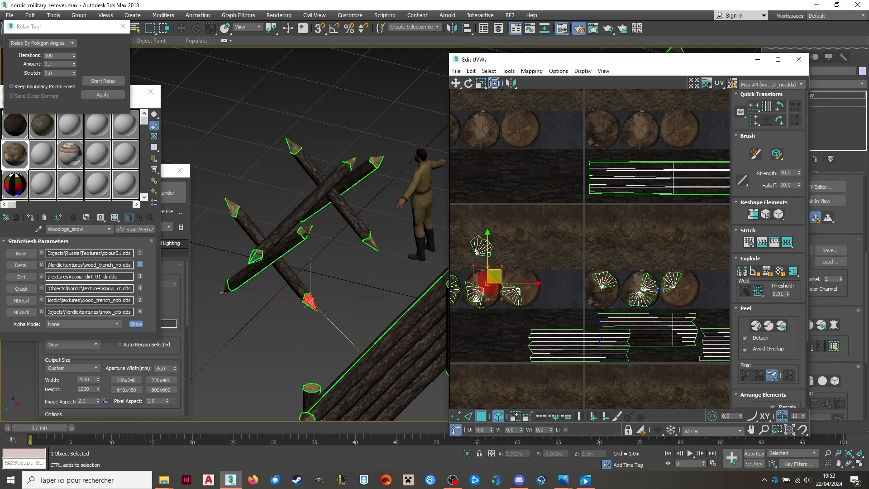
{"action": "left_click", "coordinate": [481, 299], "text": "ctrl"}
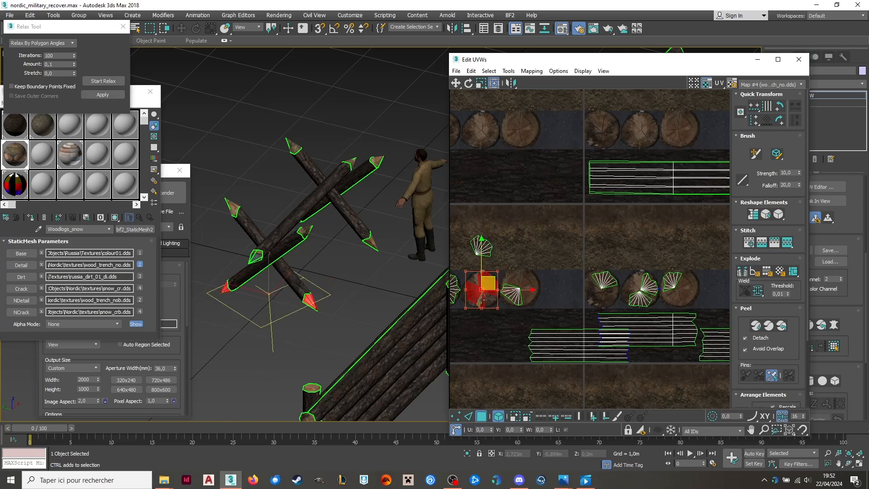
{"action": "left_click", "coordinate": [489, 286]}
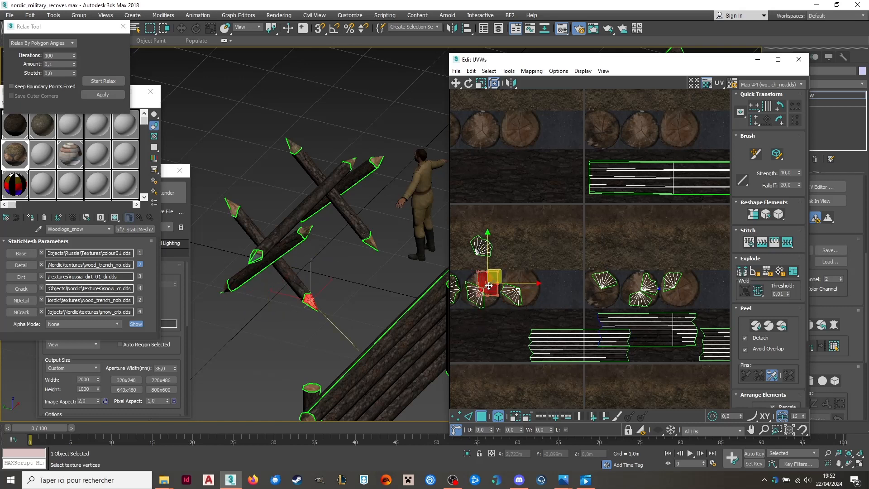
{"action": "left_click", "coordinate": [479, 301]}
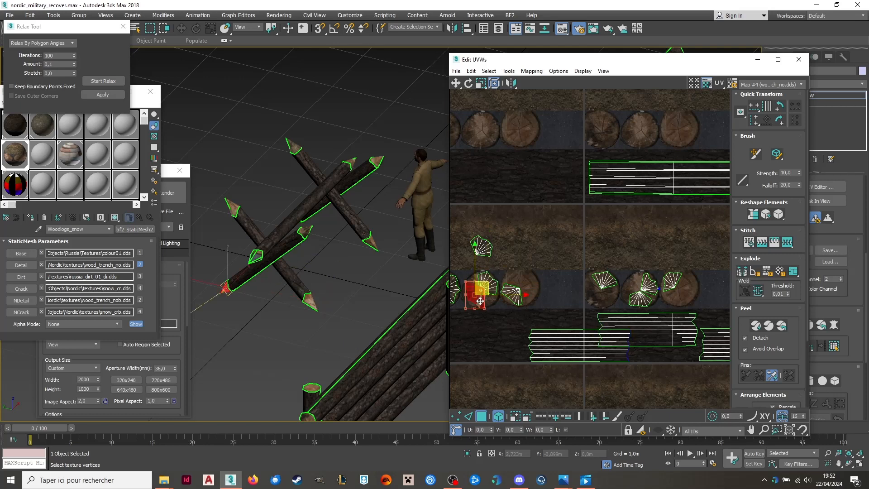
{"action": "left_click_drag", "start_coordinate": [479, 301], "coordinate": [547, 250]}
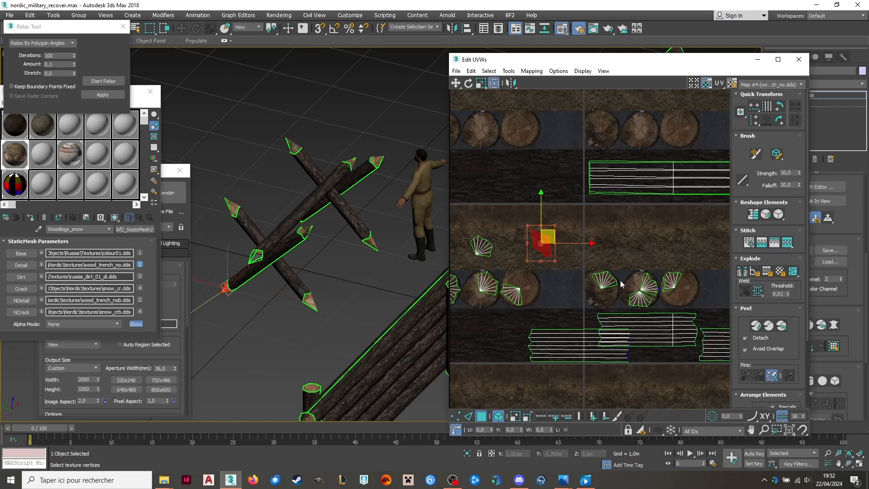
Select the middle log end fans of both tiles and examine where their tips lie on the barricade.
{"action": "left_click", "coordinate": [647, 286]}
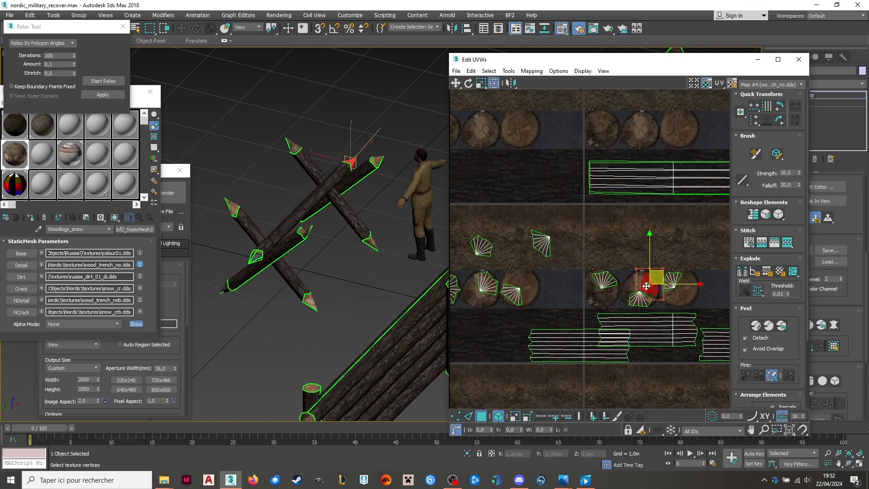
{"action": "left_click", "coordinate": [653, 314]}
{"action": "left_click", "coordinate": [639, 299]}
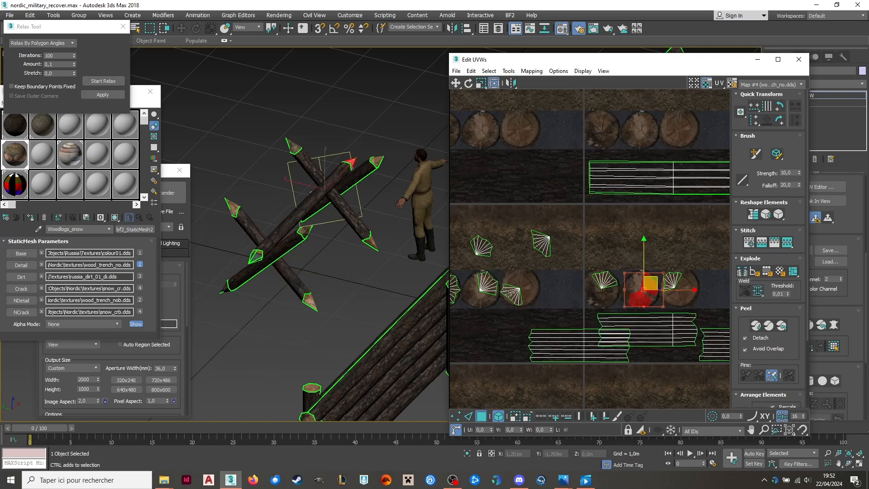
{"action": "left_click", "coordinate": [476, 288], "text": "ctrl"}
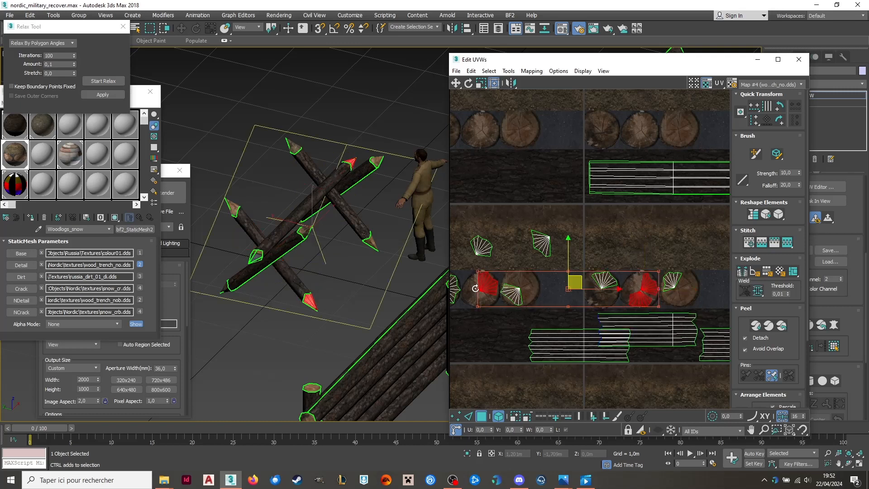
{"action": "middle_click_drag", "start_coordinate": [303, 265], "coordinate": [341, 273], "text": "alt"}
{"action": "scroll", "coordinate": [506, 281], "scroll_direction": "up", "scroll_amount": 3}
{"action": "middle_click_drag", "start_coordinate": [481, 215], "coordinate": [538, 202]}
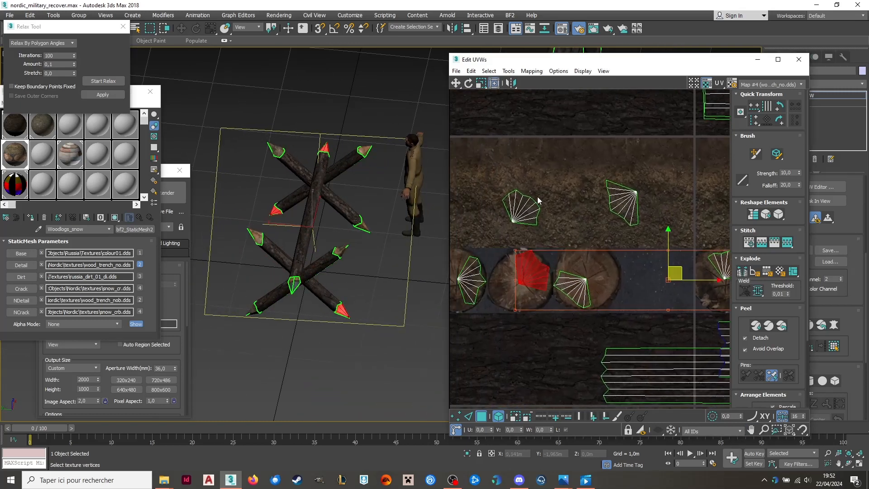
Move the rear spike's set-aside tip fan onto the left half of the middle log end and rotate it to fit.
{"action": "left_click", "coordinate": [521, 205]}
{"action": "left_click_drag", "start_coordinate": [520, 205], "coordinate": [512, 278]}
{"action": "scroll", "coordinate": [501, 298], "scroll_direction": "up", "scroll_amount": 3}
{"action": "left_click_drag", "start_coordinate": [537, 308], "coordinate": [512, 243]}
{"action": "scroll", "coordinate": [513, 243], "scroll_direction": "down", "scroll_amount": 4}
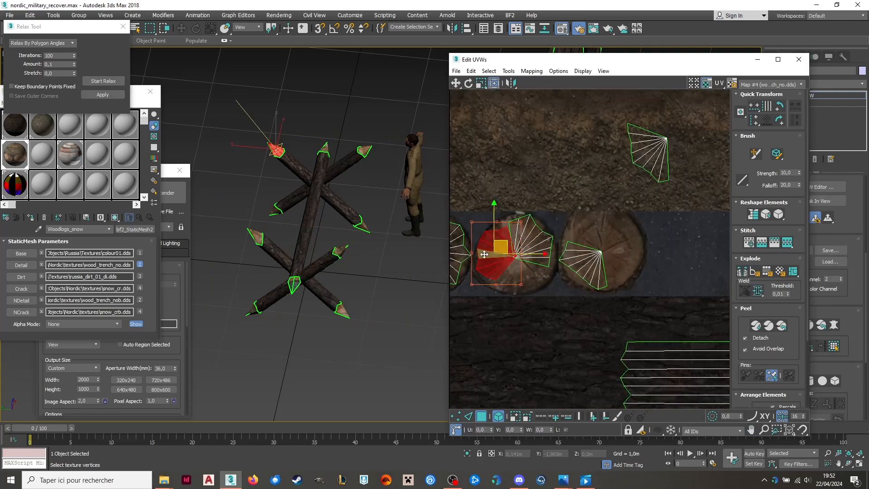
Rotate the front spike's set-aside tip fan and move it from the soil strip onto the right half of the third log end.
{"action": "scroll", "coordinate": [612, 181], "scroll_direction": "up", "scroll_amount": 2}
{"action": "left_click", "coordinate": [634, 162]}
{"action": "middle_click_drag", "start_coordinate": [650, 171], "coordinate": [630, 214]}
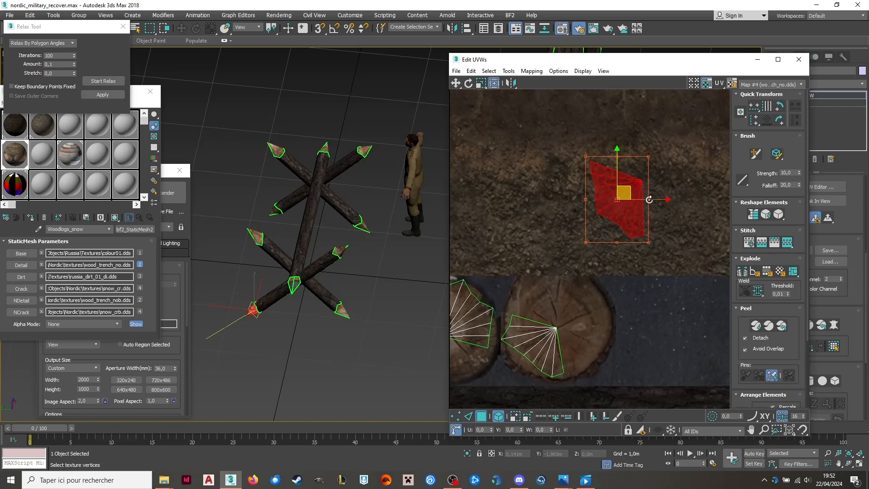
{"action": "left_click_drag", "start_coordinate": [649, 199], "coordinate": [579, 151]}
{"action": "left_click_drag", "start_coordinate": [619, 193], "coordinate": [616, 327]}
{"action": "left_click", "coordinate": [633, 317]}
{"action": "scroll", "coordinate": [502, 270], "scroll_direction": "down", "scroll_amount": 3}
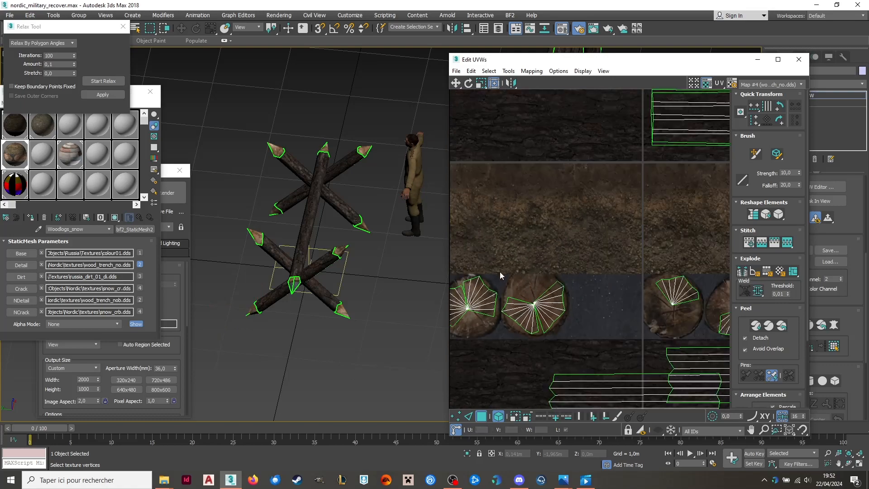
Examine the tips on the barricade and compare how the fans sit on the log ends of both texture tiles.
{"action": "middle_click_drag", "start_coordinate": [706, 274], "coordinate": [646, 277]}
{"action": "scroll", "coordinate": [564, 285], "scroll_direction": "up", "scroll_amount": 2}
{"action": "scroll", "coordinate": [543, 297], "scroll_direction": "up", "scroll_amount": 2}
{"action": "scroll", "coordinate": [266, 140], "scroll_direction": "up", "scroll_amount": 2}
{"action": "scroll", "coordinate": [330, 196], "scroll_direction": "down", "scroll_amount": 1}
{"action": "middle_click_drag", "start_coordinate": [347, 213], "coordinate": [395, 267], "text": "alt"}
{"action": "scroll", "coordinate": [335, 195], "scroll_direction": "up", "scroll_amount": 3}
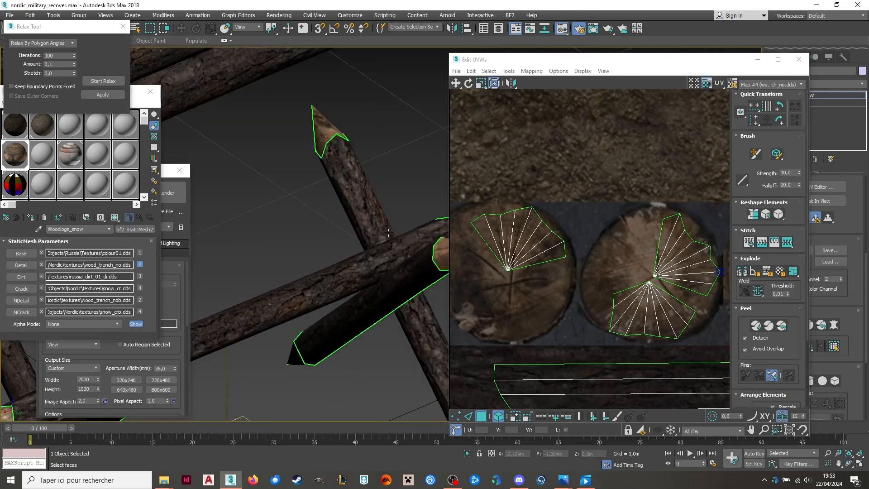
{"action": "scroll", "coordinate": [335, 194], "scroll_direction": "down", "scroll_amount": 1}
{"action": "middle_click_drag", "start_coordinate": [362, 188], "coordinate": [360, 210]}
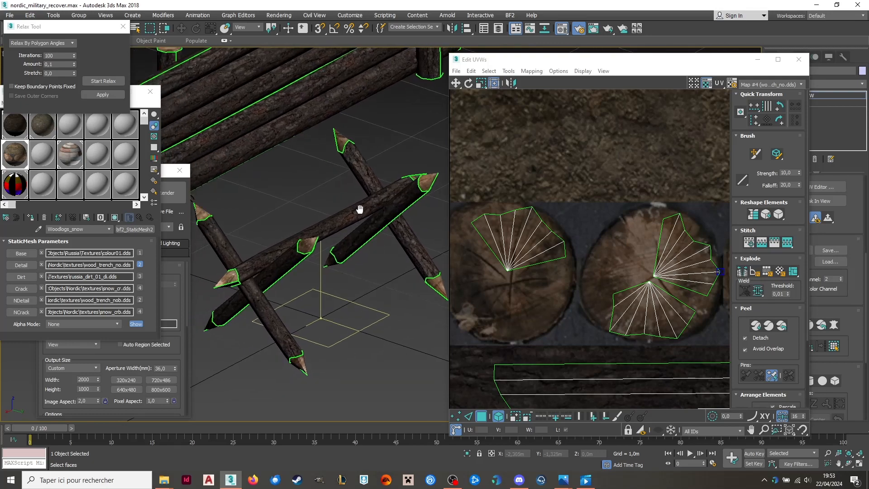
{"action": "left_click", "coordinate": [651, 312]}
{"action": "middle_click_drag", "start_coordinate": [658, 306], "coordinate": [597, 309]}
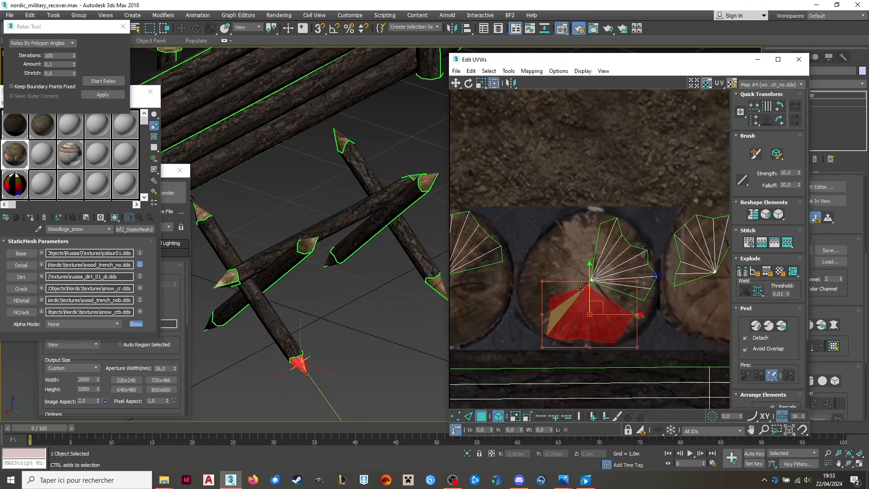
{"action": "scroll", "coordinate": [593, 279], "scroll_direction": "up", "scroll_amount": 2}
{"action": "scroll", "coordinate": [677, 275], "scroll_direction": "down", "scroll_amount": 6}
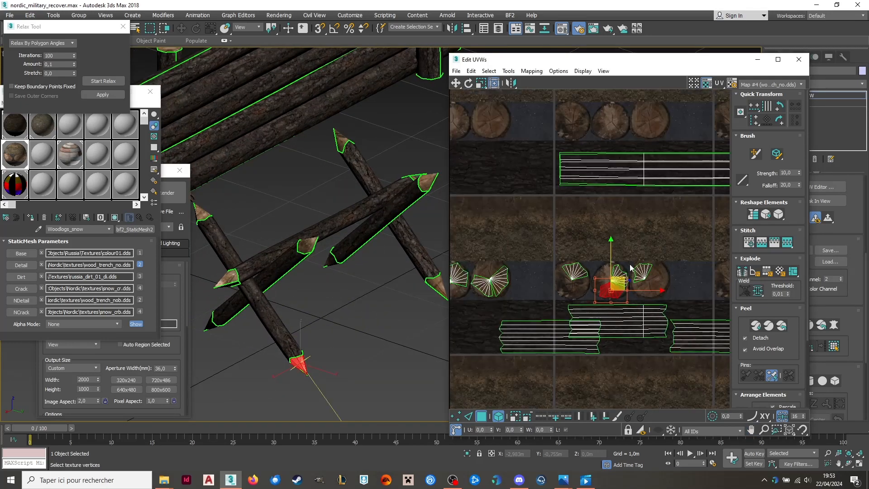
{"action": "scroll", "coordinate": [507, 264], "scroll_direction": "up", "scroll_amount": 10}
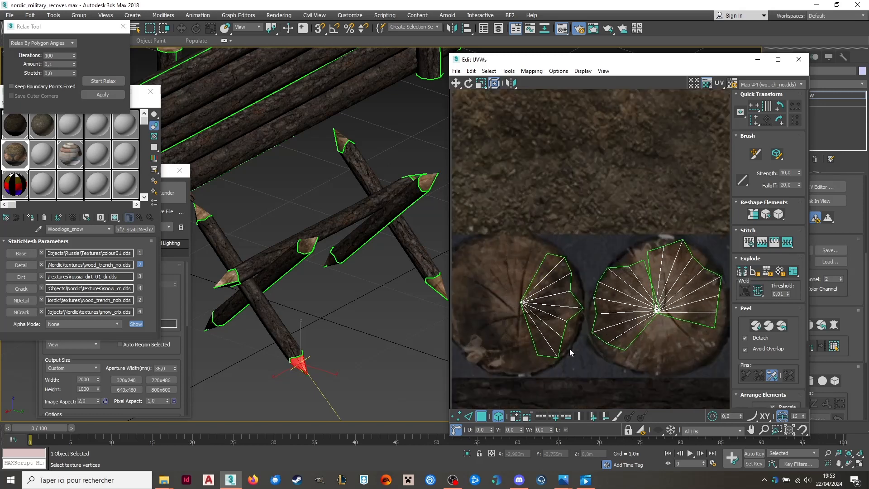
Slightly enlarge the fans on the first and middle log ends of the first tile and realign them with the log centres.
{"action": "left_click_drag", "start_coordinate": [569, 352], "coordinate": [509, 239]}
{"action": "left_click_drag", "start_coordinate": [551, 291], "coordinate": [549, 298]}
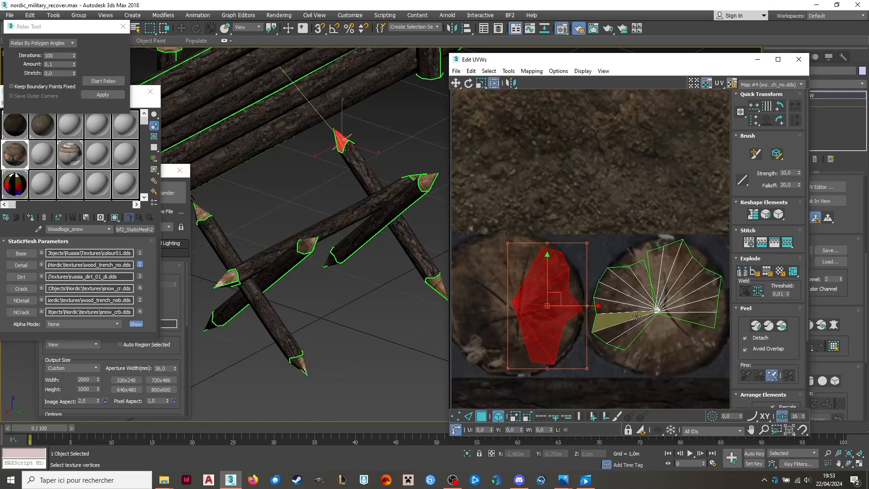
{"action": "middle_click_drag", "start_coordinate": [632, 330], "coordinate": [564, 316]}
{"action": "left_click", "coordinate": [564, 317]}
{"action": "left_click_drag", "start_coordinate": [596, 242], "coordinate": [602, 234], "text": "ctrl"}
{"action": "left_click_drag", "start_coordinate": [566, 282], "coordinate": [617, 273]}
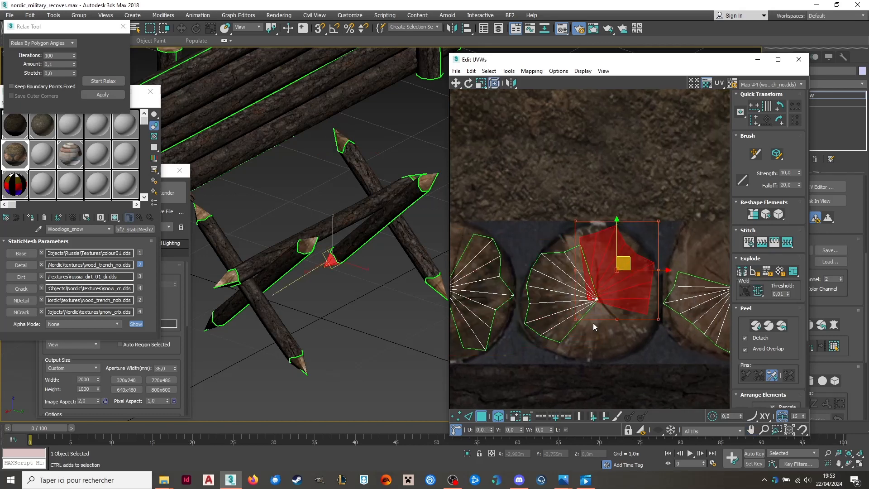
{"action": "left_click_drag", "start_coordinate": [577, 320], "coordinate": [571, 328], "text": "ctrl"}
{"action": "left_click_drag", "start_coordinate": [595, 302], "coordinate": [598, 304]}
Adjust the two fans on the first tile's third log end so they fill their halves of the log.
{"action": "middle_click_drag", "start_coordinate": [665, 314], "coordinate": [491, 318]}
{"action": "left_click", "coordinate": [546, 306]}
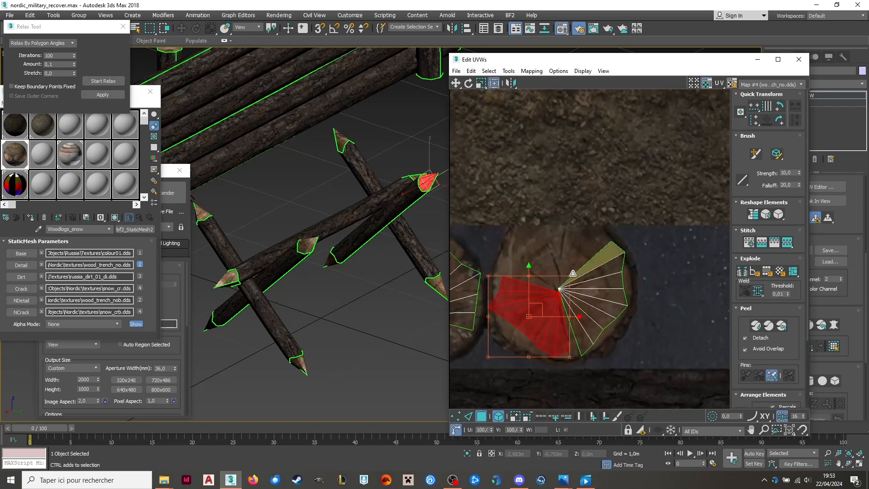
{"action": "left_click", "coordinate": [578, 271]}
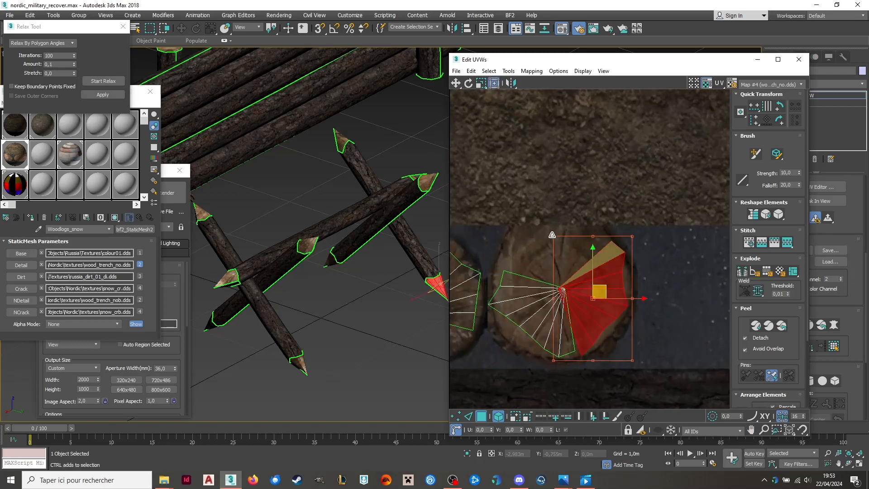
{"action": "scroll", "coordinate": [498, 246], "scroll_direction": "down", "scroll_amount": 5}
{"action": "scroll", "coordinate": [512, 247], "scroll_direction": "up", "scroll_amount": 6}
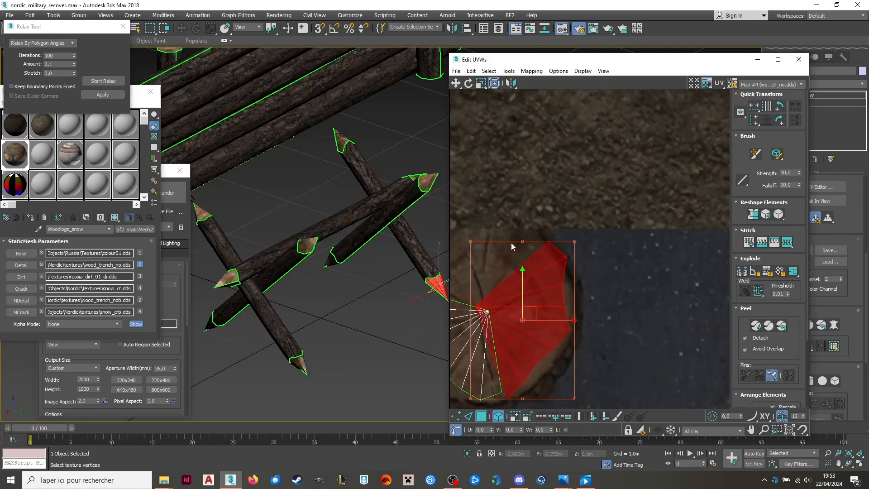
{"action": "left_click_drag", "start_coordinate": [546, 320], "coordinate": [543, 327]}
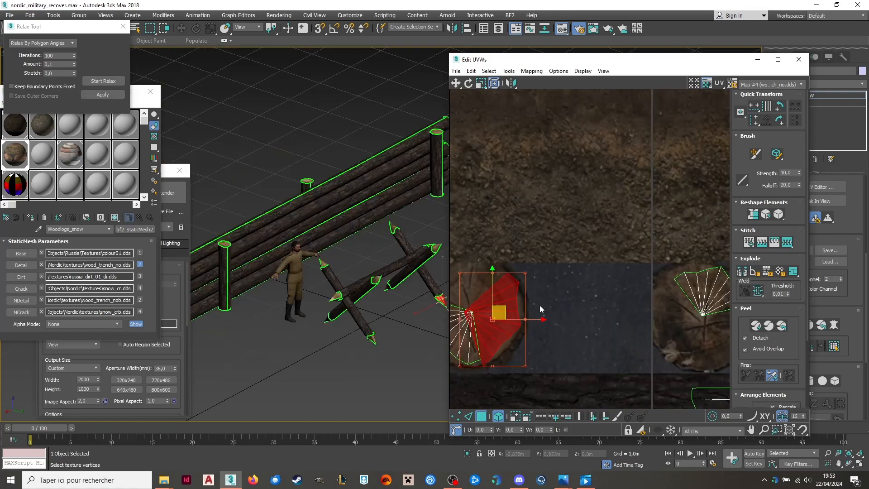
Enlarge the fans on the first and middle log ends of the second tile and nudge them towards the log centres.
{"action": "scroll", "coordinate": [642, 301], "scroll_direction": "up", "scroll_amount": 1}
{"action": "left_click", "coordinate": [642, 301]}
{"action": "left_click_drag", "start_coordinate": [547, 358], "coordinate": [550, 363]}
{"action": "scroll", "coordinate": [656, 330], "scroll_direction": "down", "scroll_amount": 3}
{"action": "middle_click_drag", "start_coordinate": [656, 331], "coordinate": [500, 291]}
{"action": "scroll", "coordinate": [593, 332], "scroll_direction": "up", "scroll_amount": 2}
{"action": "left_click", "coordinate": [580, 333]}
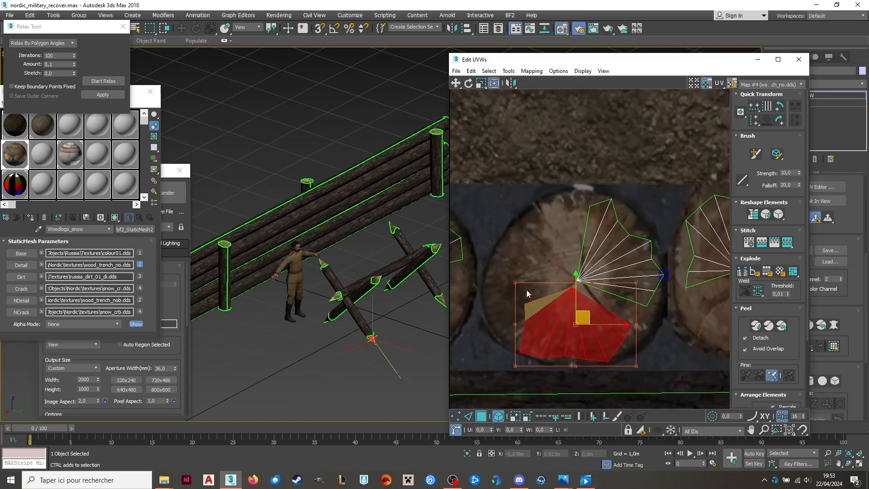
{"action": "left_click_drag", "start_coordinate": [515, 282], "coordinate": [510, 279], "text": "ctrl"}
{"action": "mouse_move", "coordinate": [568, 320]}
{"action": "left_mouse_down"}
{"action": "mouse_move", "coordinate": [577, 320]}
{"action": "mouse_move", "coordinate": [569, 314]}
{"action": "left_mouse_up"}
{"action": "left_click", "coordinate": [626, 251]}
{"action": "scroll", "coordinate": [466, 307], "scroll_direction": "down", "scroll_amount": 3}
Enlarge the single fan on the second tile's third log end and rotate it slightly to fit.
{"action": "scroll", "coordinate": [560, 294], "scroll_direction": "up", "scroll_amount": 3}
{"action": "left_click", "coordinate": [593, 267]}
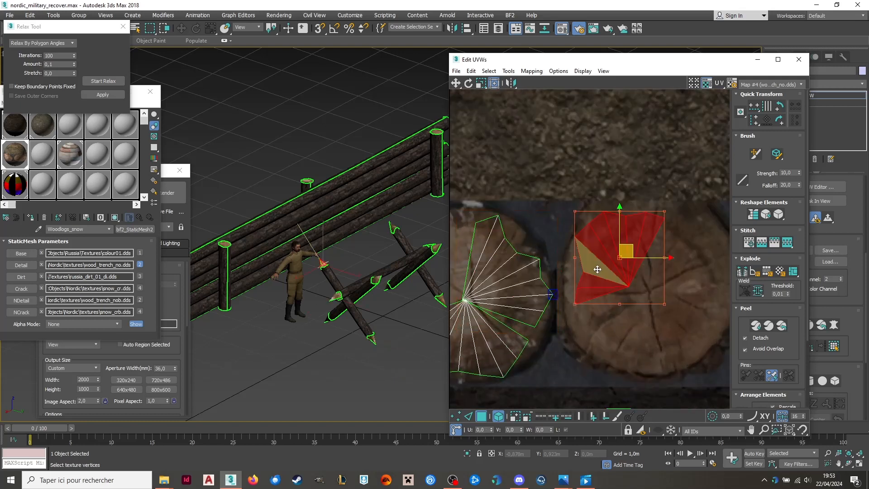
{"action": "left_click_drag", "start_coordinate": [668, 307], "coordinate": [676, 315], "text": "ctrl"}
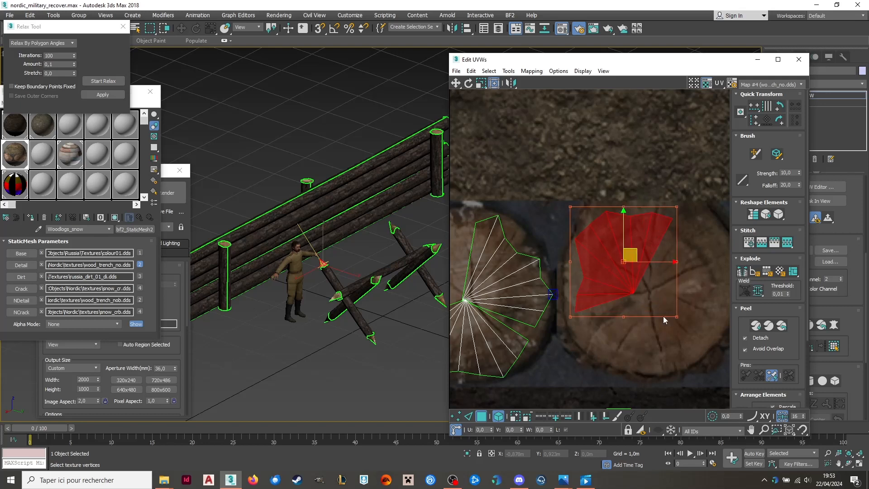
{"action": "left_click_drag", "start_coordinate": [623, 318], "coordinate": [596, 314]}
{"action": "left_click", "coordinate": [385, 304]}
{"action": "scroll", "coordinate": [353, 280], "scroll_direction": "up", "scroll_amount": 5}
{"action": "scroll", "coordinate": [389, 224], "scroll_direction": "down", "scroll_amount": 2}
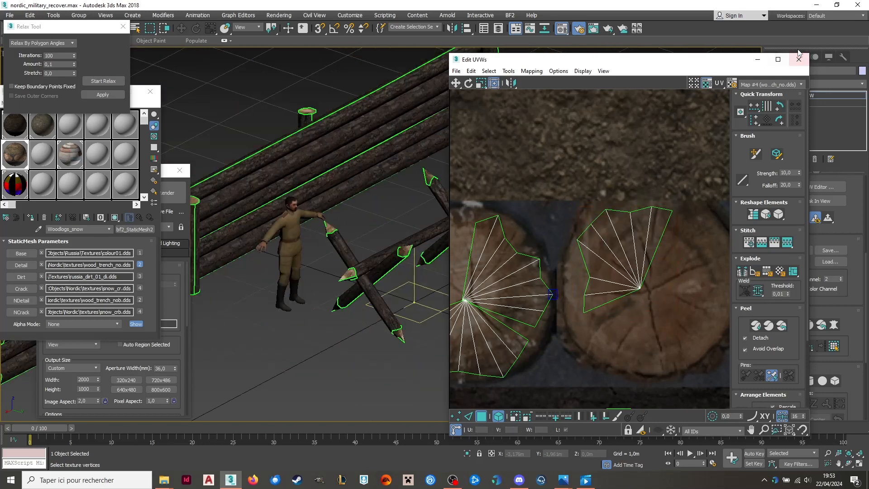
Close the UV editor and collapse the barricade's whole modifier stack.
{"action": "left_click", "coordinate": [799, 60]}
{"action": "right_click", "coordinate": [814, 96]}
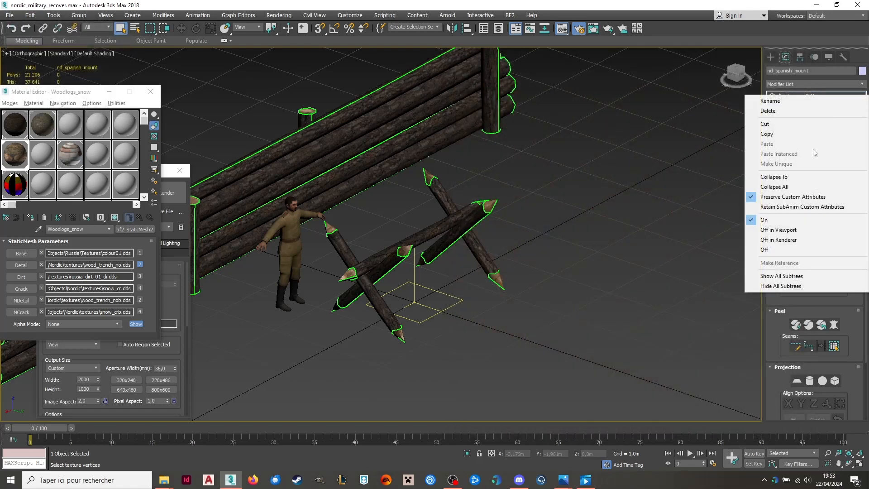
{"action": "left_click", "coordinate": [816, 185]}
Render the close-up view of the barricade and examine its tips in the maximized render window.
{"action": "scroll", "coordinate": [426, 250], "scroll_direction": "up", "scroll_amount": 4}
{"action": "scroll", "coordinate": [387, 207], "scroll_direction": "down", "scroll_amount": 2}
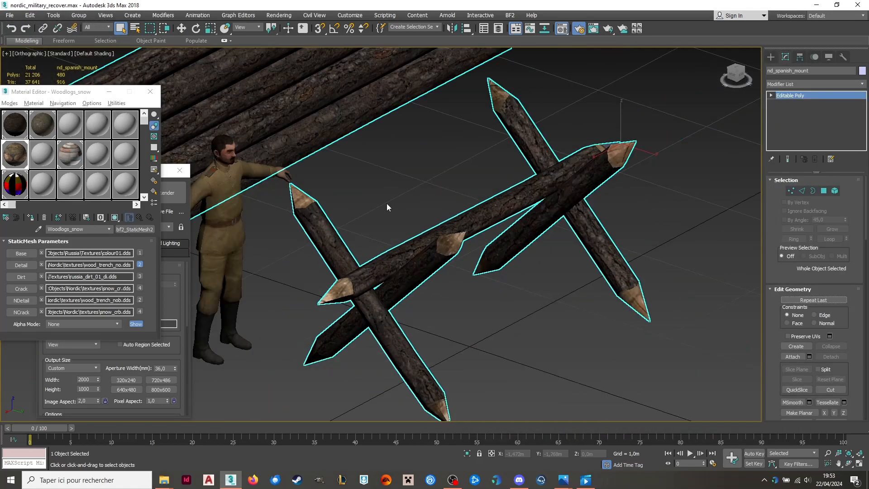
{"action": "left_click", "coordinate": [166, 192]}
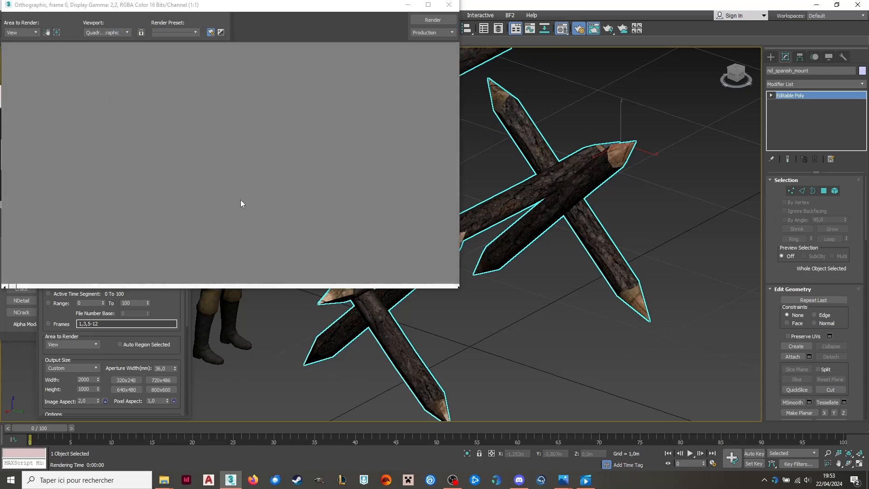
{"action": "left_click", "coordinate": [428, 5]}
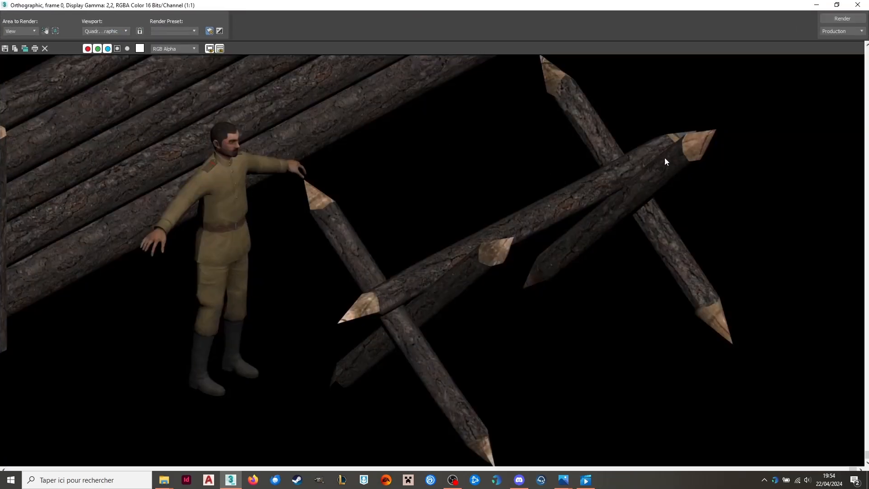
{"action": "left_click", "coordinate": [815, 5]}
Inspect the long crossbar log's far tip, undo the stack collapse and reopen the UV editor.
{"action": "scroll", "coordinate": [641, 160], "scroll_direction": "down", "scroll_amount": 4}
{"action": "middle_click_drag", "start_coordinate": [641, 160], "coordinate": [356, 295], "text": "alt"}
{"action": "scroll", "coordinate": [343, 267], "scroll_direction": "up", "scroll_amount": 6}
{"action": "scroll", "coordinate": [329, 237], "scroll_direction": "up", "scroll_amount": 2}
{"action": "key", "text": "ctrl+z"}
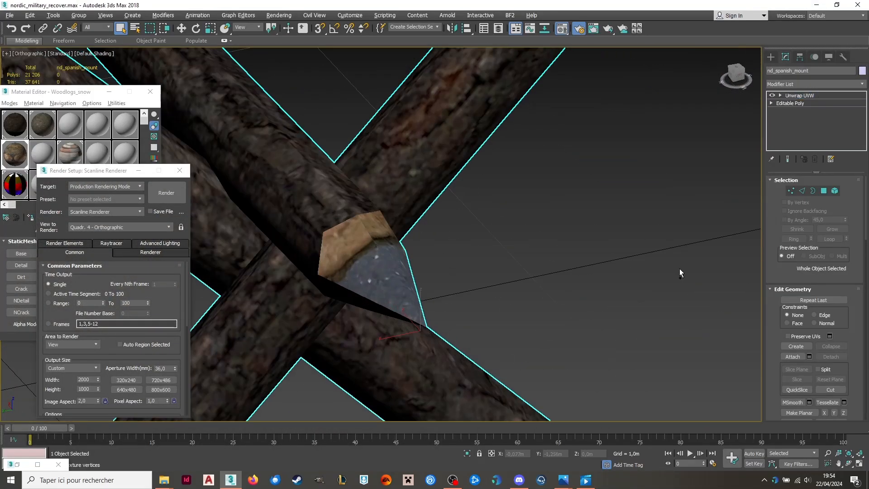
{"action": "left_click", "coordinate": [810, 186]}
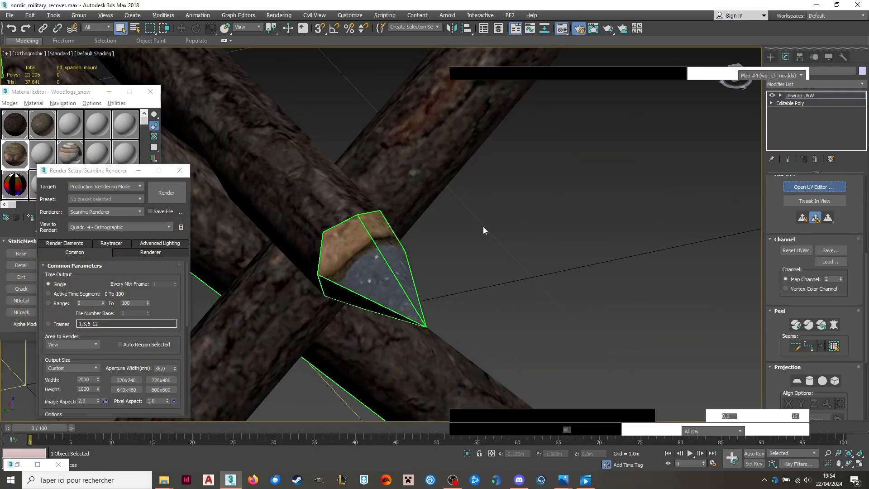
Locate the crossbar log's badly mapped tip in the UV layout and select all its zigzag faces.
{"action": "scroll", "coordinate": [602, 240], "scroll_direction": "down", "scroll_amount": 5}
{"action": "scroll", "coordinate": [611, 235], "scroll_direction": "down", "scroll_amount": 1}
{"action": "scroll", "coordinate": [591, 236], "scroll_direction": "up", "scroll_amount": 4}
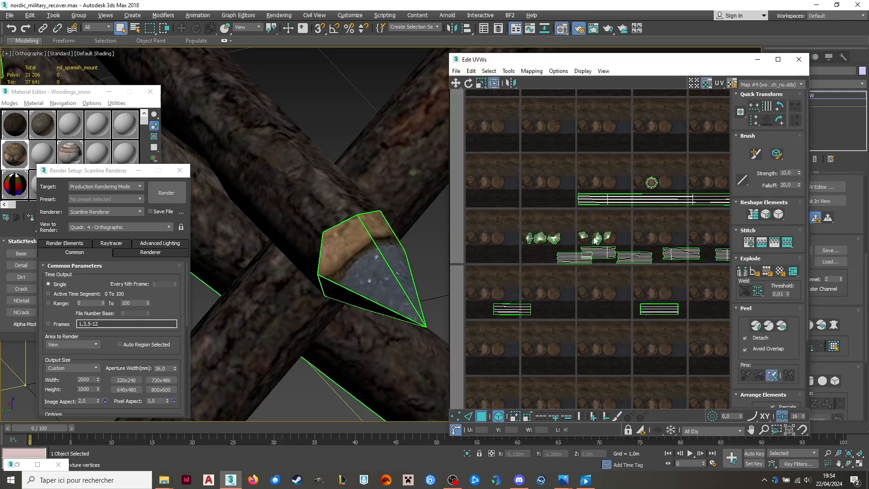
{"action": "left_click", "coordinate": [362, 281]}
{"action": "scroll", "coordinate": [571, 239], "scroll_direction": "down", "scroll_amount": 2}
{"action": "scroll", "coordinate": [591, 308], "scroll_direction": "down", "scroll_amount": 3}
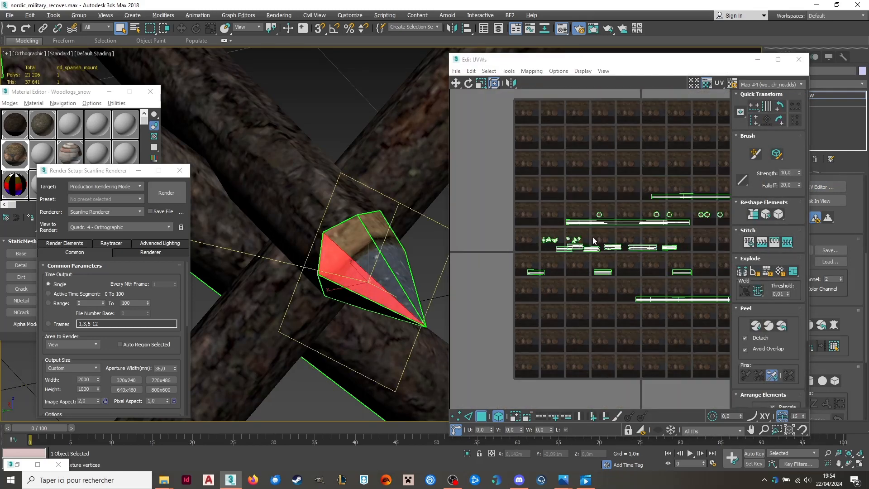
{"action": "scroll", "coordinate": [591, 308], "scroll_direction": "up", "scroll_amount": 5}
{"action": "left_click", "coordinate": [505, 304]}
{"action": "scroll", "coordinate": [505, 305], "scroll_direction": "up", "scroll_amount": 1}
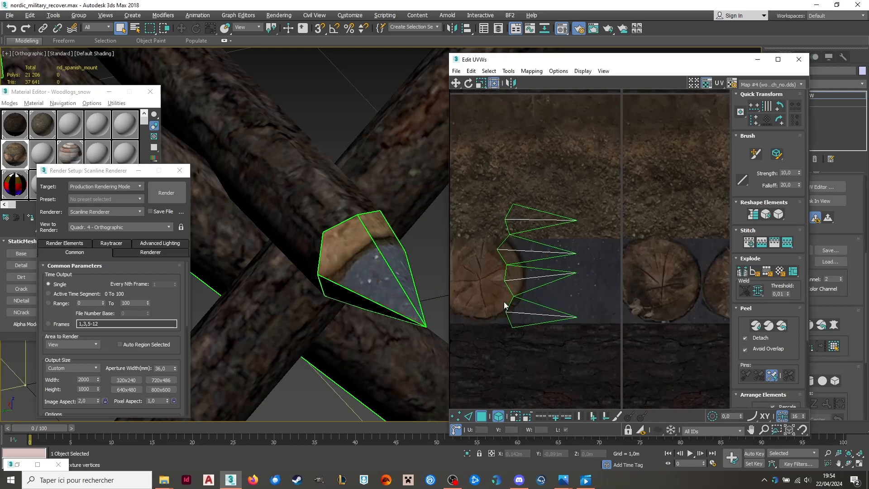
{"action": "left_click_drag", "start_coordinate": [583, 204], "coordinate": [507, 329]}
Try to peel all eight faces of the crossbar tip into a single fan.
{"action": "scroll", "coordinate": [355, 276], "scroll_direction": "down", "scroll_amount": 5}
{"action": "middle_click_drag", "start_coordinate": [356, 275], "coordinate": [313, 293], "text": "alt"}
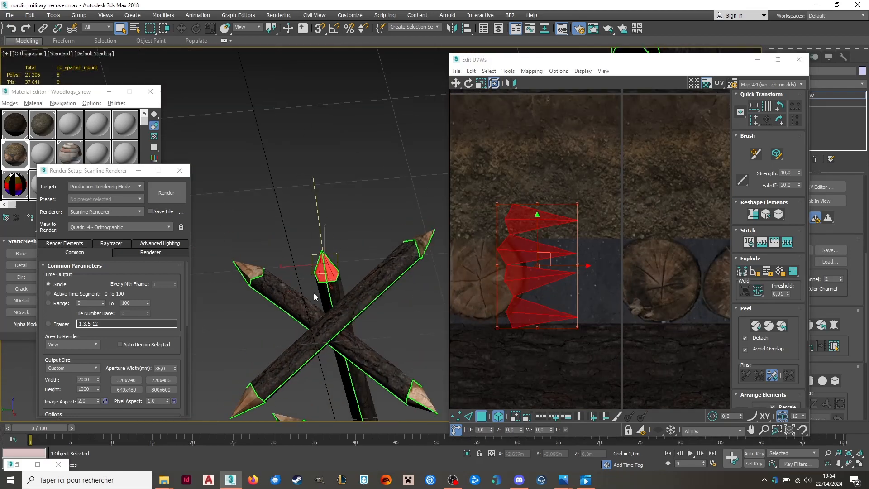
{"action": "scroll", "coordinate": [314, 293], "scroll_direction": "up", "scroll_amount": 4}
{"action": "left_click", "coordinate": [323, 237]}
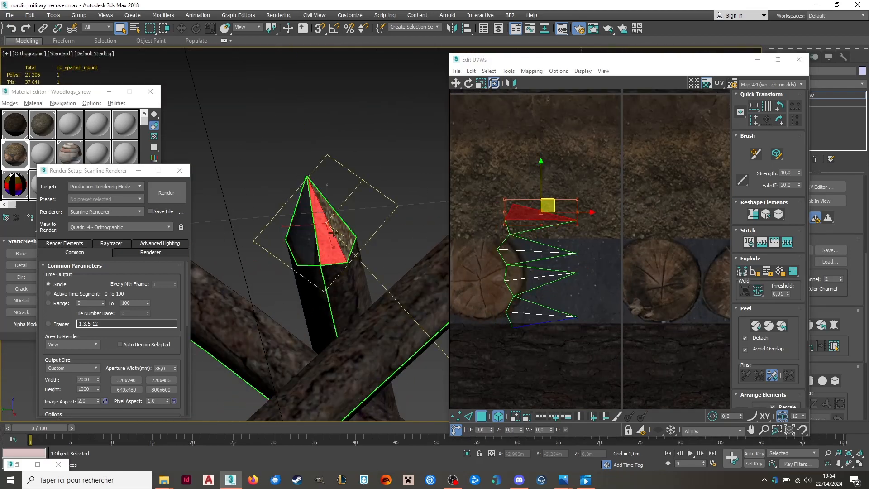
{"action": "scroll", "coordinate": [586, 358], "scroll_direction": "up", "scroll_amount": 1}
{"action": "left_click_drag", "start_coordinate": [530, 245], "coordinate": [527, 244]}
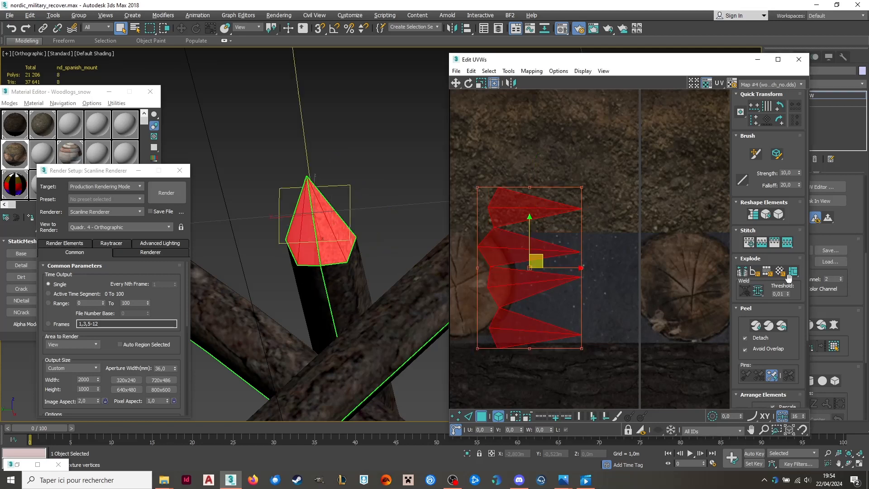
{"action": "left_click", "coordinate": [781, 326]}
{"action": "key", "text": "ctrl+z"}
Peel the six lower faces of the crossbar tip into one fan, then rotate and move it above the two remaining faces.
{"action": "left_click_drag", "start_coordinate": [606, 361], "coordinate": [525, 243]}
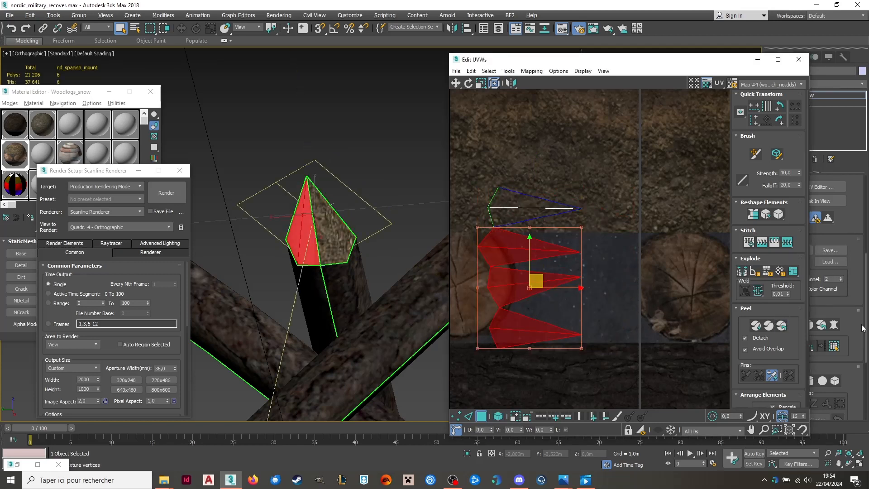
{"action": "left_click", "coordinate": [787, 325]}
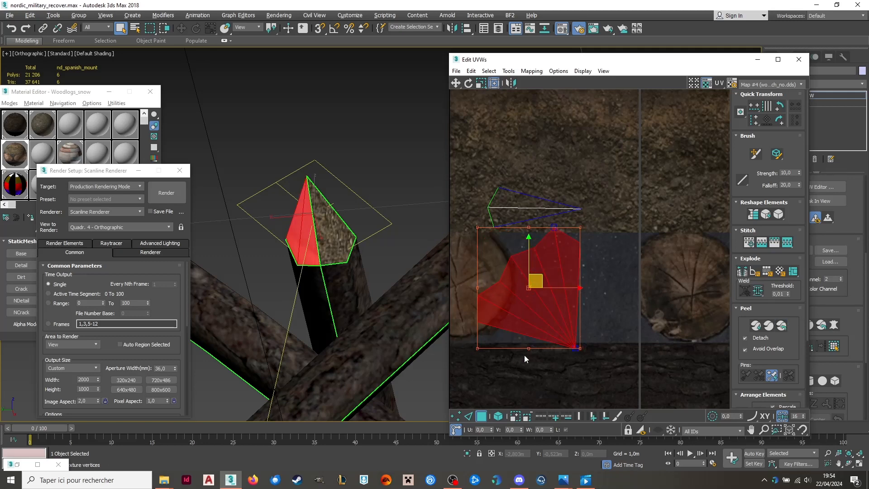
{"action": "left_click_drag", "start_coordinate": [529, 348], "coordinate": [562, 320]}
{"action": "left_click_drag", "start_coordinate": [543, 271], "coordinate": [538, 127]}
Stitch the two remaining tip faces to the peeled fan along their shared edge.
{"action": "left_click", "coordinate": [574, 283]}
{"action": "left_click", "coordinate": [526, 198]}
{"action": "left_click", "coordinate": [521, 181], "text": "ctrl"}
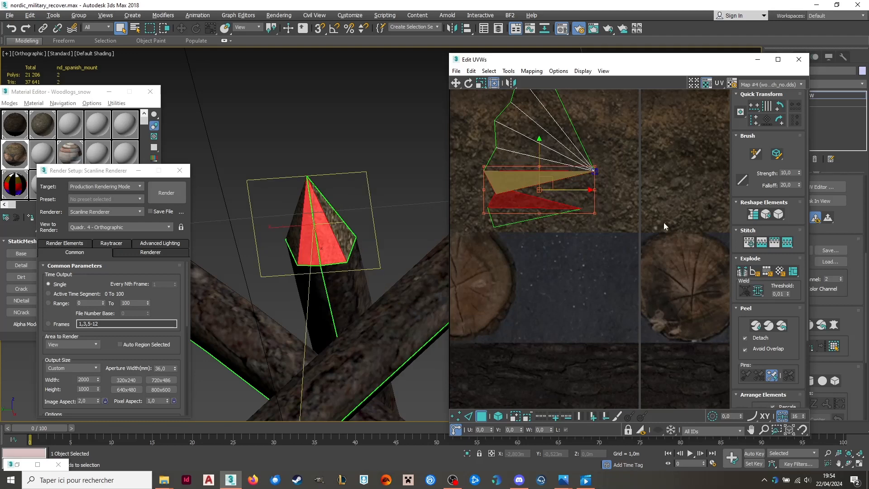
{"action": "left_click", "coordinate": [752, 242]}
{"action": "scroll", "coordinate": [612, 302], "scroll_direction": "down", "scroll_amount": 3}
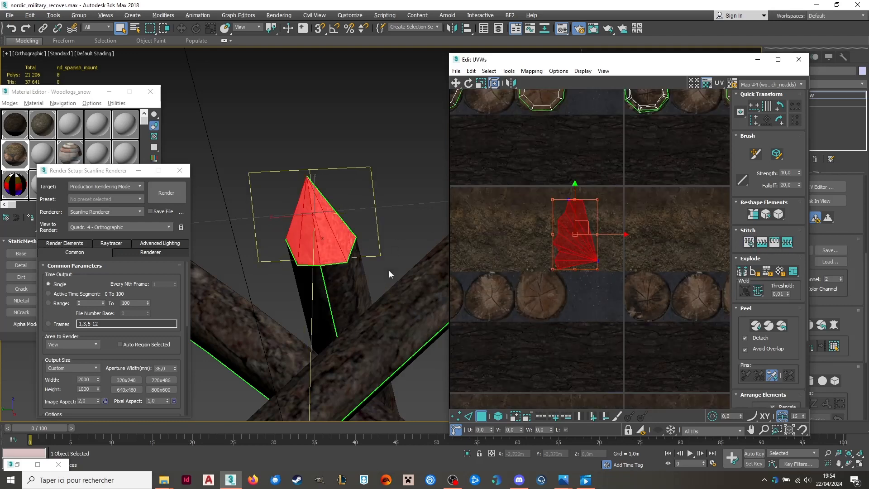
Relax all eight faces of the crossbar tip by polygon angles with 100 iterations and an amount of 0,1.
{"action": "left_click", "coordinate": [509, 71]}
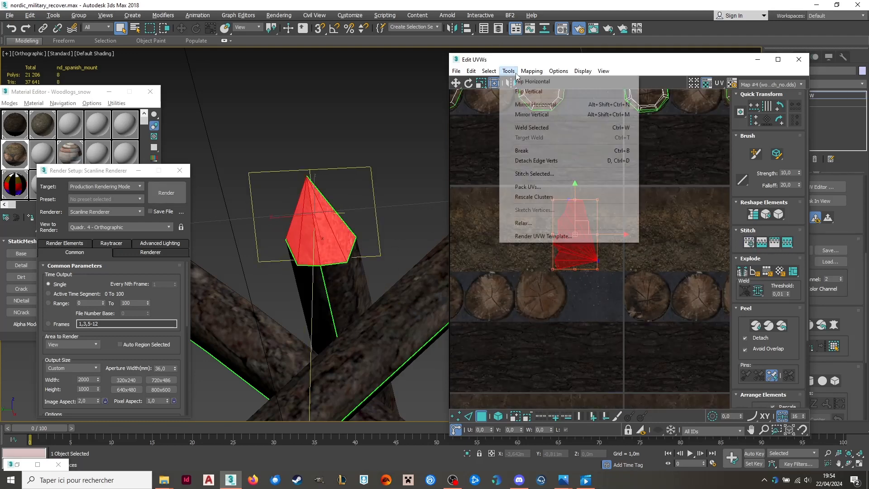
{"action": "left_click", "coordinate": [525, 221]}
{"action": "left_click", "coordinate": [562, 138]}
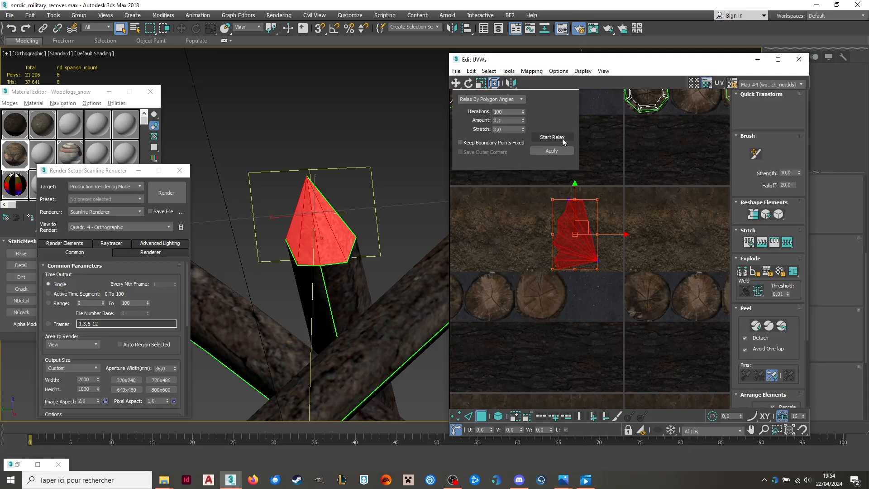
Break the two outermost tip faces off the fan, rotate them and move them flush against the fan's opposite edge.
{"action": "scroll", "coordinate": [412, 238], "scroll_direction": "up", "scroll_amount": 3}
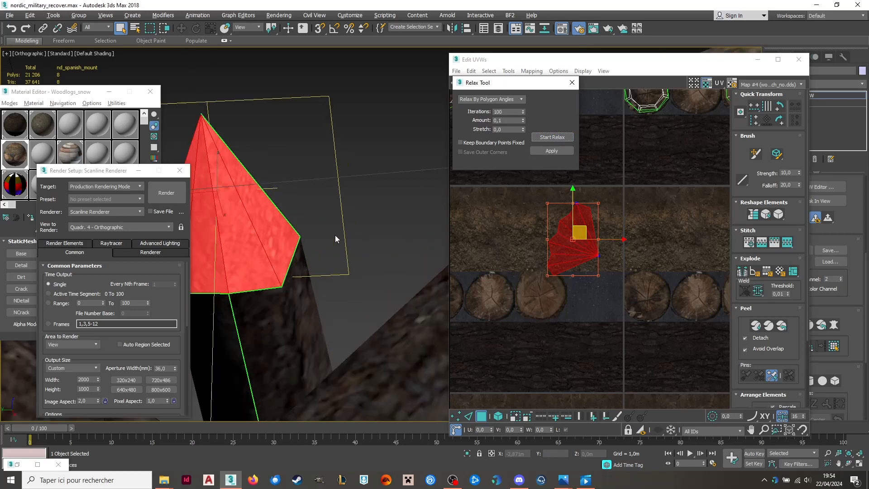
{"action": "left_click", "coordinate": [247, 245]}
{"action": "left_click", "coordinate": [267, 231], "text": "ctrl"}
{"action": "scroll", "coordinate": [566, 239], "scroll_direction": "up", "scroll_amount": 4}
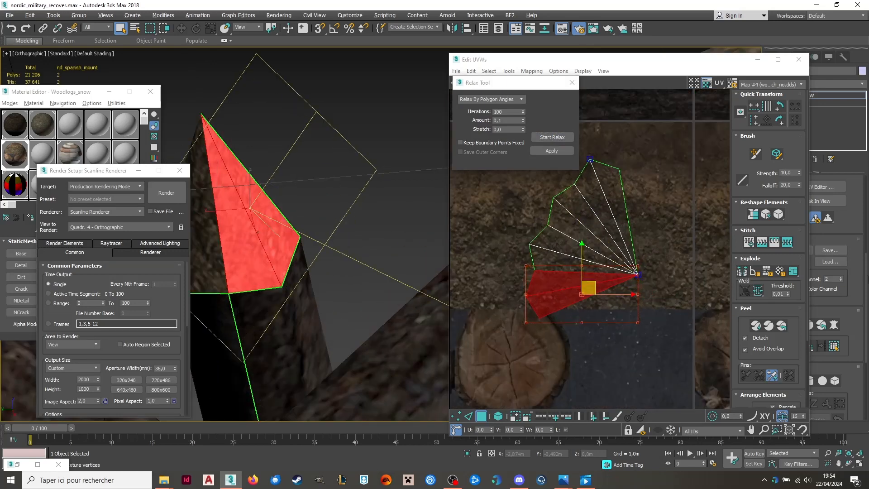
{"action": "left_click", "coordinate": [742, 271]}
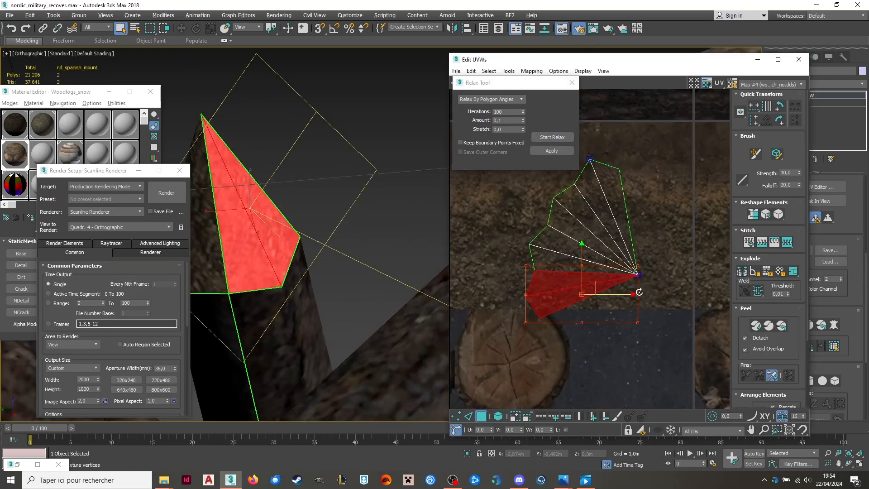
{"action": "left_click_drag", "start_coordinate": [638, 295], "coordinate": [586, 340]}
{"action": "left_click_drag", "start_coordinate": [596, 287], "coordinate": [646, 203]}
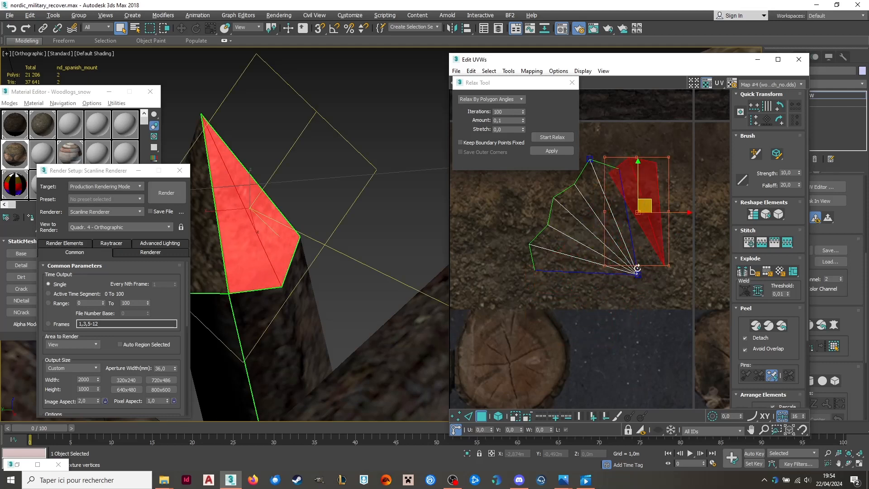
{"action": "left_click_drag", "start_coordinate": [636, 265], "coordinate": [610, 282]}
{"action": "left_click_drag", "start_coordinate": [646, 223], "coordinate": [642, 225]}
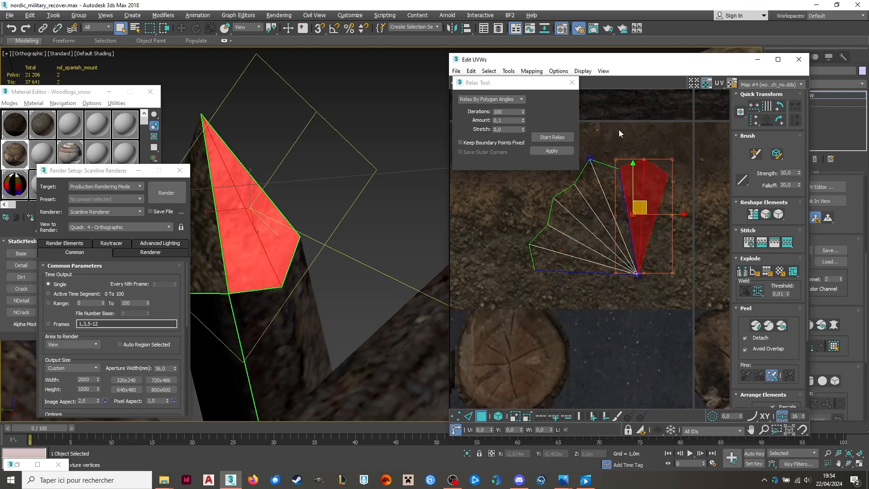
Weld the two moved faces to the fan along the touching edge and relax the complete fan by polygon angles.
{"action": "left_click_drag", "start_coordinate": [619, 143], "coordinate": [627, 193]}
{"action": "left_click", "coordinate": [757, 290]}
{"action": "left_click", "coordinate": [688, 282]}
{"action": "left_click_drag", "start_coordinate": [688, 282], "coordinate": [582, 174]}
{"action": "left_click", "coordinate": [549, 139]}
Move the finished fan across the UV layout onto the cut log end in the row with the other tip fans.
{"action": "scroll", "coordinate": [637, 216], "scroll_direction": "down", "scroll_amount": 6}
{"action": "scroll", "coordinate": [636, 213], "scroll_direction": "down", "scroll_amount": 3}
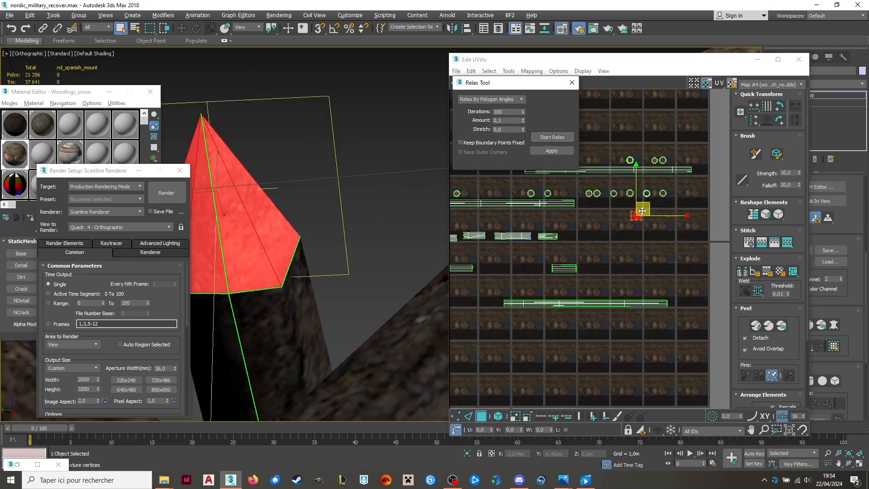
{"action": "left_click_drag", "start_coordinate": [638, 212], "coordinate": [489, 247]}
{"action": "middle_click_drag", "start_coordinate": [489, 248], "coordinate": [637, 257]}
{"action": "scroll", "coordinate": [606, 240], "scroll_direction": "up", "scroll_amount": 5}
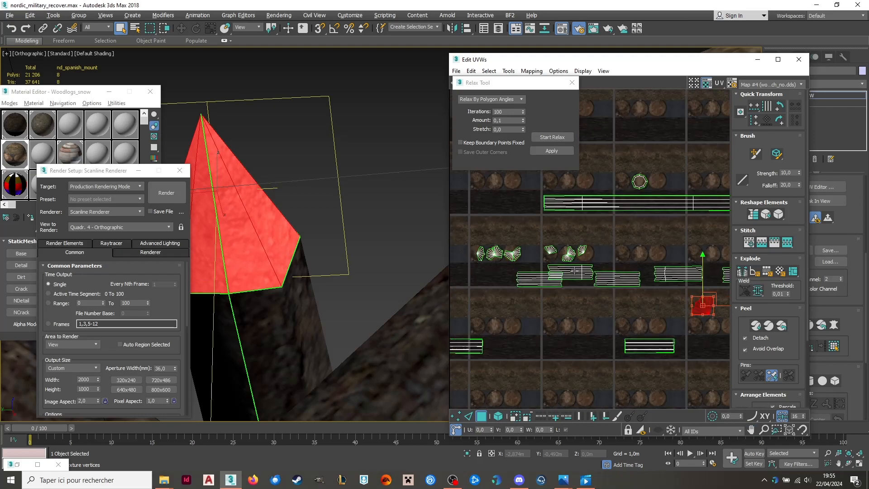
{"action": "left_click_drag", "start_coordinate": [714, 317], "coordinate": [646, 237]}
{"action": "scroll", "coordinate": [647, 237], "scroll_direction": "up", "scroll_amount": 3}
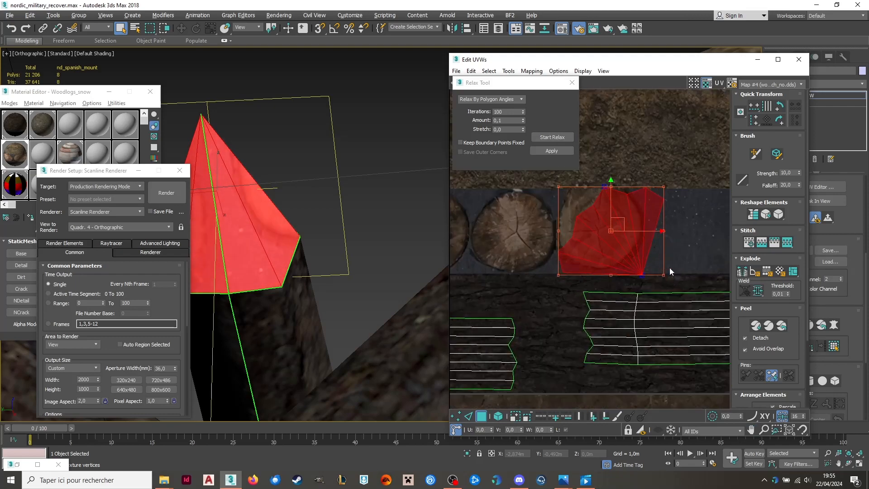
Scale the fan down to fit the cut log end, rotate it upright and place its apex near the growth rings' centre.
{"action": "left_click_drag", "start_coordinate": [663, 276], "coordinate": [615, 238]}
{"action": "scroll", "coordinate": [607, 214], "scroll_direction": "up", "scroll_amount": 4}
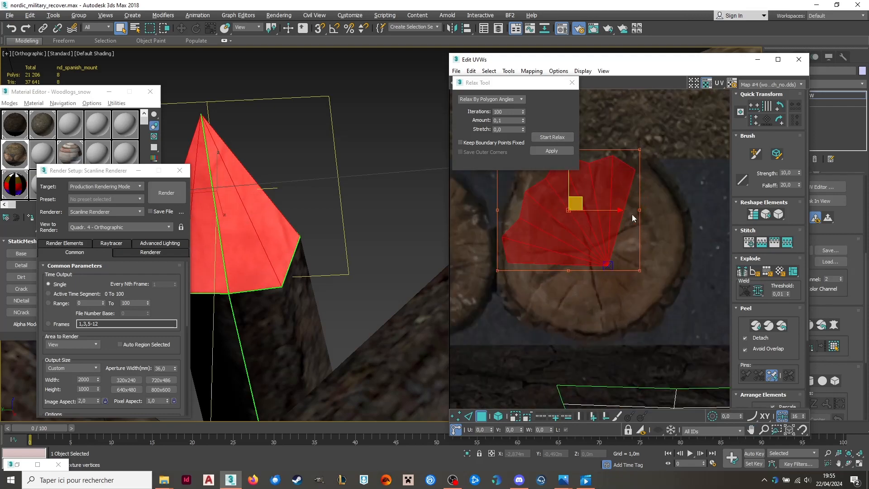
{"action": "left_click_drag", "start_coordinate": [641, 212], "coordinate": [636, 249]}
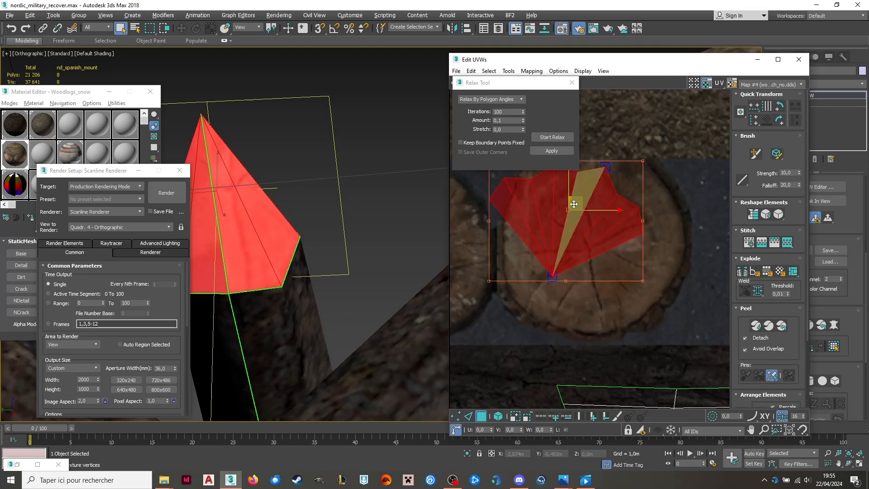
{"action": "left_click_drag", "start_coordinate": [572, 201], "coordinate": [602, 193]}
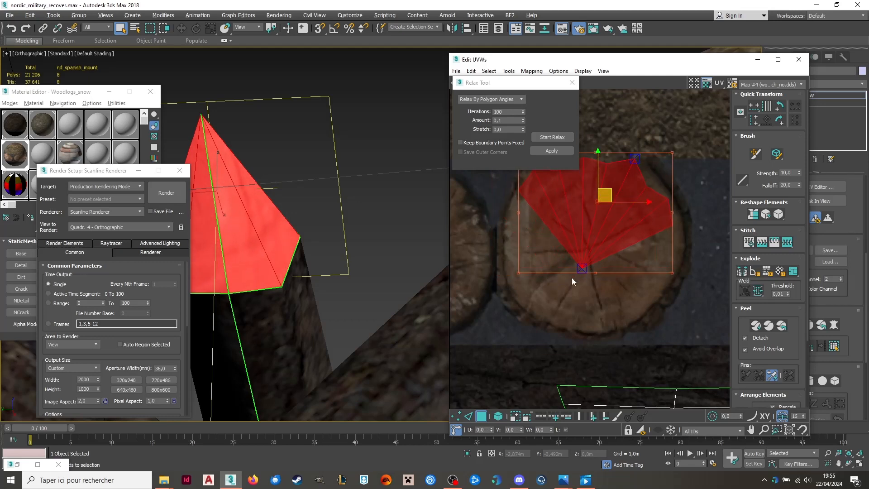
{"action": "left_click", "coordinate": [578, 280]}
Check the crossbar tip on the model, select the whole fan and nudge it slightly up and left on the log end.
{"action": "scroll", "coordinate": [672, 270], "scroll_direction": "down", "scroll_amount": 6}
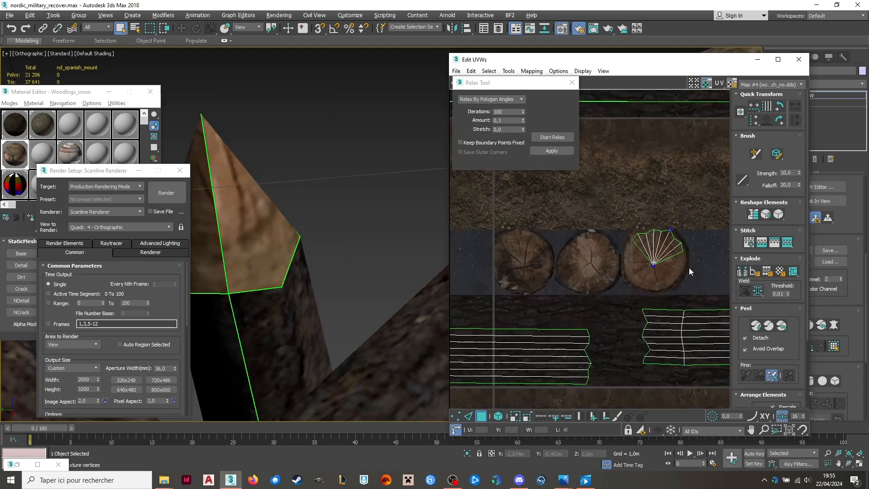
{"action": "scroll", "coordinate": [337, 259], "scroll_direction": "down", "scroll_amount": 6}
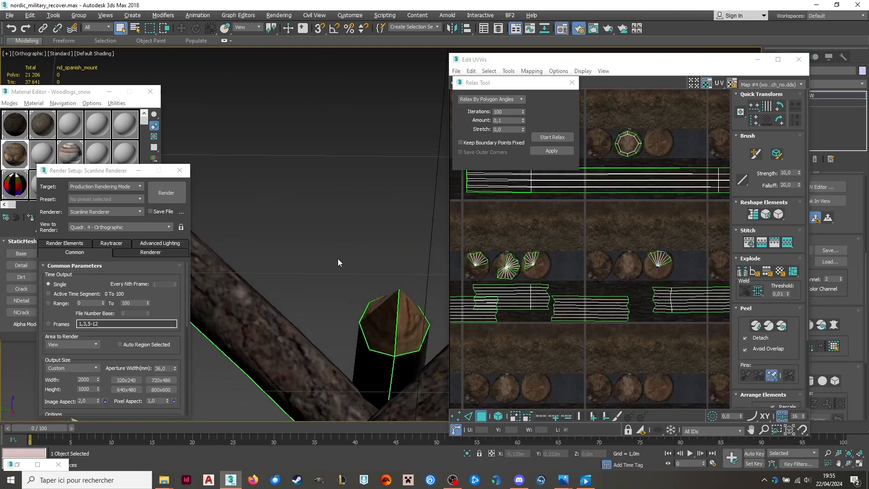
{"action": "middle_click_drag", "start_coordinate": [353, 279], "coordinate": [335, 263], "text": "alt"}
{"action": "scroll", "coordinate": [318, 273], "scroll_direction": "up", "scroll_amount": 5}
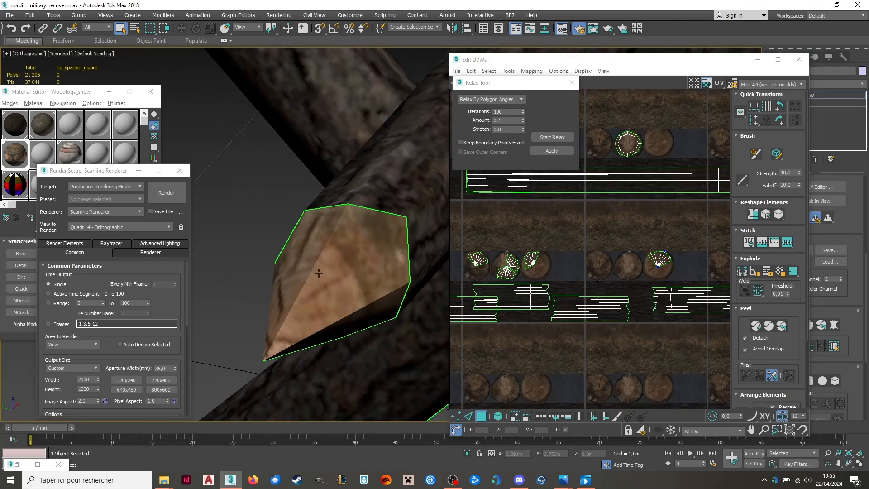
{"action": "scroll", "coordinate": [318, 273], "scroll_direction": "down", "scroll_amount": 3}
{"action": "scroll", "coordinate": [687, 259], "scroll_direction": "up", "scroll_amount": 8}
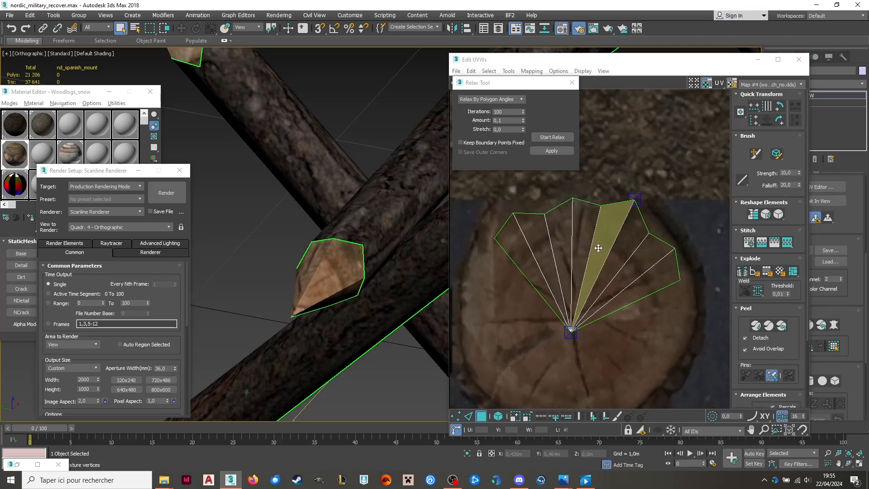
{"action": "left_click", "coordinate": [596, 273]}
{"action": "left_click_drag", "start_coordinate": [669, 331], "coordinate": [514, 219]}
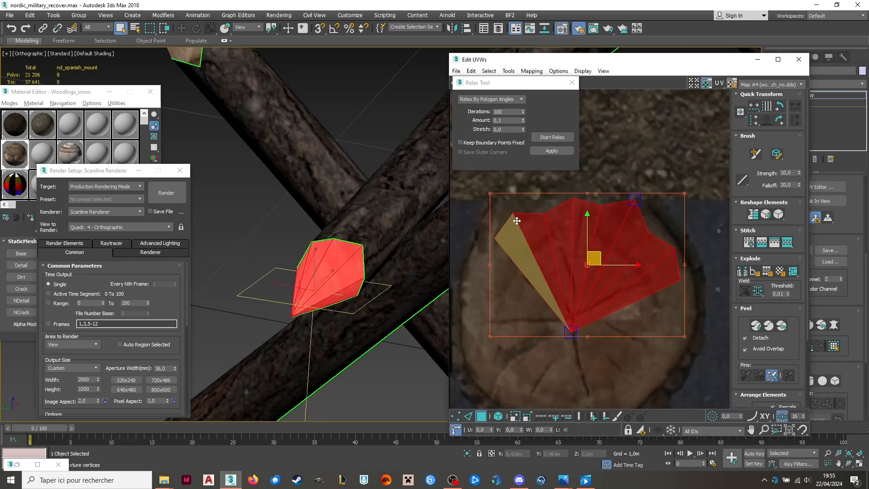
{"action": "left_click_drag", "start_coordinate": [548, 249], "coordinate": [542, 246]}
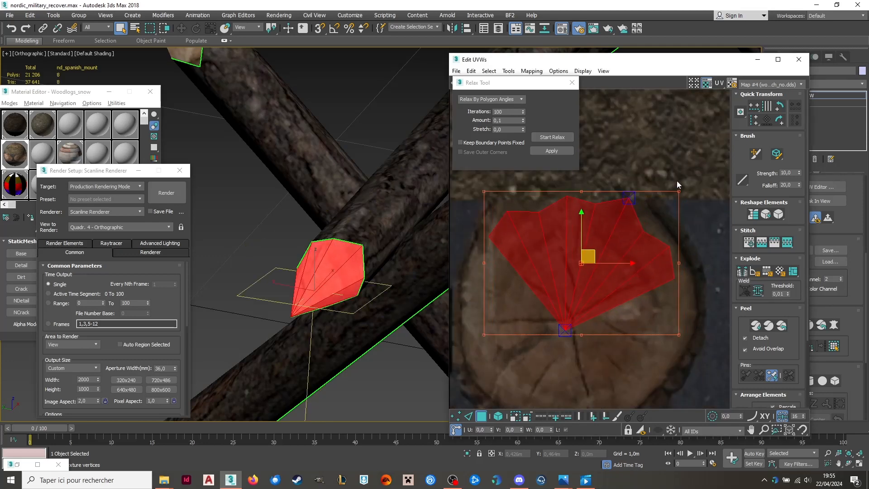
{"action": "left_click", "coordinate": [676, 181]}
{"action": "scroll", "coordinate": [314, 270], "scroll_direction": "down", "scroll_amount": 3}
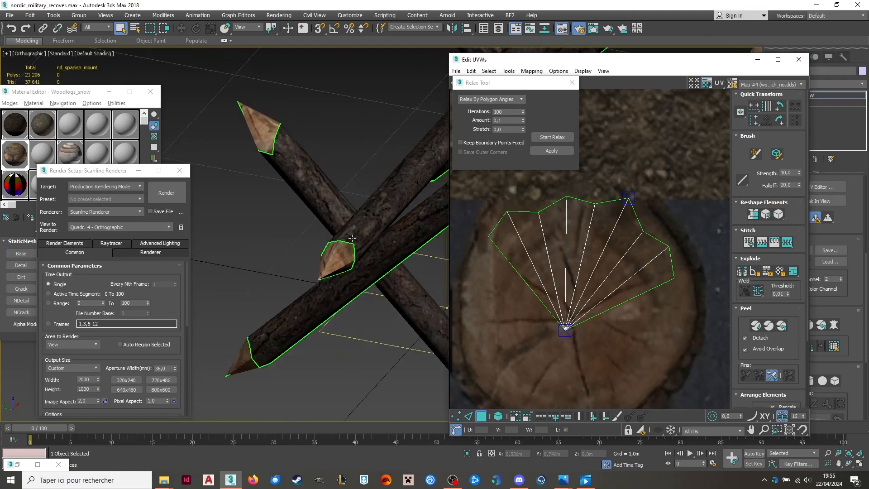
Close the Relax Tool and the UV editor, and collapse the barricade's whole modifier stack.
{"action": "left_click", "coordinate": [572, 82]}
{"action": "left_click", "coordinate": [798, 59]}
{"action": "right_click", "coordinate": [790, 96]}
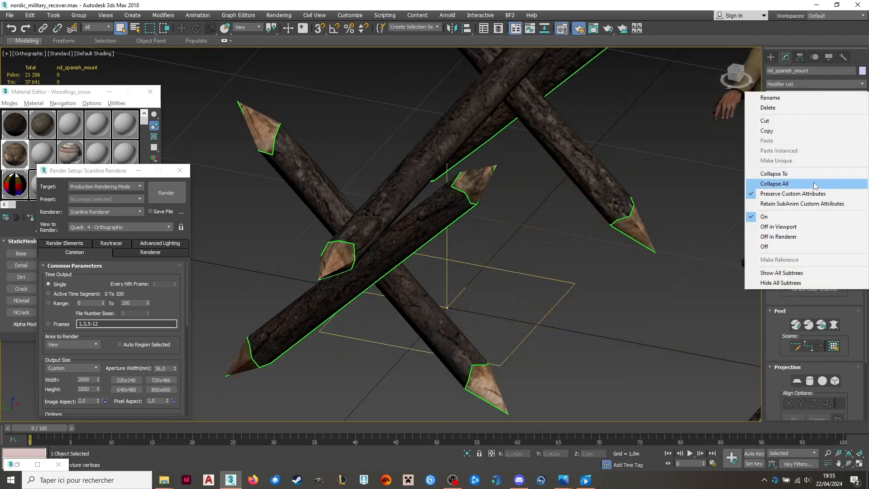
{"action": "left_click", "coordinate": [774, 183]}
Render the textured barricade together with the soldier and the log wall, and deselect the barricade.
{"action": "scroll", "coordinate": [522, 218], "scroll_direction": "down", "scroll_amount": 2}
{"action": "middle_click_drag", "start_coordinate": [522, 219], "coordinate": [203, 219], "text": "alt"}
{"action": "left_click", "coordinate": [166, 193]}
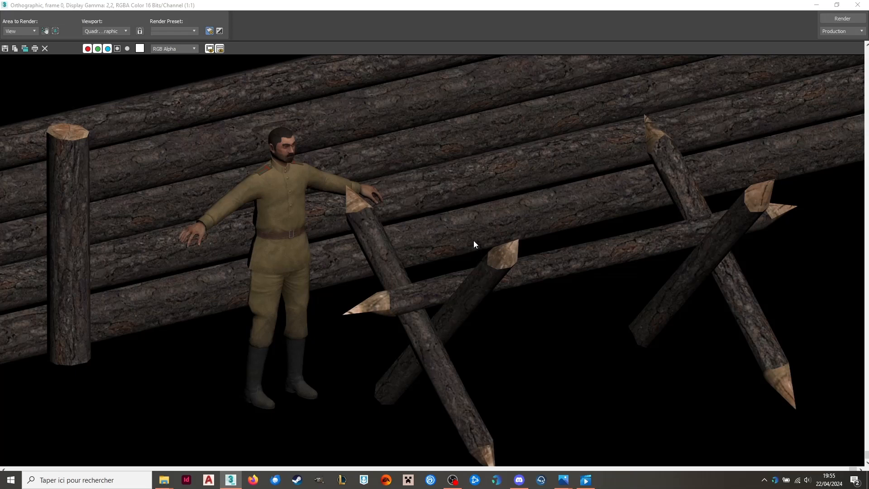
{"action": "left_click_drag", "start_coordinate": [747, 6], "coordinate": [282, 45]}
{"action": "middle_click_drag", "start_coordinate": [543, 236], "coordinate": [518, 302], "text": "alt"}
{"action": "scroll", "coordinate": [573, 292], "scroll_direction": "up", "scroll_amount": 3}
{"action": "left_click", "coordinate": [398, 61]}
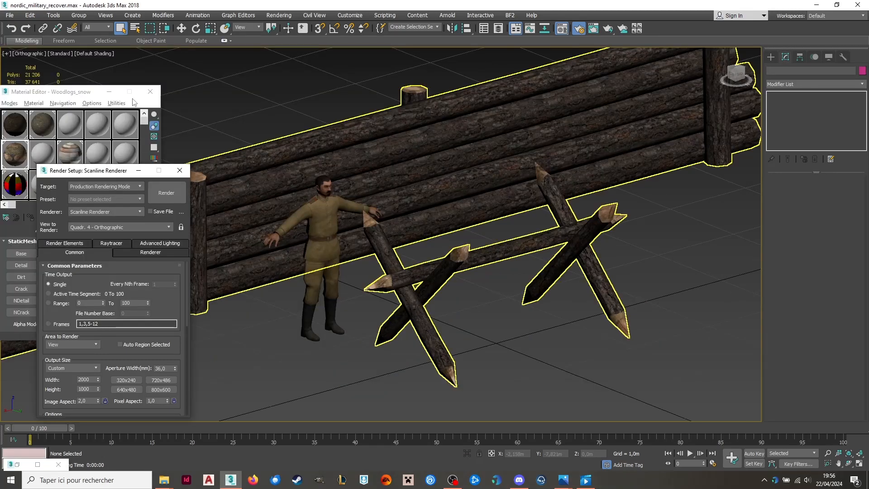
Preview the Base, Detail, Dirt and Crack maps of the Woodlogs_snow material one by one on the wall and barricade.
{"action": "left_click", "coordinate": [72, 95]}
{"action": "left_click", "coordinate": [140, 250]}
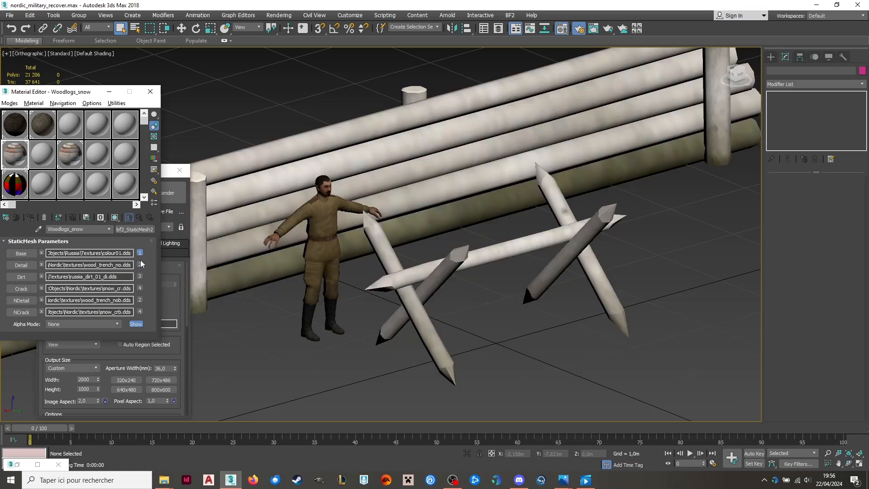
{"action": "left_click", "coordinate": [139, 265]}
{"action": "left_click", "coordinate": [140, 276]}
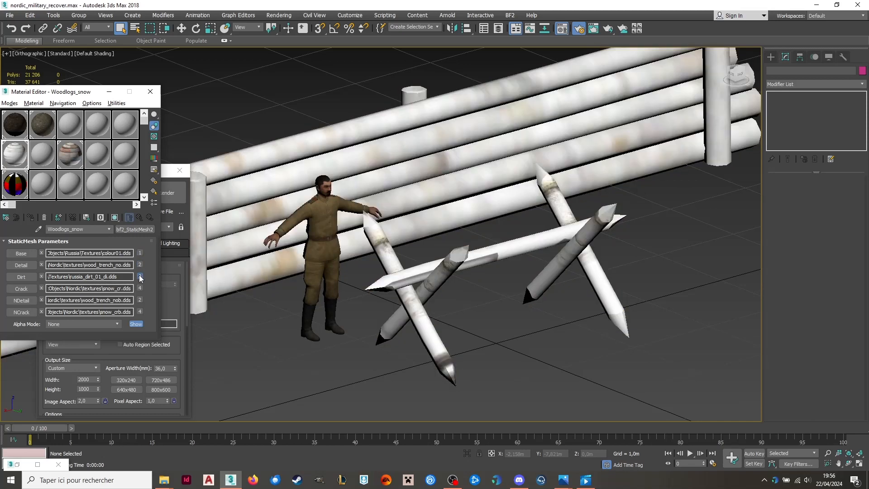
{"action": "left_click", "coordinate": [140, 288]}
{"action": "scroll", "coordinate": [374, 132], "scroll_direction": "up", "scroll_amount": 3}
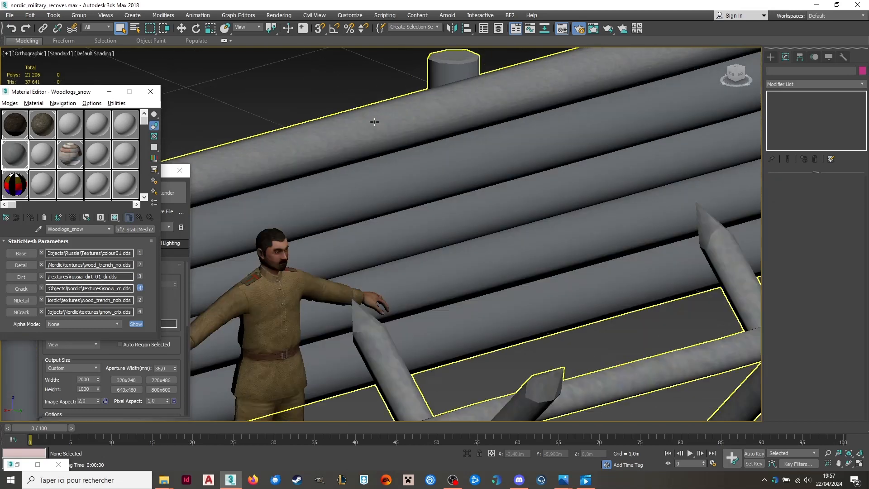
{"action": "scroll", "coordinate": [374, 123], "scroll_direction": "up", "scroll_amount": 3}
{"action": "scroll", "coordinate": [357, 154], "scroll_direction": "down", "scroll_amount": 6}
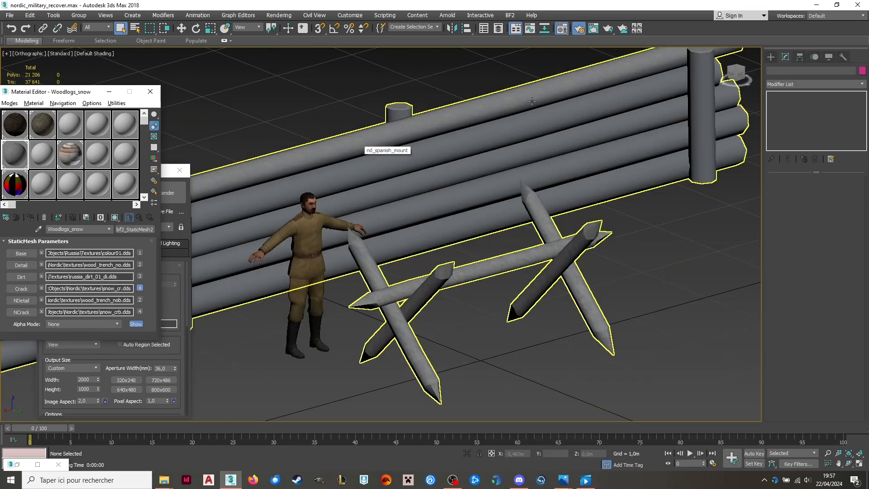
{"action": "middle_click_drag", "start_coordinate": [367, 149], "coordinate": [520, 226], "text": "alt"}
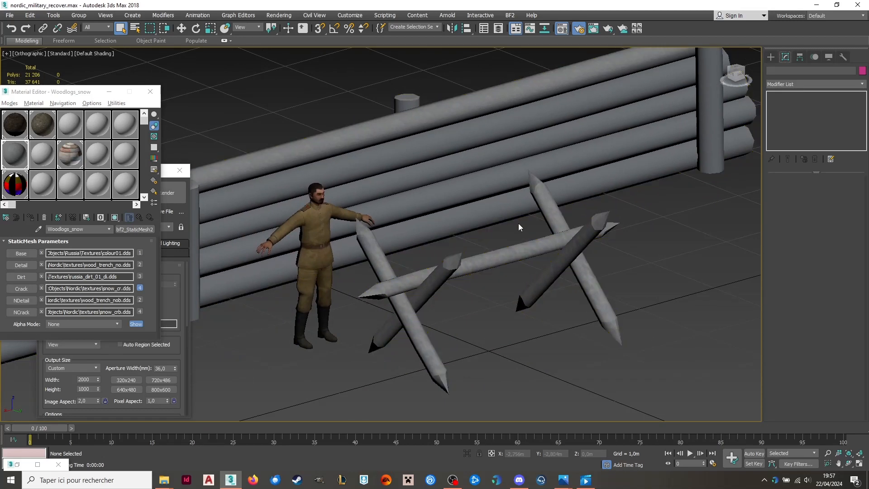
Preview the NDetail and NCrack normal maps of Woodlogs_snow on the logs and switch the display back to the Detail map.
{"action": "left_click", "coordinate": [140, 300]}
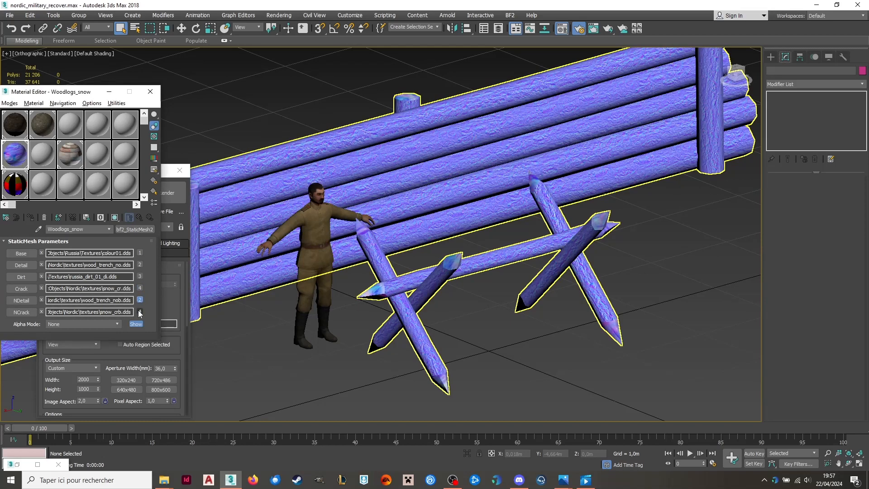
{"action": "left_click", "coordinate": [140, 311]}
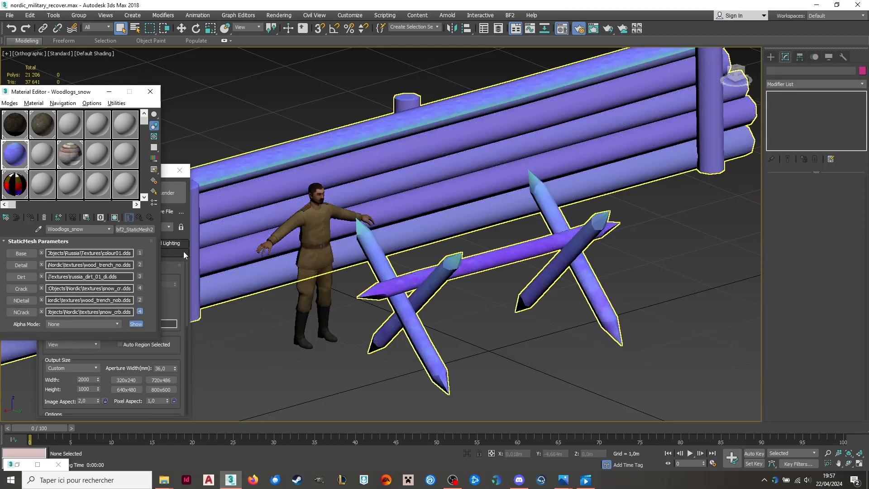
{"action": "scroll", "coordinate": [270, 157], "scroll_direction": "up", "scroll_amount": 5}
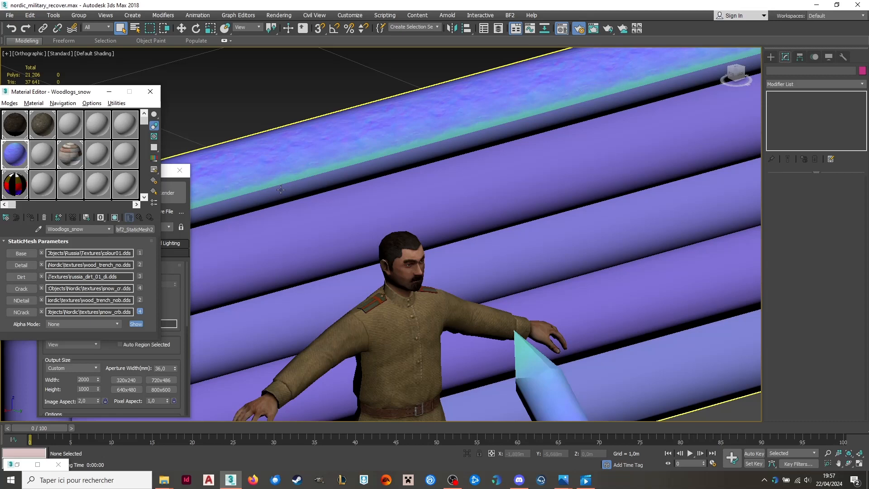
{"action": "left_click", "coordinate": [140, 264]}
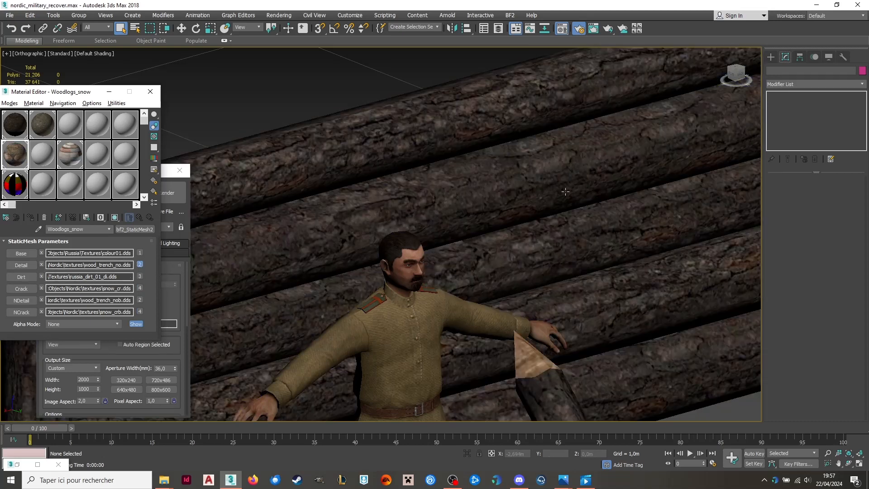
{"action": "scroll", "coordinate": [486, 193], "scroll_direction": "down", "scroll_amount": 5}
{"action": "middle_click_drag", "start_coordinate": [588, 251], "coordinate": [477, 228]}
{"action": "scroll", "coordinate": [582, 286], "scroll_direction": "up", "scroll_amount": 2}
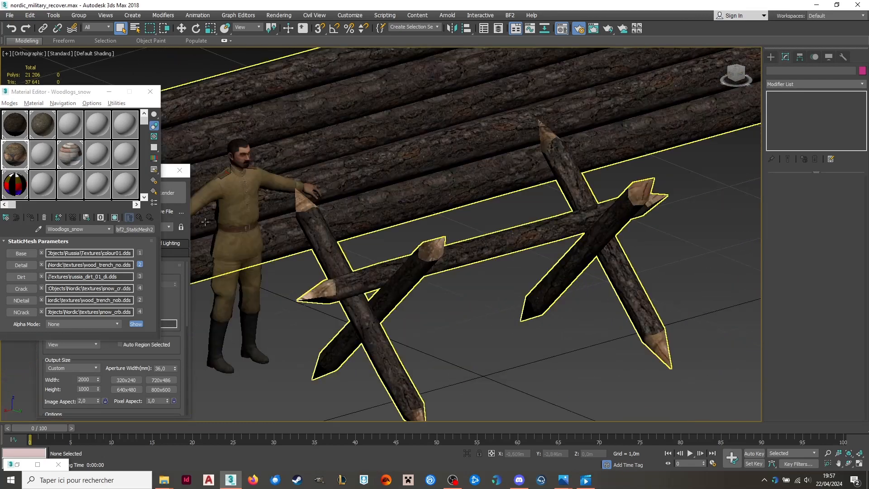